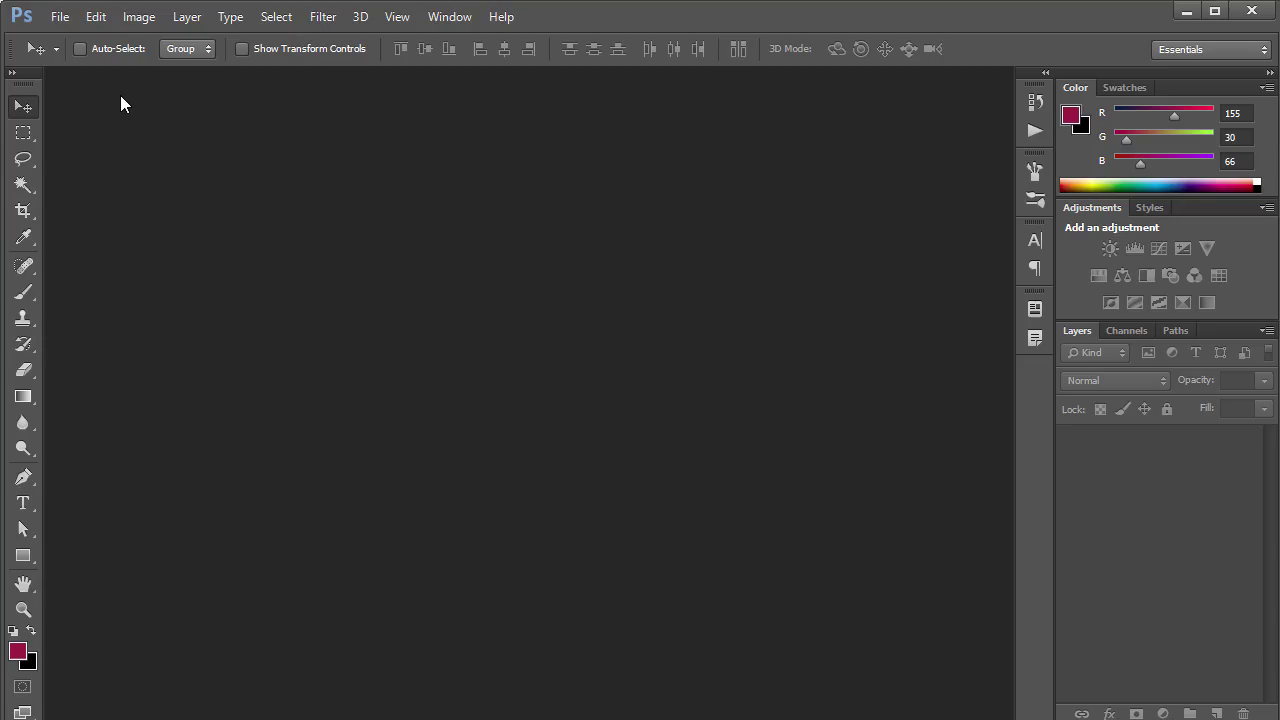
- Create a new 1000 x 1000 pixel document with the Working RGB: sRGB IEC61966-2.1 color profile
{"action": "left_click", "coordinate": [59, 17]}
{"action": "left_click", "coordinate": [86, 37]}
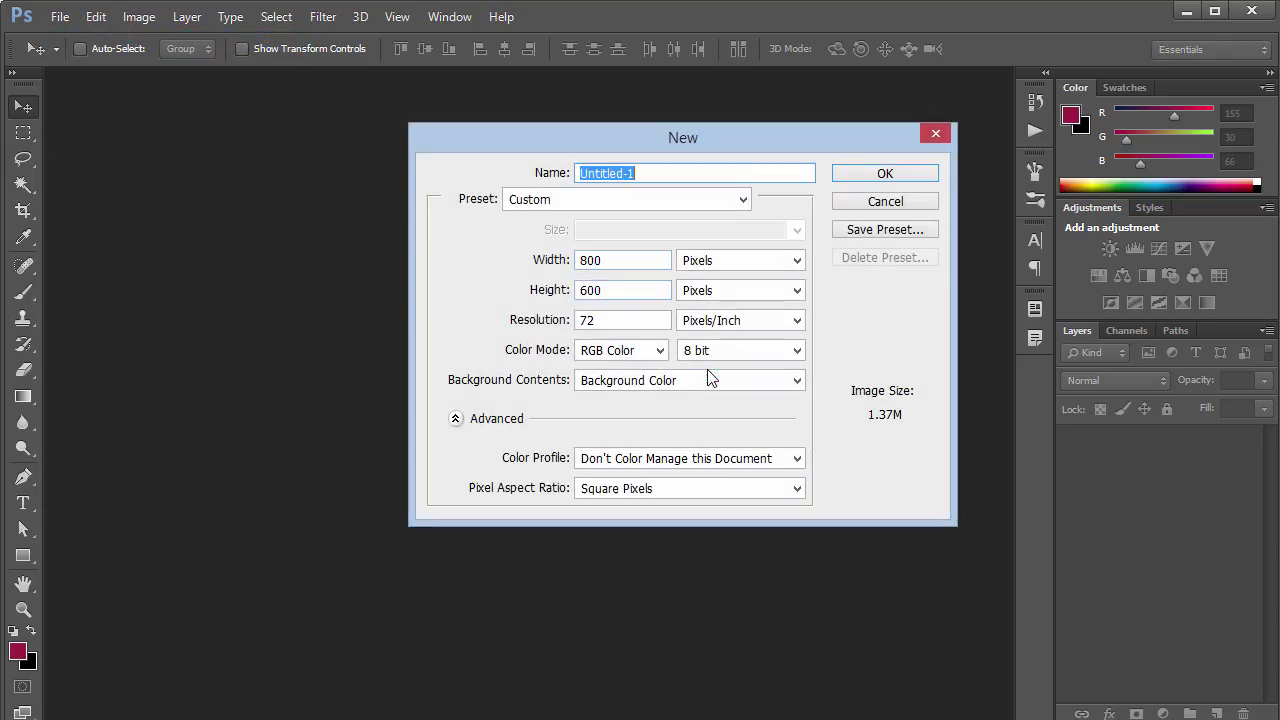
{"action": "double_click", "coordinate": [597, 259]}
{"action": "type", "text": "1000"}
{"action": "key", "text": "Tab"}
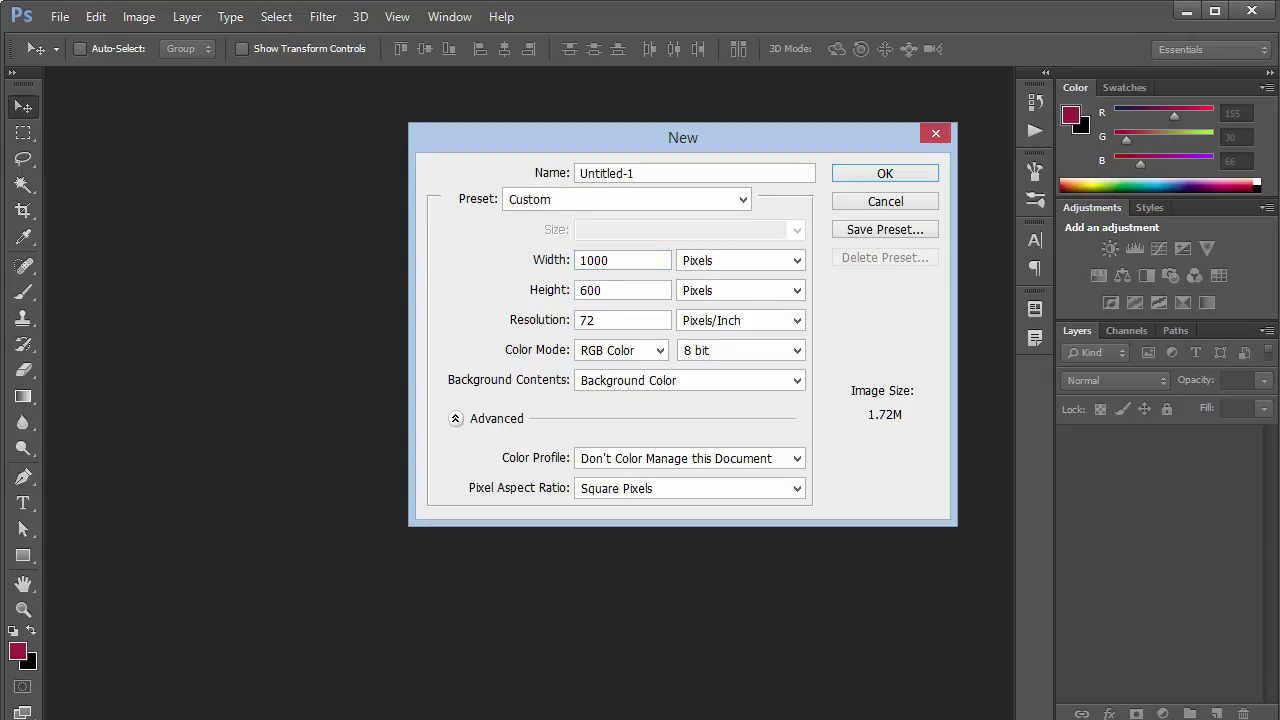
{"action": "key", "text": "Tab"}
{"action": "type", "text": "1000"}
{"action": "double_click", "coordinate": [596, 318]}
{"action": "left_click", "coordinate": [652, 452]}
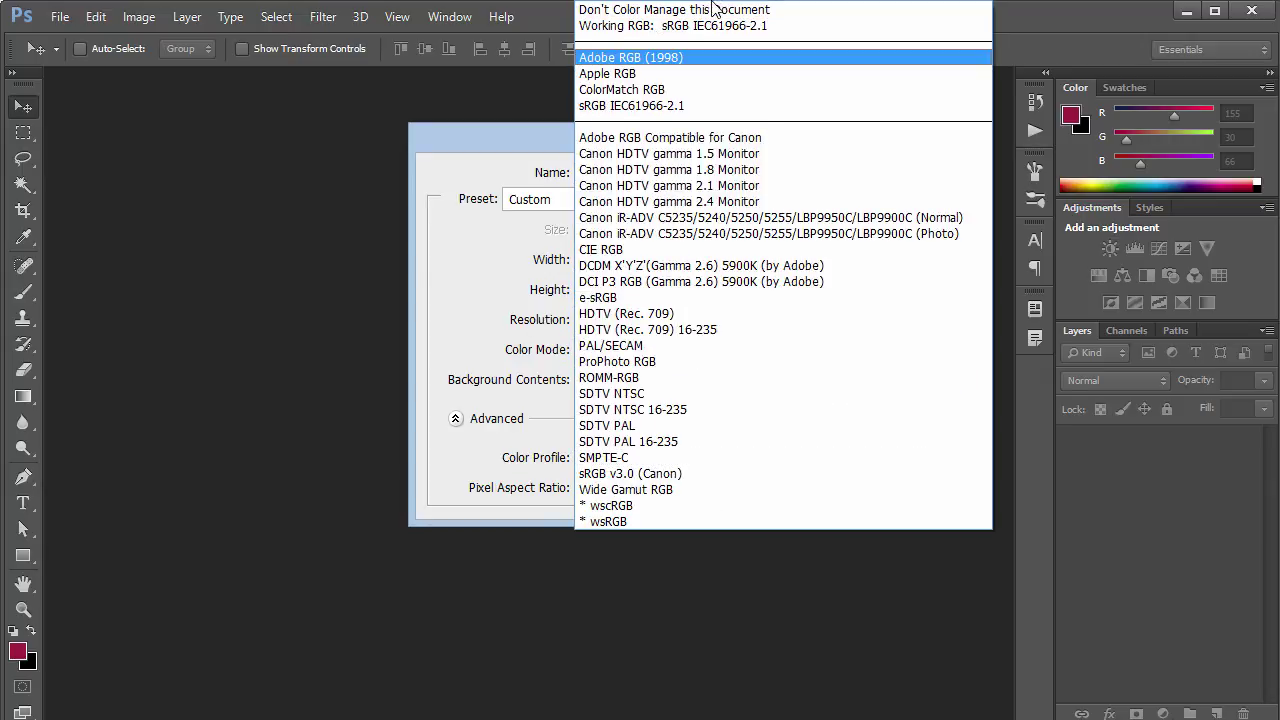
{"action": "left_click", "coordinate": [672, 27]}
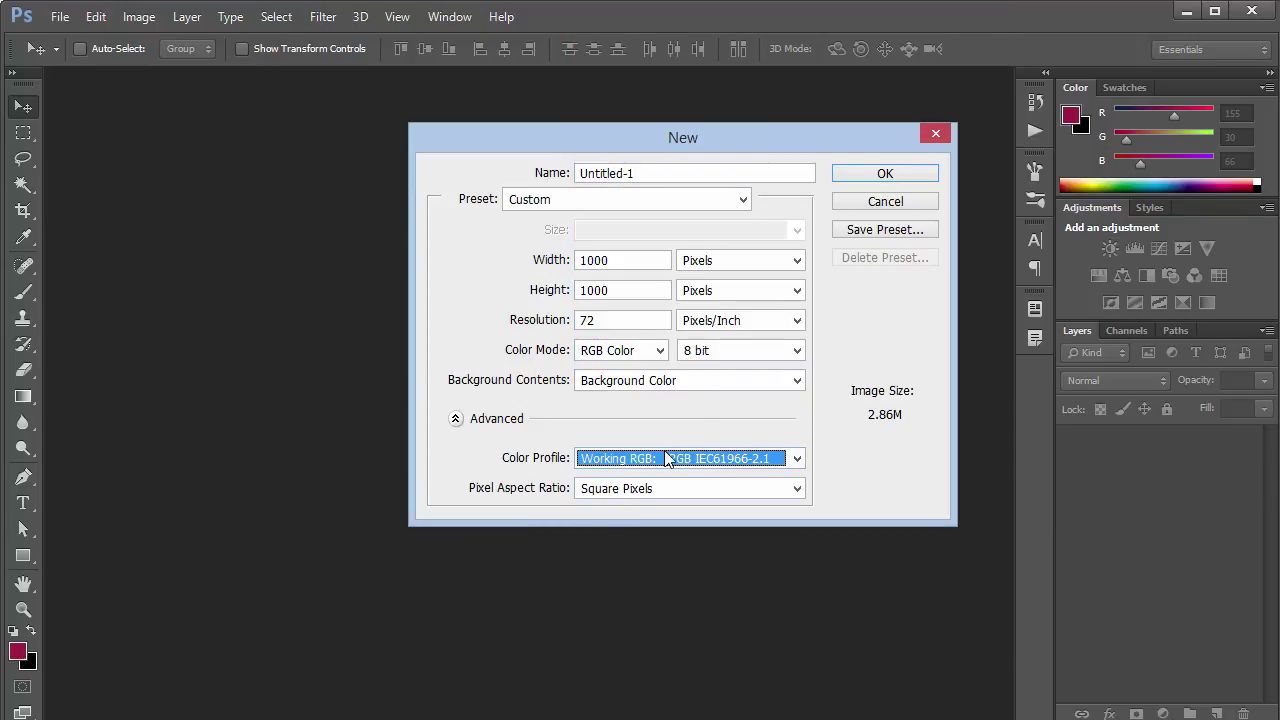
{"action": "left_click", "coordinate": [885, 173]}
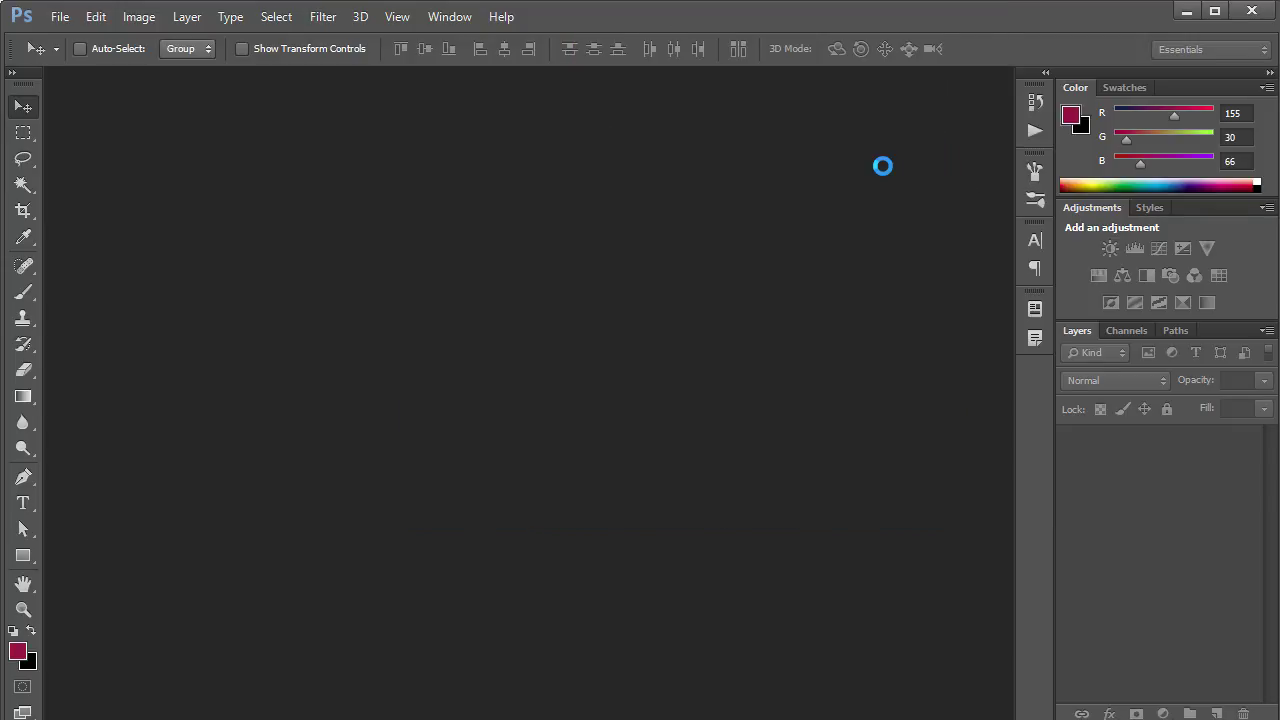
{"action": "key", "text": "ctrl+0"}
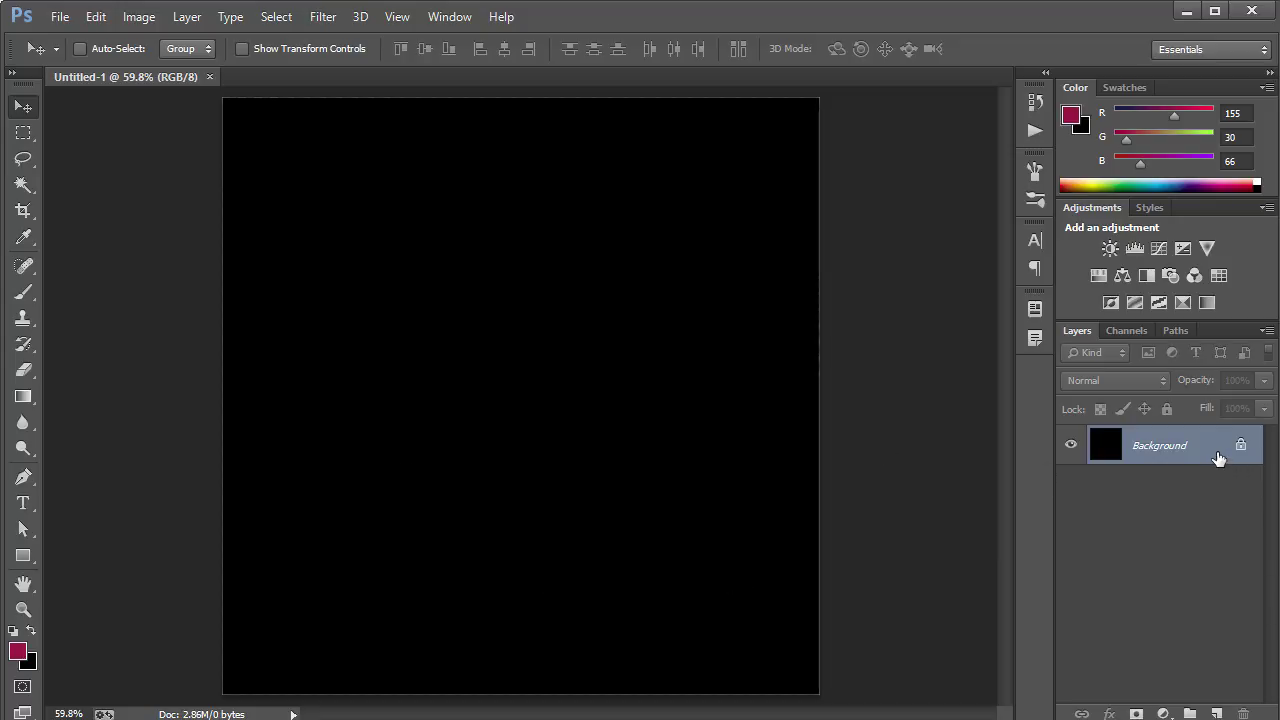
- Convert the locked Background into a regular layer and enable a Color Overlay effect on it
{"action": "double_click", "coordinate": [1212, 452]}
{"action": "left_click", "coordinate": [850, 238]}
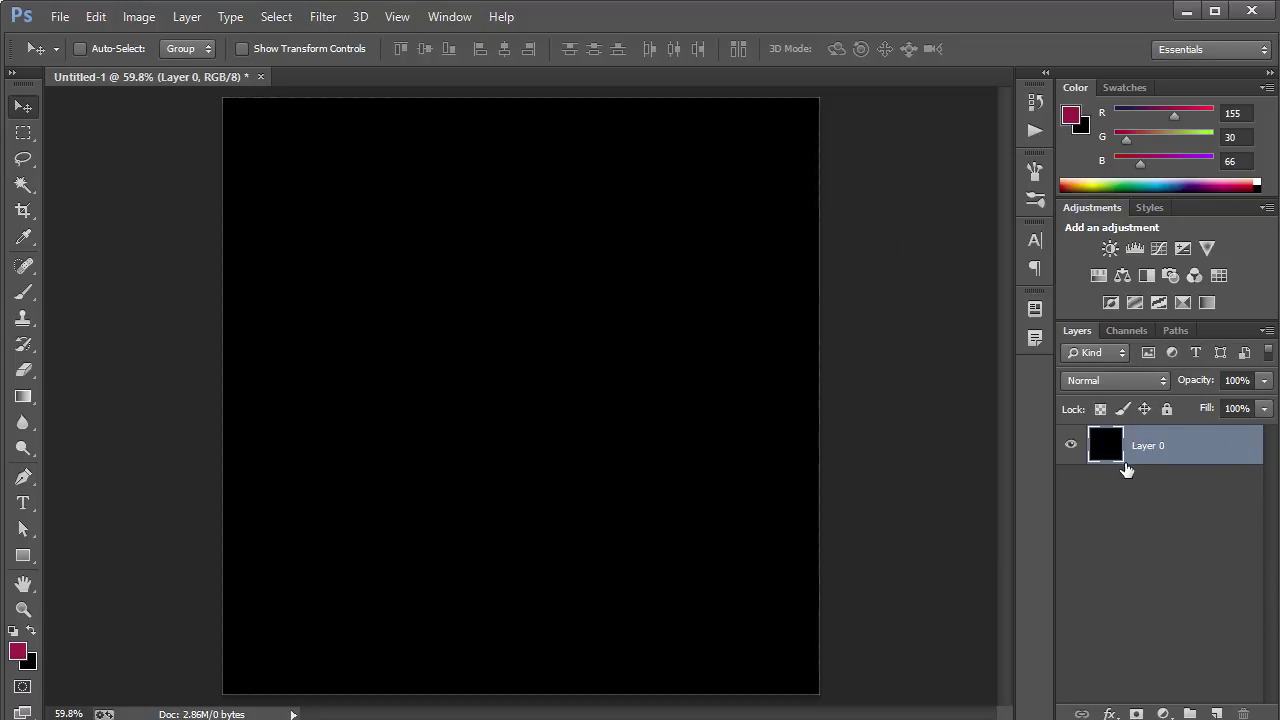
{"action": "double_click", "coordinate": [1200, 452]}
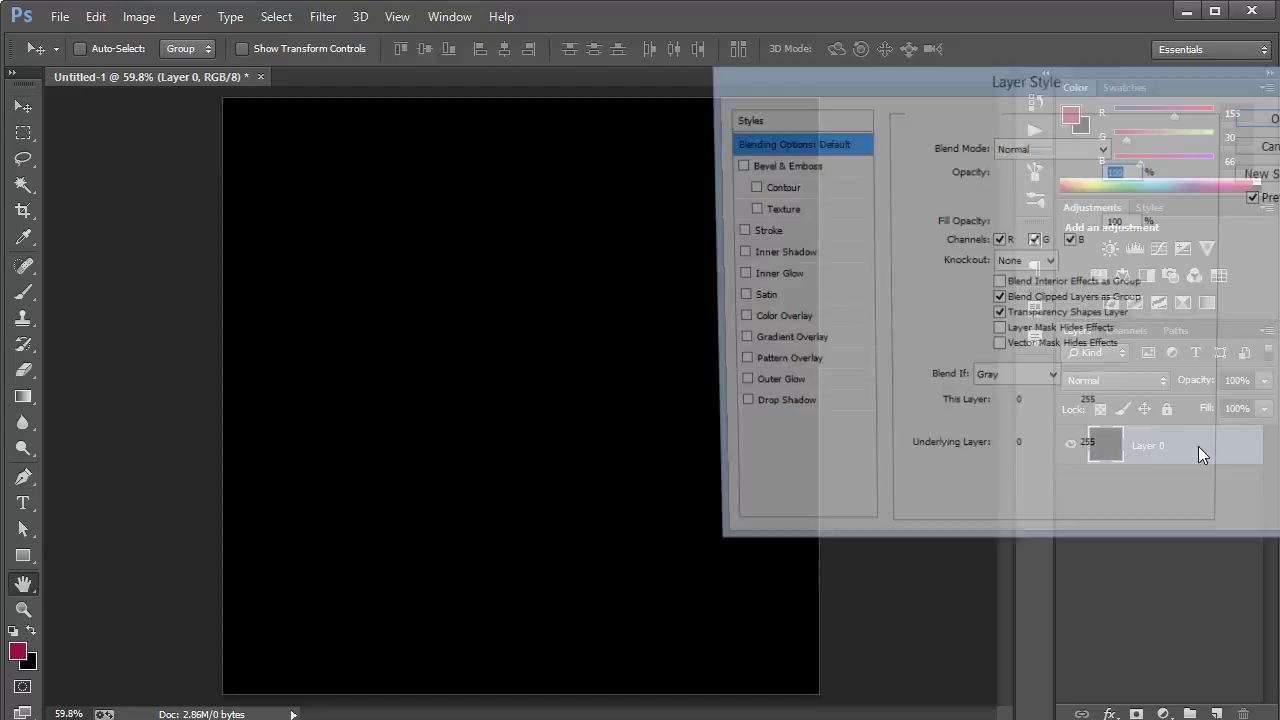
{"action": "left_click_drag", "start_coordinate": [935, 81], "coordinate": [766, 59]}
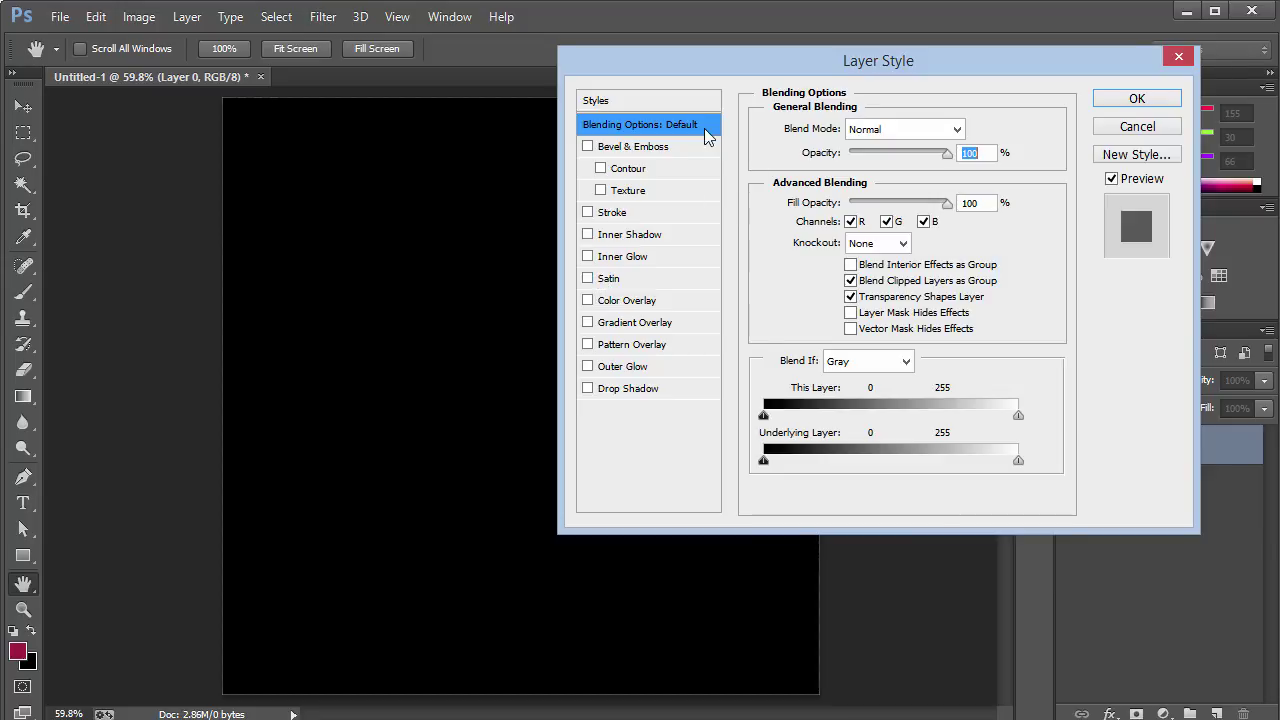
{"action": "left_click", "coordinate": [587, 300]}
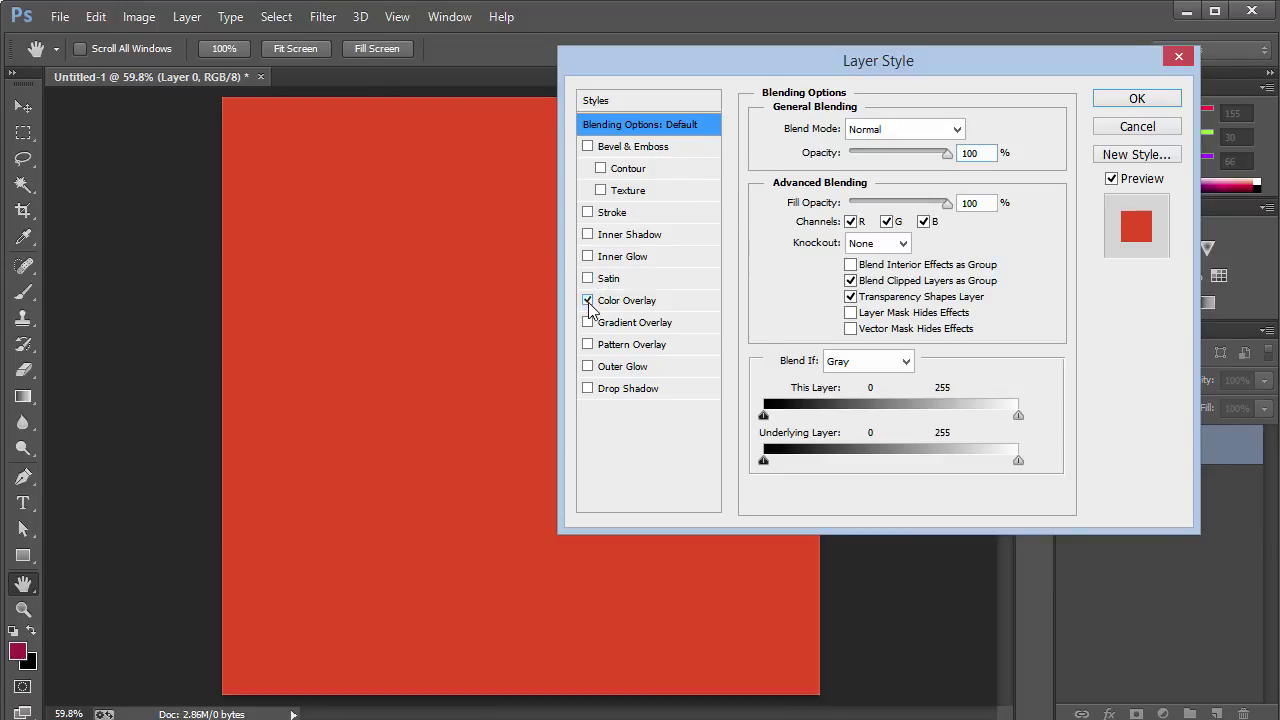
{"action": "left_click", "coordinate": [628, 302]}
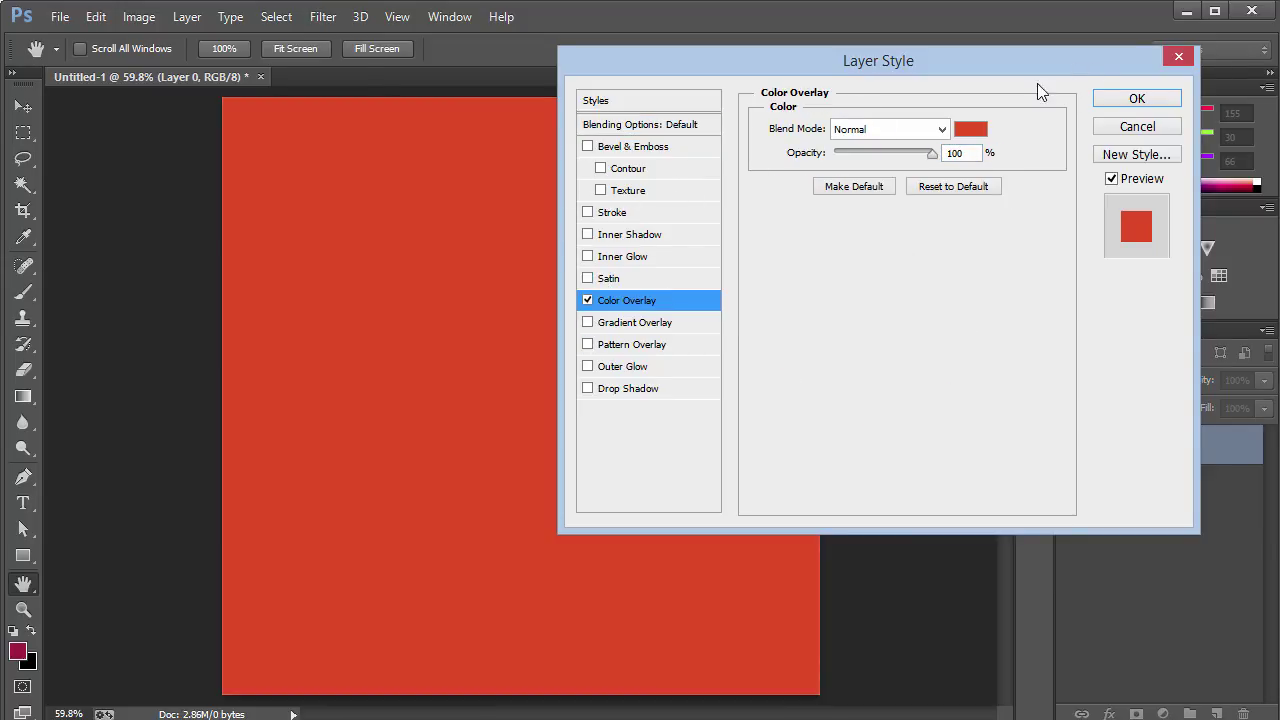
- Set the background layer's Color Overlay to the purple af68b7 and apply the layer style
{"action": "left_click", "coordinate": [970, 130]}
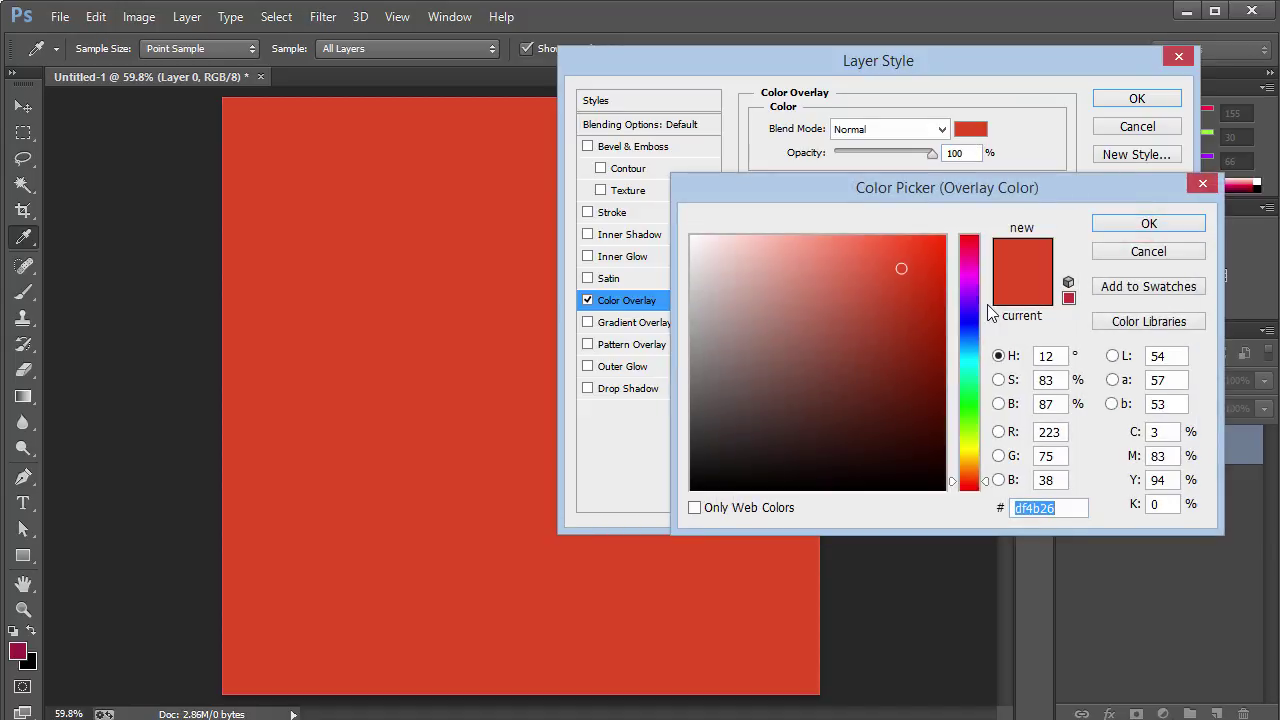
{"action": "left_click_drag", "start_coordinate": [971, 283], "coordinate": [975, 287]}
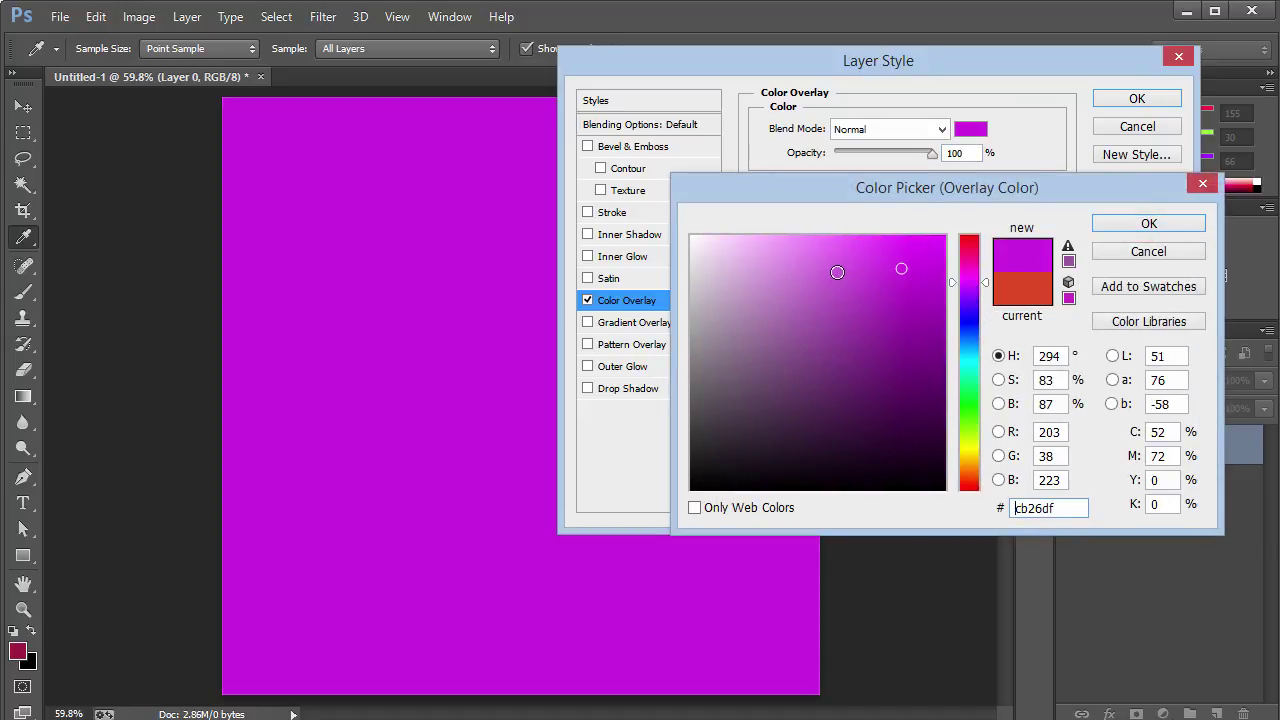
{"action": "left_click", "coordinate": [730, 253]}
{"action": "left_click_drag", "start_coordinate": [730, 253], "coordinate": [800, 307]}
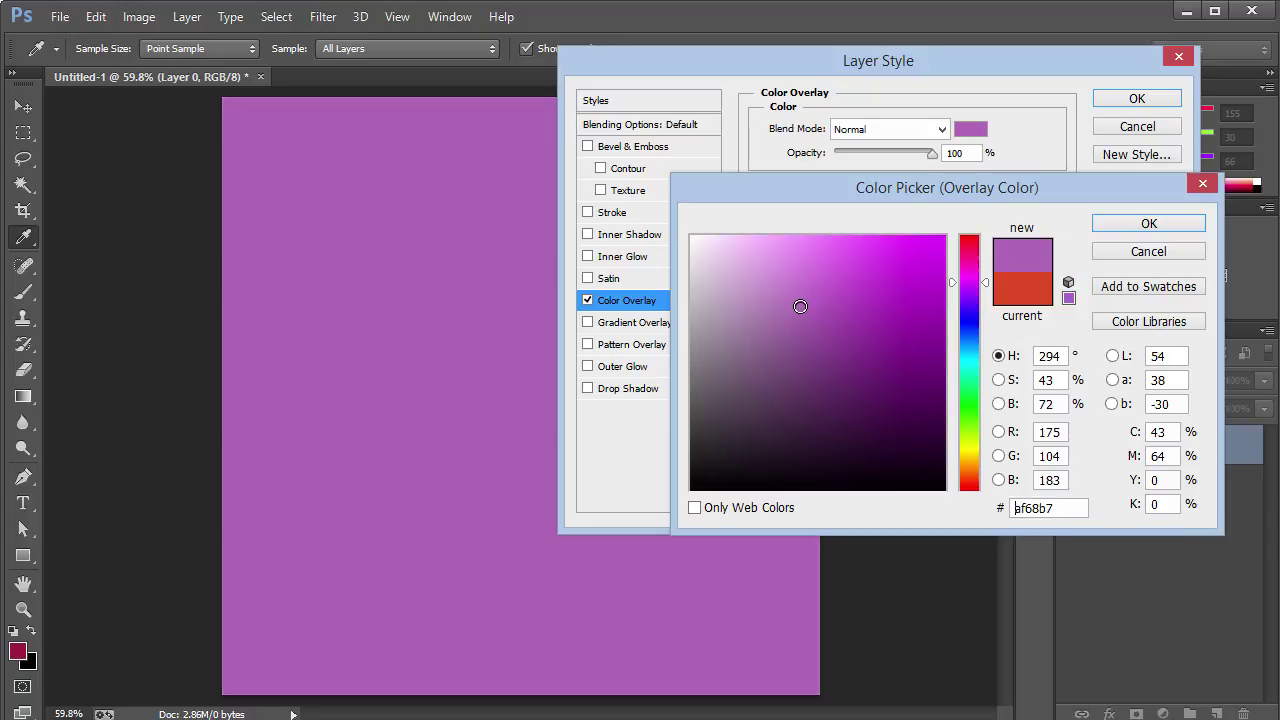
{"action": "left_click", "coordinate": [1127, 224]}
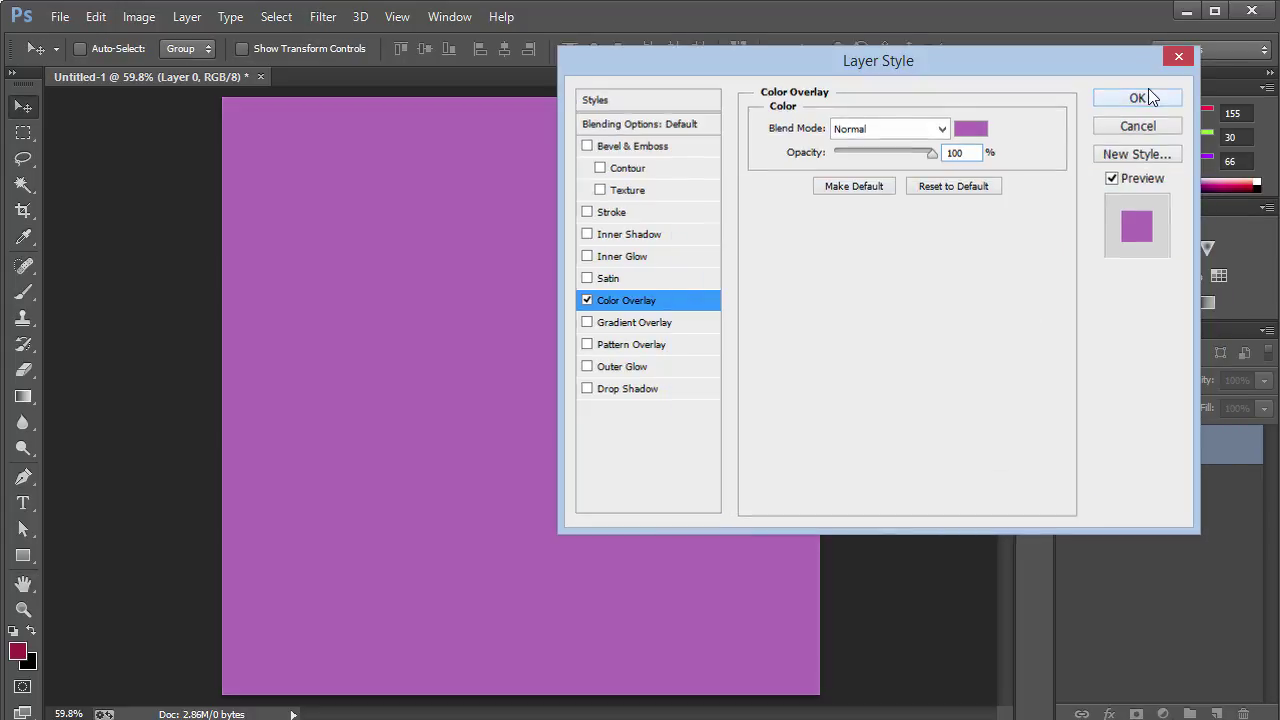
{"action": "left_click", "coordinate": [1140, 97]}
{"action": "key", "text": "ctrl+plus"}
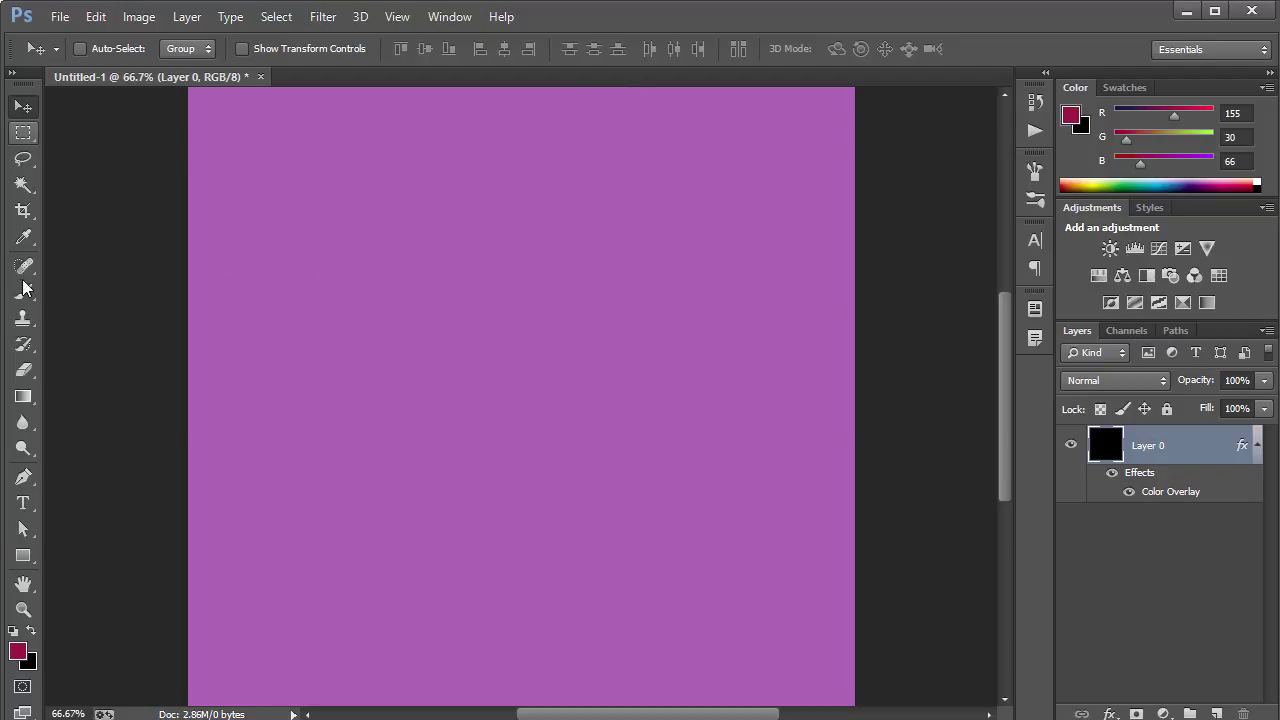
{"action": "left_click", "coordinate": [25, 564]}
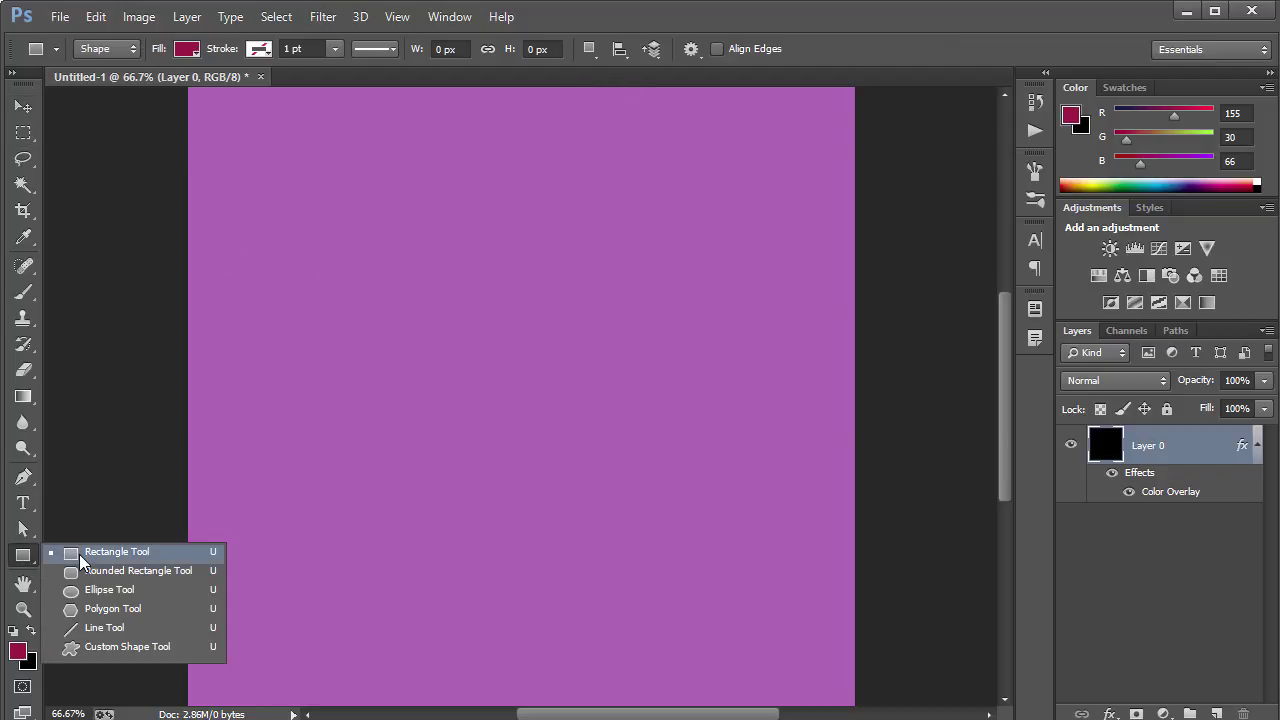
{"action": "key", "text": "Escape"}
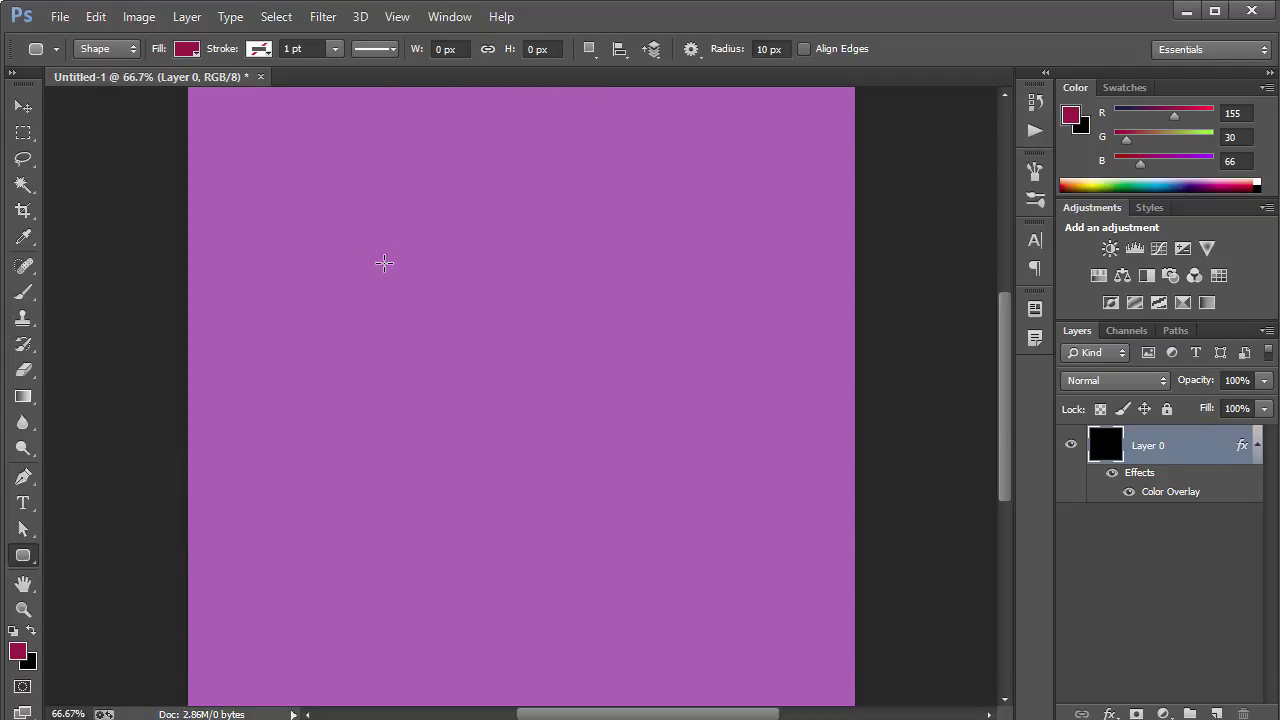
{"action": "left_click_drag", "start_coordinate": [349, 230], "coordinate": [670, 503]}
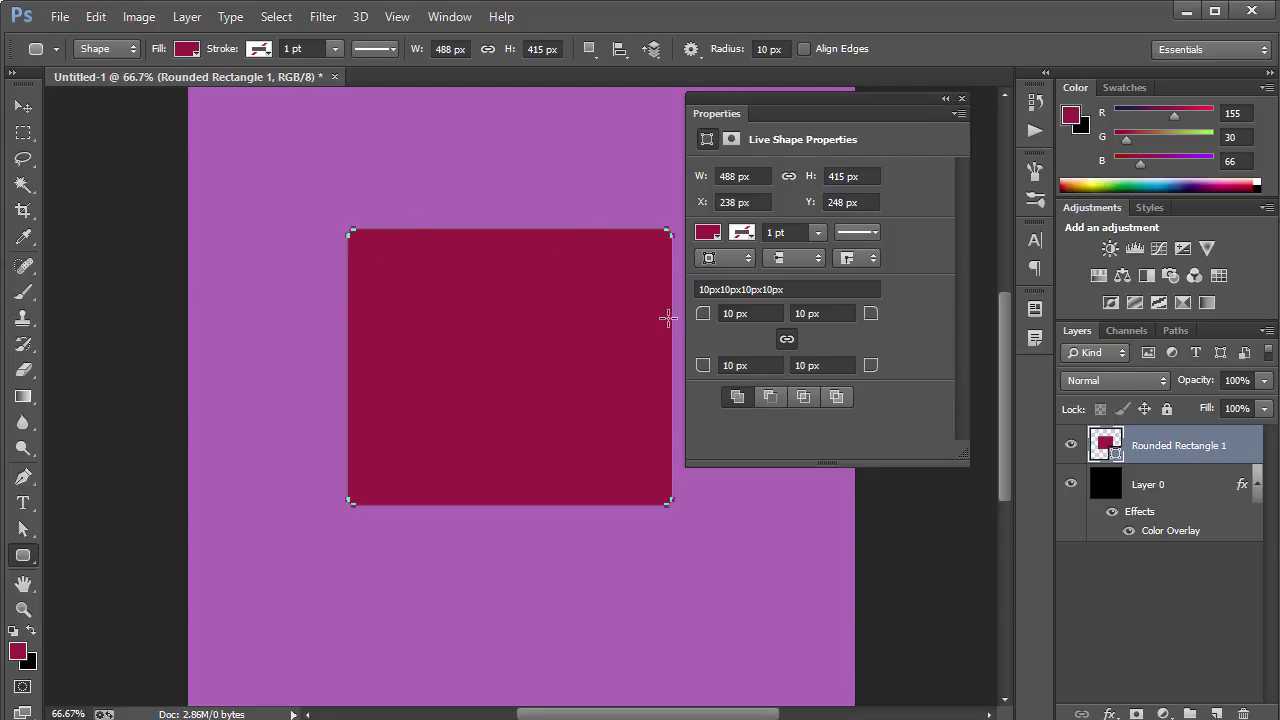
{"action": "left_click", "coordinate": [773, 315]}
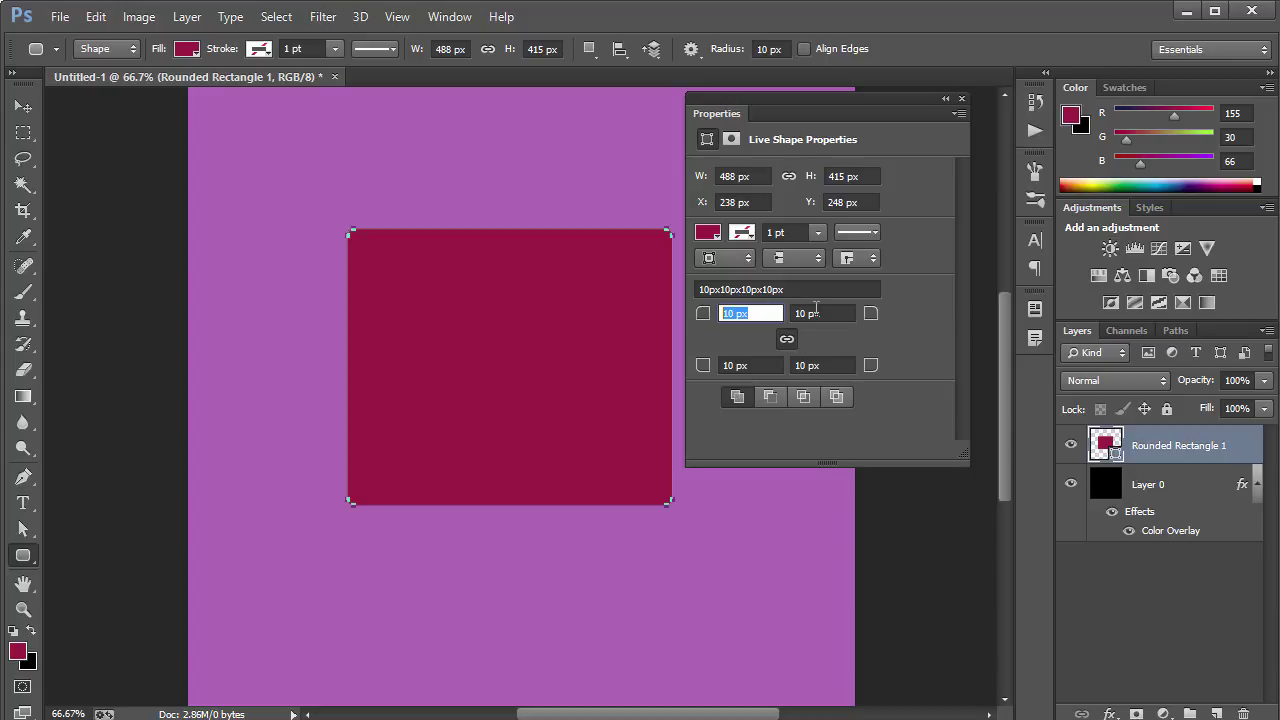
{"action": "type", "text": "40"}
{"action": "left_click", "coordinate": [816, 310]}
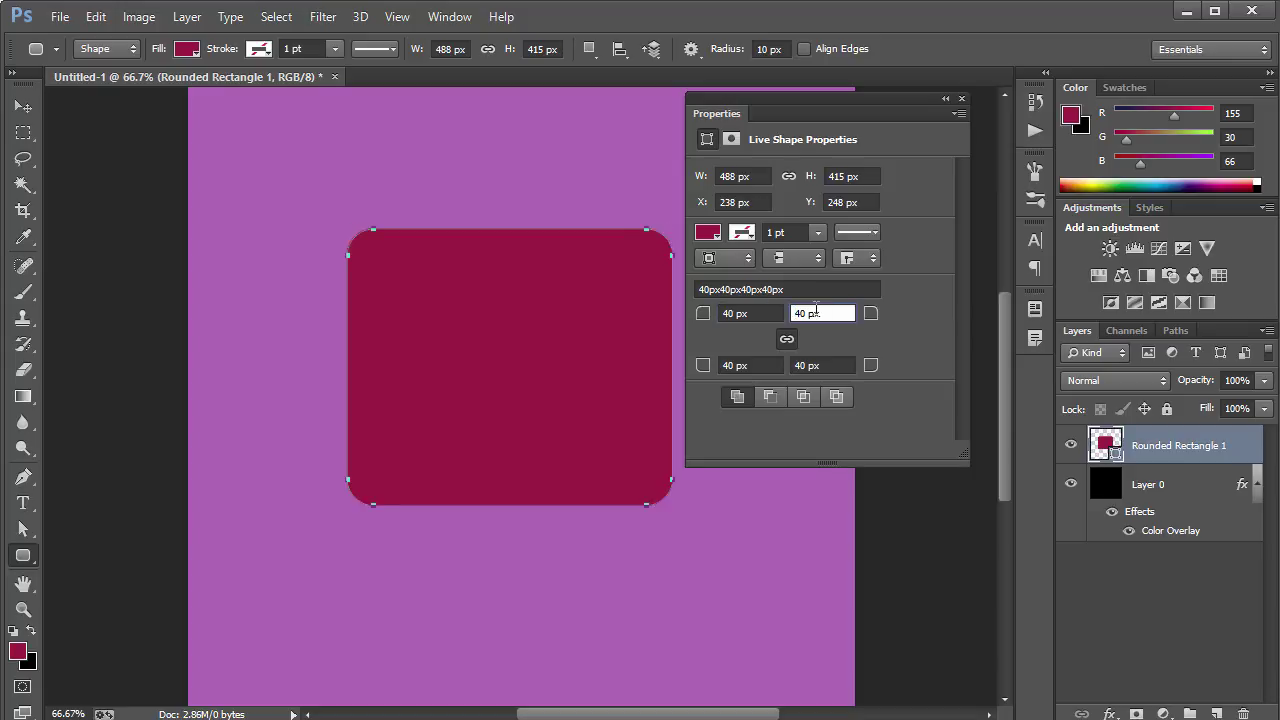
{"action": "left_click", "coordinate": [764, 315]}
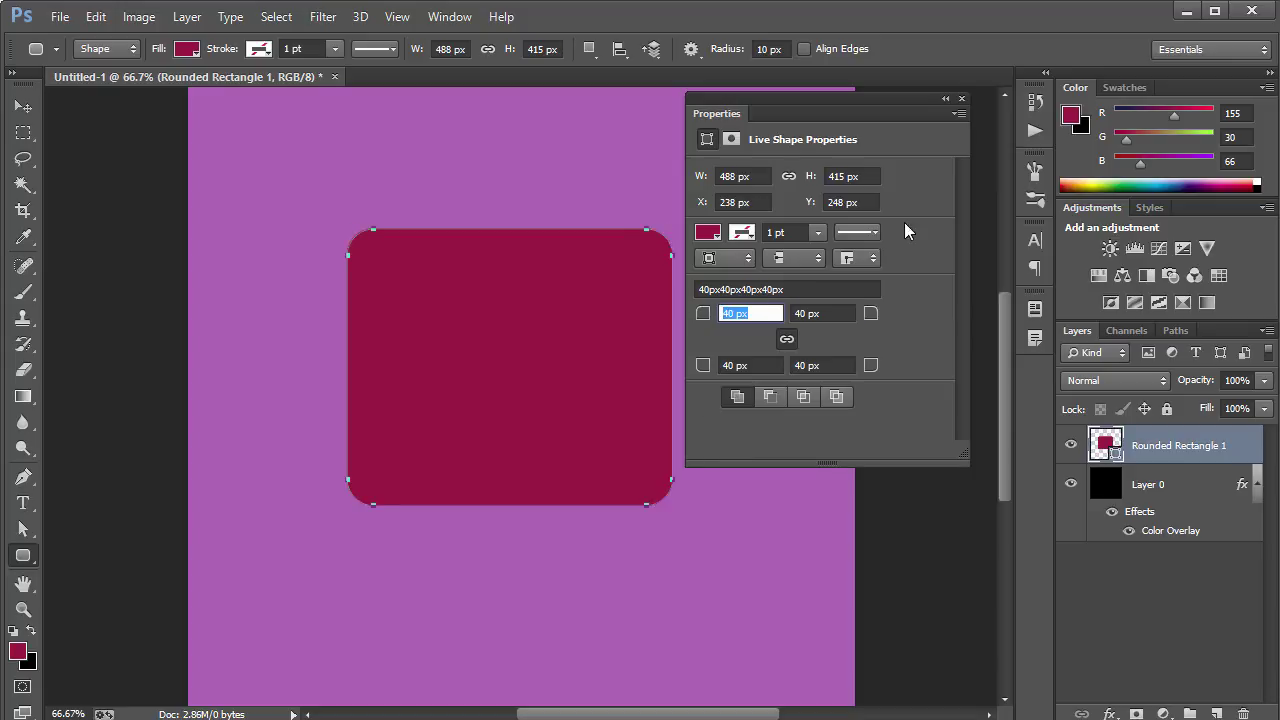
{"action": "left_click", "coordinate": [961, 98]}
{"action": "key", "text": "Delete"}
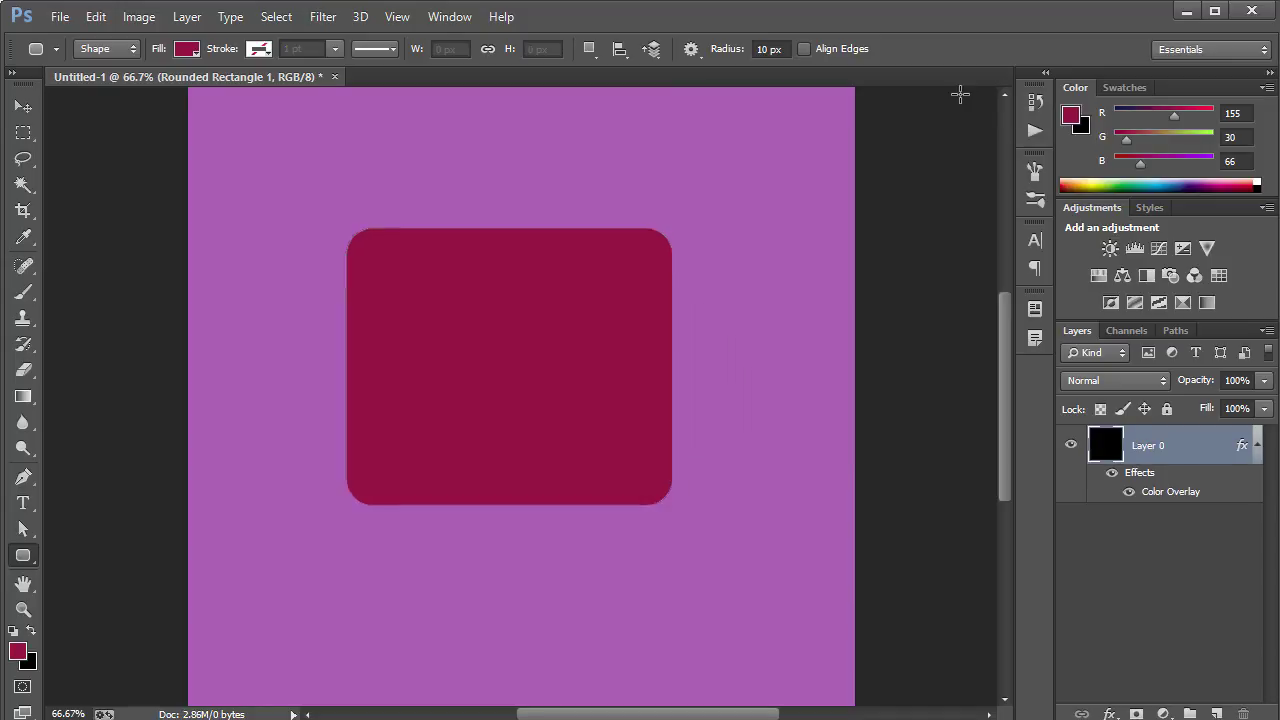
- Draw a rounded square about 481 x 481 px on the canvas and set all its corner radii to 100 px
{"action": "left_click_drag", "start_coordinate": [357, 227], "coordinate": [737, 543]}
{"action": "left_click", "coordinate": [775, 315]}
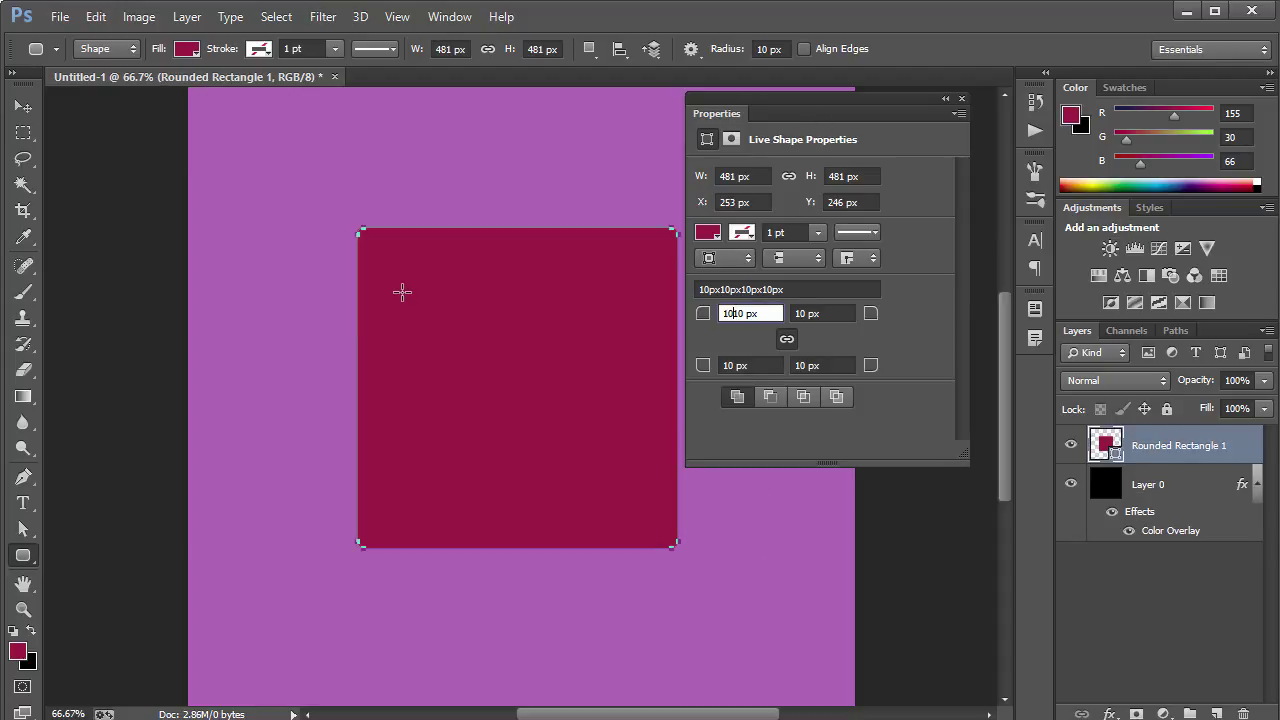
{"action": "type", "text": "10"}
{"action": "key", "text": "Return"}
{"action": "key", "text": "Return"}
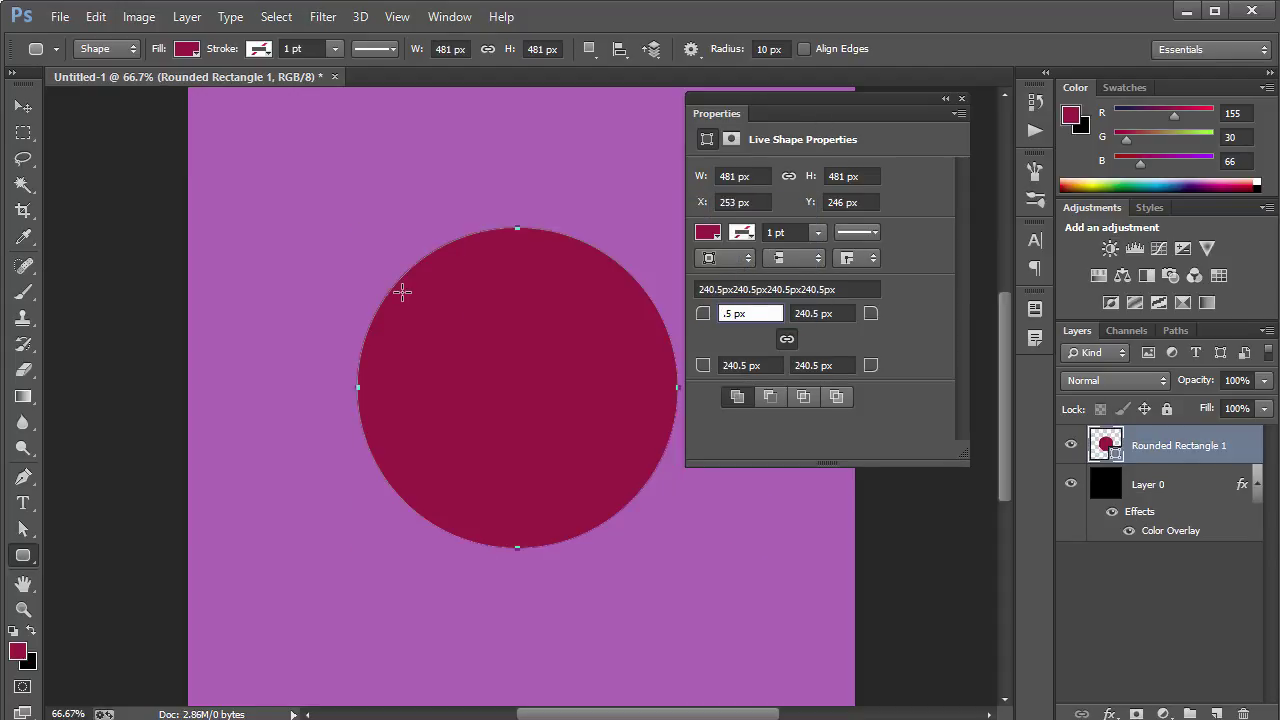
{"action": "type", "text": "100"}
{"action": "key", "text": "Tab"}
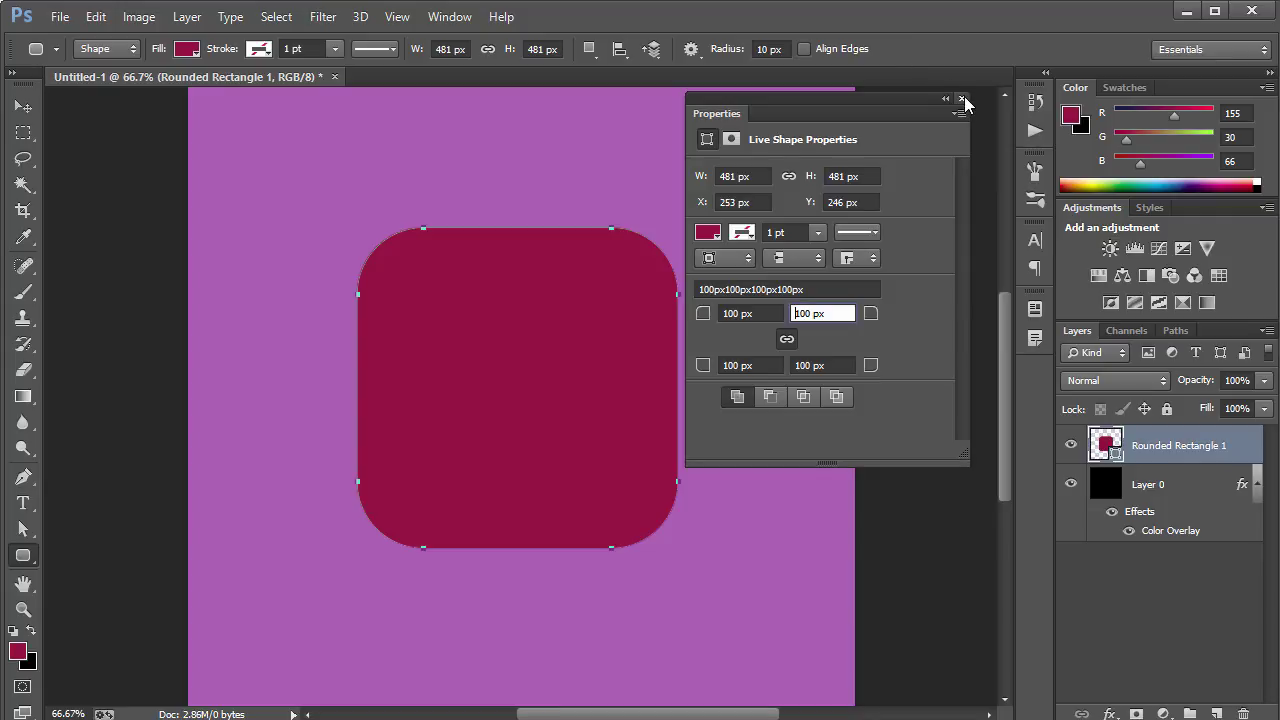
{"action": "left_click", "coordinate": [962, 100]}
- Center the rounded square horizontally and vertically on the whole canvas, leaving no active selection
{"action": "left_click", "coordinate": [23, 106]}
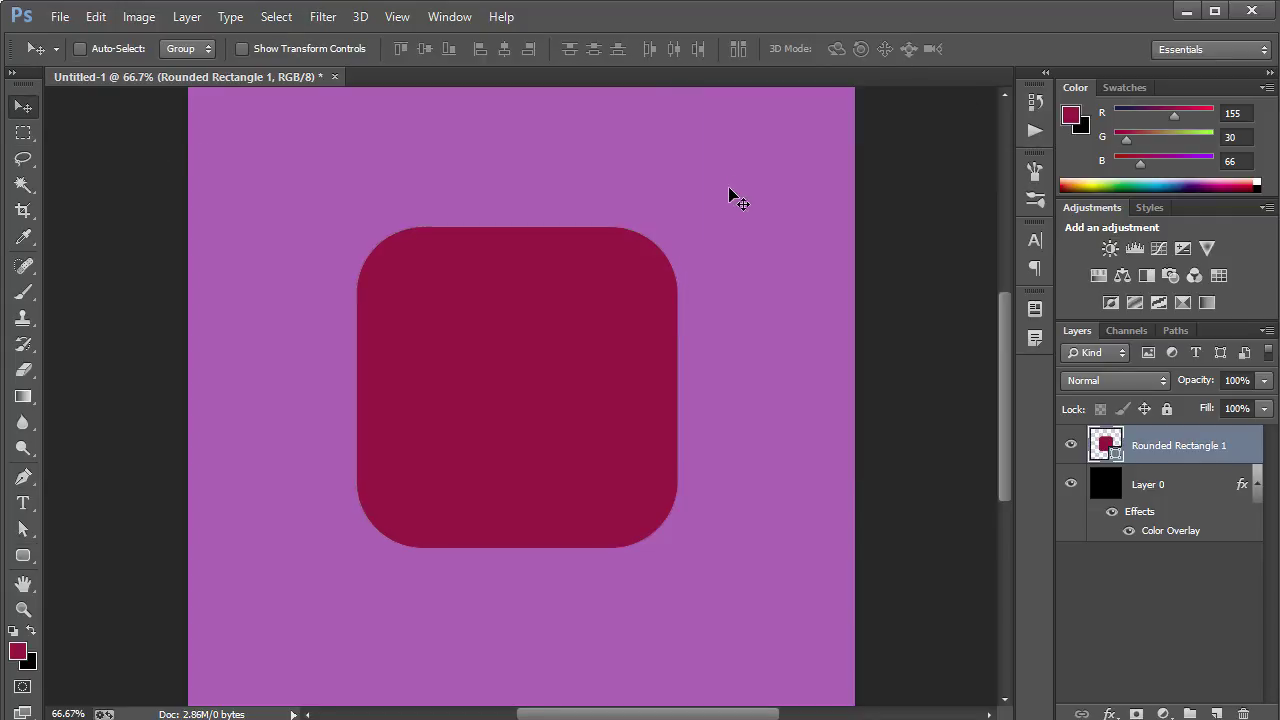
{"action": "key", "text": "ctrl+a"}
{"action": "left_click", "coordinate": [504, 48]}
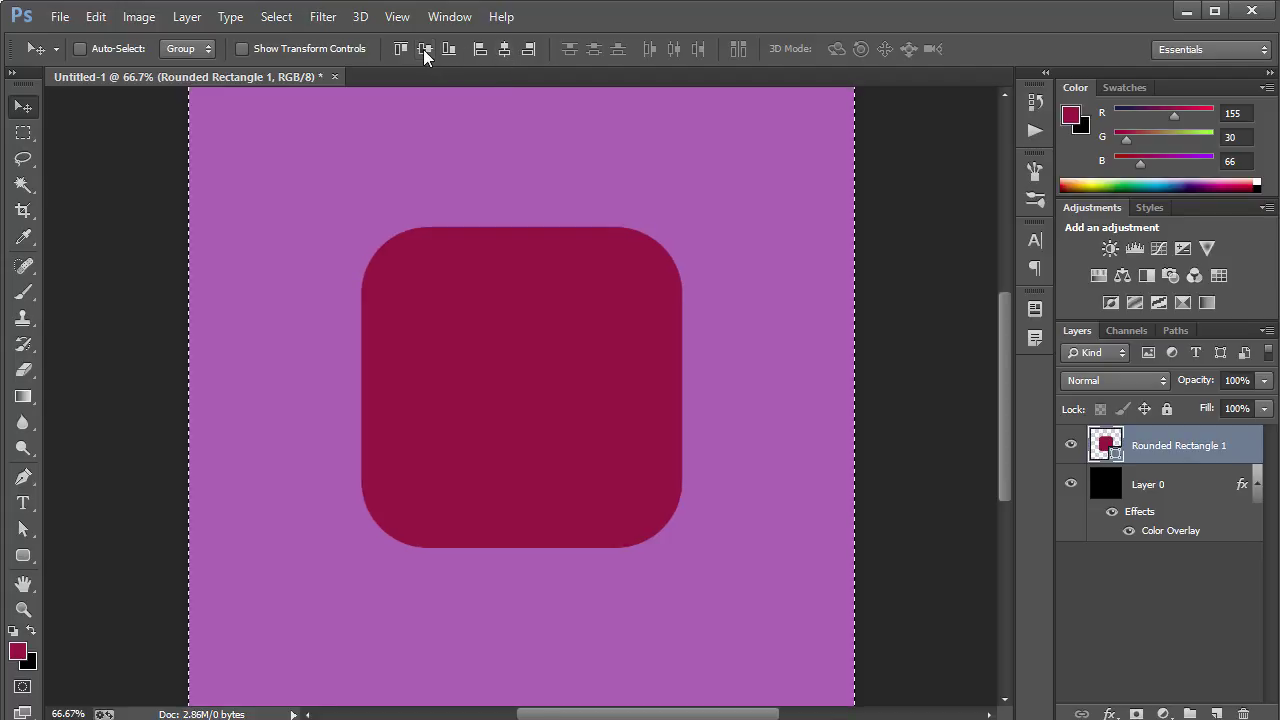
{"action": "left_click", "coordinate": [424, 48]}
{"action": "key", "text": "ctrl+d"}
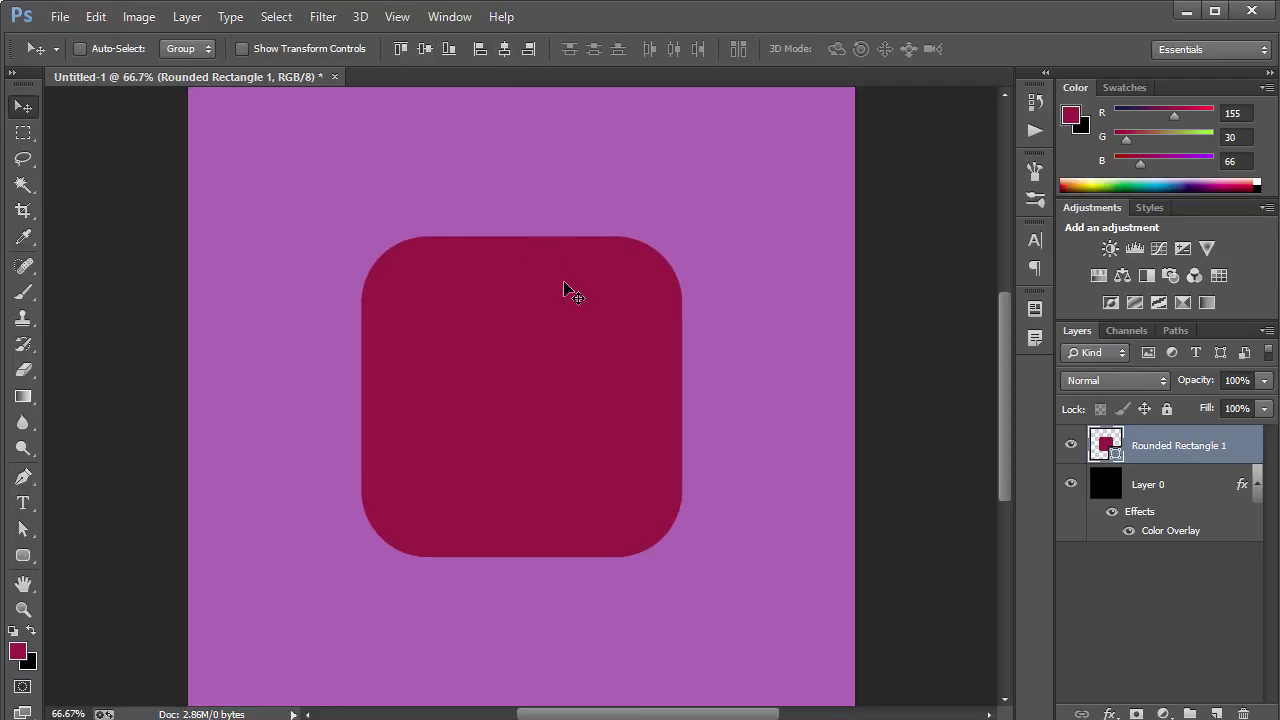
- Set all four corner radii of the rounded square to 130 px
{"action": "key", "text": "ctrl+plus"}
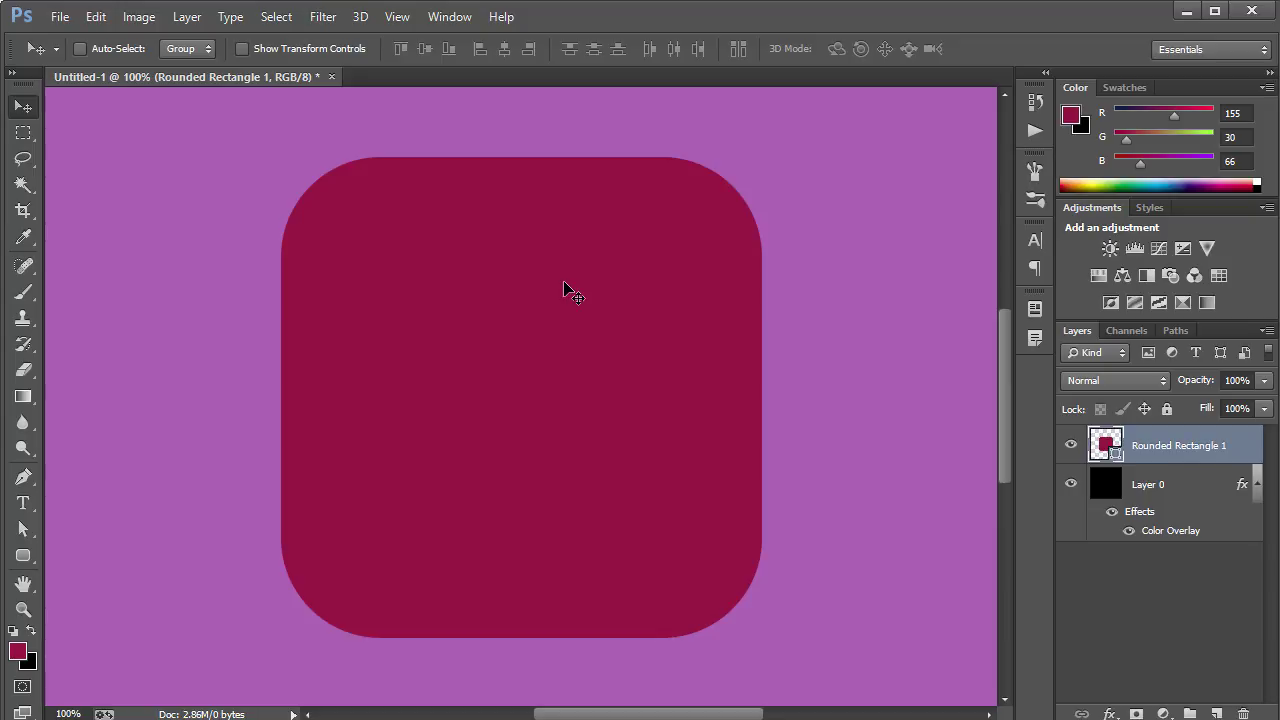
{"action": "left_click", "coordinate": [23, 555]}
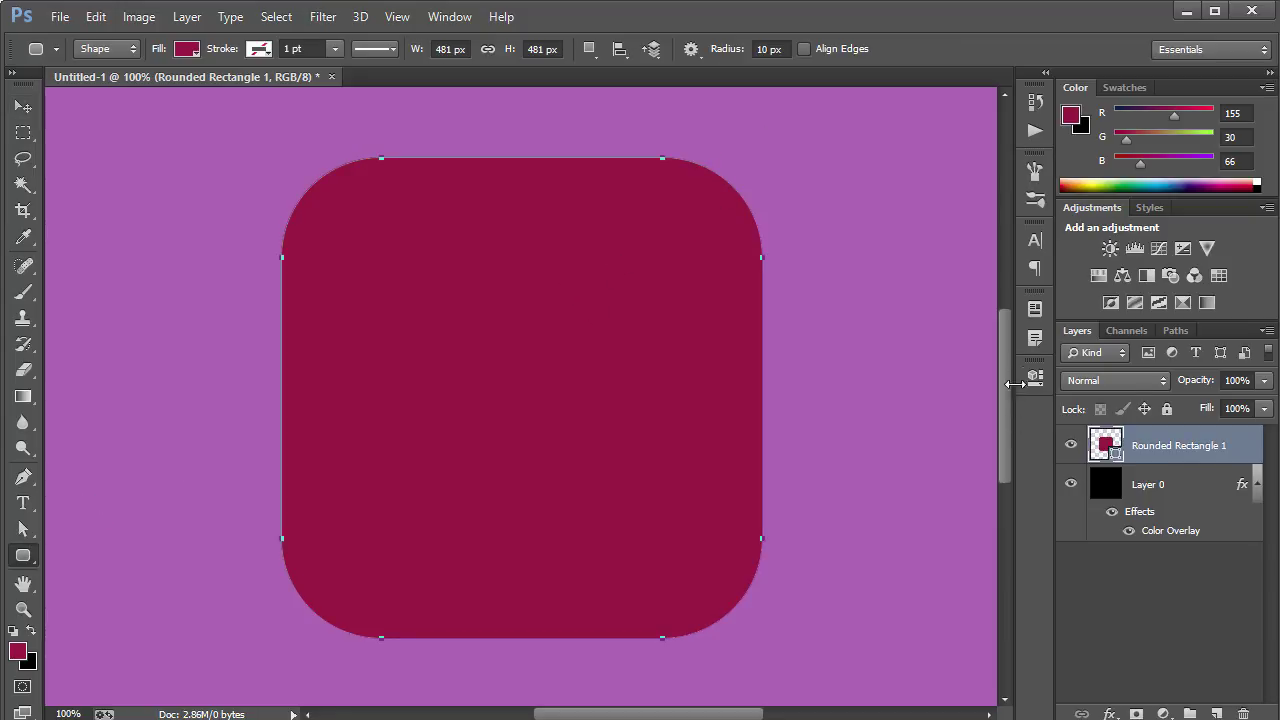
{"action": "left_click", "coordinate": [1030, 378]}
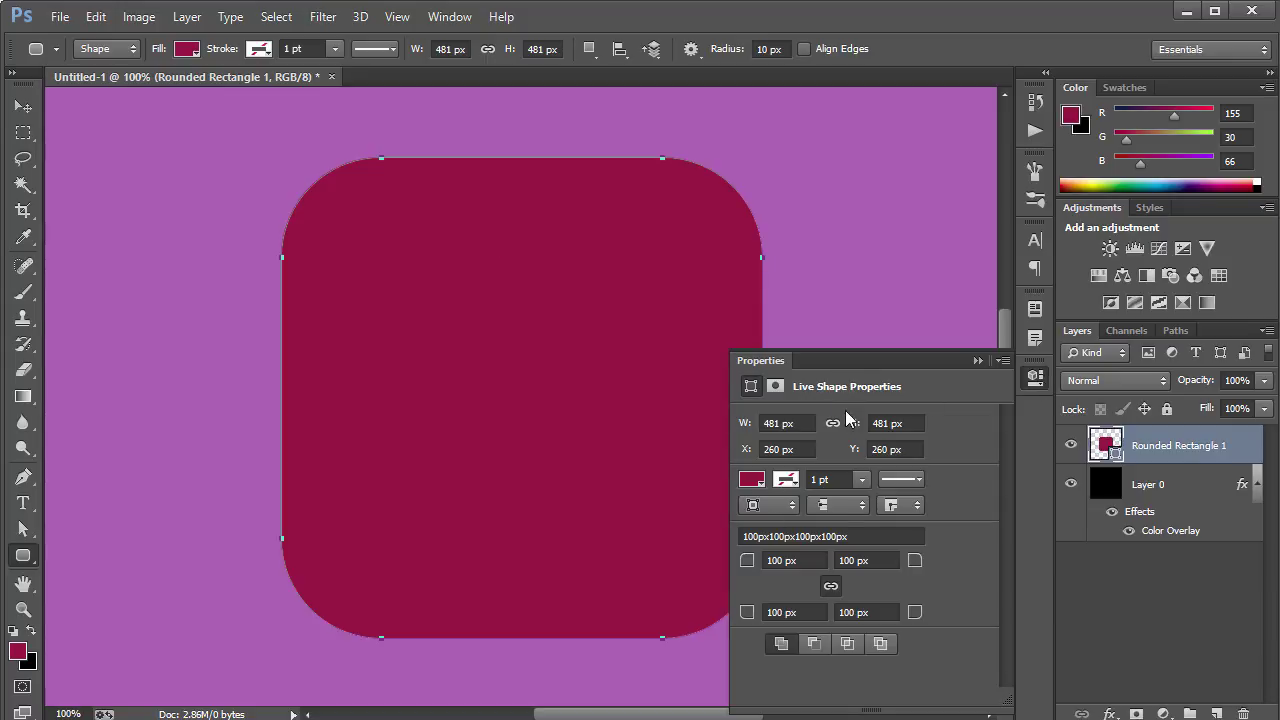
{"action": "left_click", "coordinate": [810, 562]}
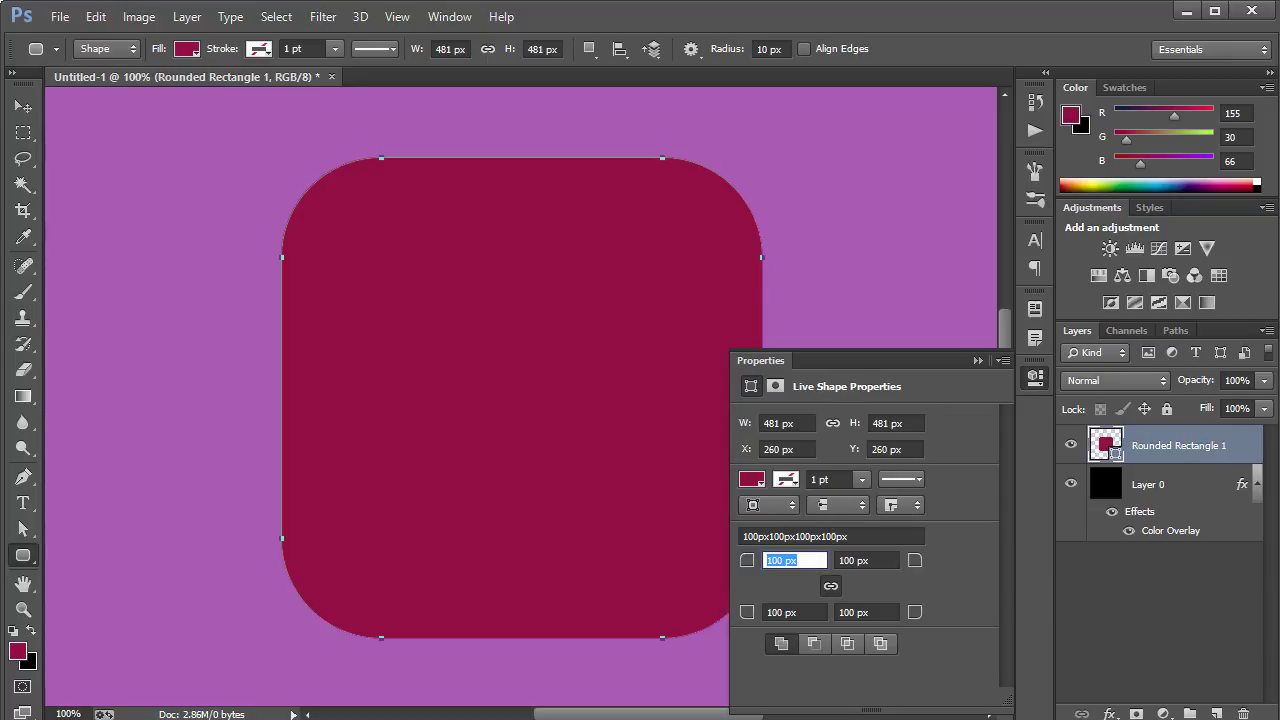
{"action": "type", "text": "130"}
{"action": "key", "text": "Tab"}
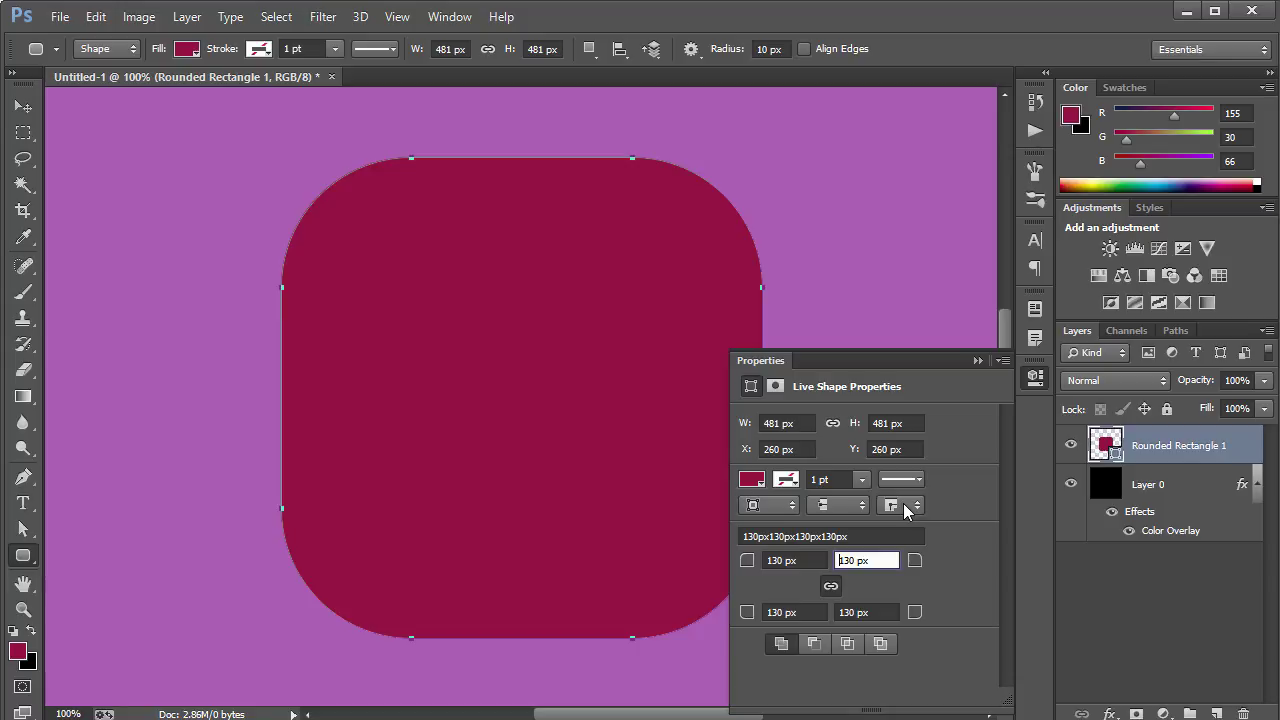
{"action": "key", "text": "shift+Tab"}
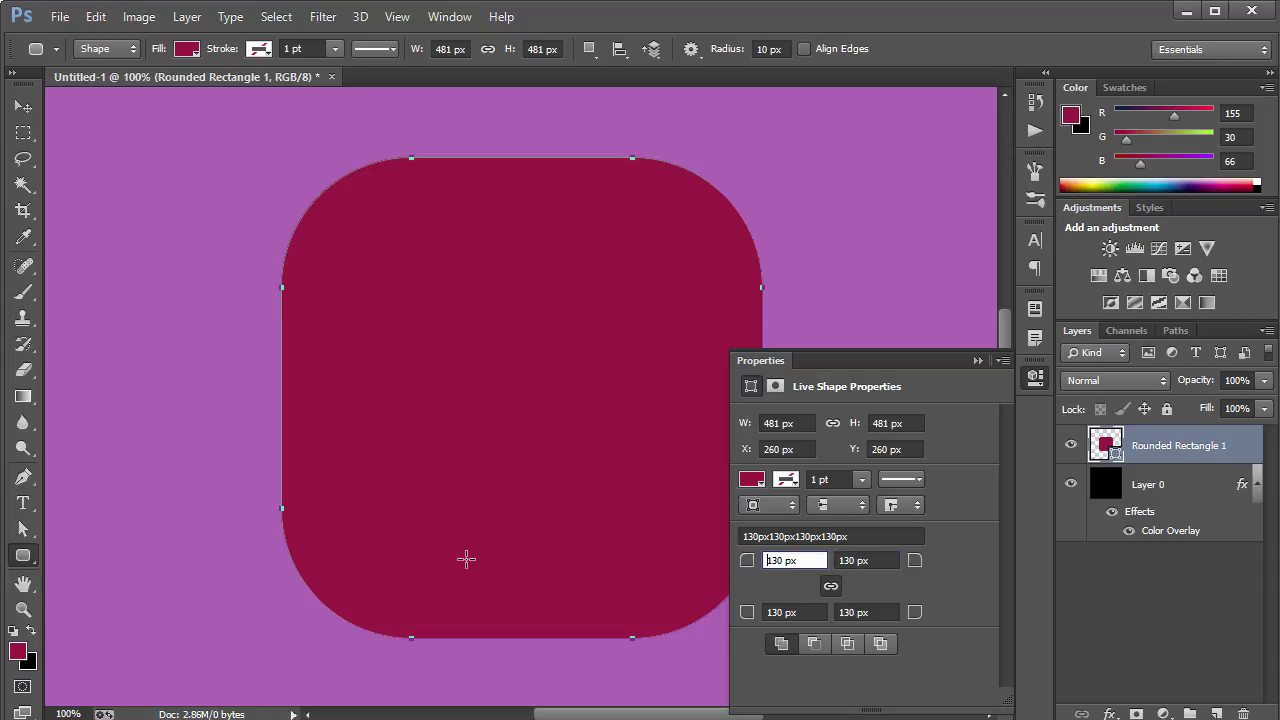
- Set all four corner radii of the rounded square to 160 px
{"action": "type", "text": "1"}
{"action": "double_click", "coordinate": [815, 560]}
{"action": "type", "text": "160"}
{"action": "key", "text": "Tab"}
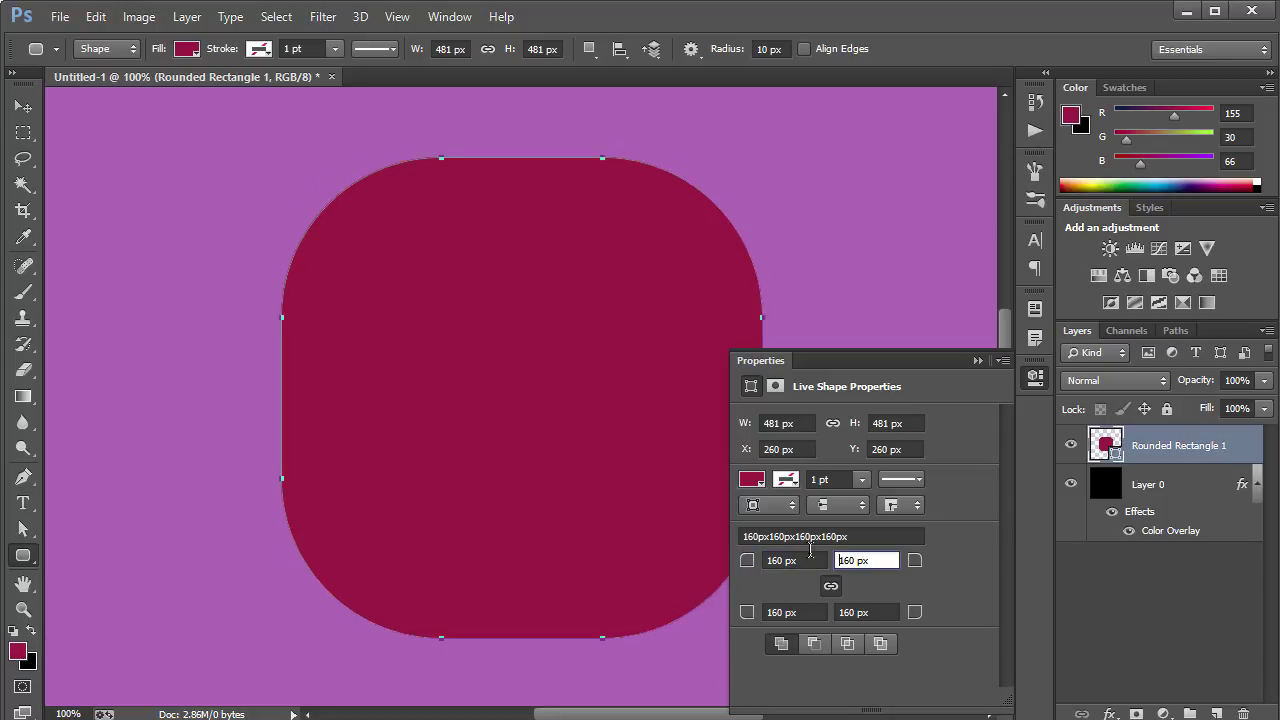
- Set all four corner radii of the rounded square to 150 px and close its shape properties
{"action": "key", "text": "shift+Tab"}
{"action": "type", "text": "150"}
{"action": "key", "text": "Return"}
{"action": "key", "text": "Return"}
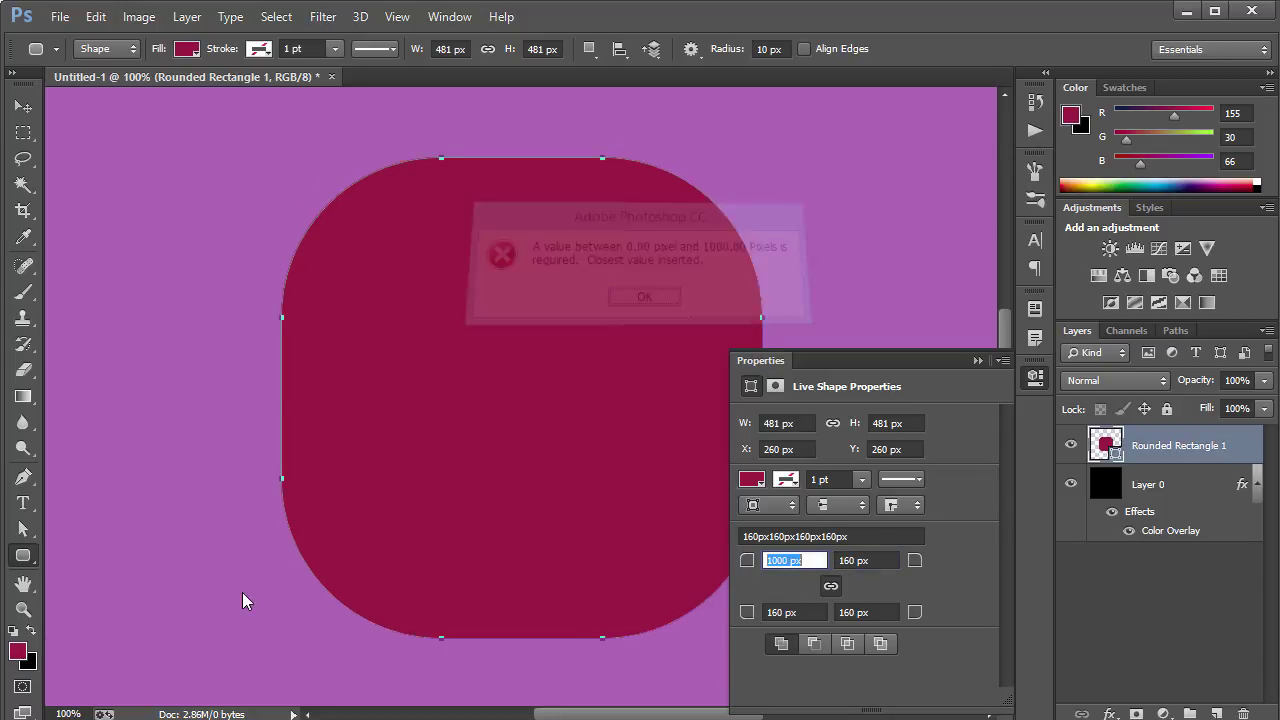
{"action": "double_click", "coordinate": [815, 560]}
{"action": "type", "text": "1"}
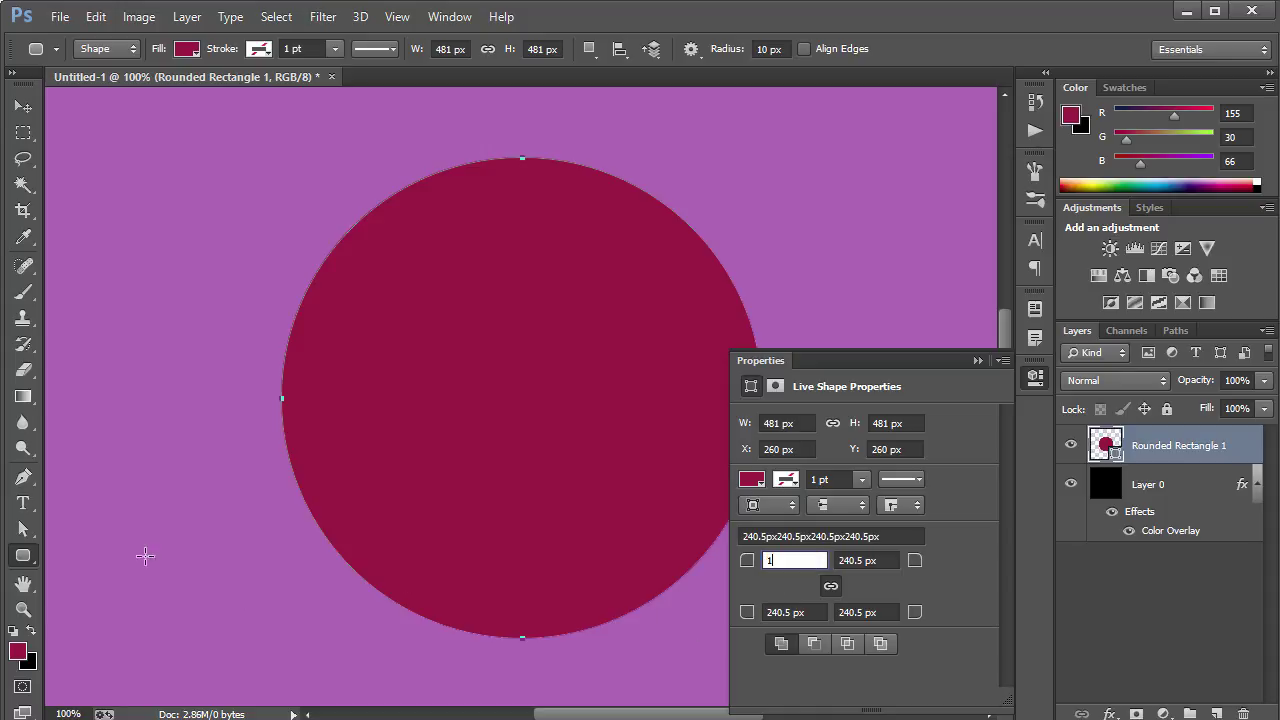
{"action": "type", "text": "50"}
{"action": "key", "text": "Return"}
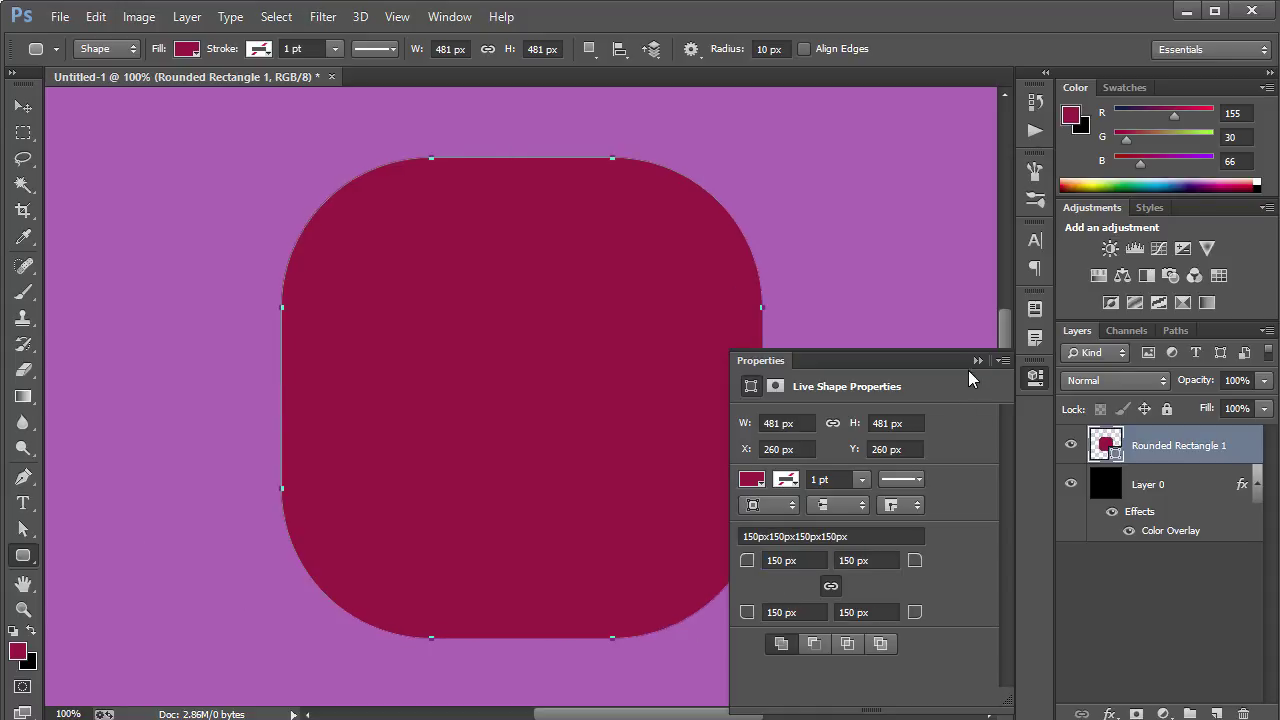
{"action": "left_click", "coordinate": [978, 360]}
{"action": "left_click", "coordinate": [23, 106]}
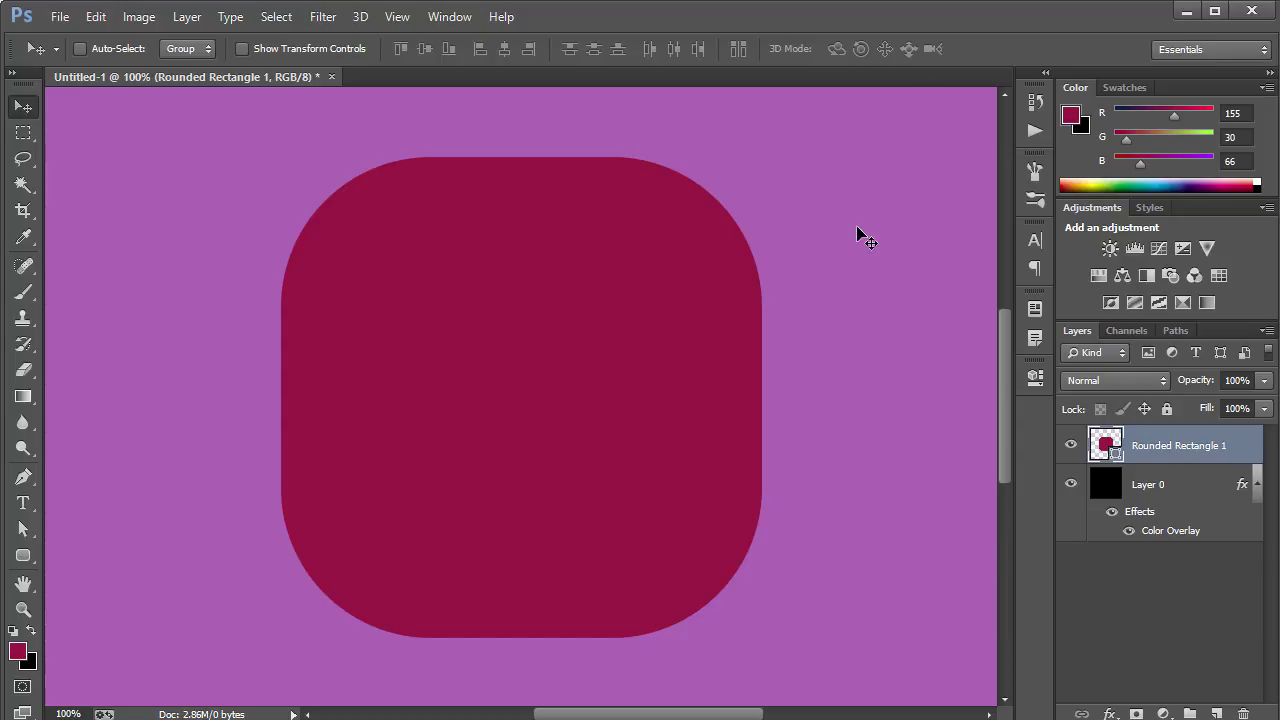
- Add a Color Overlay in dark gray 212121 to the rounded square and apply the layer style
{"action": "double_click", "coordinate": [1233, 445]}
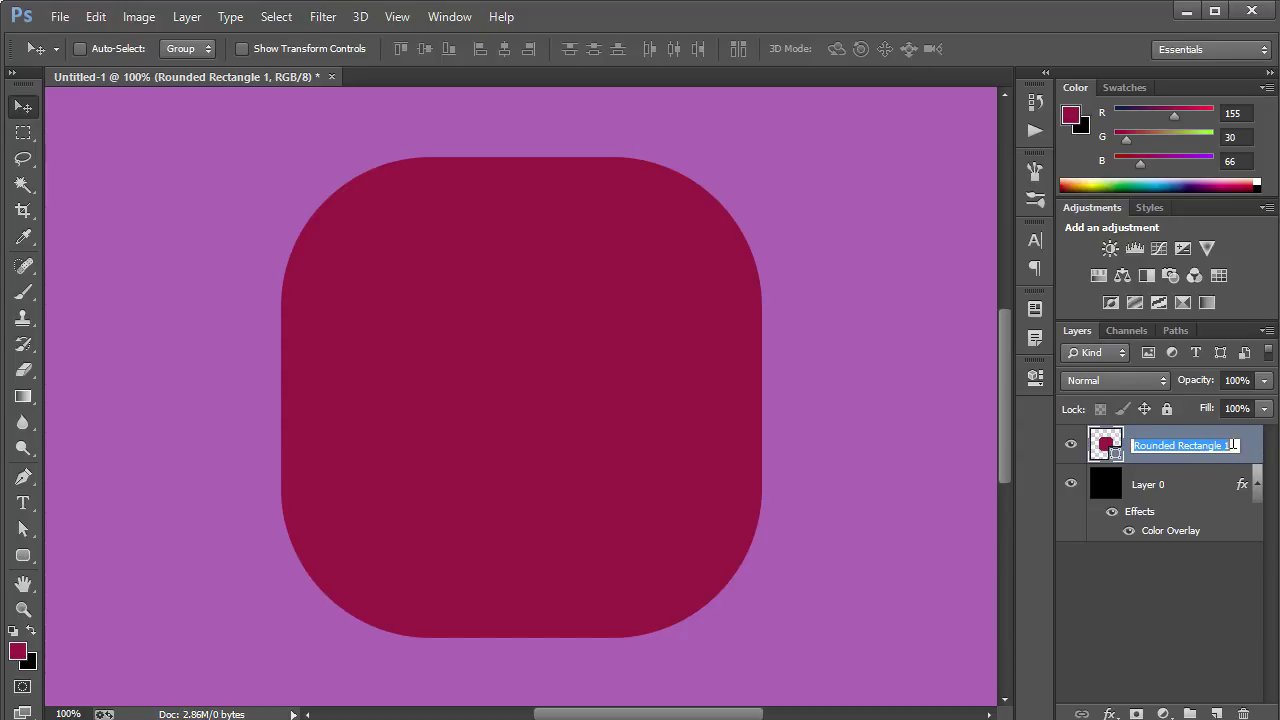
{"action": "key", "text": "Return"}
{"action": "double_click", "coordinate": [1250, 446]}
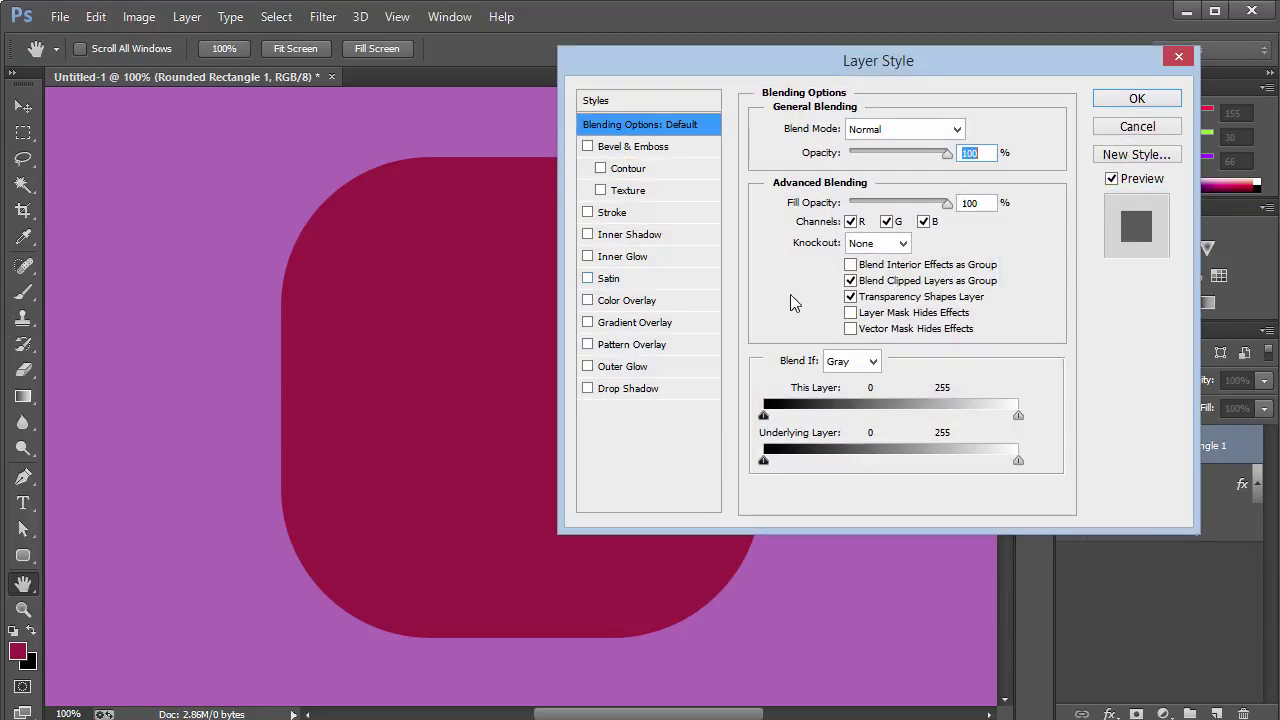
{"action": "left_click", "coordinate": [626, 302]}
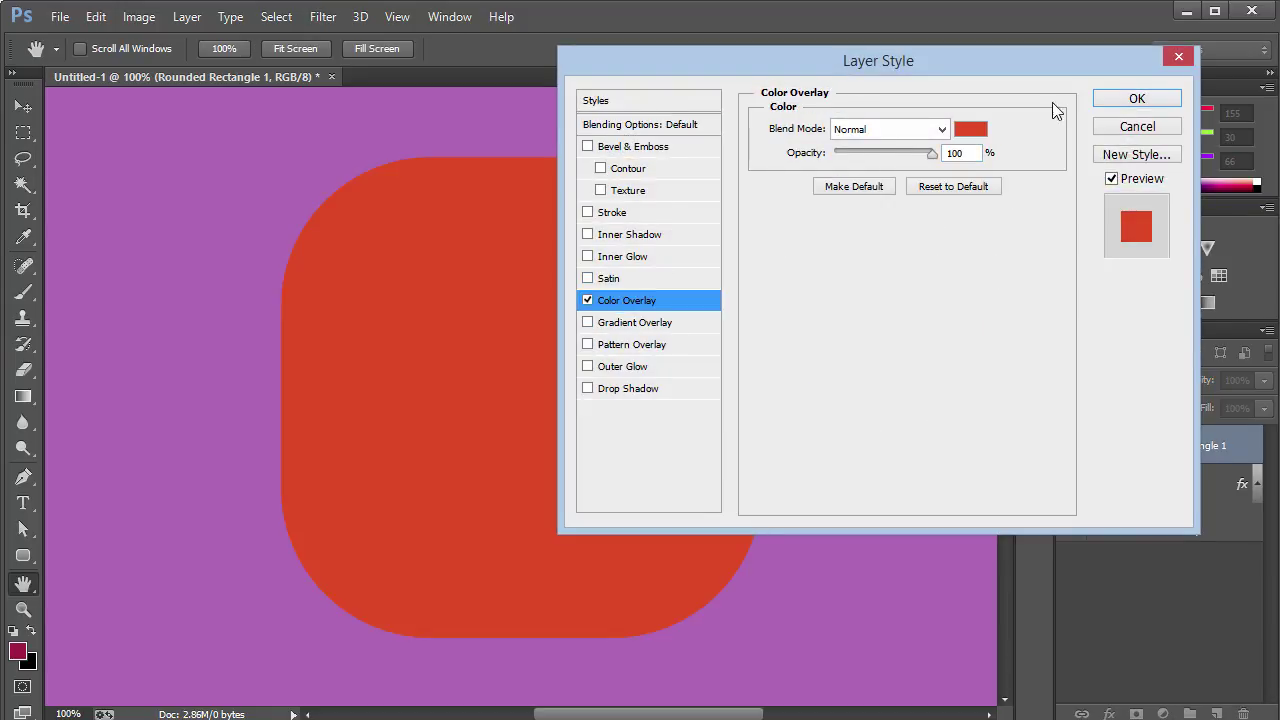
{"action": "left_click", "coordinate": [970, 129]}
{"action": "mouse_move", "coordinate": [690, 462]}
{"action": "left_mouse_down"}
{"action": "mouse_move", "coordinate": [687, 444]}
{"action": "mouse_move", "coordinate": [687, 457]}
{"action": "left_mouse_up"}
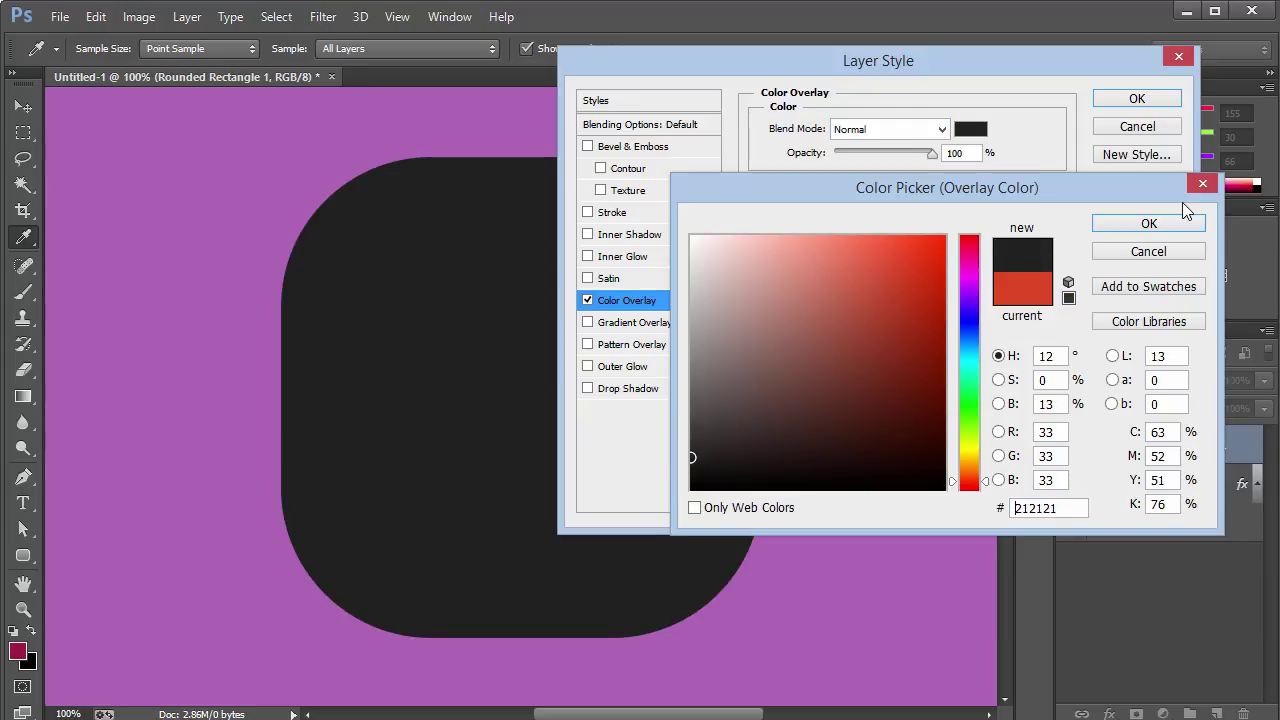
{"action": "left_click", "coordinate": [1135, 226]}
{"action": "left_click", "coordinate": [1136, 98]}
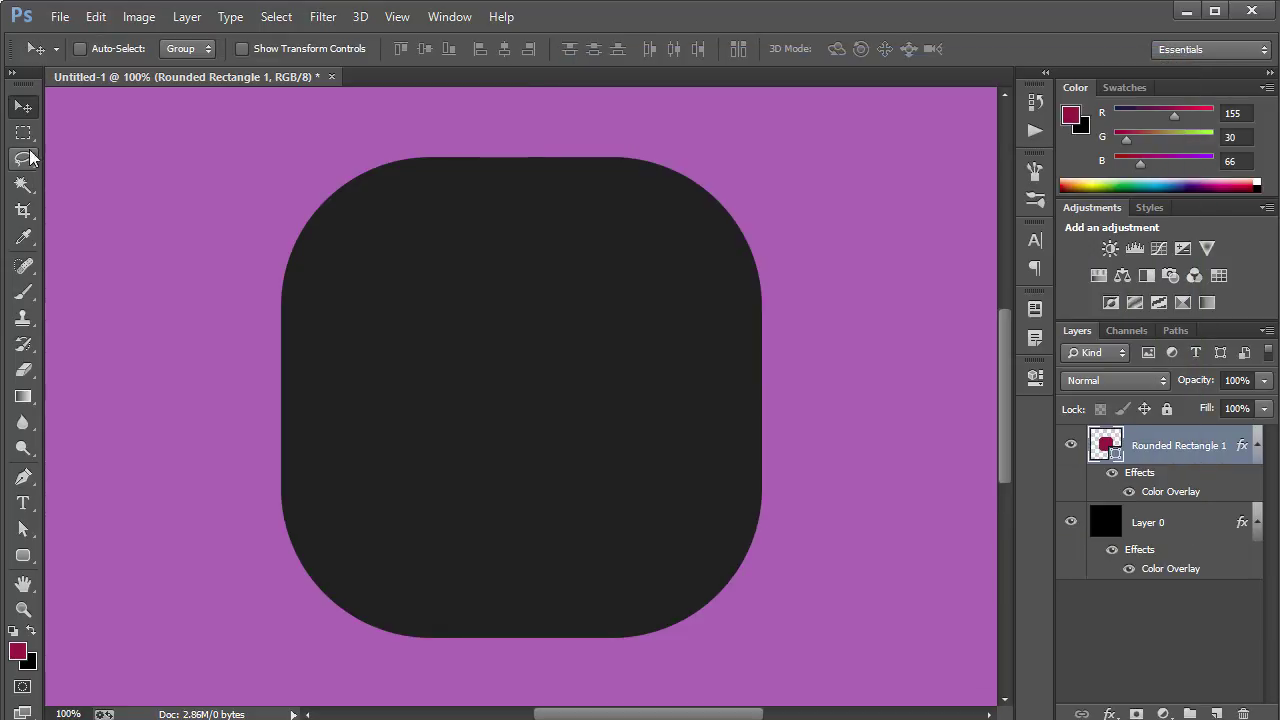
- Draw a circle about 244 x 244 px with the Ellipse tool in the middle of the rounded square
{"action": "left_click", "coordinate": [24, 555]}
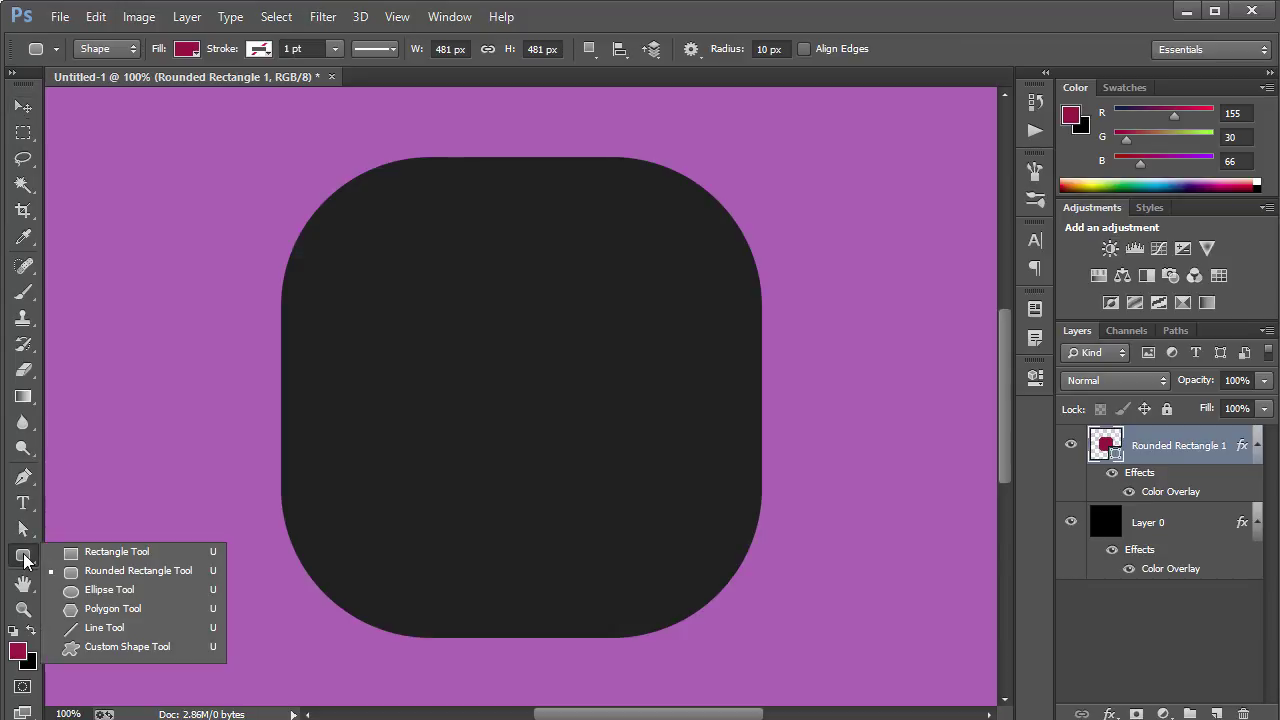
{"action": "left_click", "coordinate": [110, 589]}
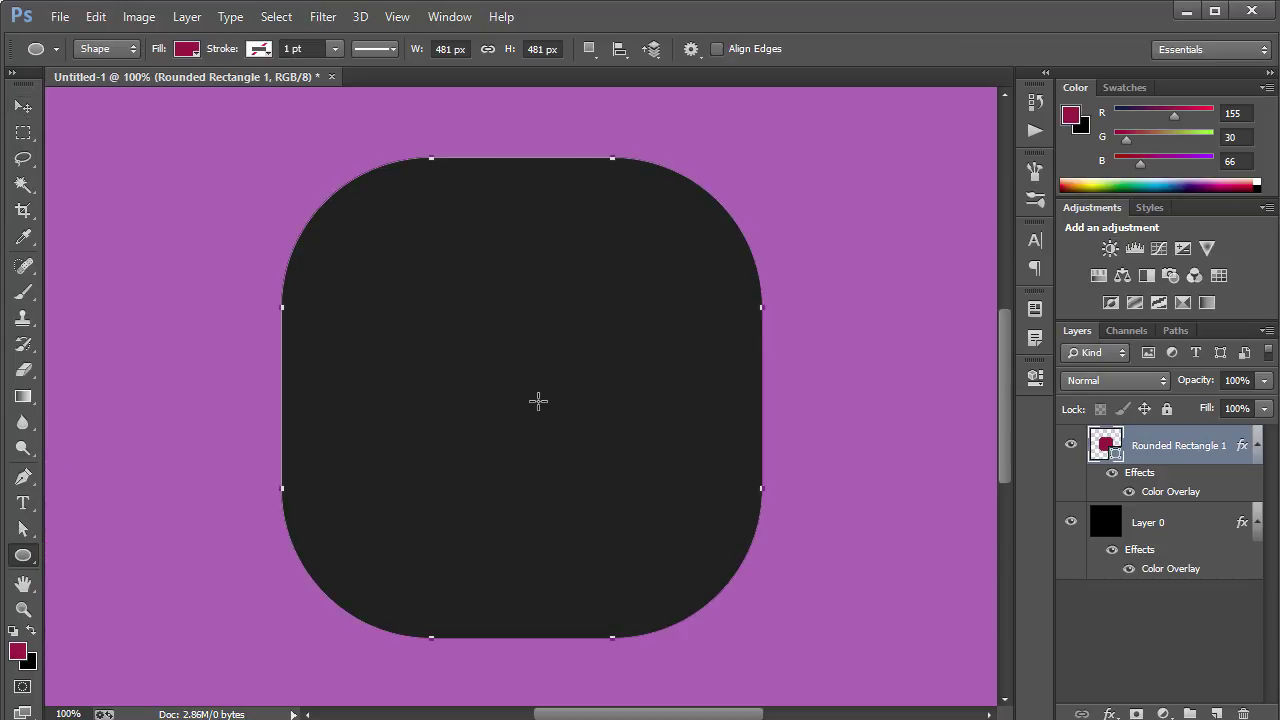
{"action": "left_click_drag", "start_coordinate": [537, 401], "coordinate": [655, 549]}
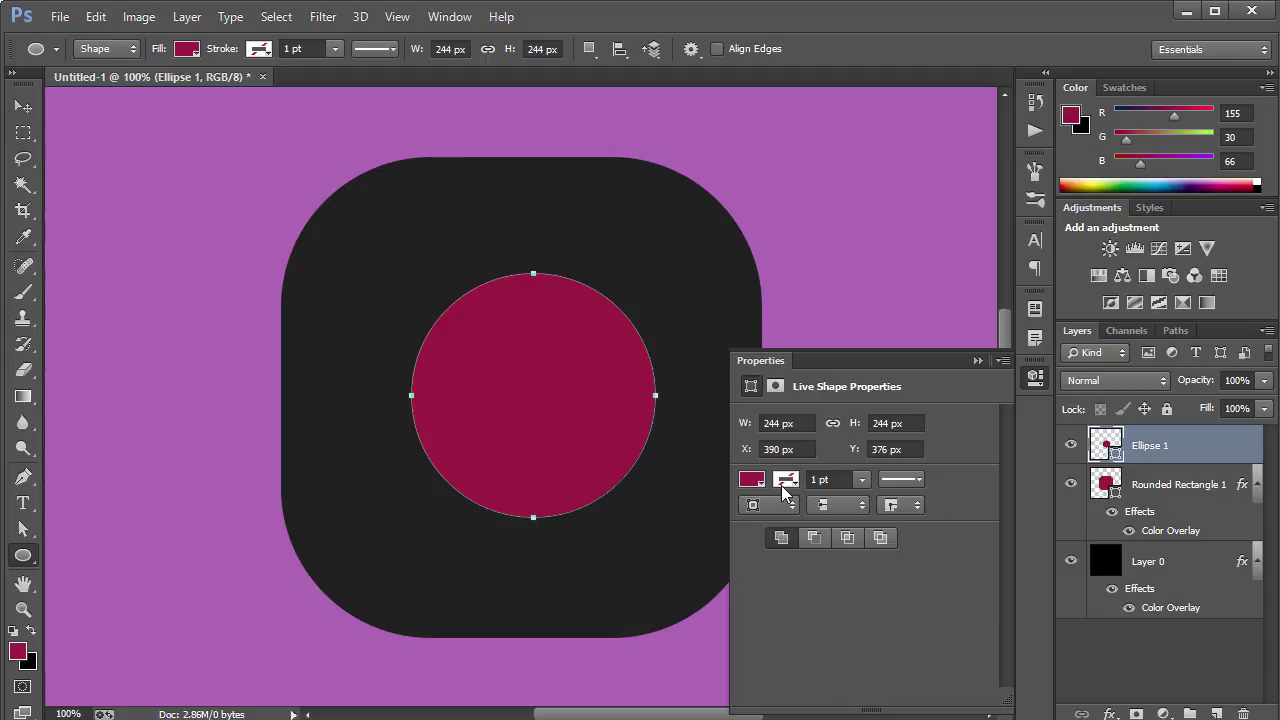
{"action": "left_click", "coordinate": [978, 361]}
- Scale the circle proportionally around its center to about 159% with Free Transform
{"action": "key", "text": "t"}
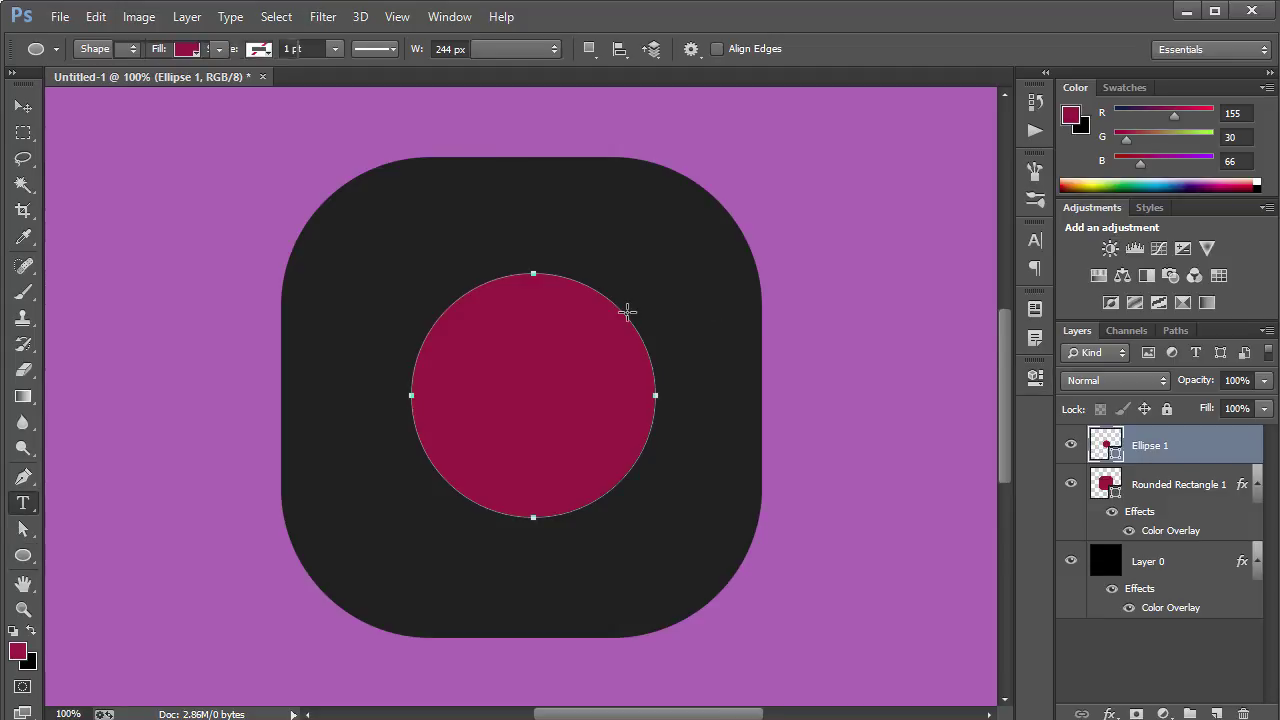
{"action": "key", "text": "v"}
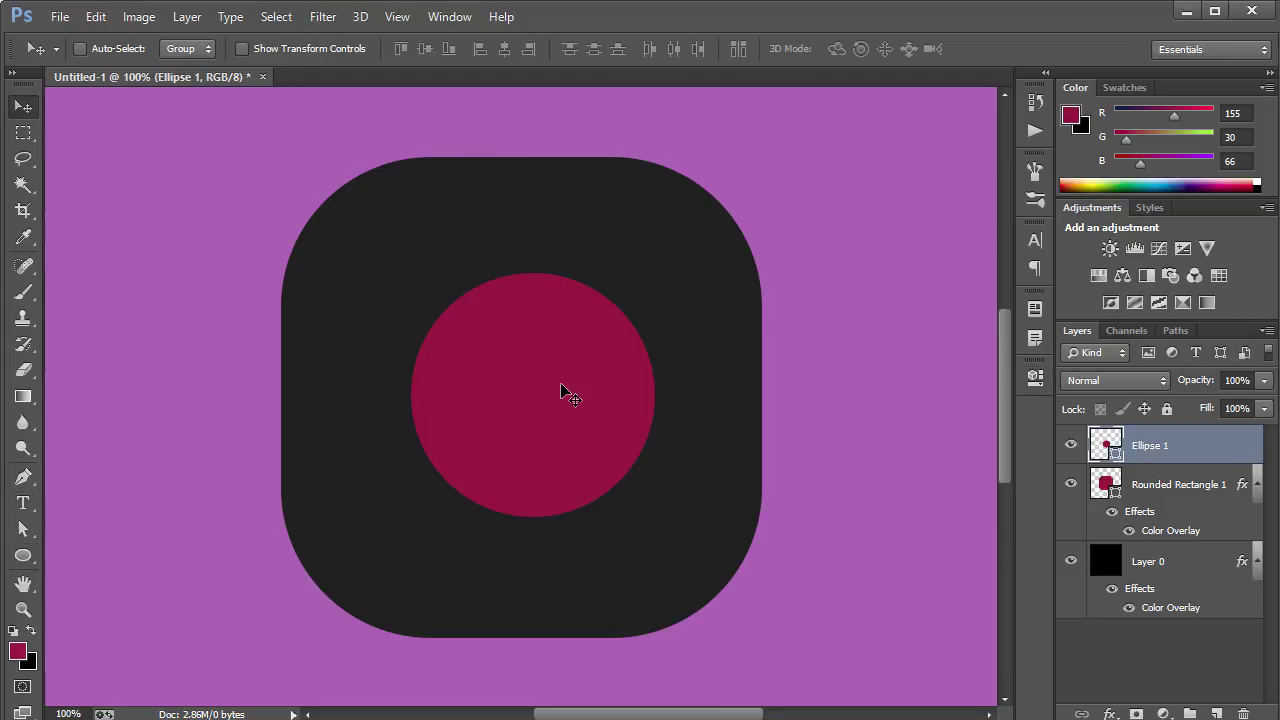
{"action": "key", "text": "ctrl+t"}
{"action": "left_click_drag", "start_coordinate": [656, 516], "coordinate": [731, 589]}
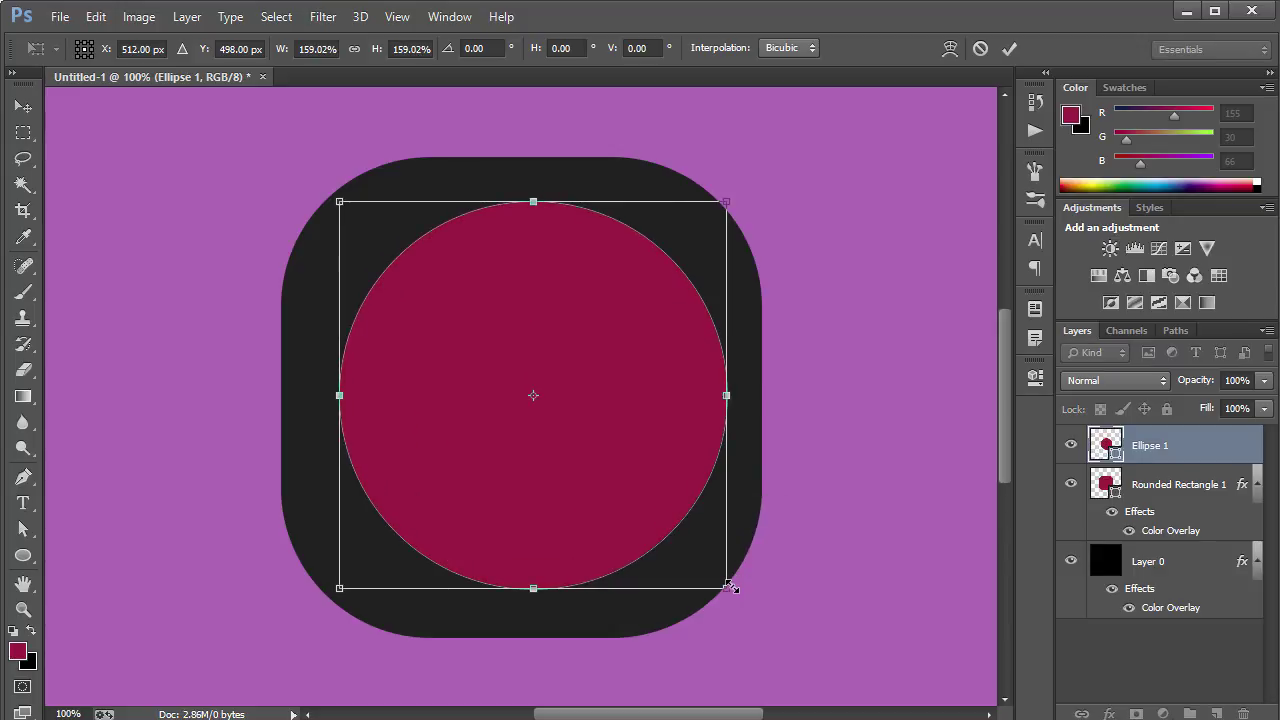
{"action": "key", "text": "Return"}
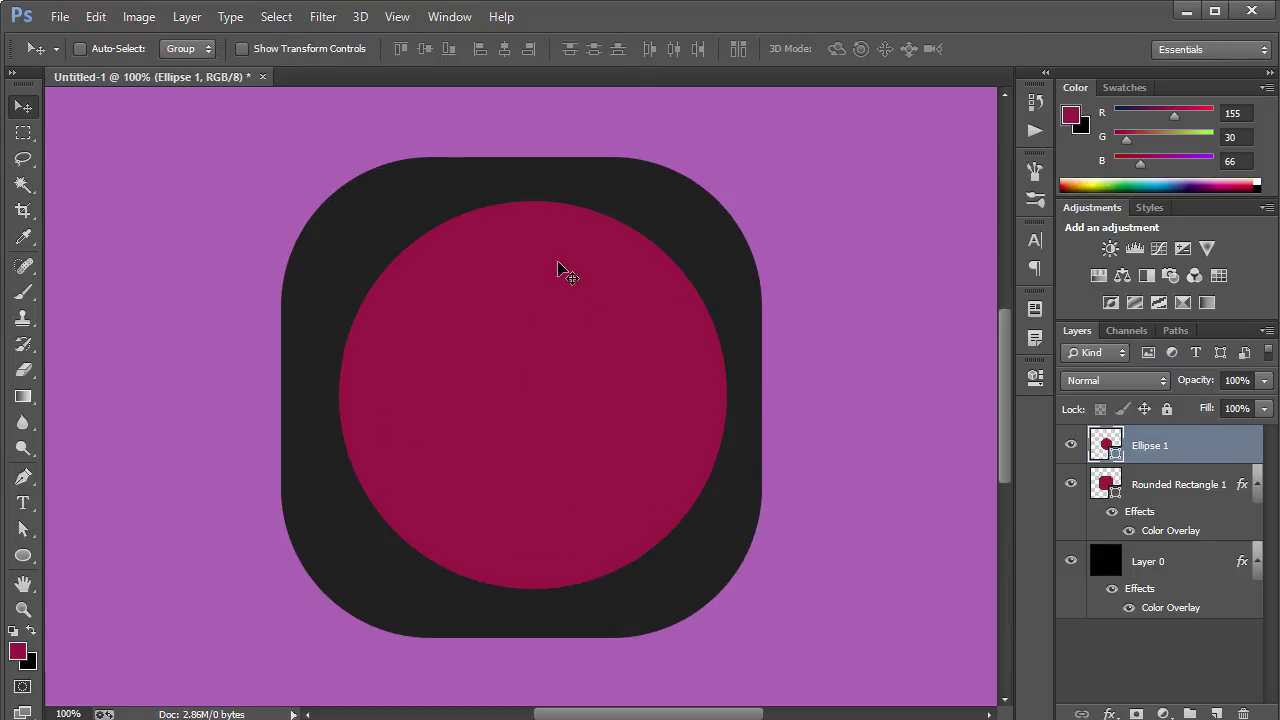
- Select the whole canvas and center the circle on it horizontally and vertically
{"action": "key", "text": "ctrl+a"}
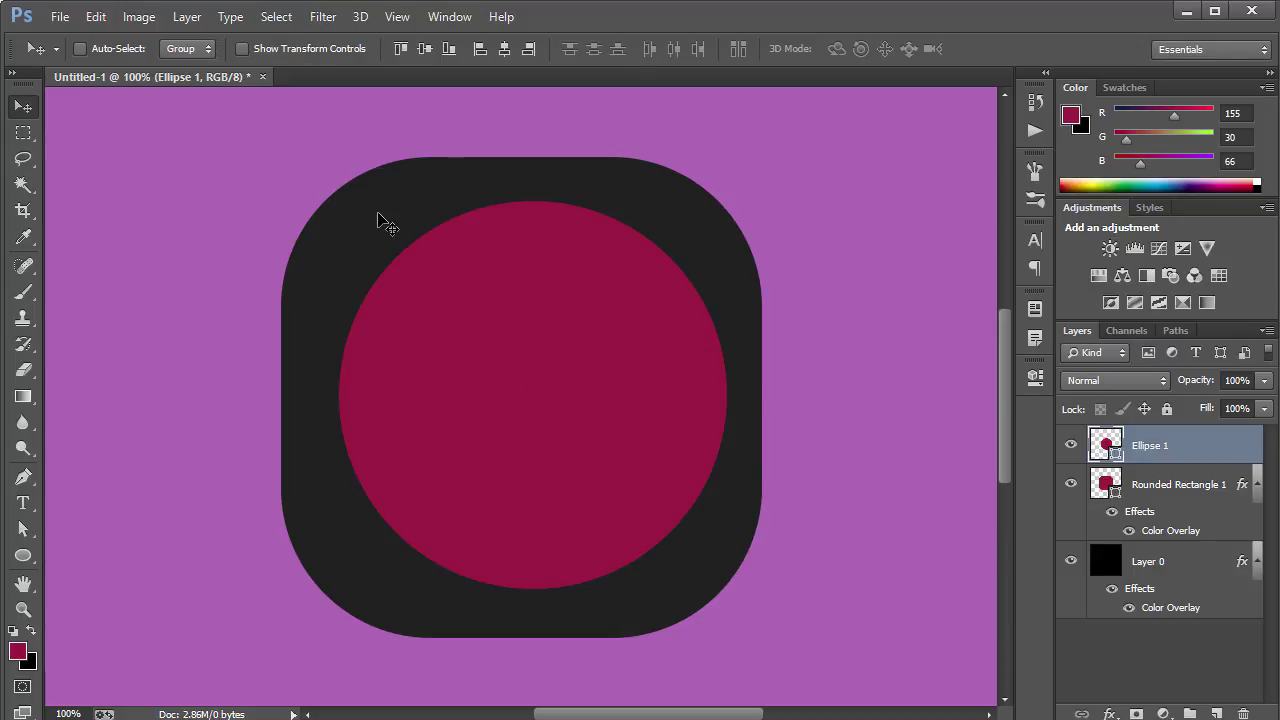
{"action": "left_click", "coordinate": [506, 50]}
{"action": "left_click", "coordinate": [424, 49]}
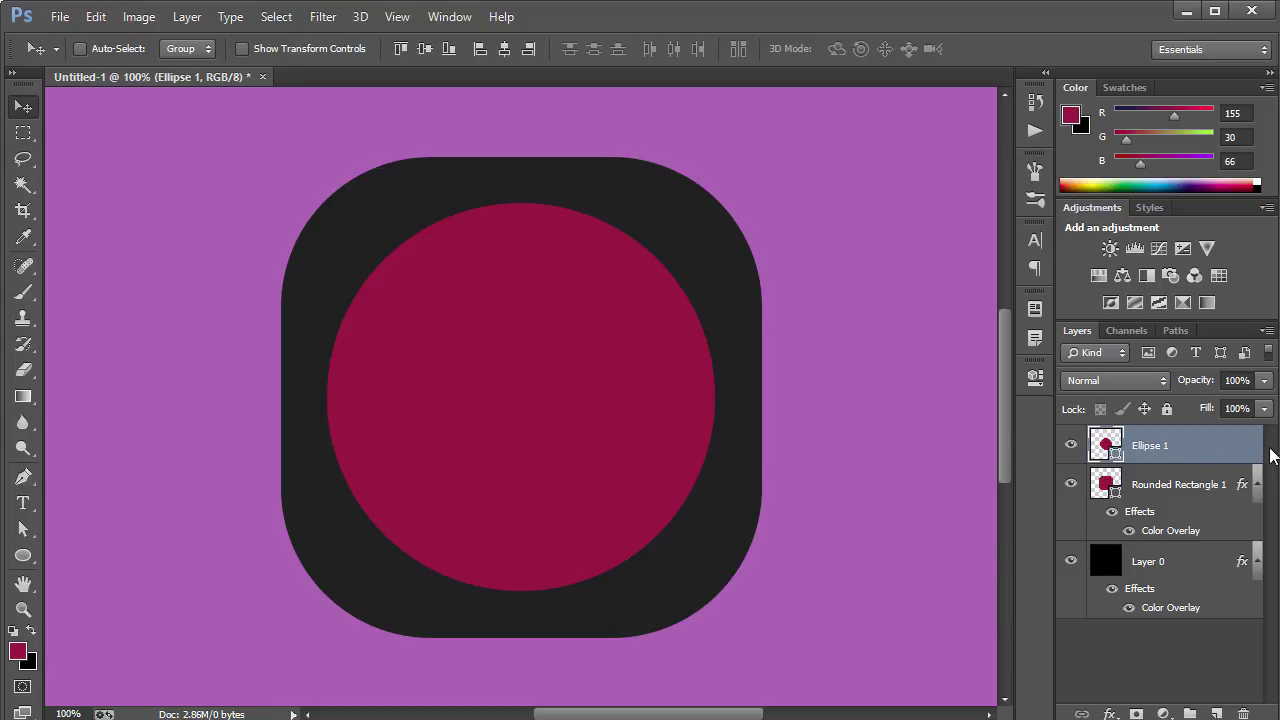
- Add a Stroke effect to the circle with size 5 px and position Center
{"action": "double_click", "coordinate": [1218, 448]}
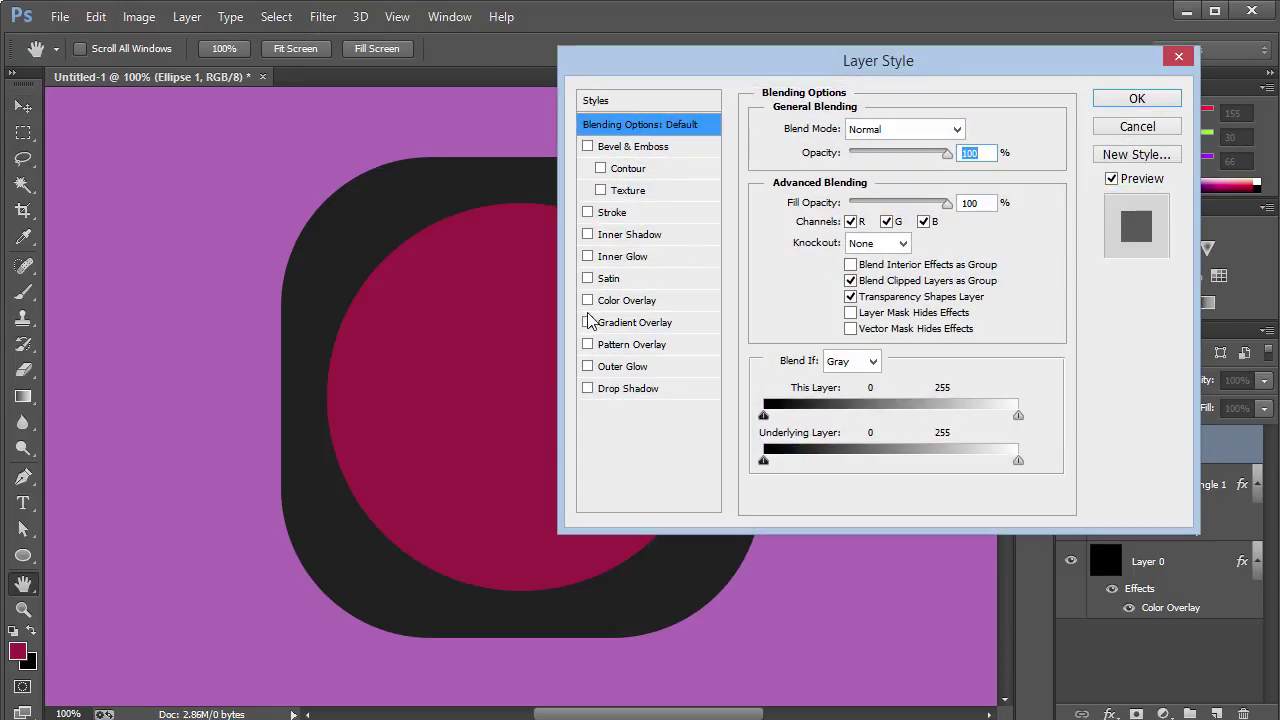
{"action": "left_click", "coordinate": [588, 212]}
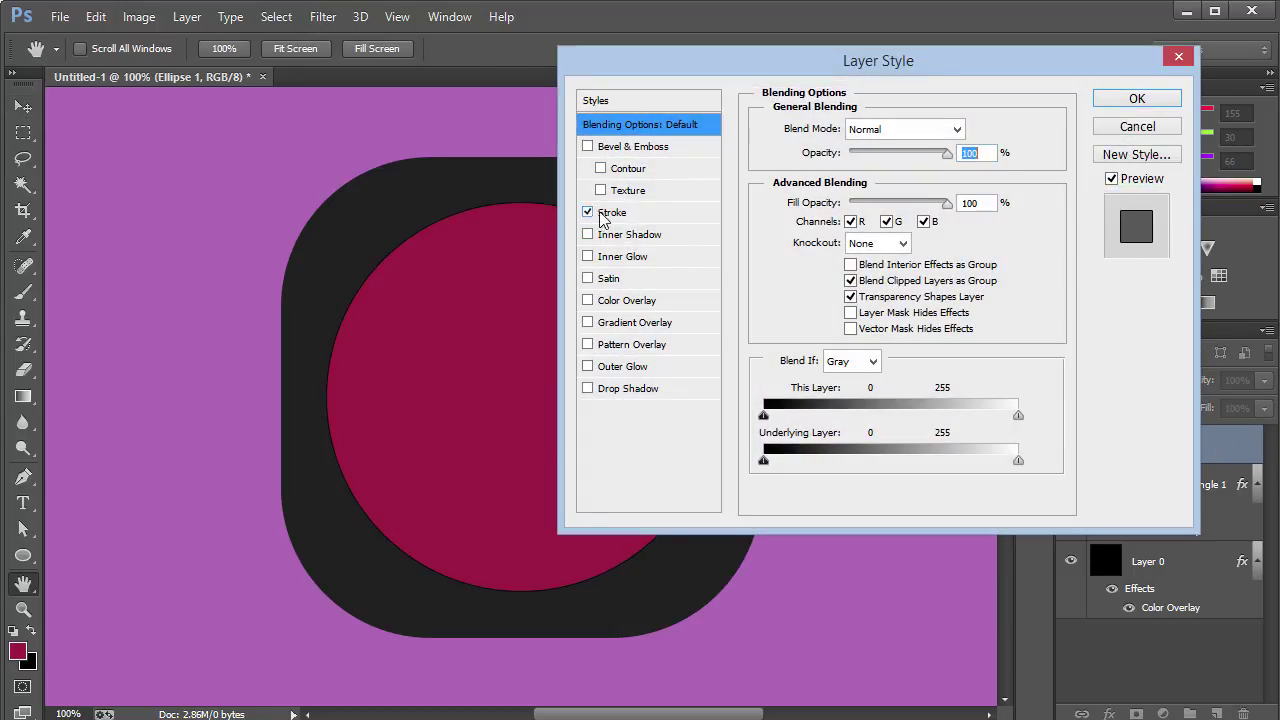
{"action": "left_click", "coordinate": [886, 152]}
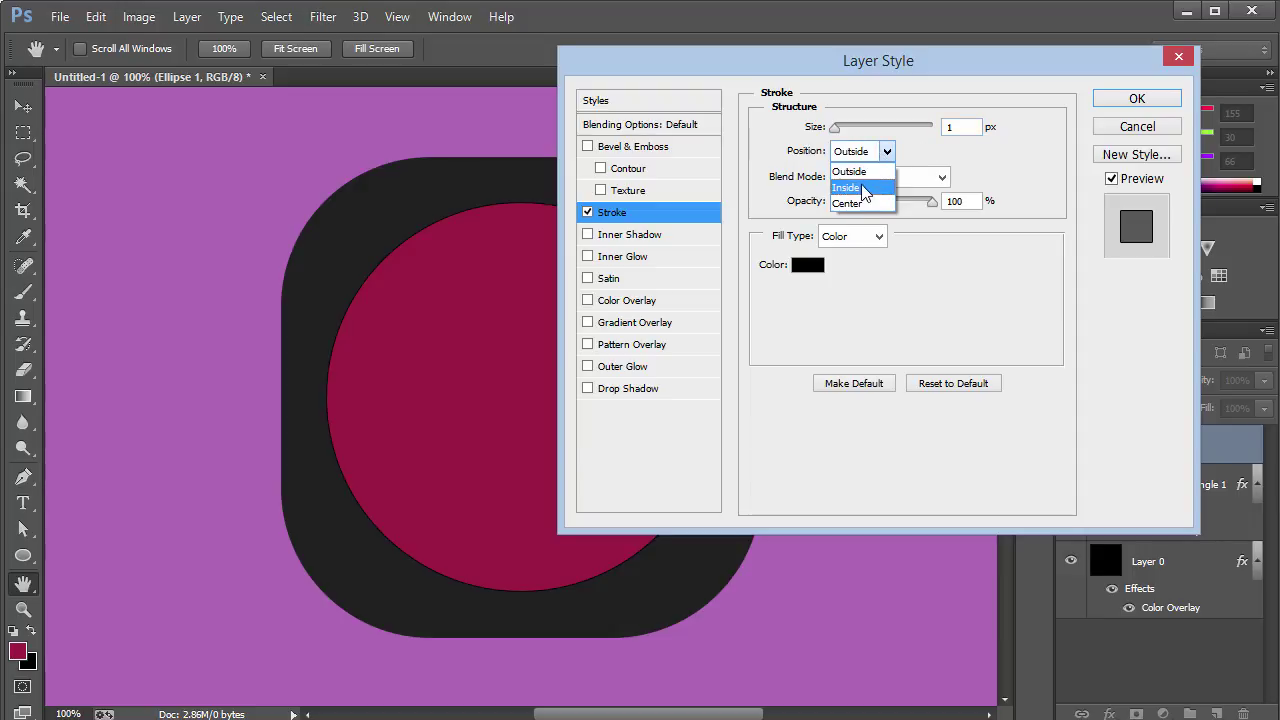
{"action": "left_click", "coordinate": [863, 188]}
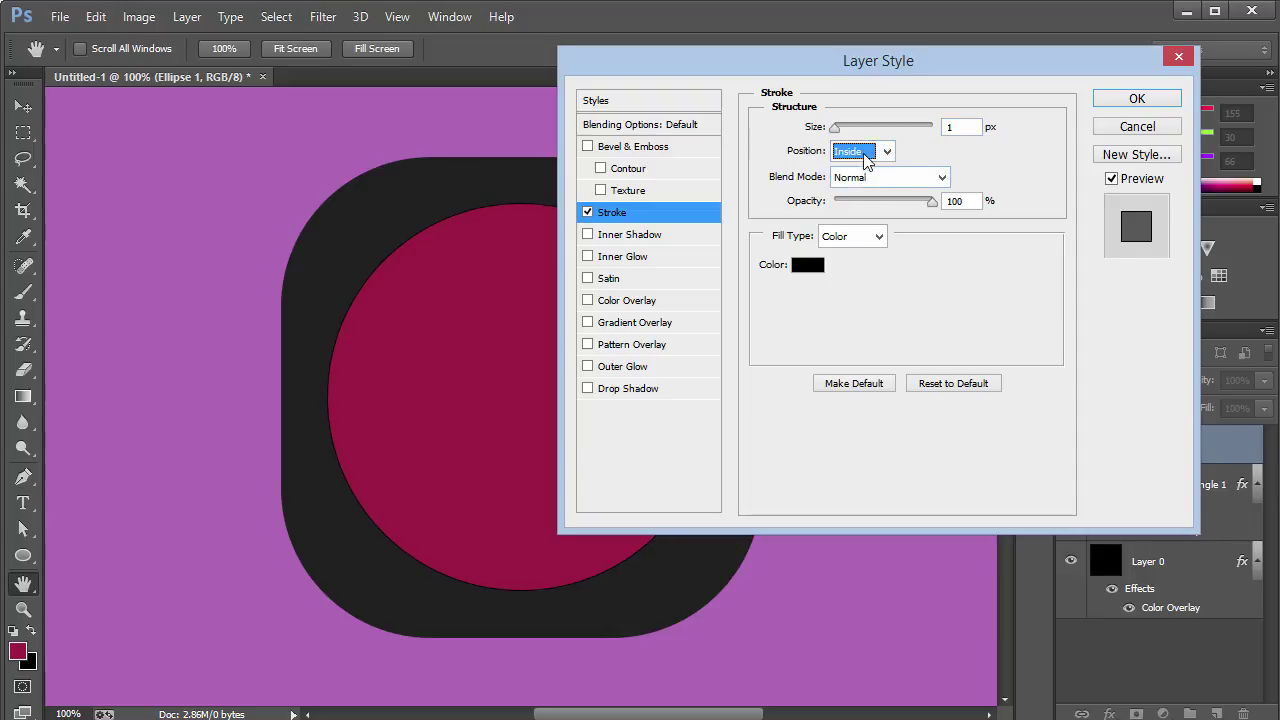
{"action": "left_click", "coordinate": [862, 152]}
{"action": "left_click", "coordinate": [864, 195]}
{"action": "double_click", "coordinate": [964, 130]}
{"action": "key", "text": "Up"}
{"action": "key", "text": "Up"}
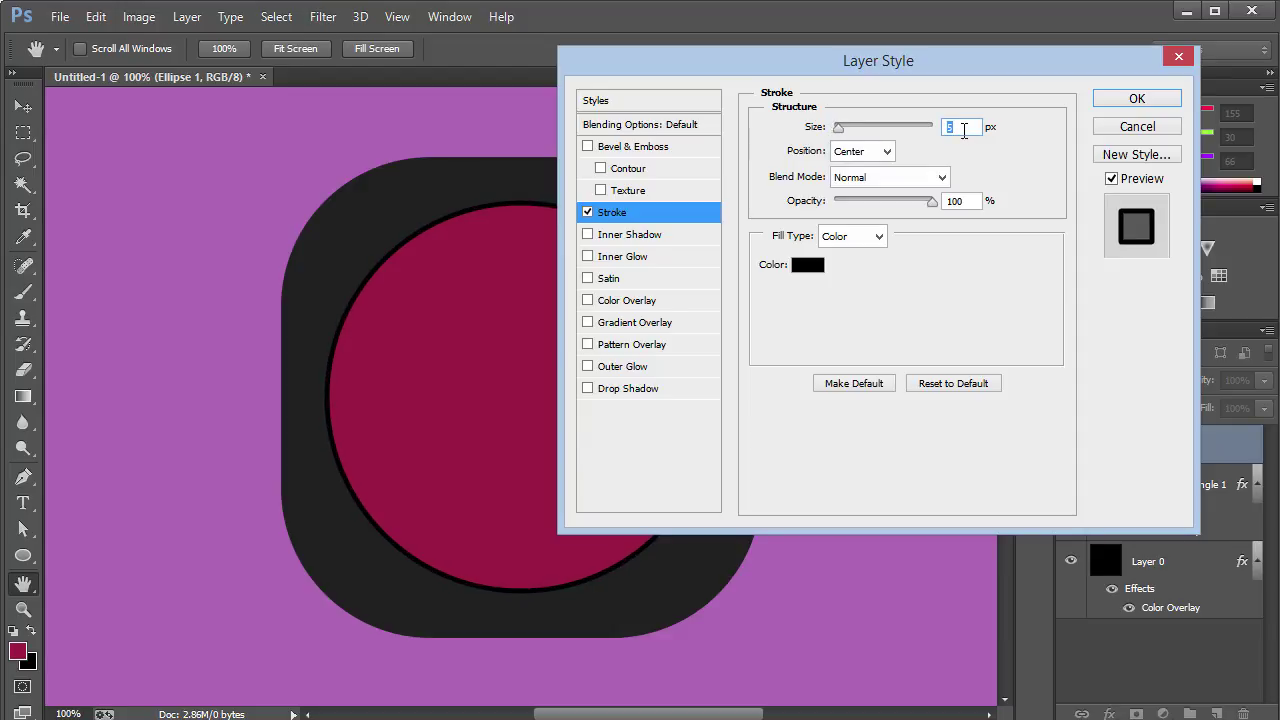
{"action": "key", "text": "Up"}
- Set the circle's stroke color to gray 6b6b6b and apply the layer style
{"action": "left_click", "coordinate": [808, 265]}
{"action": "left_click", "coordinate": [693, 320]}
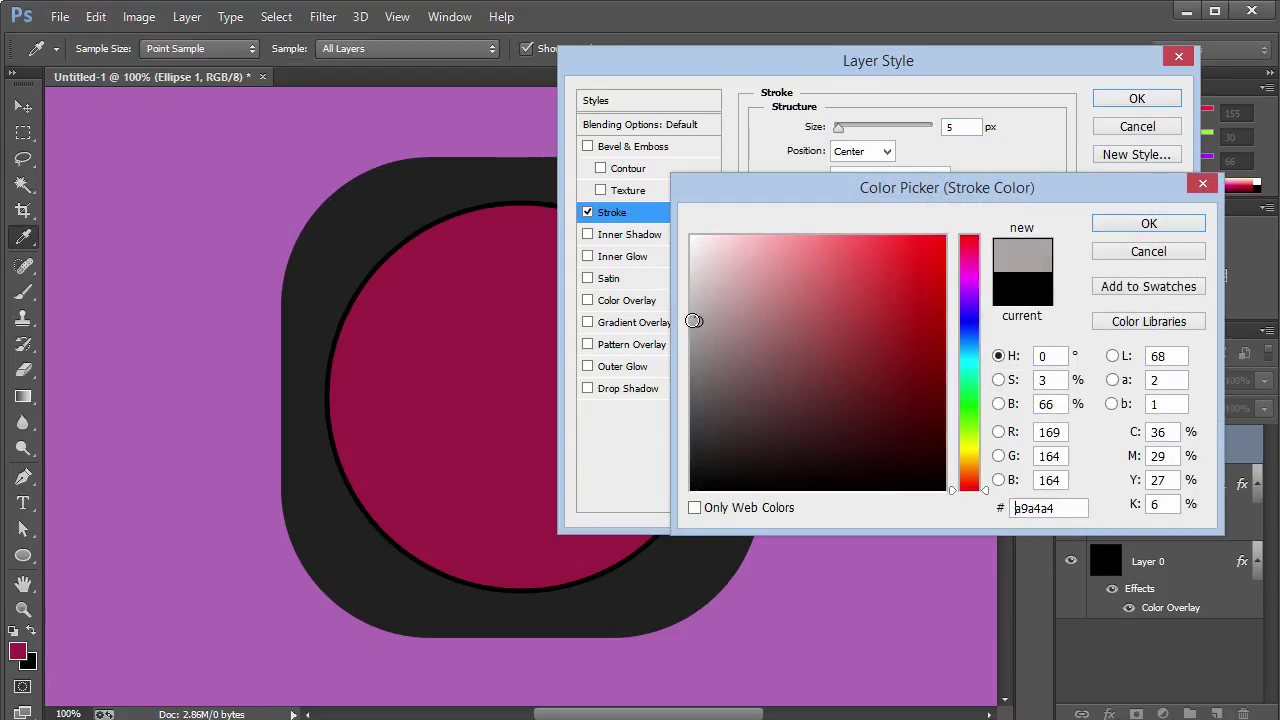
{"action": "left_click_drag", "start_coordinate": [693, 320], "coordinate": [681, 394]}
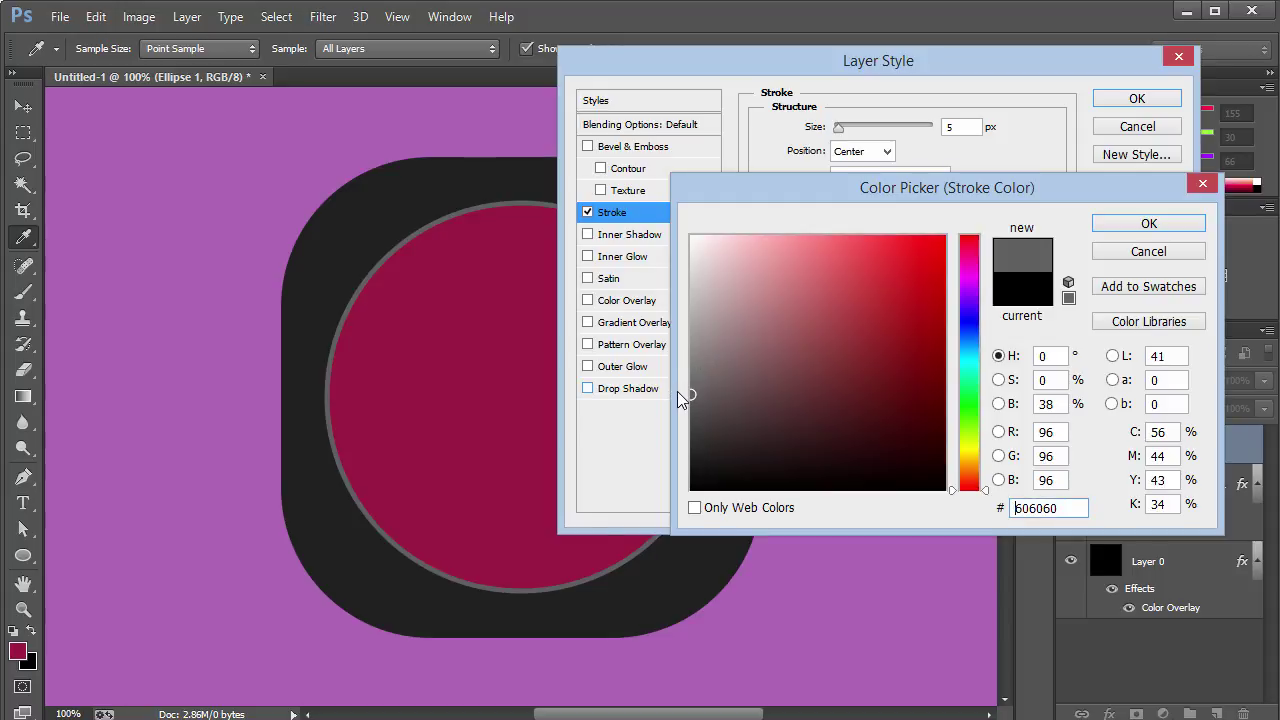
{"action": "left_click", "coordinate": [691, 383]}
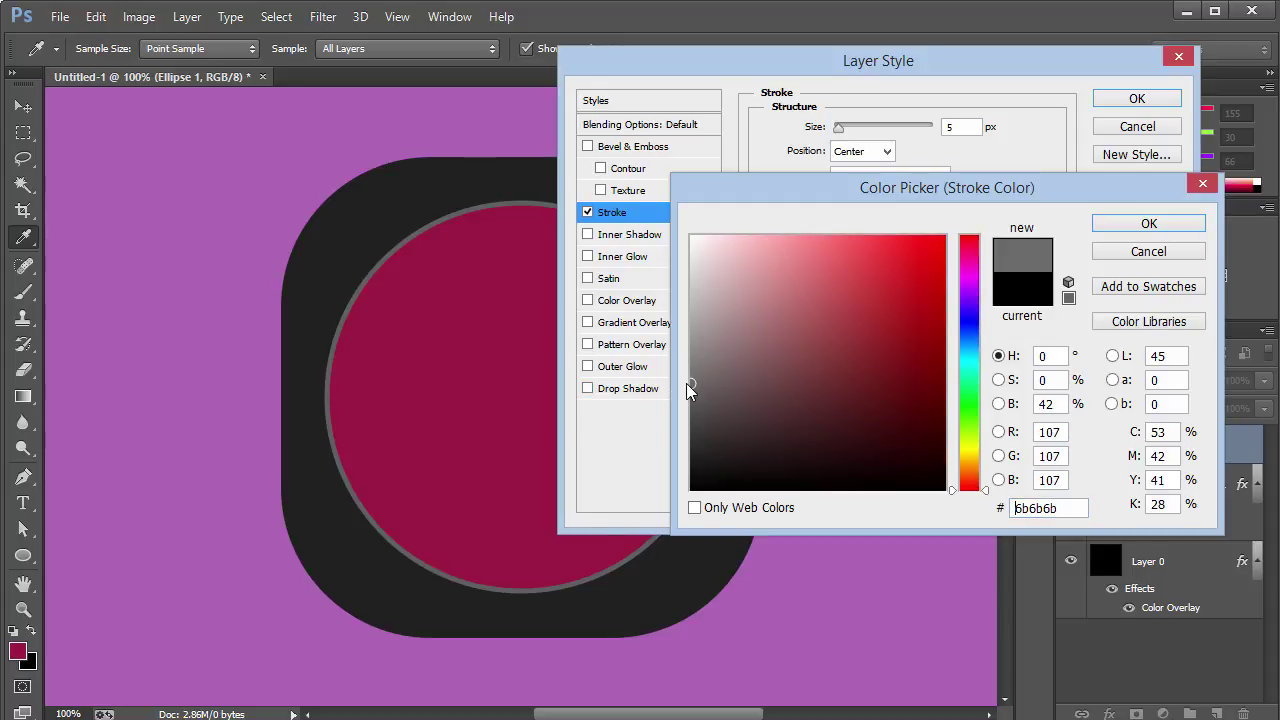
{"action": "left_click", "coordinate": [1148, 223]}
{"action": "left_click", "coordinate": [1130, 104]}
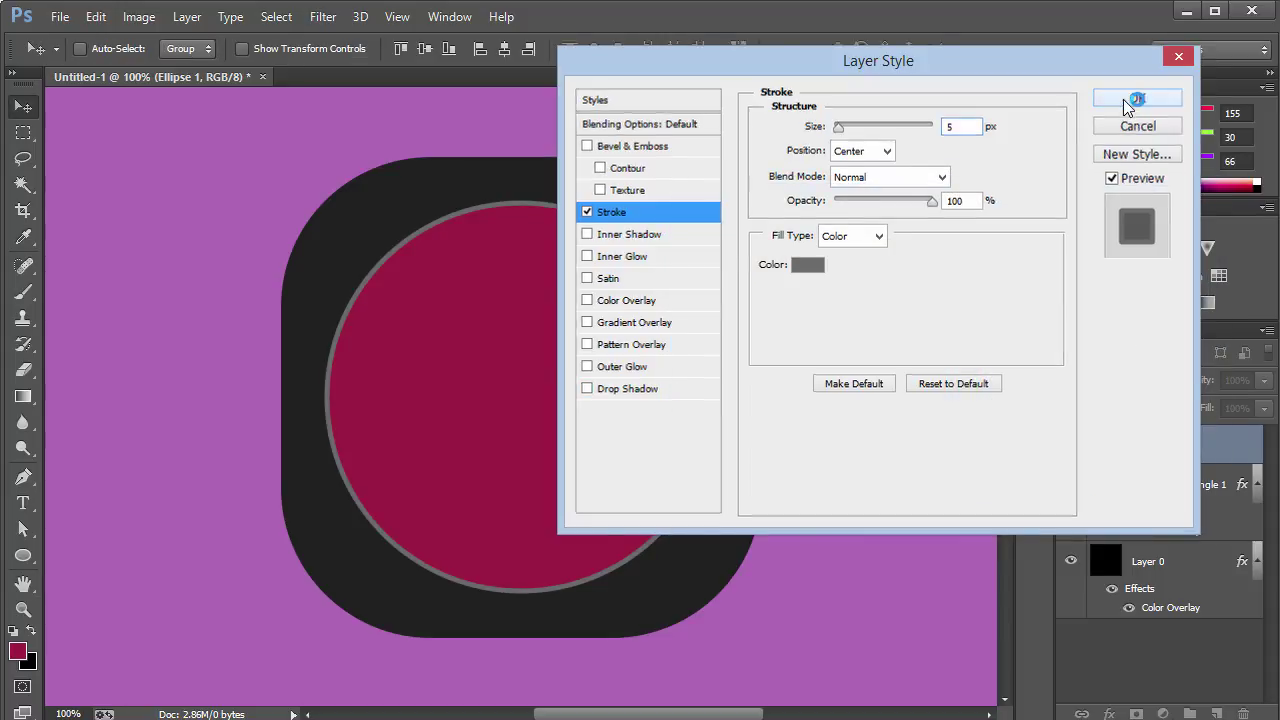
- Set the circle layer's Fill to 0% so that only its stroke is drawn
{"action": "left_click", "coordinate": [1208, 410]}
{"action": "type", "text": "0"}
{"action": "key", "text": "Return"}
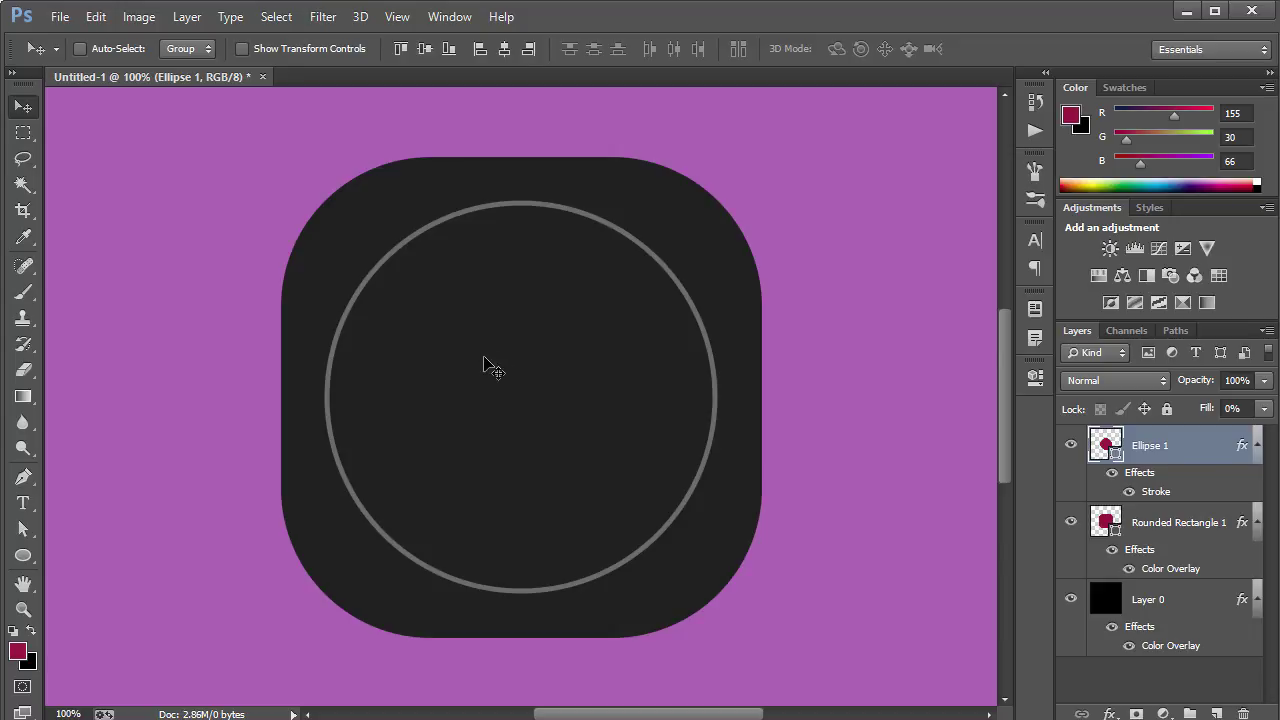
- Duplicate the ring layer and scale the copy down around its center to form a smaller concentric ring
{"action": "key", "text": "ctrl+j"}
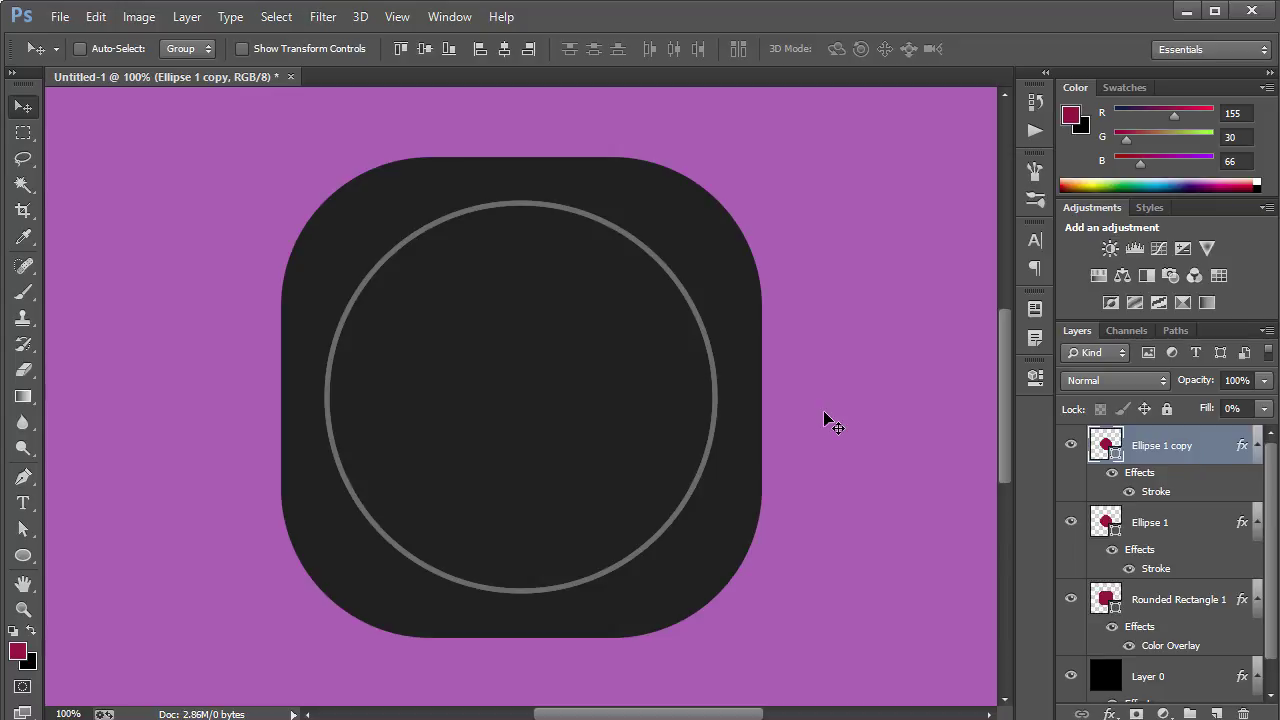
{"action": "key", "text": "ctrl+0"}
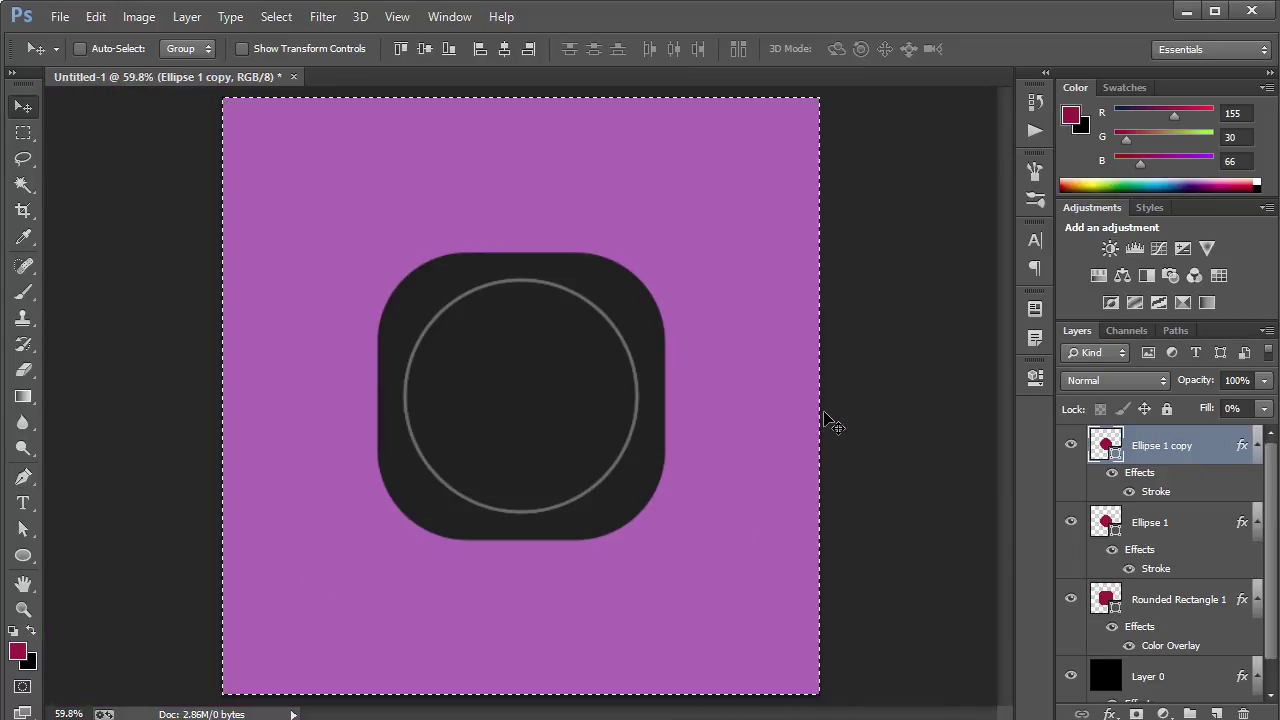
{"action": "key", "text": "ctrl+t"}
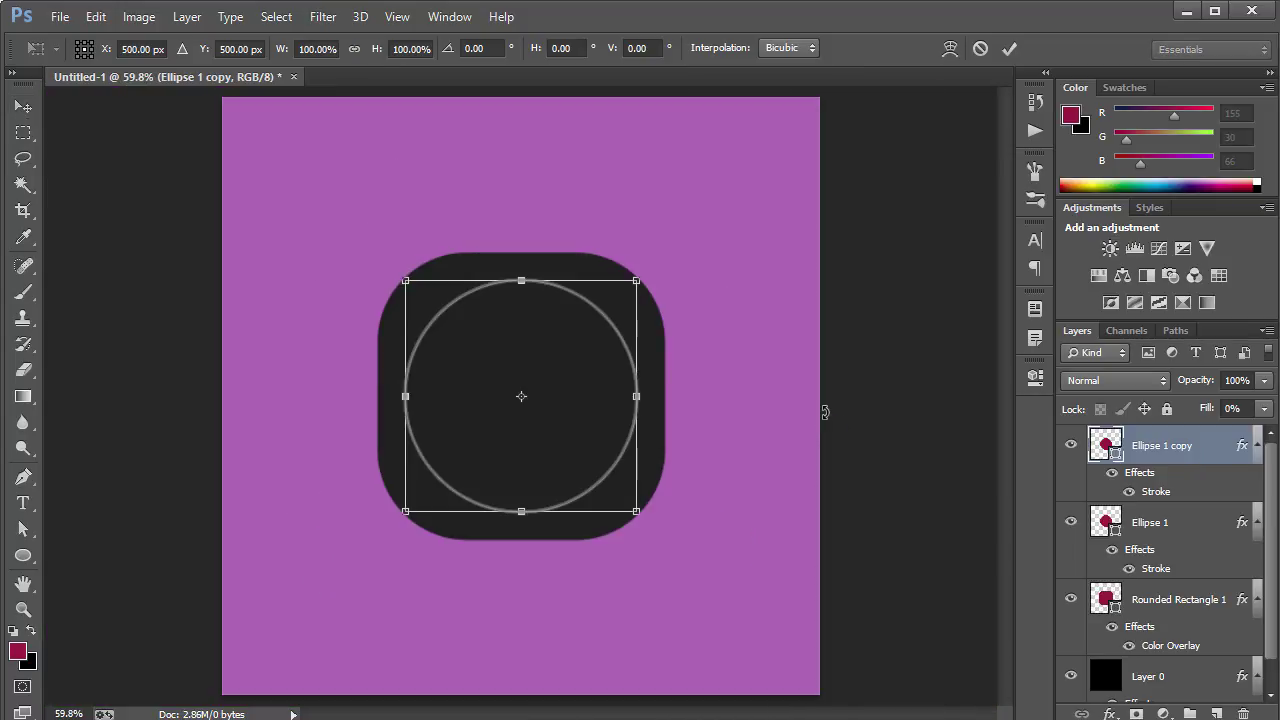
{"action": "key", "text": "ctrl+plus"}
{"action": "key", "text": "ctrl+plus"}
{"action": "key", "text": "ctrl+plus"}
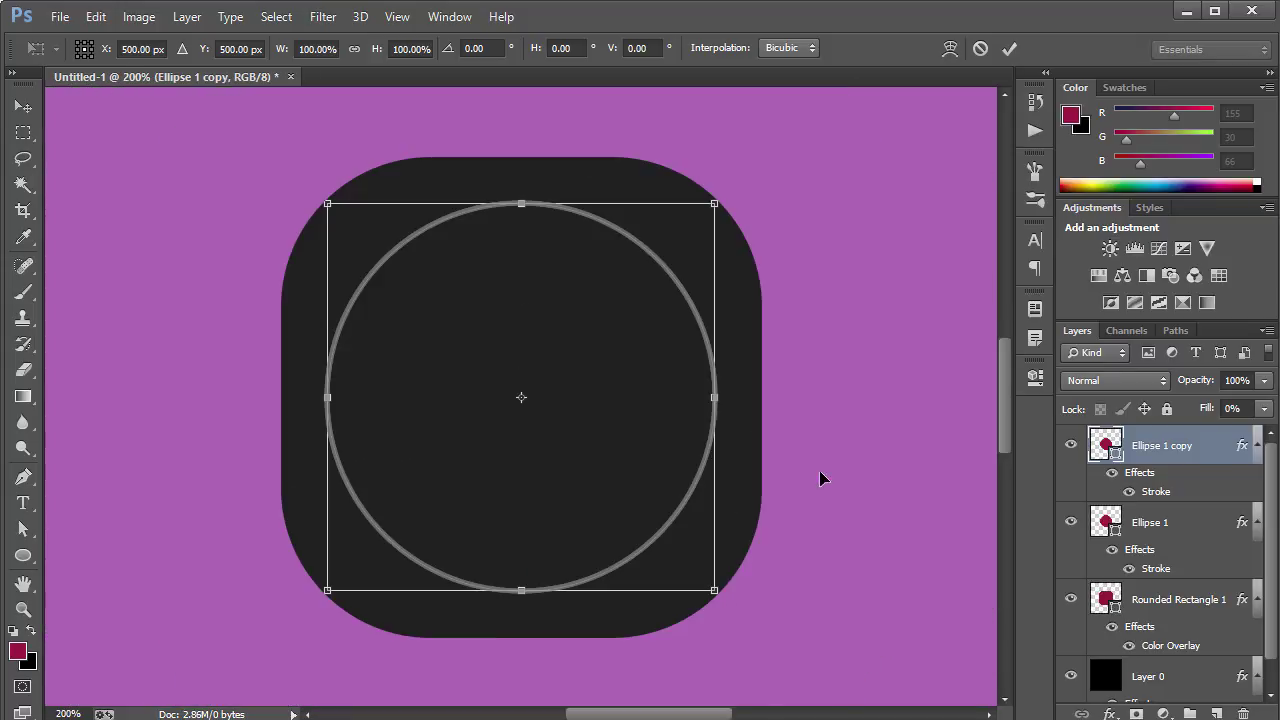
{"action": "key", "text": "ctrl+minus"}
{"action": "left_click_drag", "start_coordinate": [714, 588], "coordinate": [657, 572]}
{"action": "key", "text": "Return"}
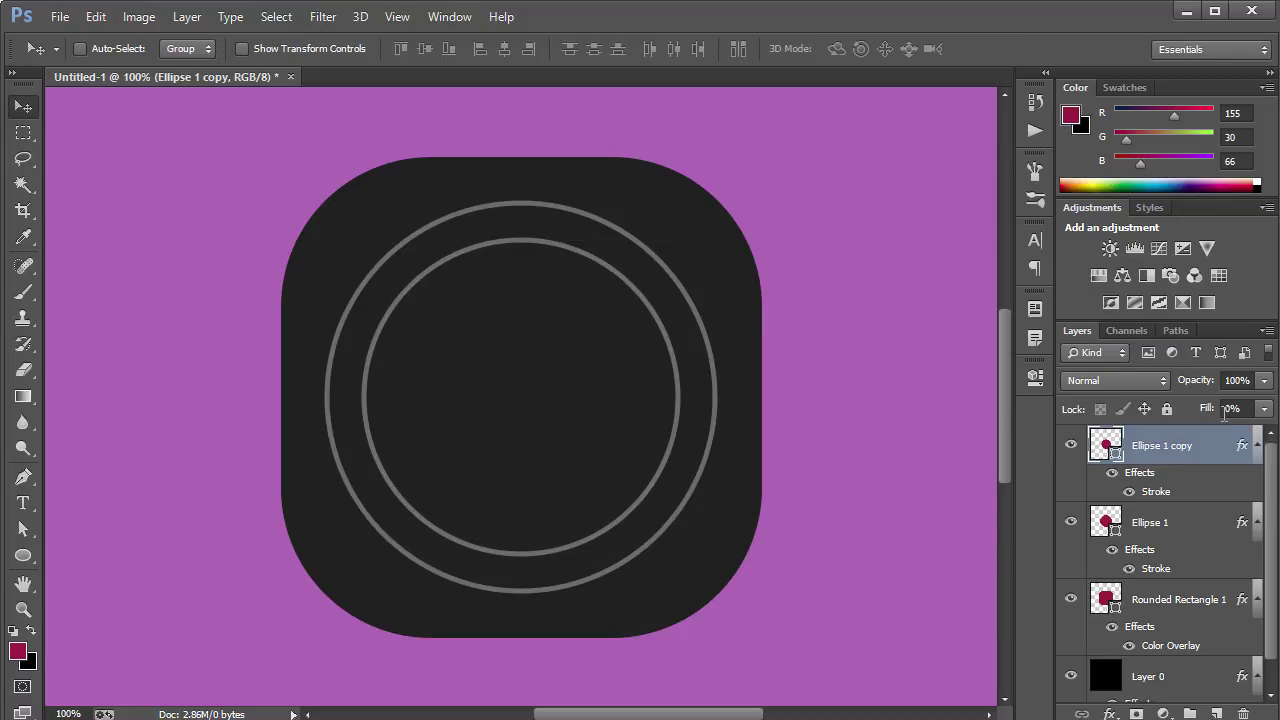
- Change the smaller ring's stroke in its layer style to position Inside and size 9 px
{"action": "double_click", "coordinate": [1225, 449]}
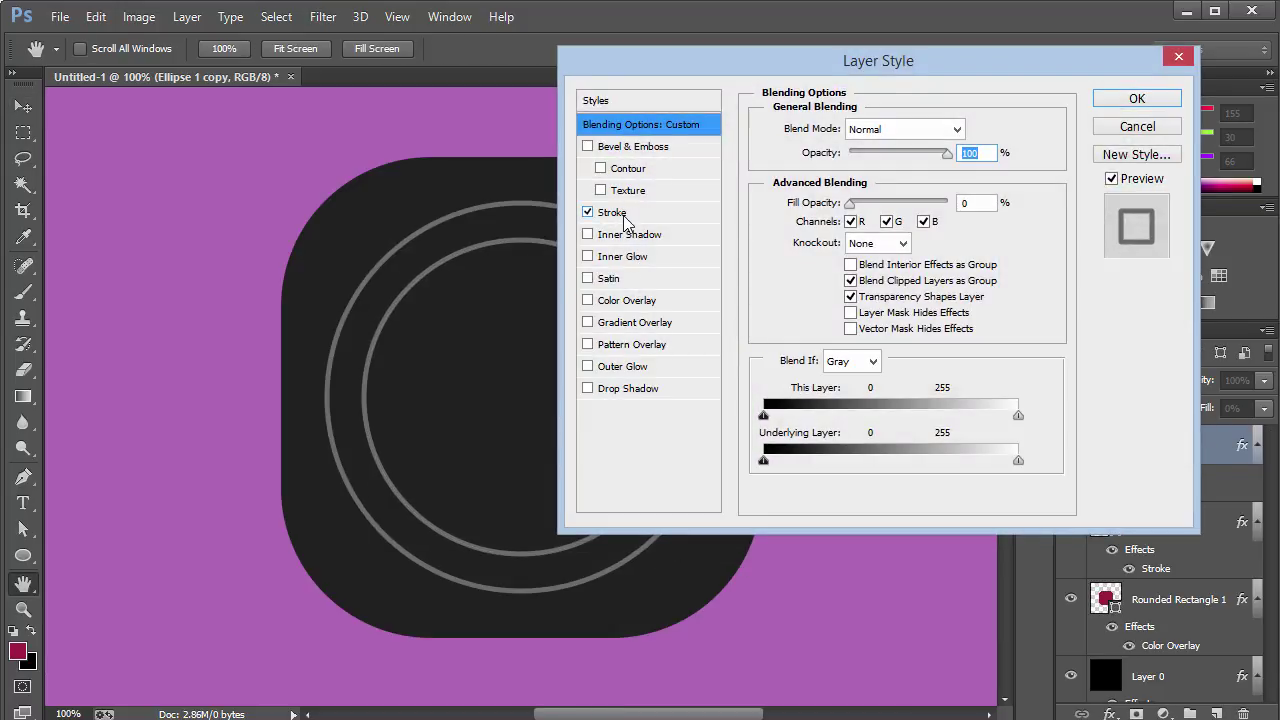
{"action": "left_click", "coordinate": [615, 213]}
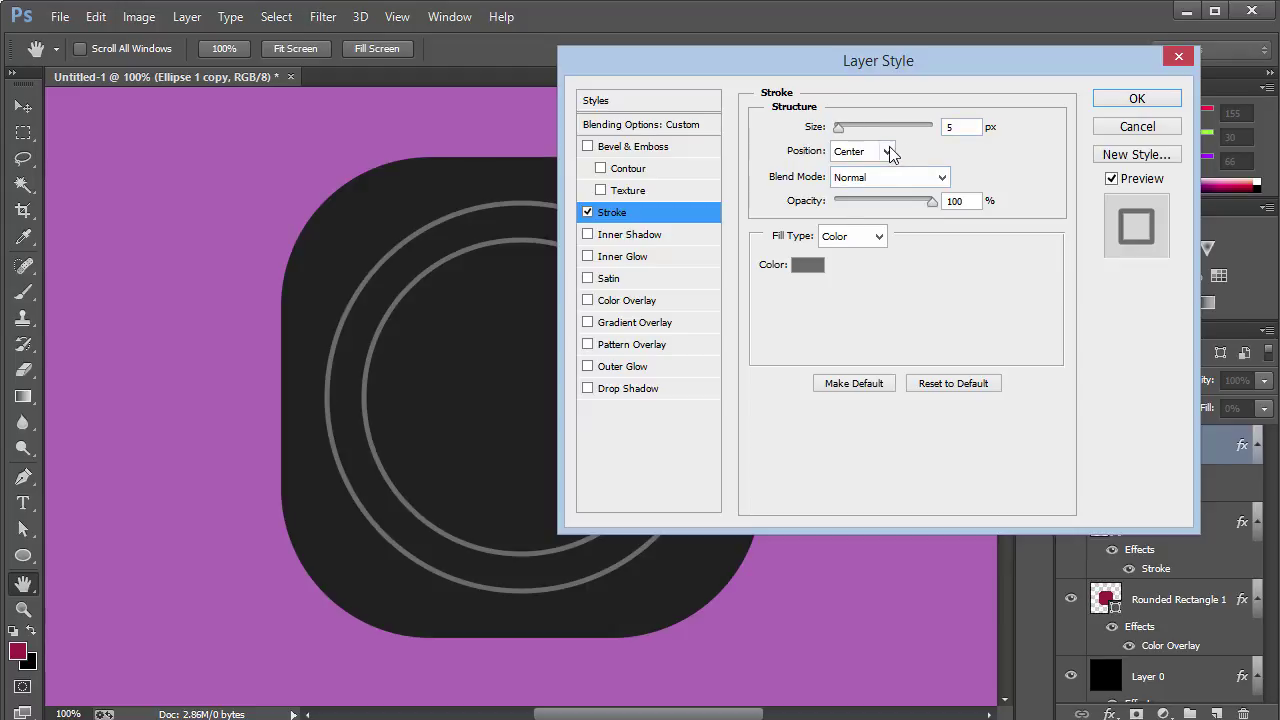
{"action": "left_click", "coordinate": [887, 151]}
{"action": "left_click", "coordinate": [863, 188]}
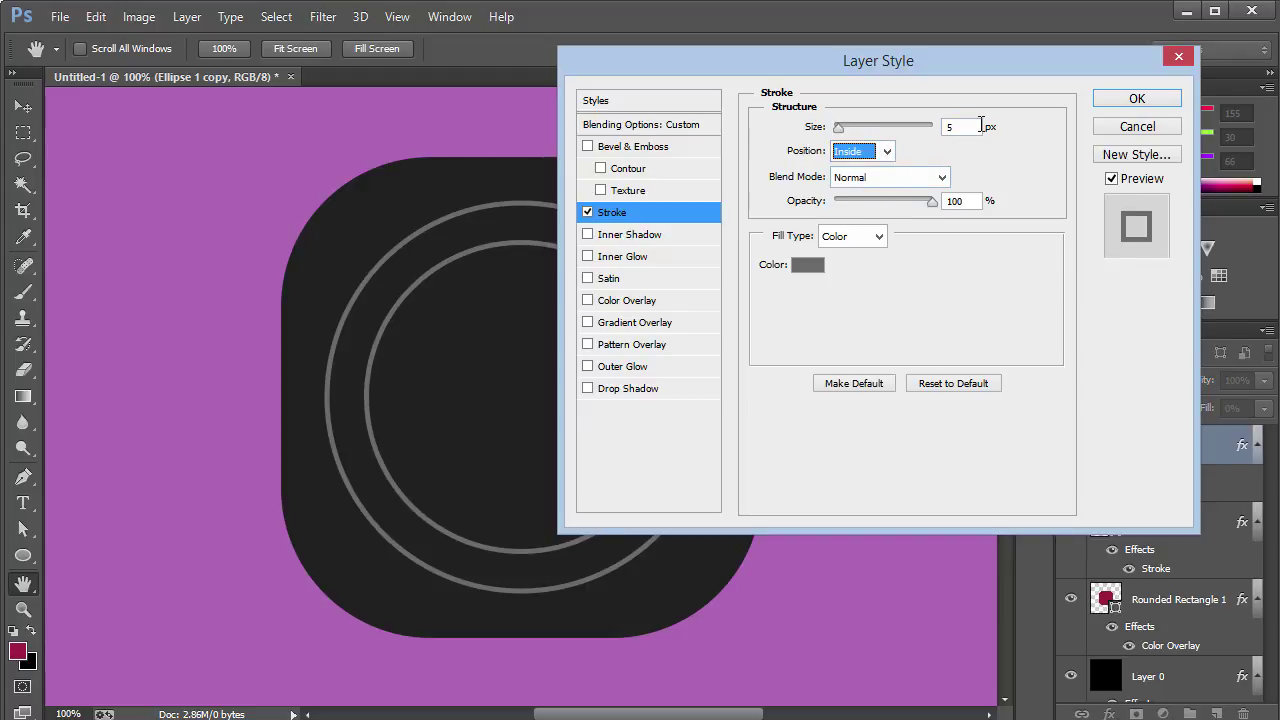
{"action": "double_click", "coordinate": [970, 127]}
{"action": "key", "text": "Up"}
{"action": "key", "text": "Up"}
{"action": "key", "text": "Up"}
{"action": "key", "text": "Up"}
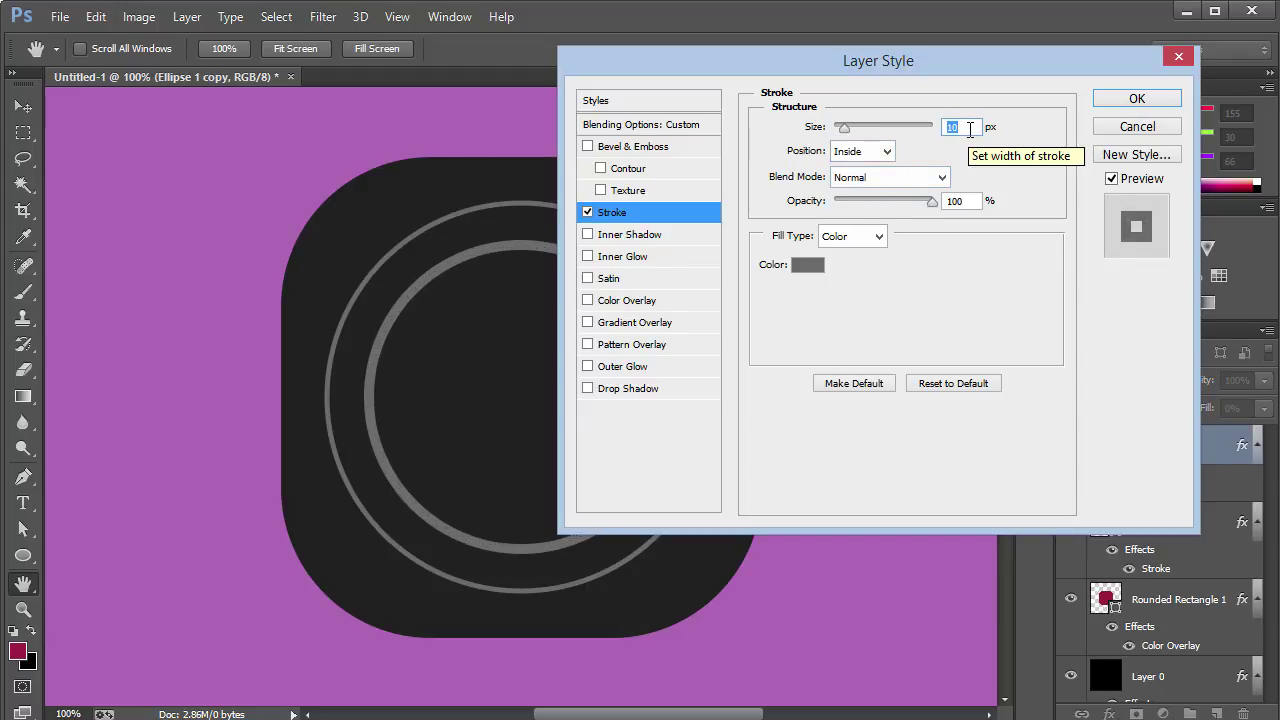
{"action": "key", "text": "Down"}
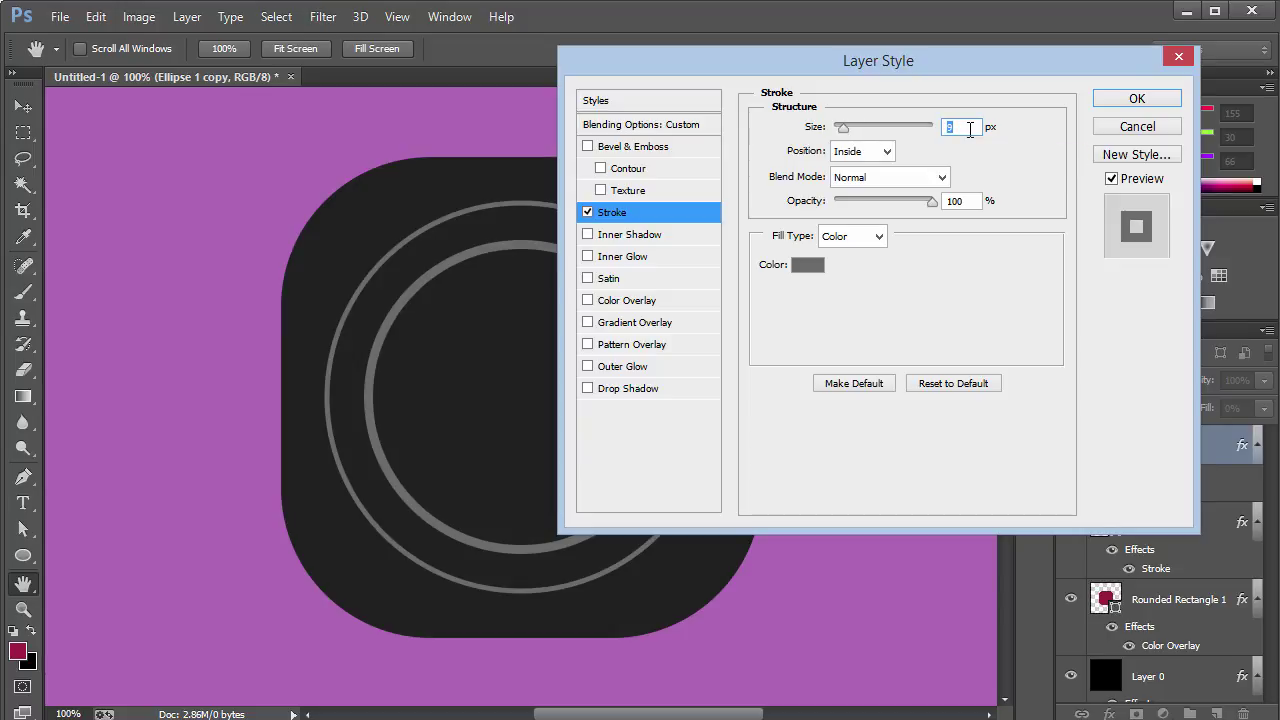
- Switch the smaller ring's stroke fill type to Gradient and set the gradient angle to 90°
{"action": "left_click", "coordinate": [852, 236]}
{"action": "left_click", "coordinate": [840, 265]}
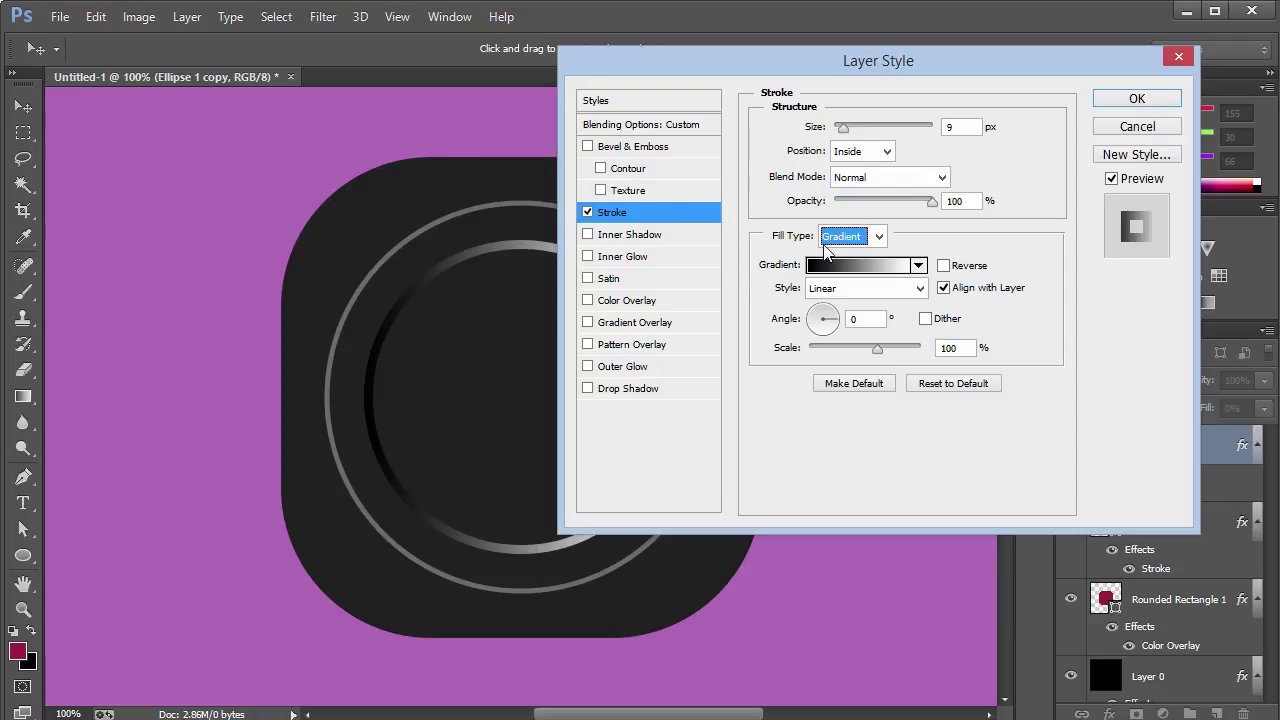
{"action": "double_click", "coordinate": [867, 317]}
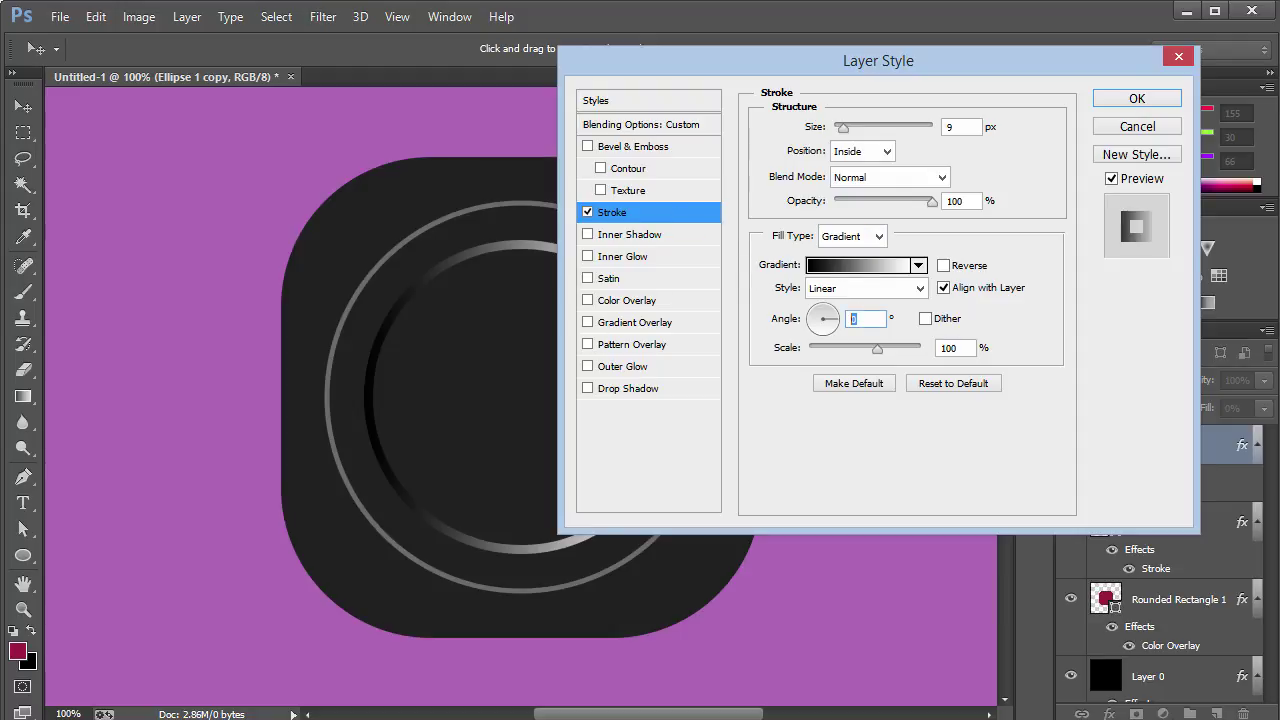
{"action": "type", "text": "90"}
- Edit the stroke gradient and set its black starting color stop to magenta ea00ff
{"action": "left_click", "coordinate": [886, 266]}
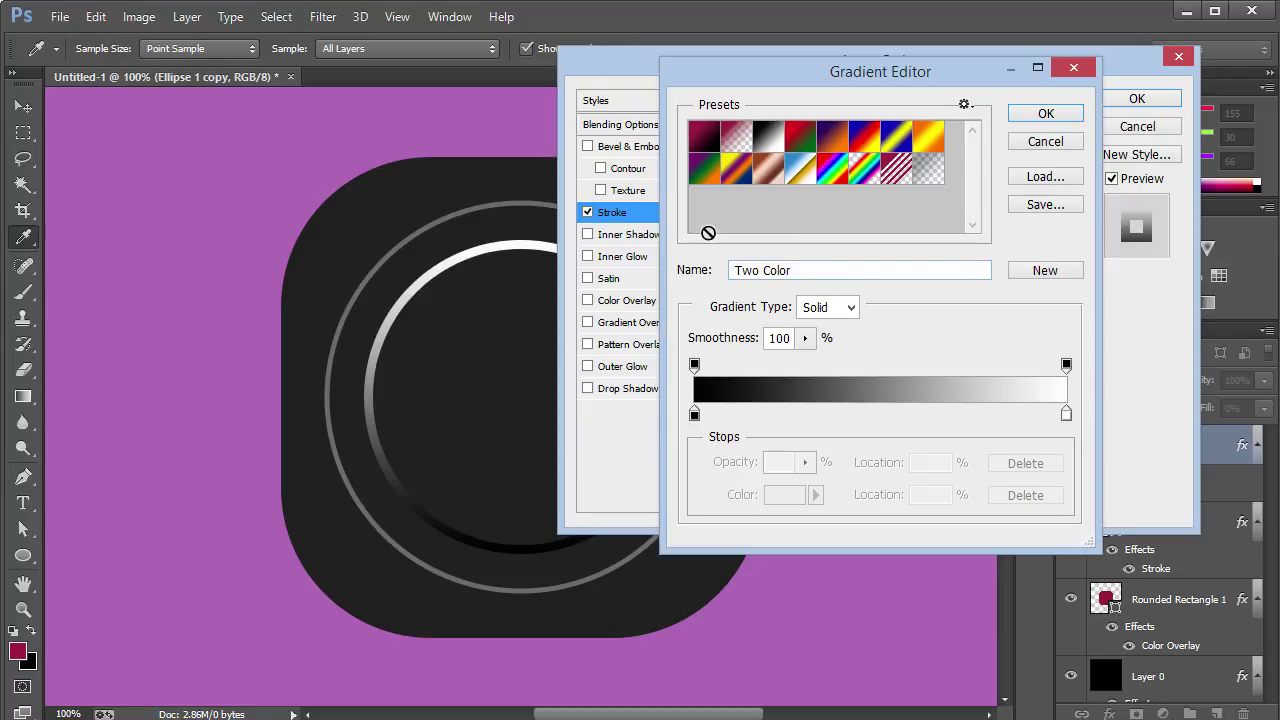
{"action": "left_click", "coordinate": [695, 413]}
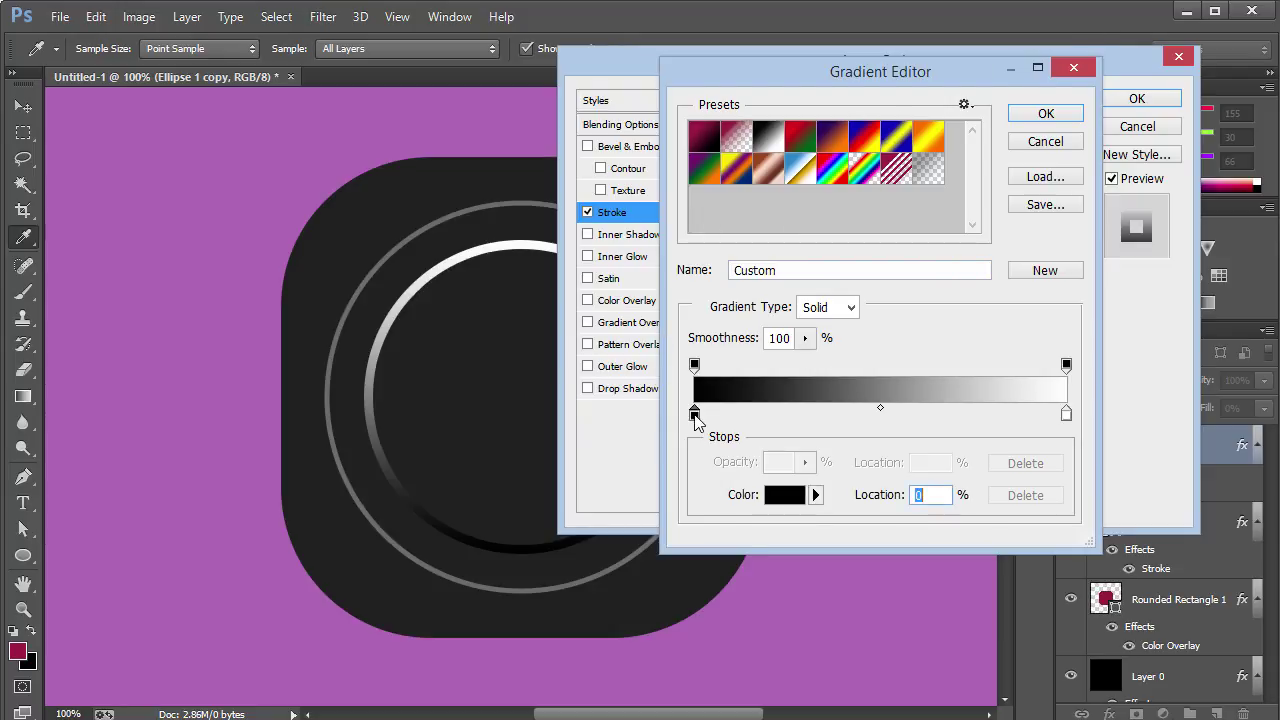
{"action": "left_click", "coordinate": [776, 495]}
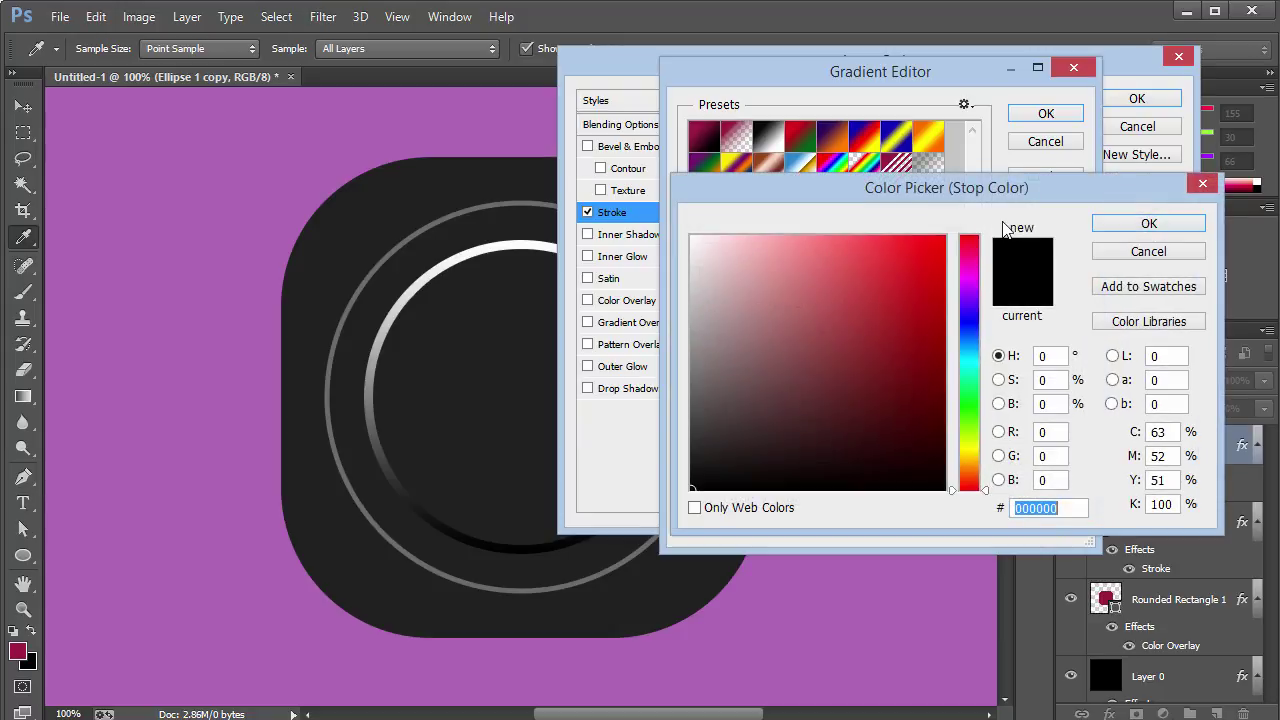
{"action": "left_click_drag", "start_coordinate": [953, 186], "coordinate": [940, 178]}
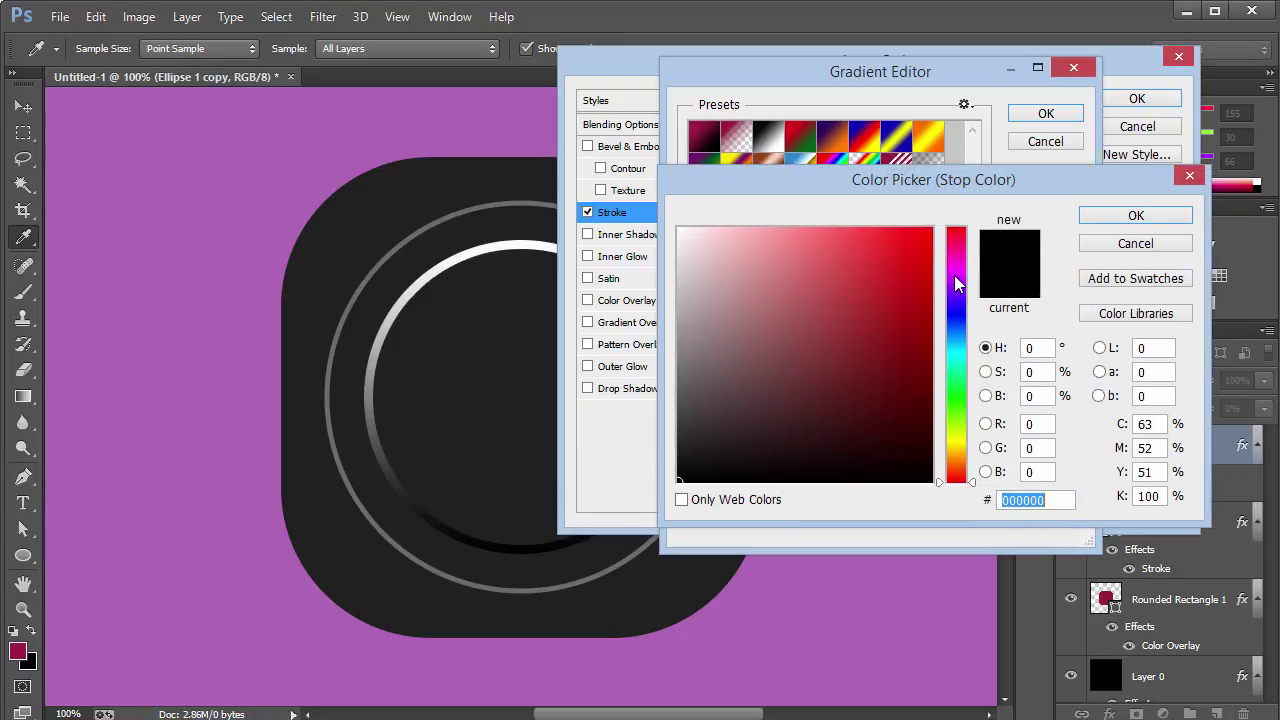
{"action": "left_click_drag", "start_coordinate": [954, 277], "coordinate": [991, 199]}
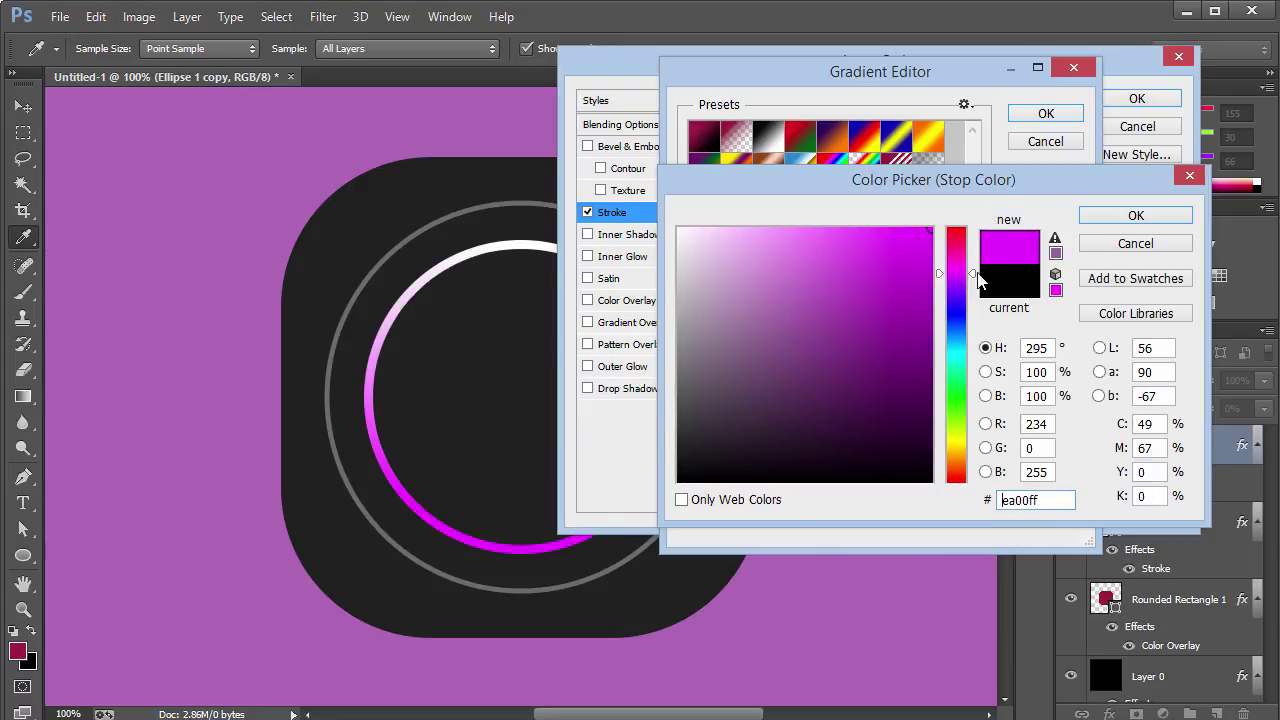
{"action": "left_click", "coordinate": [1113, 220]}
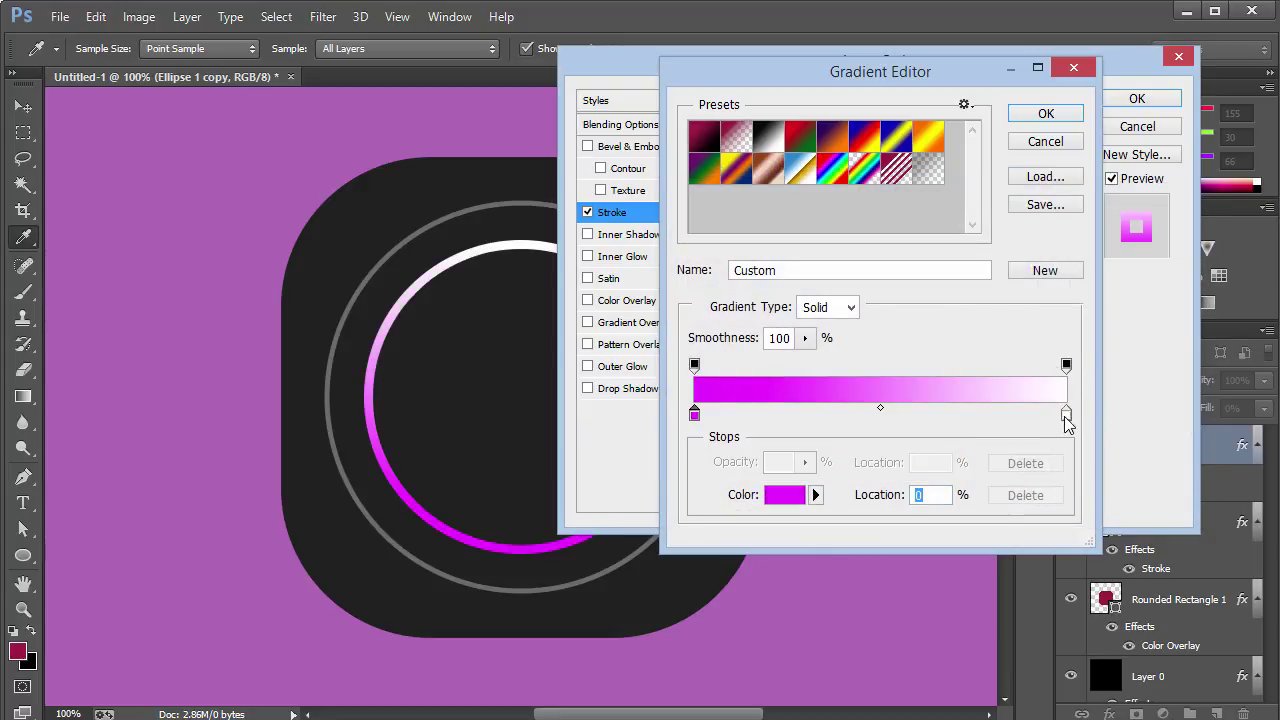
- Set the gradient's white end stop to a fully saturated bright cyan with hue 185° and accept the gradient
{"action": "double_click", "coordinate": [1066, 418]}
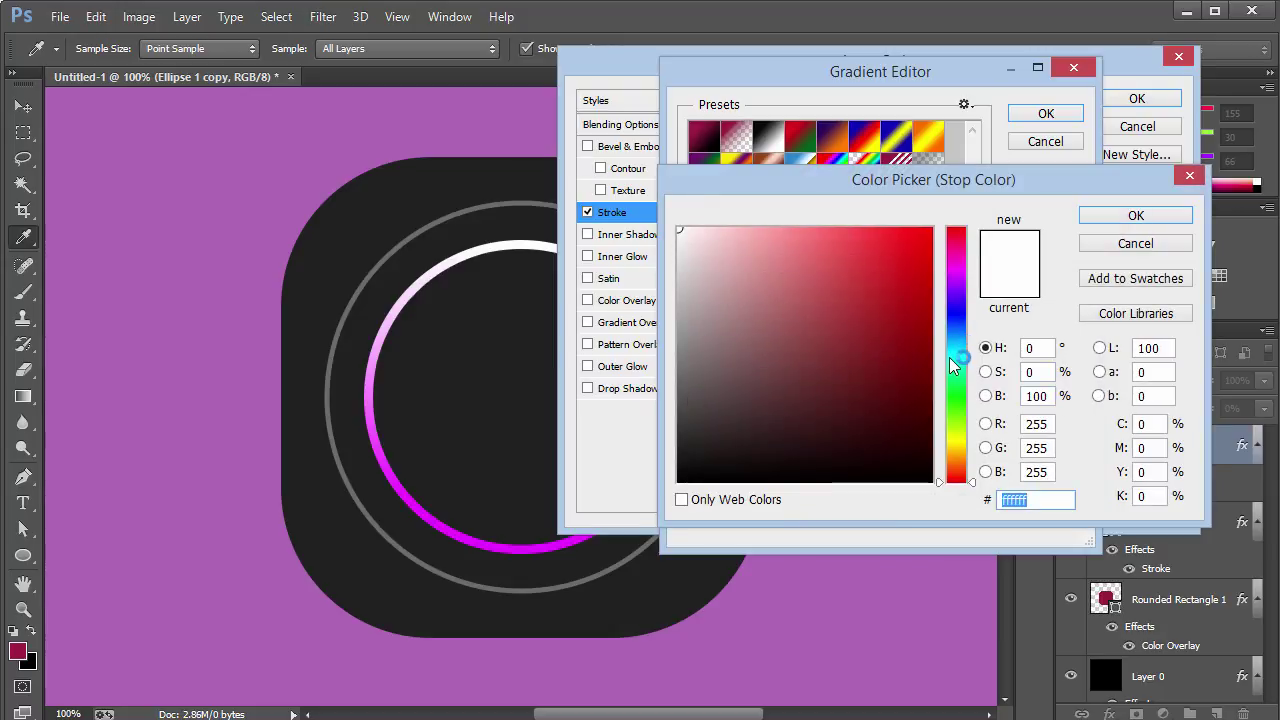
{"action": "left_click_drag", "start_coordinate": [949, 357], "coordinate": [951, 351]}
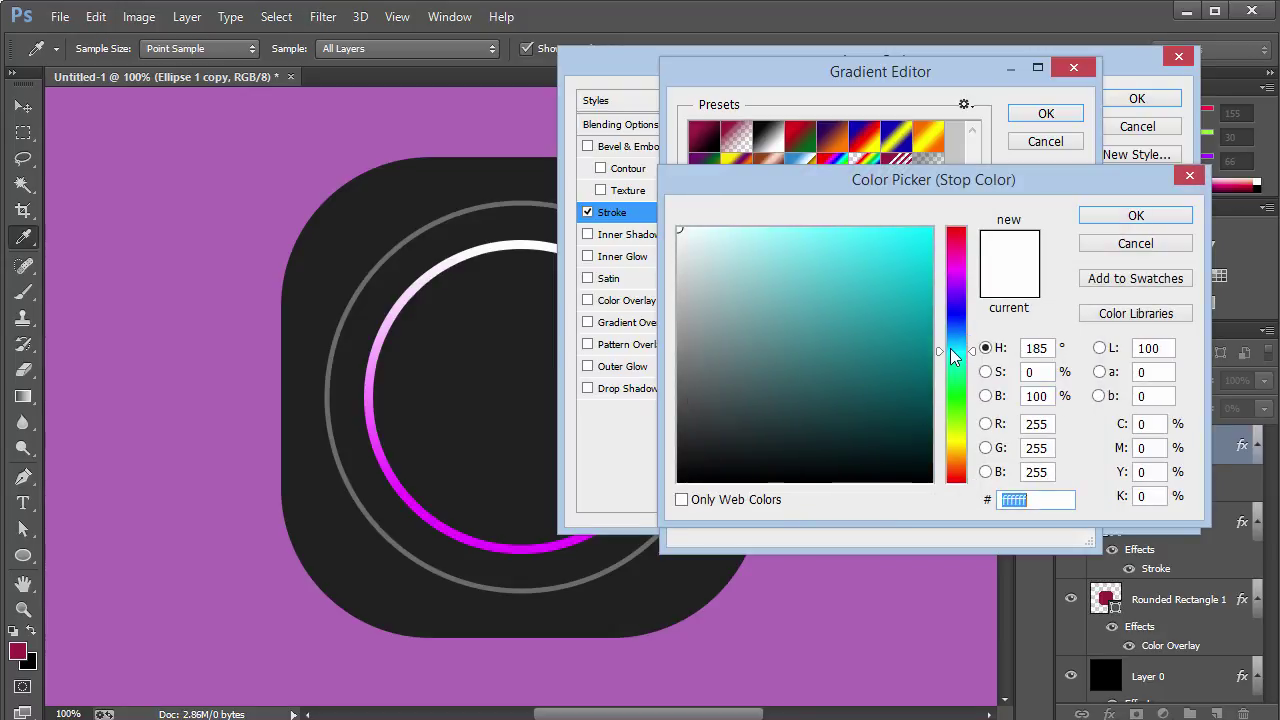
{"action": "left_click", "coordinate": [929, 230]}
{"action": "left_click", "coordinate": [1134, 215]}
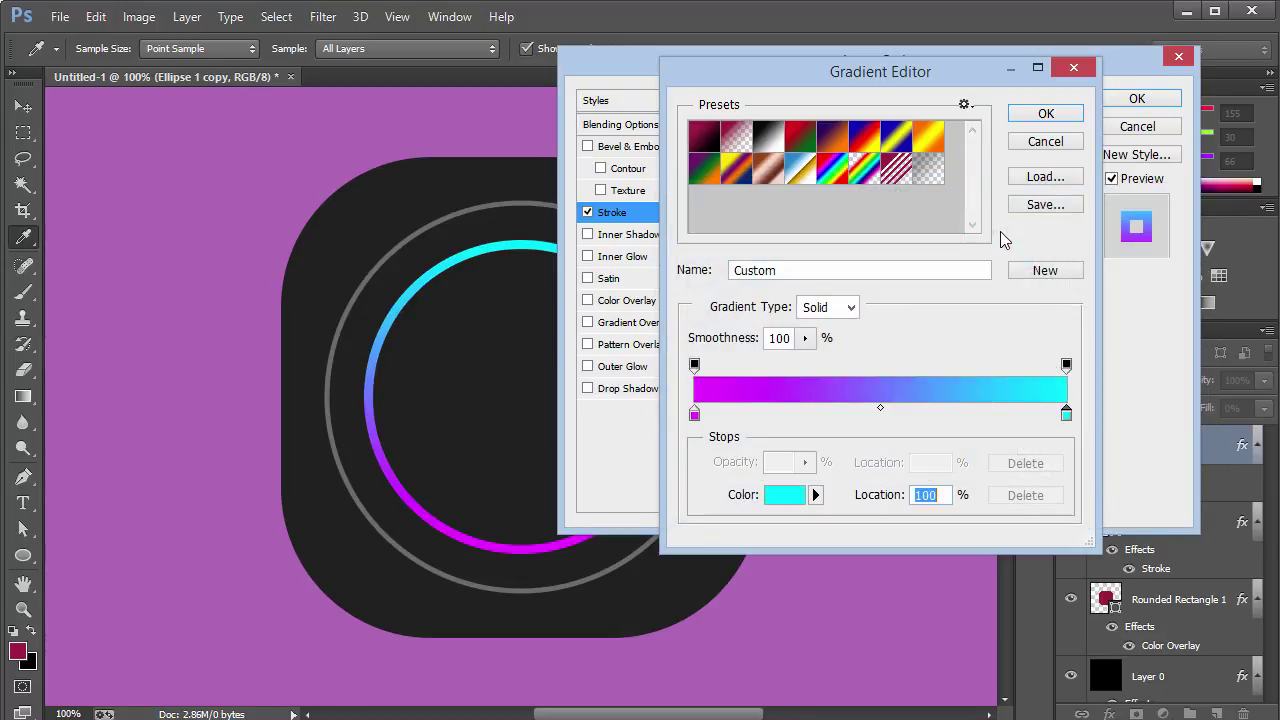
{"action": "left_click", "coordinate": [1046, 113]}
- Reverse the stroke gradient, set its scale to 150%, and apply the layer style
{"action": "left_click", "coordinate": [943, 266]}
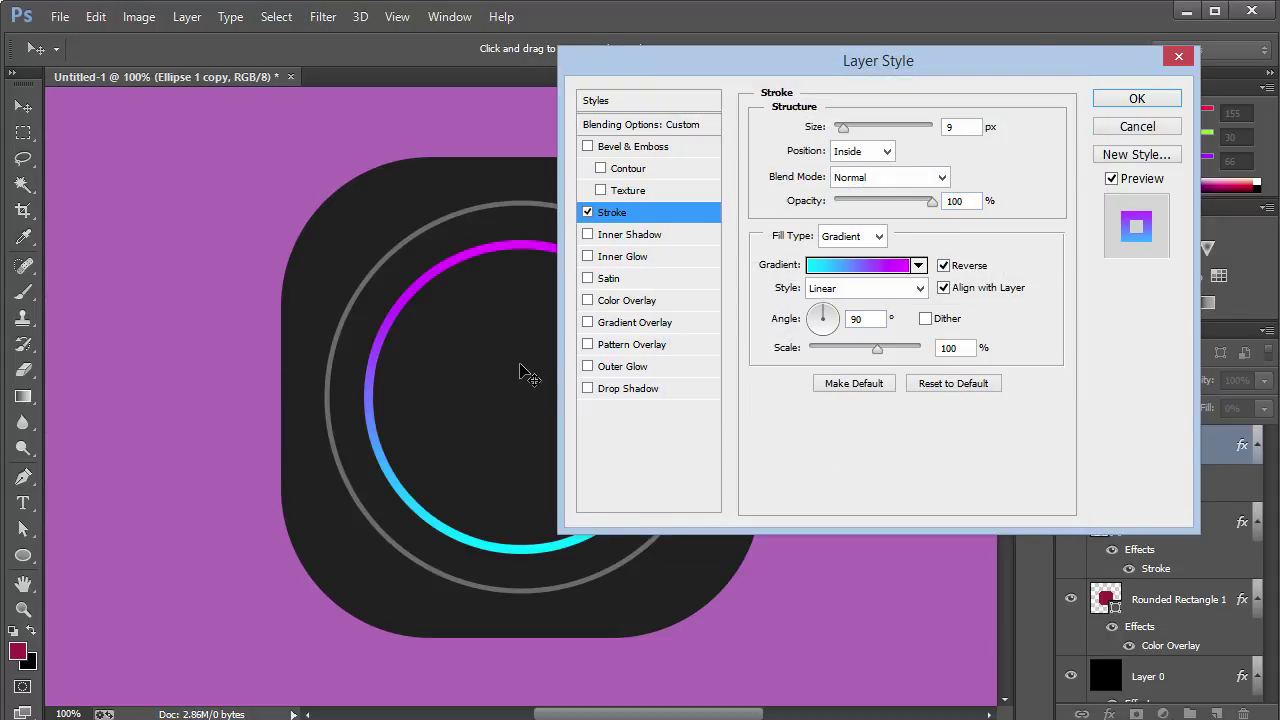
{"action": "left_click_drag", "start_coordinate": [878, 349], "coordinate": [978, 349]}
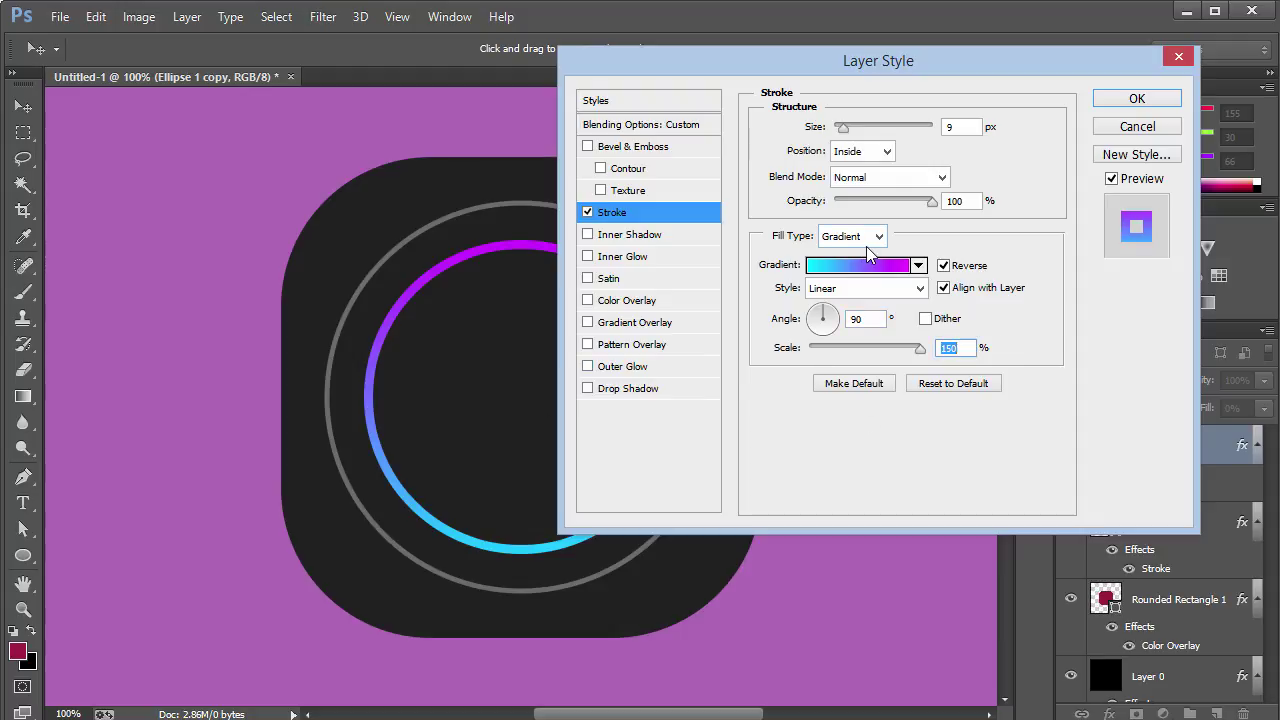
{"action": "left_click", "coordinate": [1140, 100]}
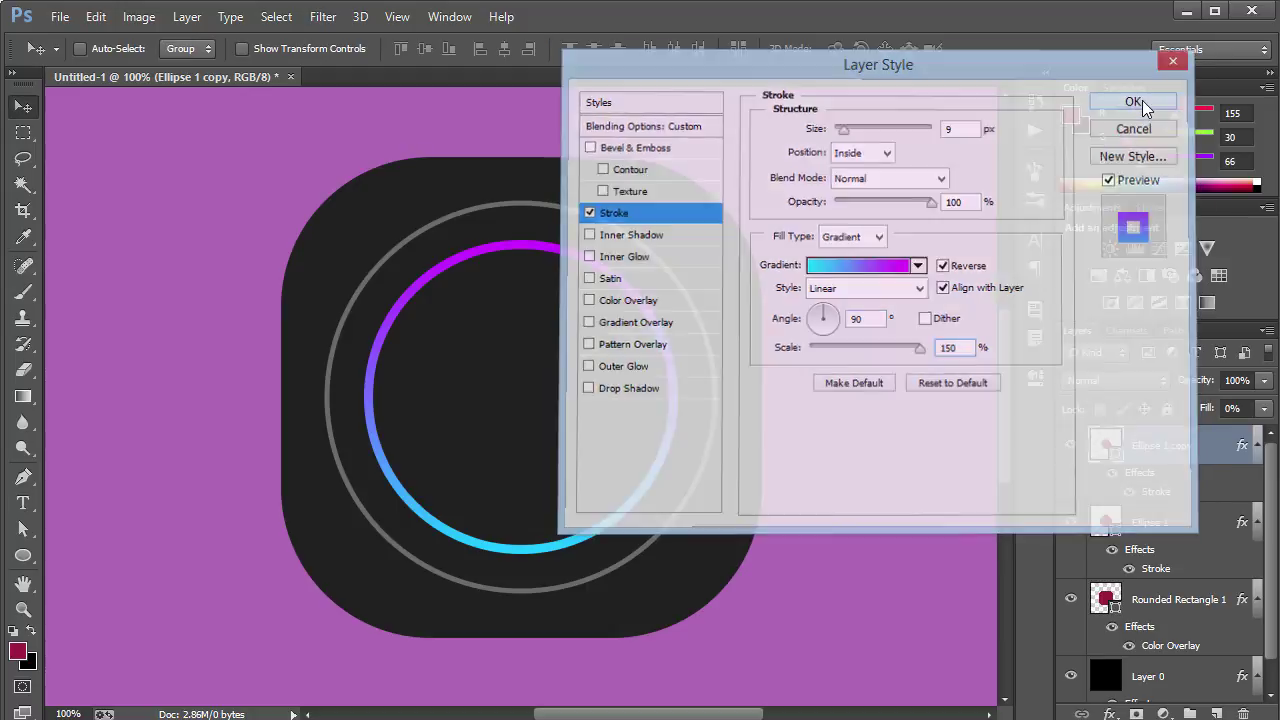
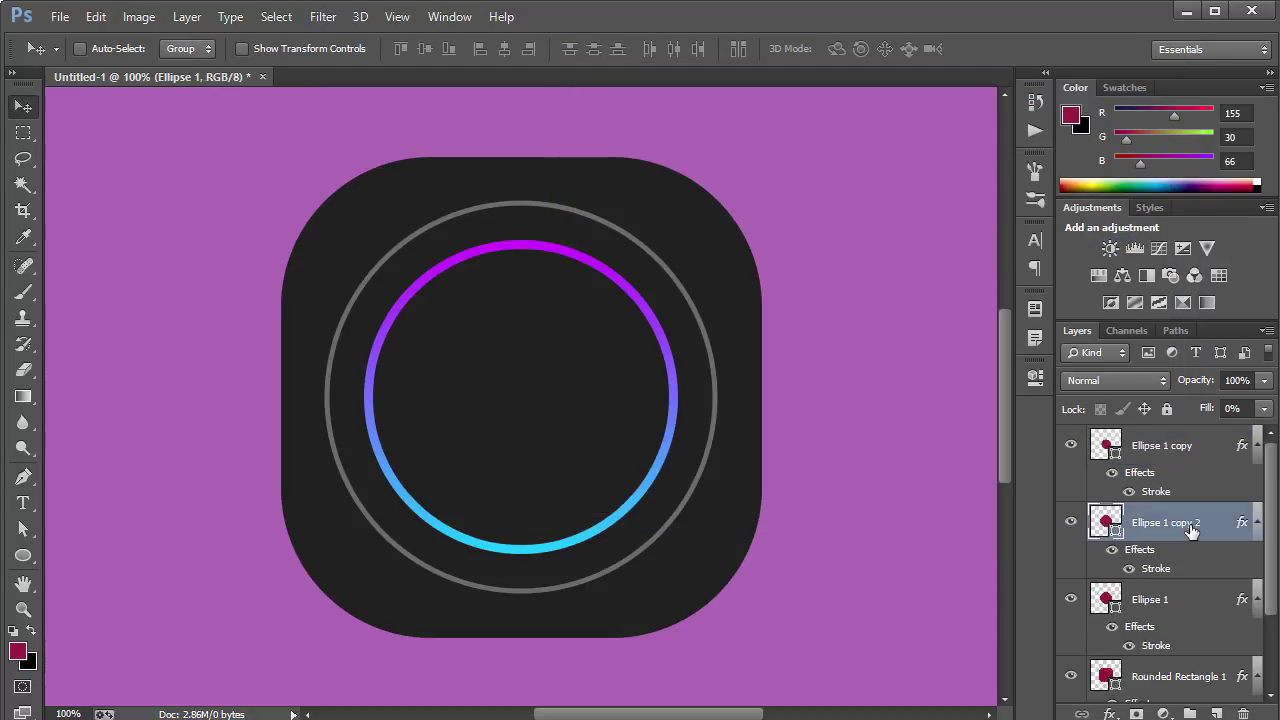
- Duplicate the outer gray ring and scale the copy around its center to about 223 px, inside the gradient ring
{"action": "left_click_drag", "start_coordinate": [553, 236], "coordinate": [728, 272]}
{"action": "key", "text": "ctrl+z"}
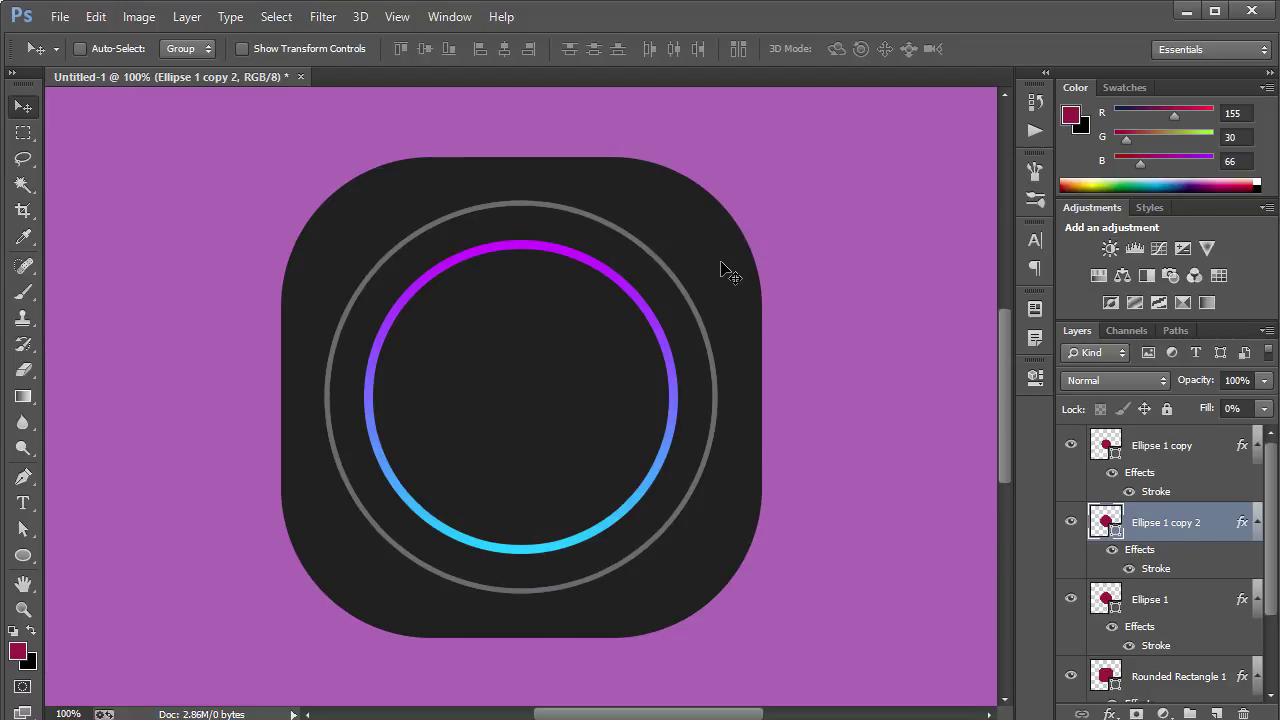
{"action": "key", "text": "ctrl+t"}
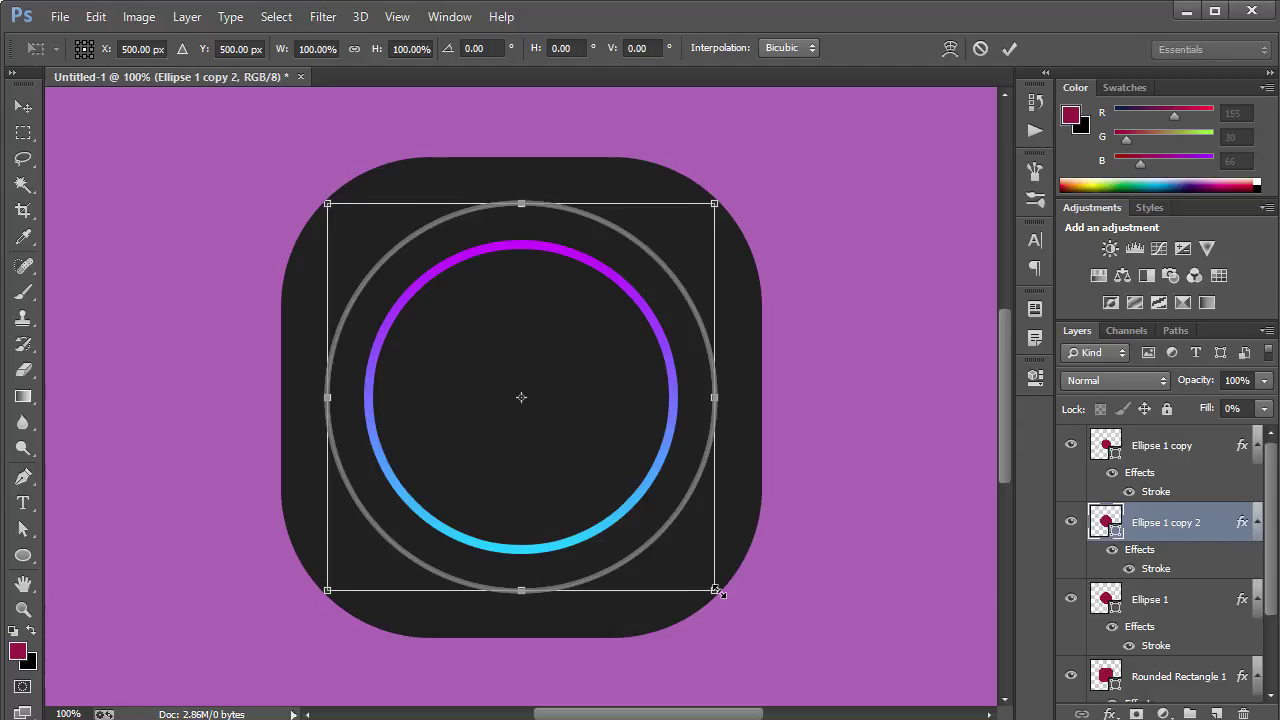
{"action": "left_click_drag", "start_coordinate": [719, 592], "coordinate": [609, 540]}
{"action": "key", "text": "Return"}
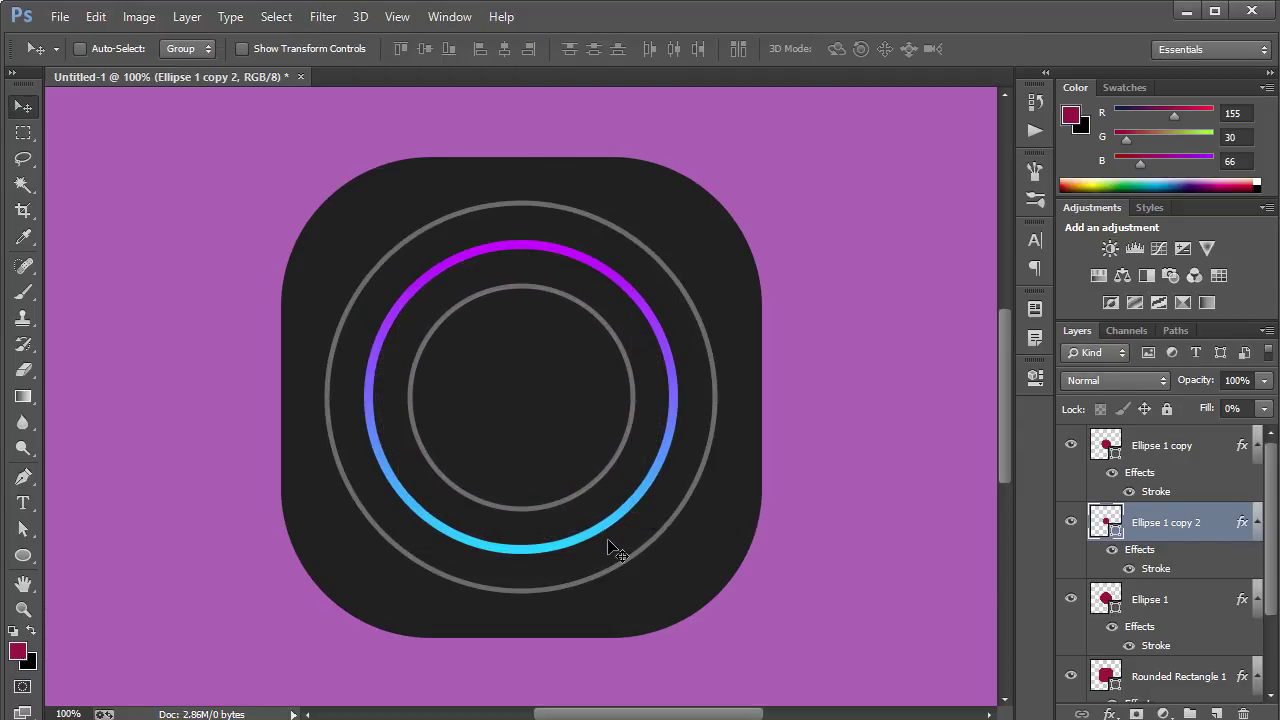
- Set the innermost ring's stroke size to 3 px in its layer style
{"action": "double_click", "coordinate": [1210, 522]}
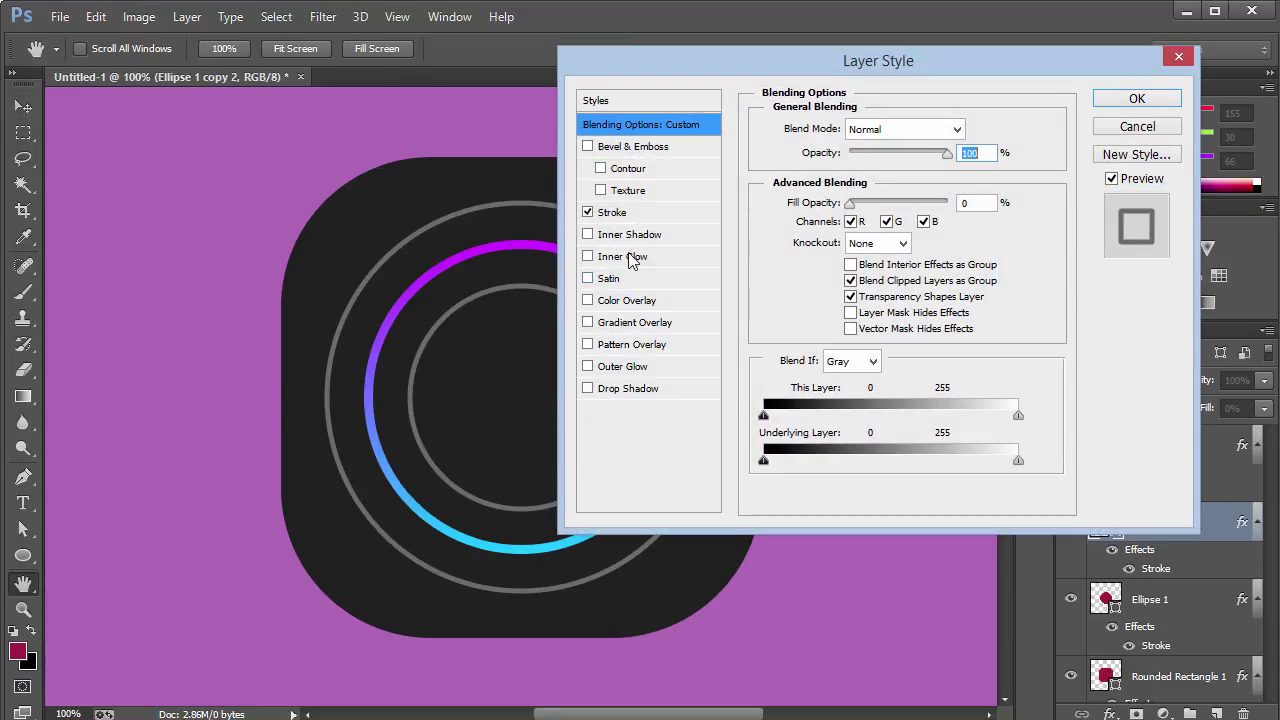
{"action": "left_click", "coordinate": [635, 216]}
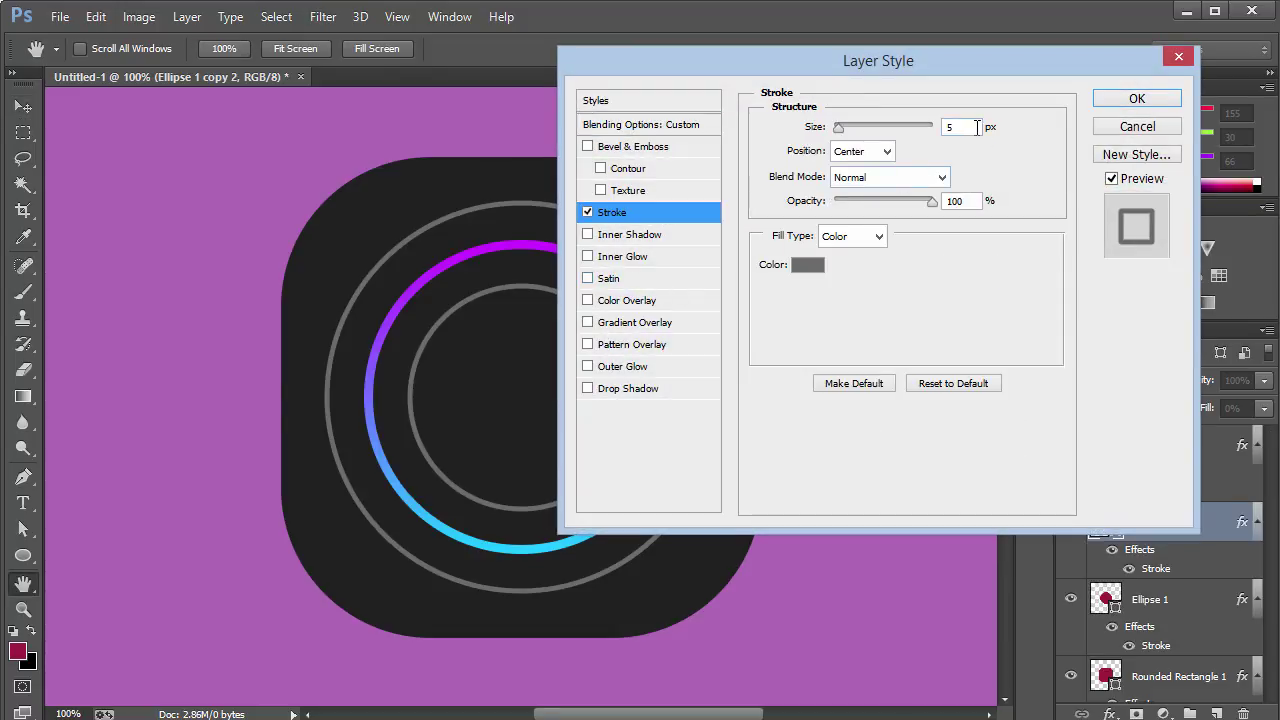
{"action": "key", "text": "Down"}
{"action": "key", "text": "Down"}
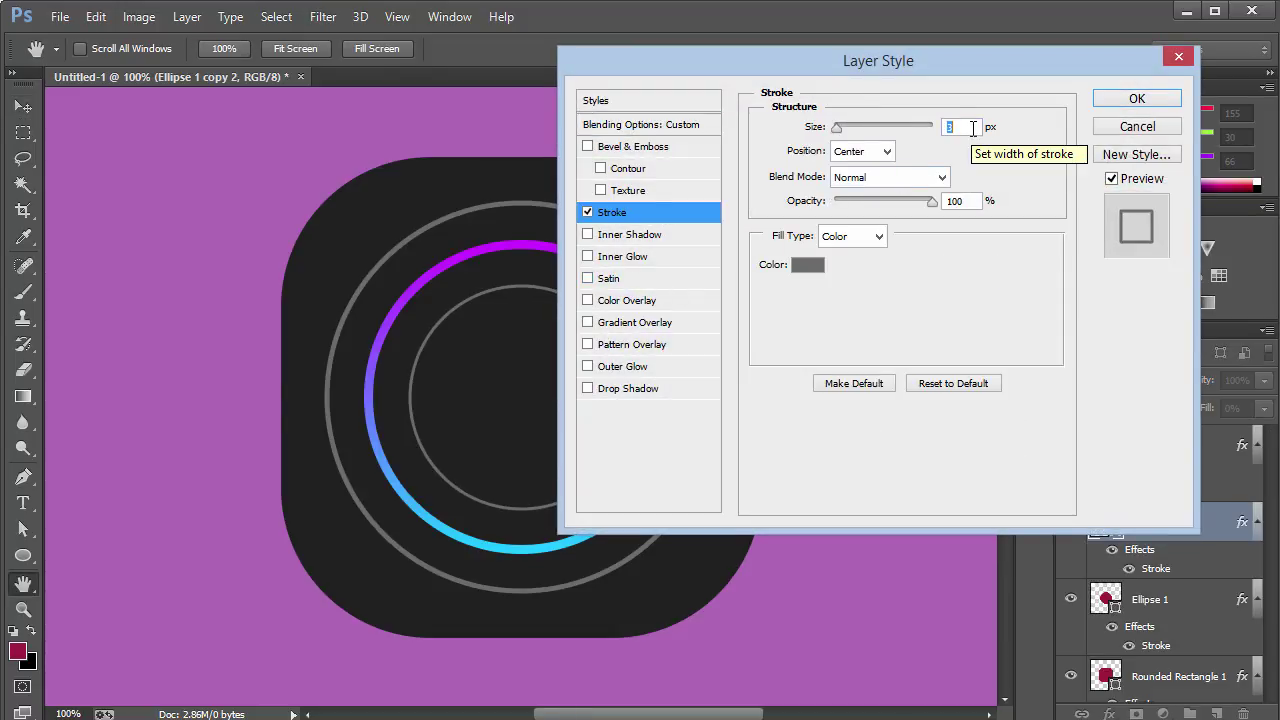
- Set the innermost ring's stroke color to dark gray 3b3b3b and apply the layer style
{"action": "left_click", "coordinate": [807, 264]}
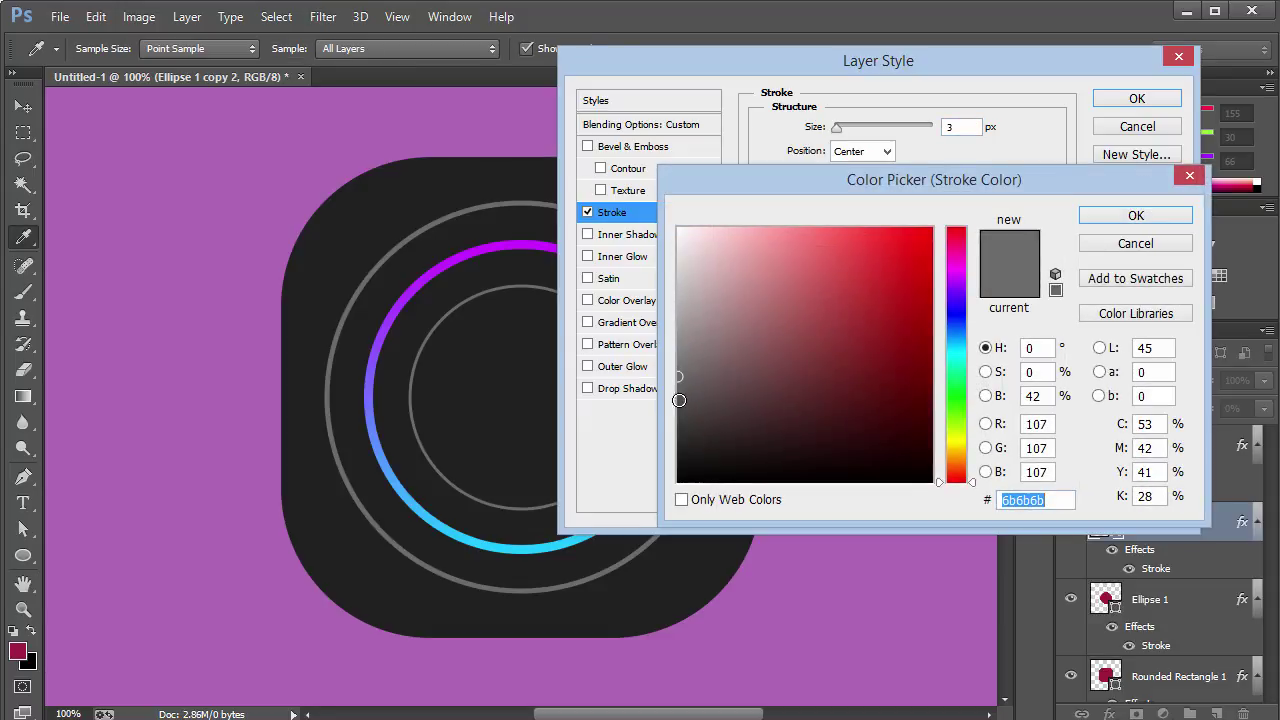
{"action": "left_click_drag", "start_coordinate": [678, 398], "coordinate": [678, 408]}
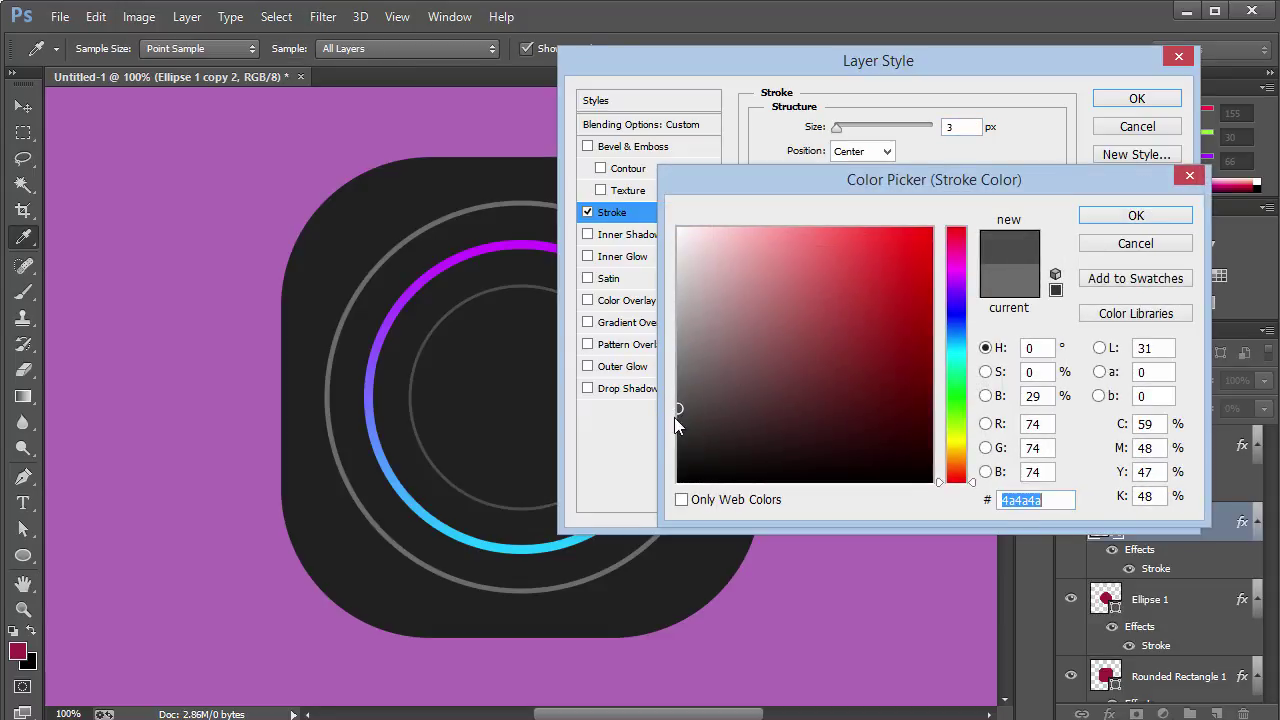
{"action": "left_click", "coordinate": [679, 420]}
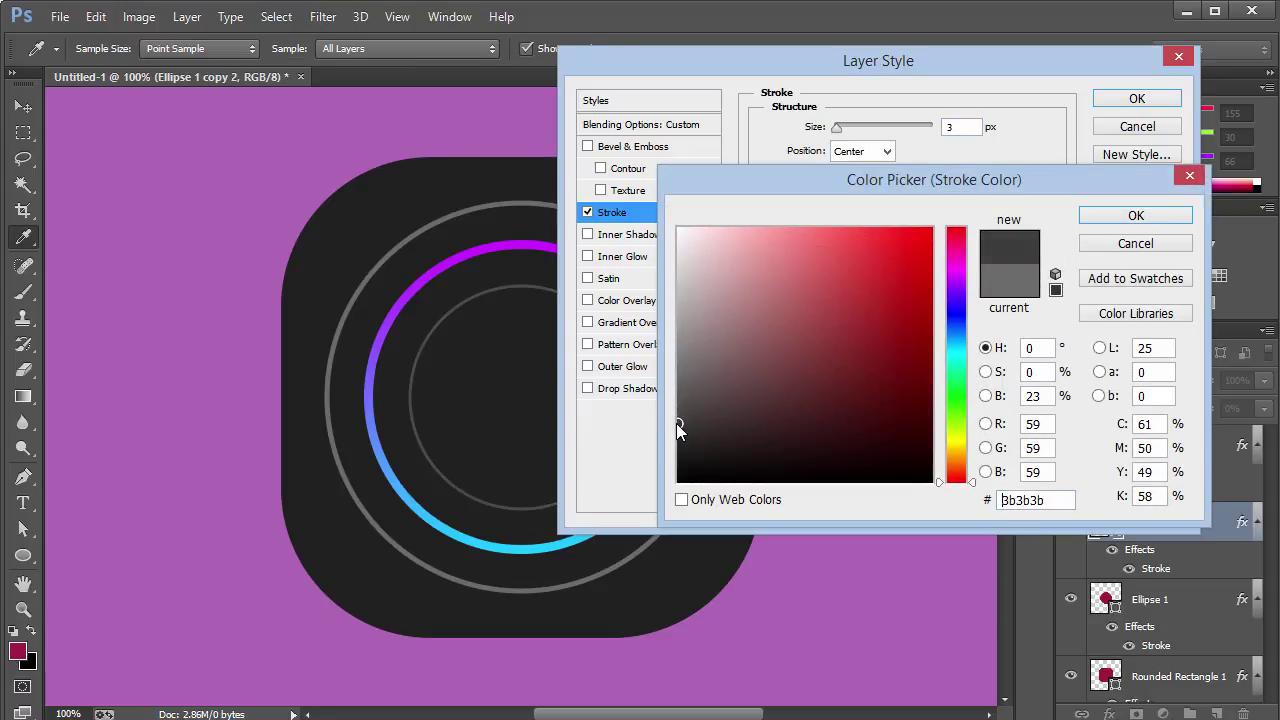
{"action": "left_click", "coordinate": [1136, 215]}
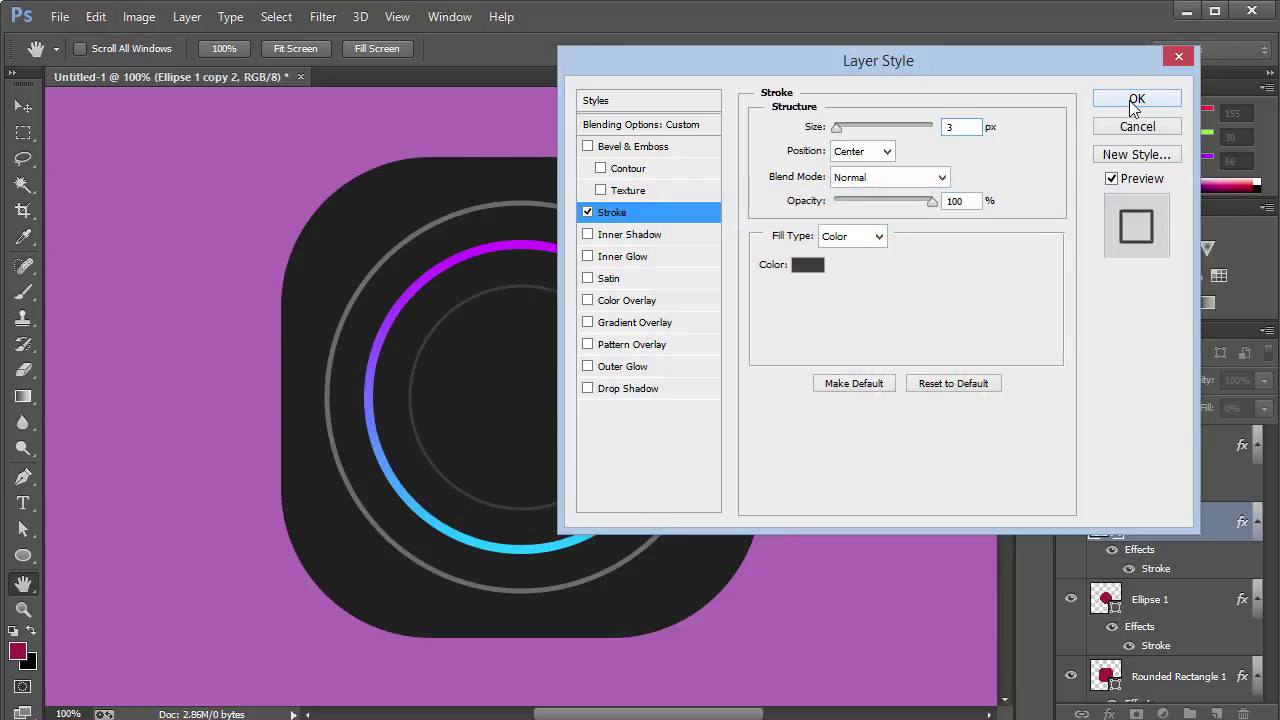
{"action": "left_click", "coordinate": [1136, 99]}
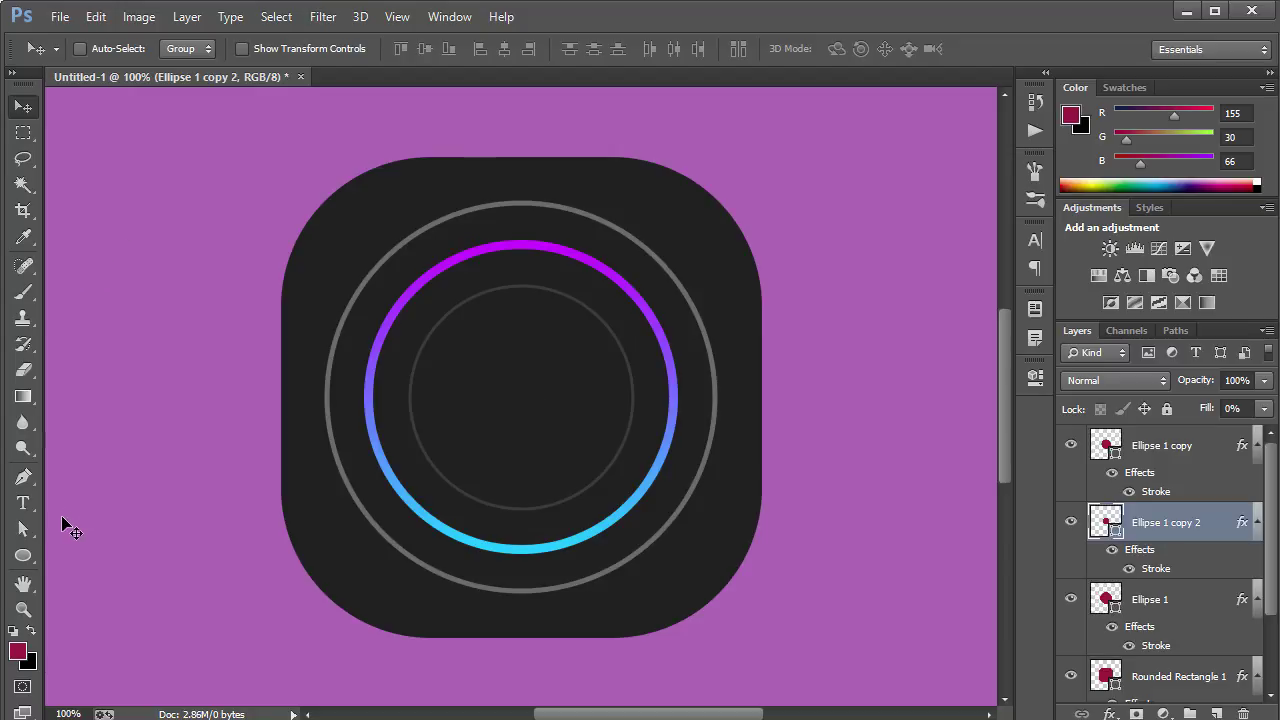
- Draw a sharp-cornered three-sided polygon about 148.5 by 171.5 px over the dark square's upper-right corner
{"action": "left_click", "coordinate": [25, 557]}
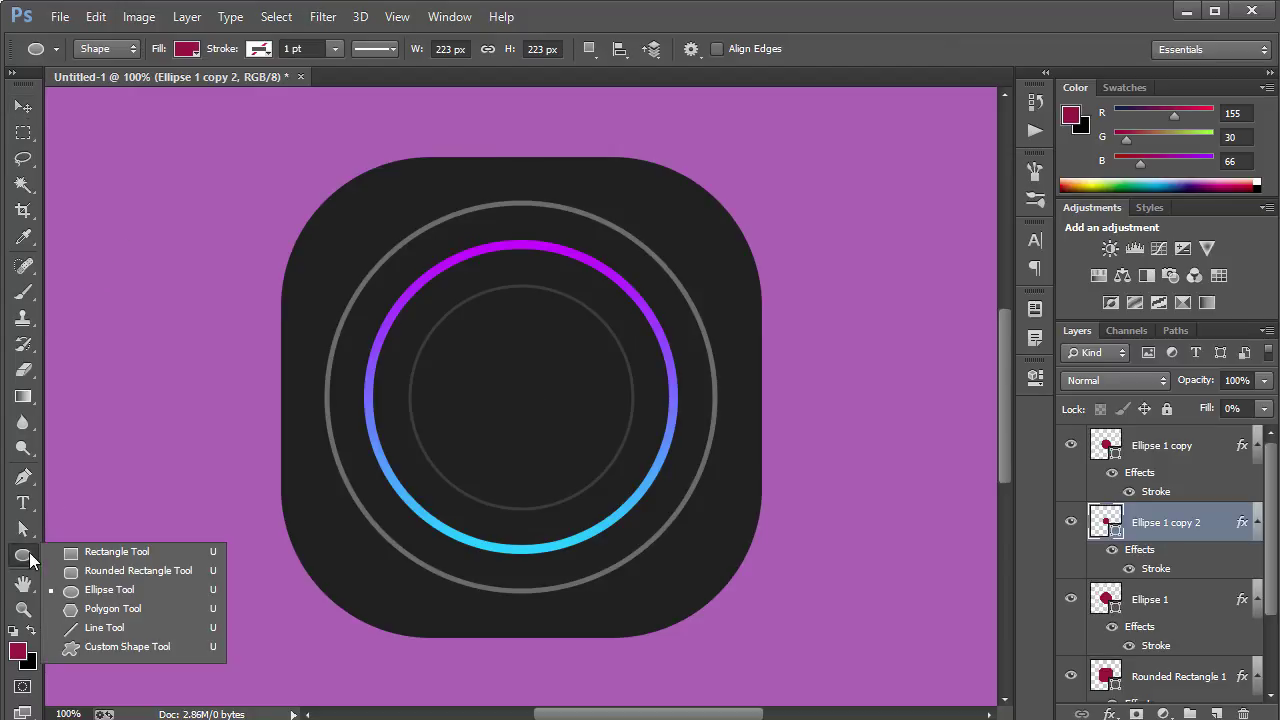
{"action": "left_click", "coordinate": [128, 607]}
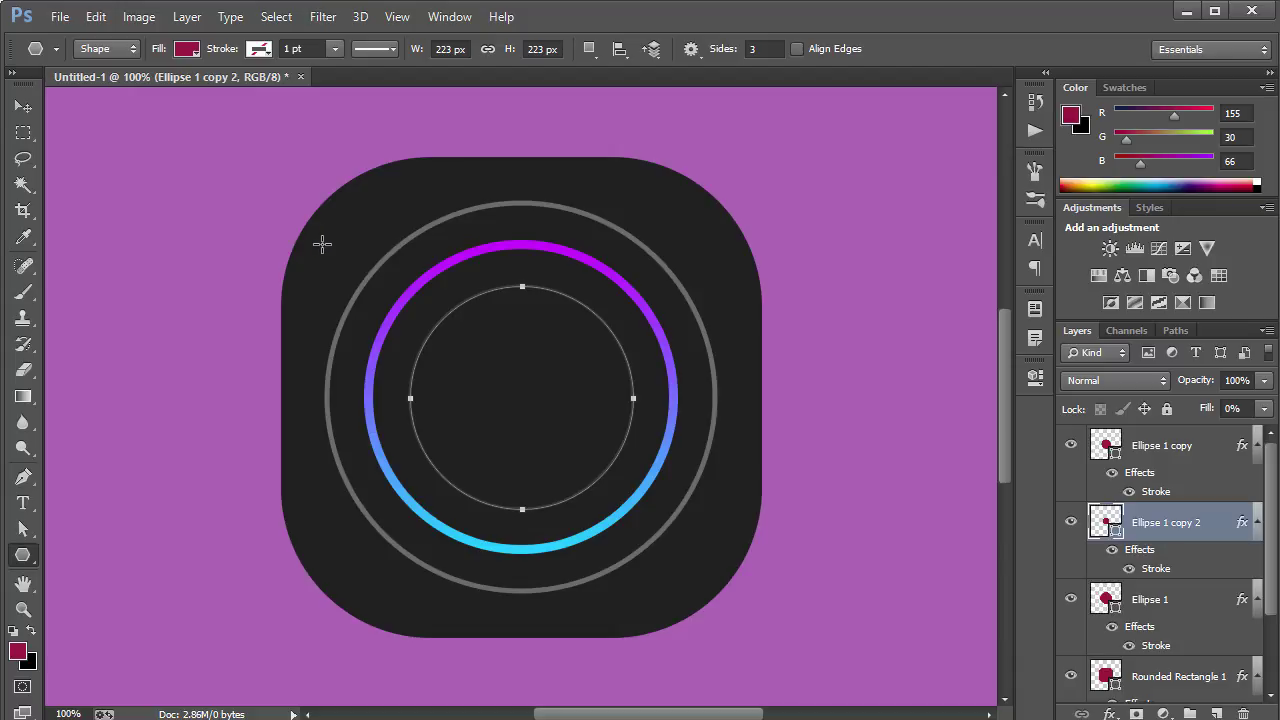
{"action": "left_click", "coordinate": [23, 106]}
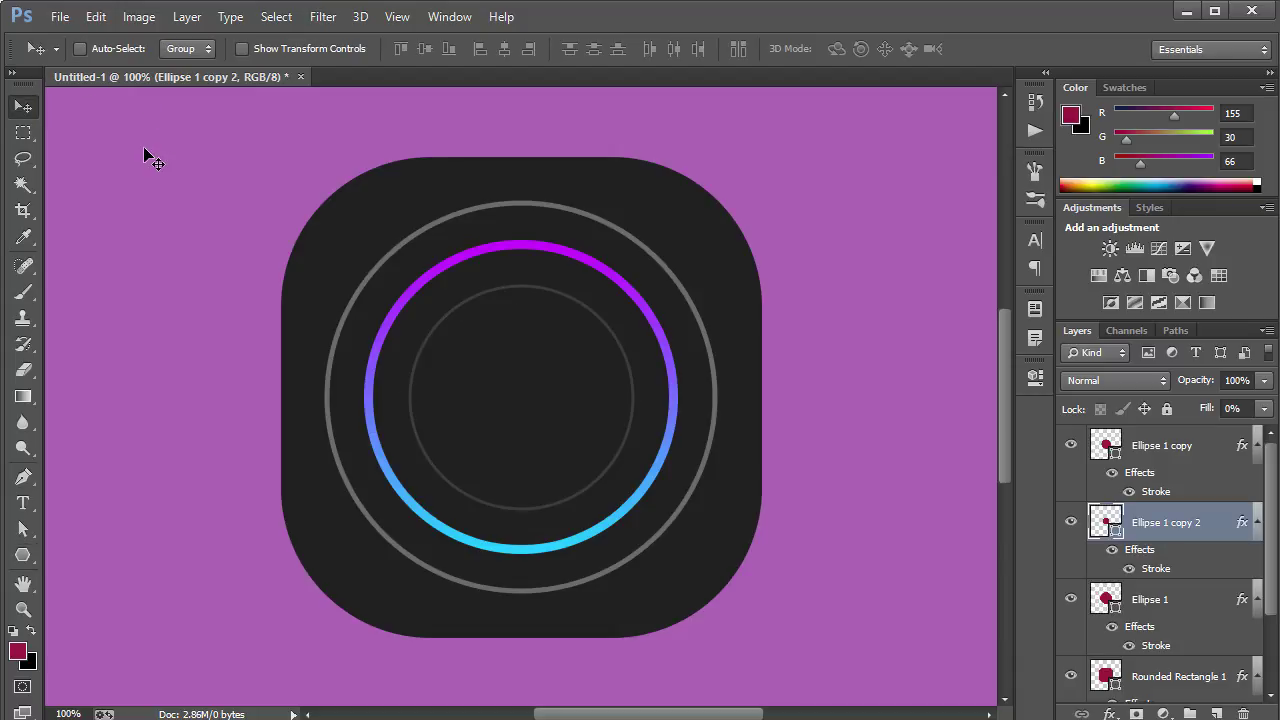
{"action": "left_click", "coordinate": [23, 555]}
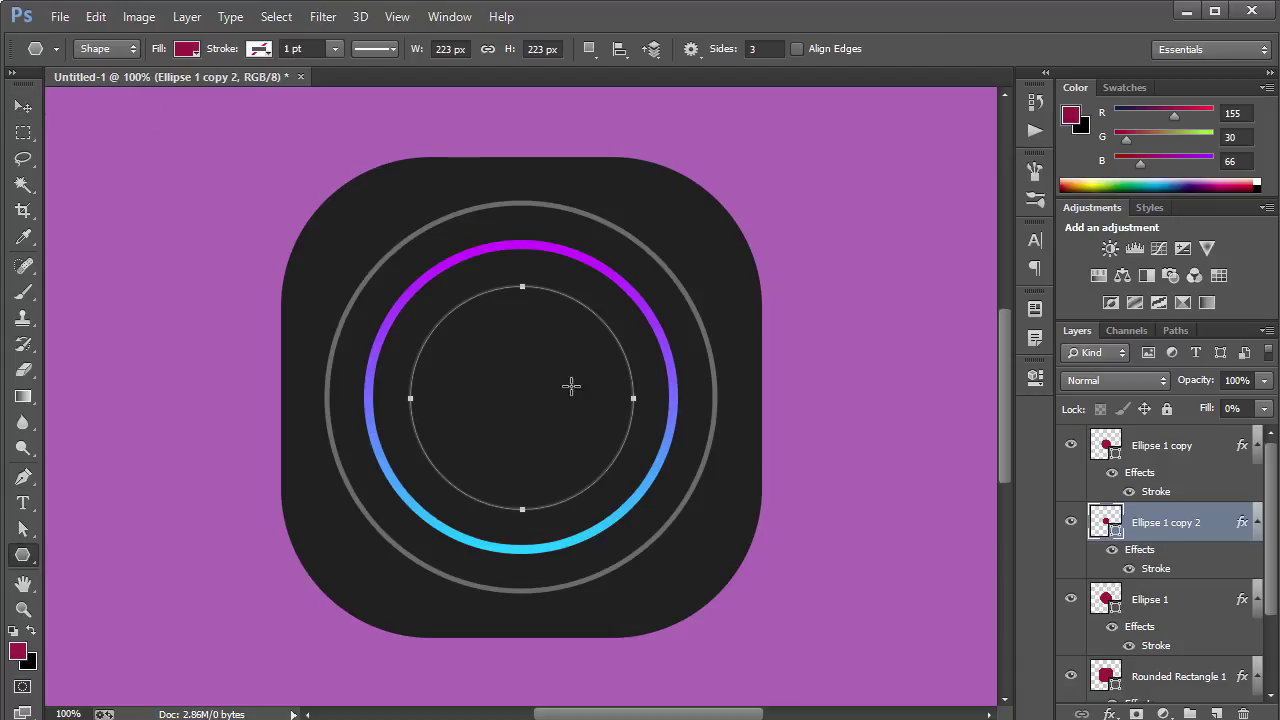
{"action": "scroll", "coordinate": [1264, 445], "scroll_direction": "down", "scroll_amount": 1}
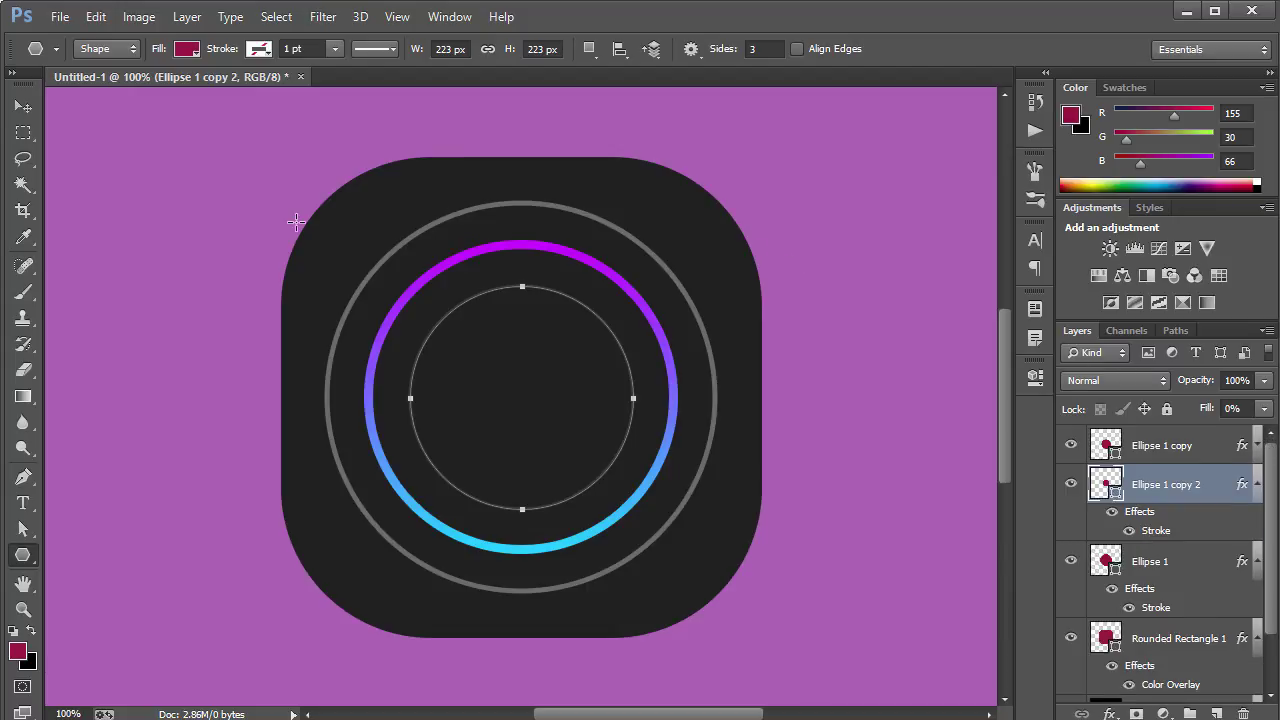
{"action": "left_click_drag", "start_coordinate": [780, 203], "coordinate": [879, 220]}
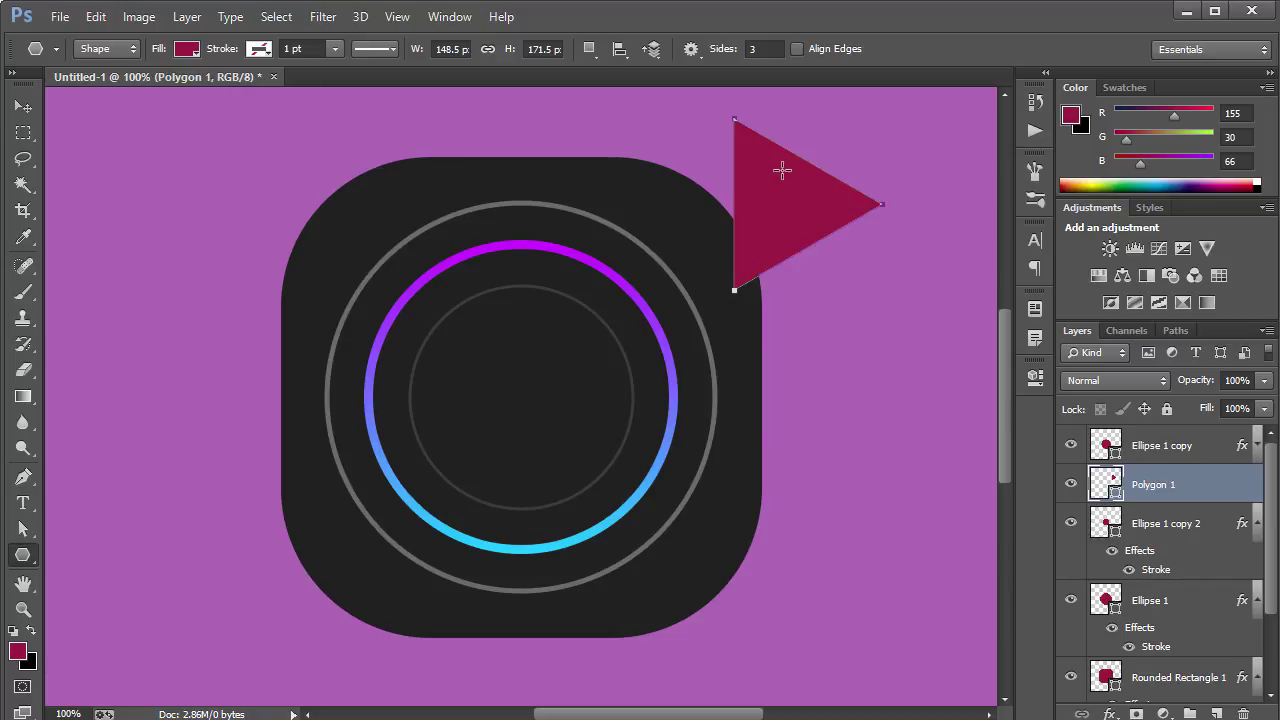
{"action": "left_click", "coordinate": [1037, 377]}
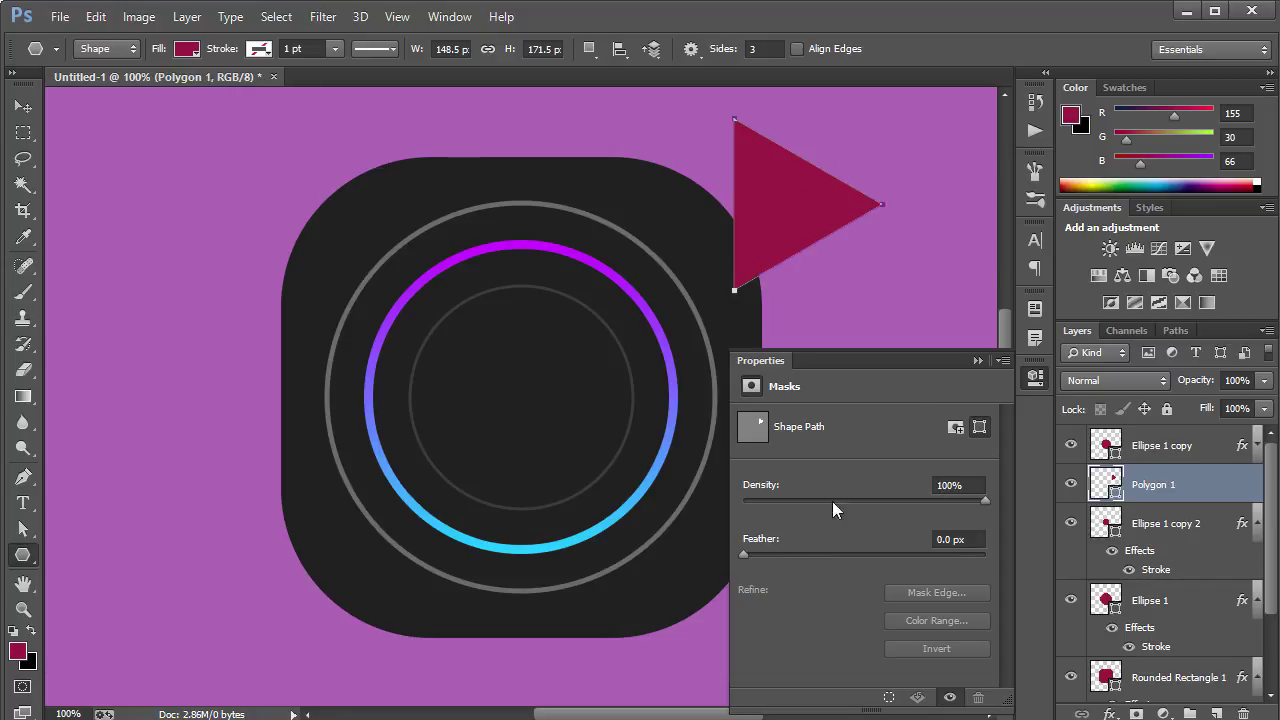
{"action": "left_click", "coordinate": [977, 361]}
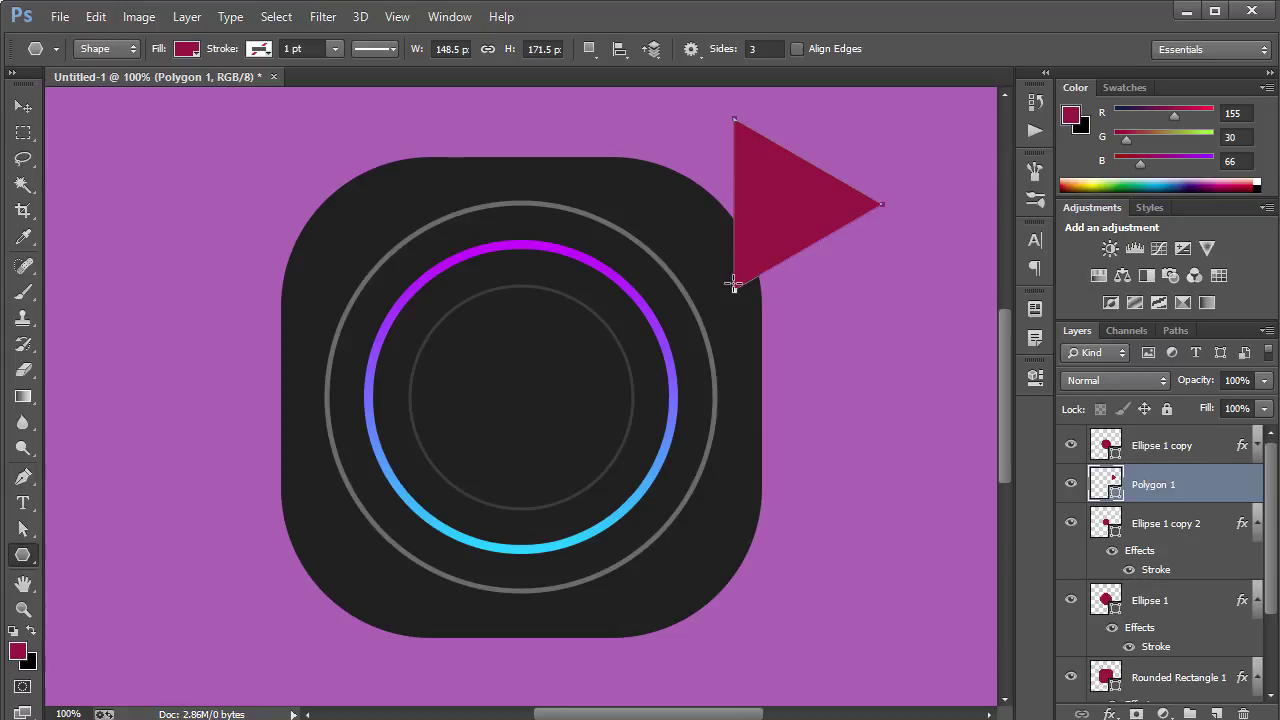
- Enable Smooth Corners for the Polygon tool and draw a rounded triangle about 103.5 by 106.25 px beside the dark square's right edge
{"action": "left_click", "coordinate": [691, 49]}
{"action": "left_click", "coordinate": [631, 98]}
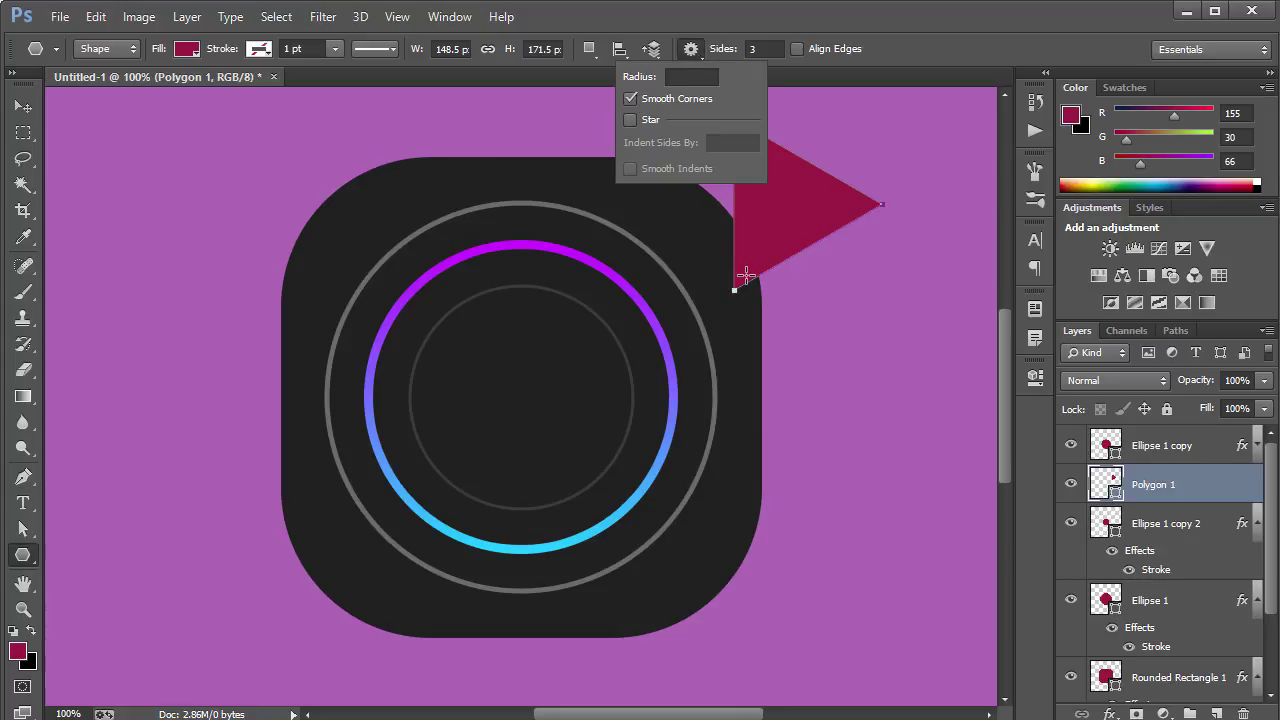
{"action": "left_click_drag", "start_coordinate": [808, 343], "coordinate": [890, 358]}
- Delete the sharp-cornered triangle's layer, Polygon 1
{"action": "key", "text": "v"}
{"action": "left_click", "coordinate": [1145, 524]}
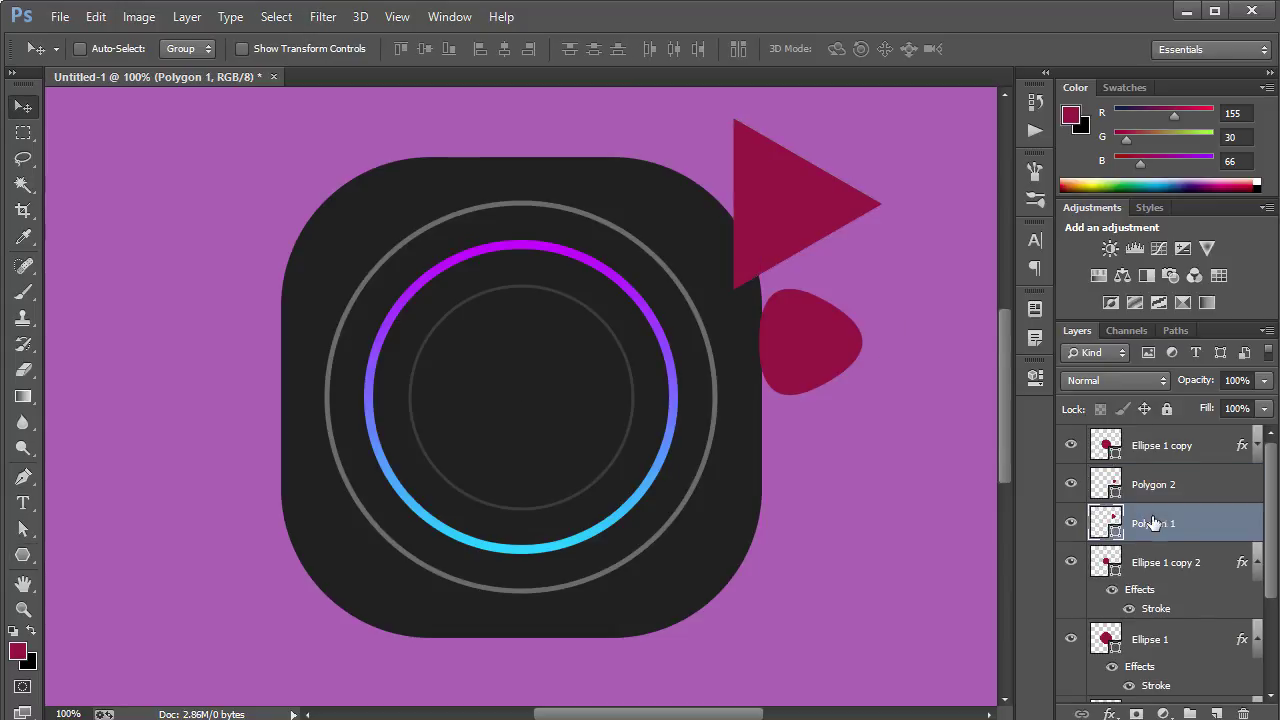
{"action": "key", "text": "Delete"}
- Move the rounded triangle into the middle of the innermost ring, align it to the horizontal center, and nudge it slightly right
{"action": "left_click", "coordinate": [1158, 482]}
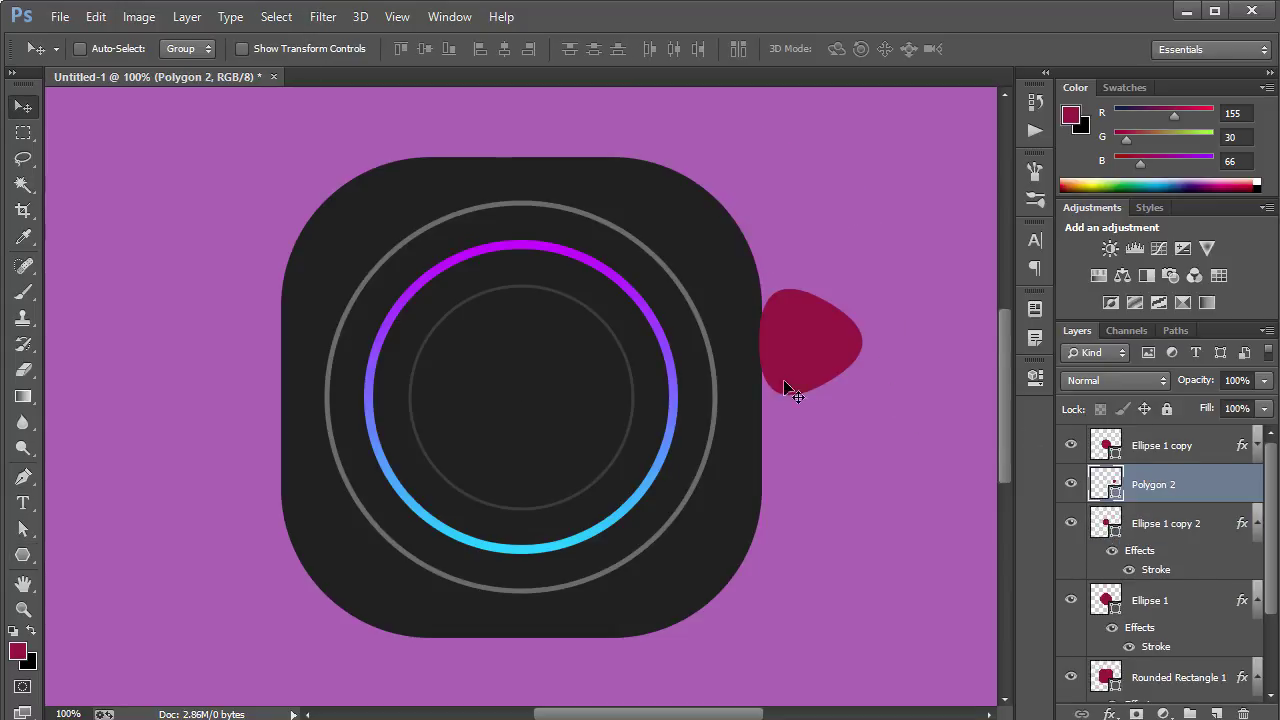
{"action": "left_click_drag", "start_coordinate": [789, 389], "coordinate": [483, 433]}
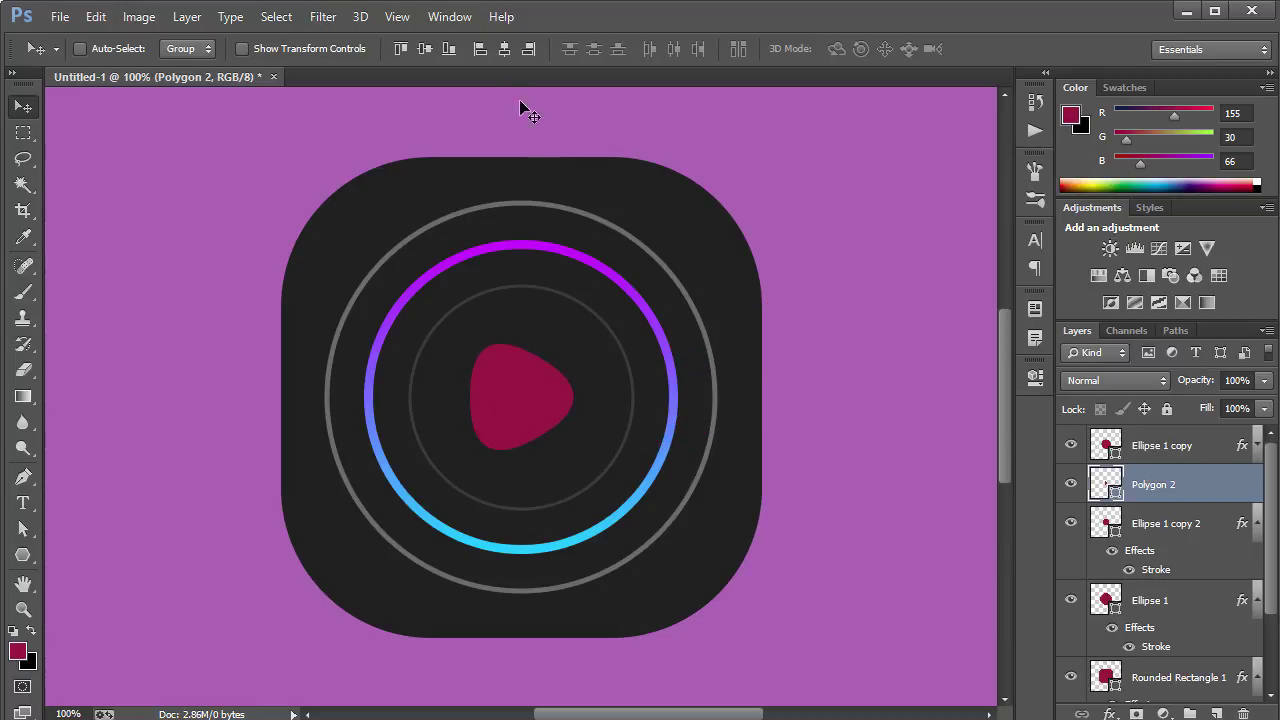
{"action": "left_click", "coordinate": [505, 50]}
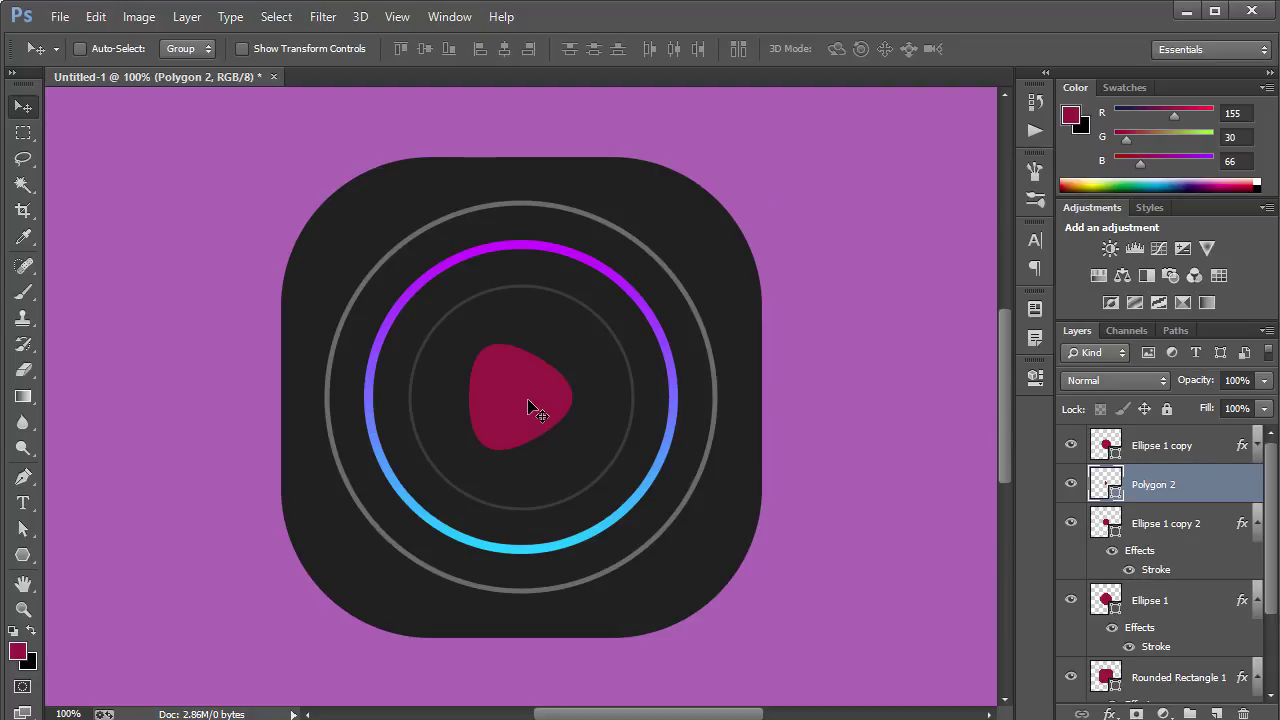
{"action": "key", "text": "Right"}
{"action": "key", "text": "Right"}
{"action": "key", "text": "u"}
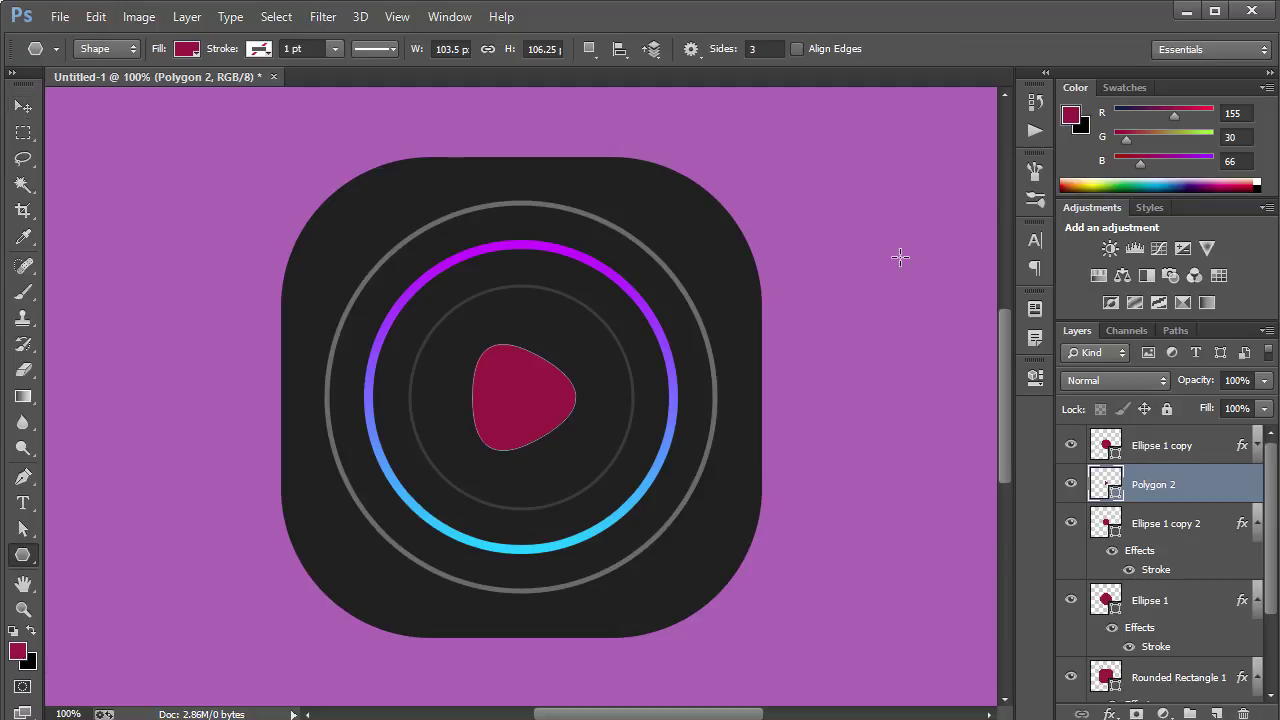
{"action": "key", "text": "Return"}
- Identify the layers by toggling their visibility and rename the purple background layer, Layer 0, as BG
{"action": "left_click", "coordinate": [1071, 523]}
{"action": "left_click", "coordinate": [1071, 523]}
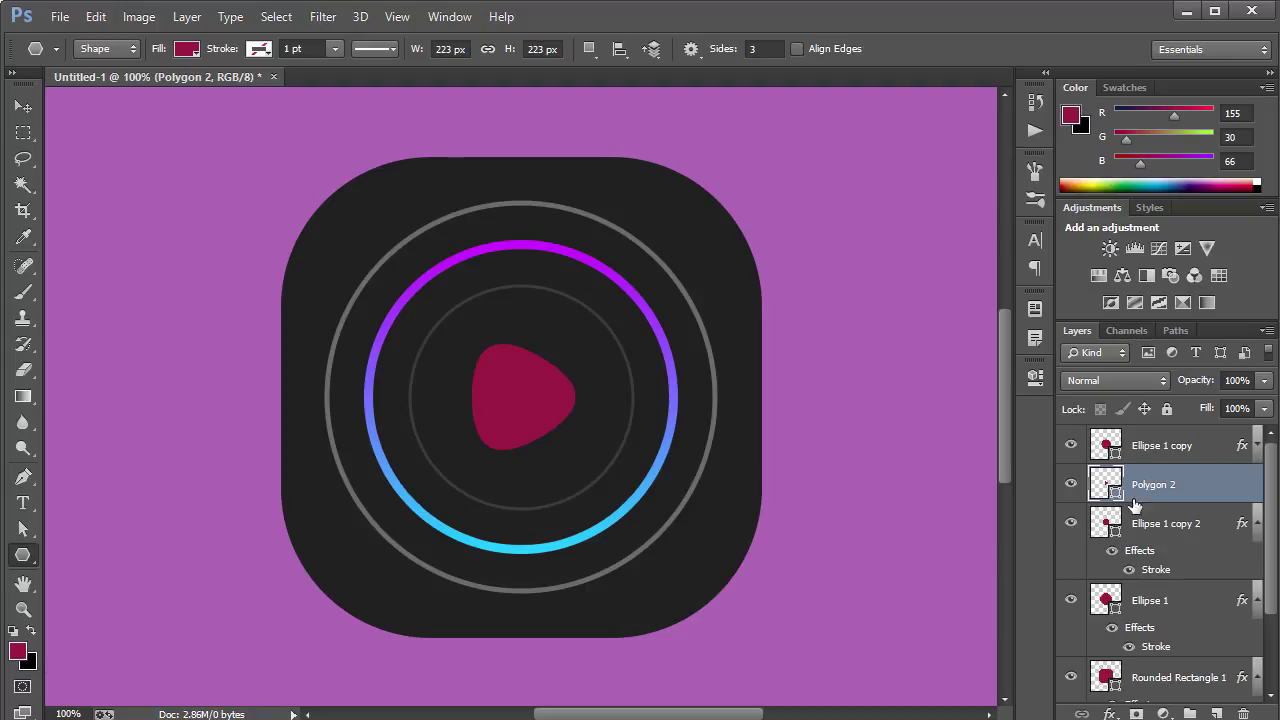
{"action": "scroll", "coordinate": [1276, 470], "scroll_direction": "down", "scroll_amount": 3}
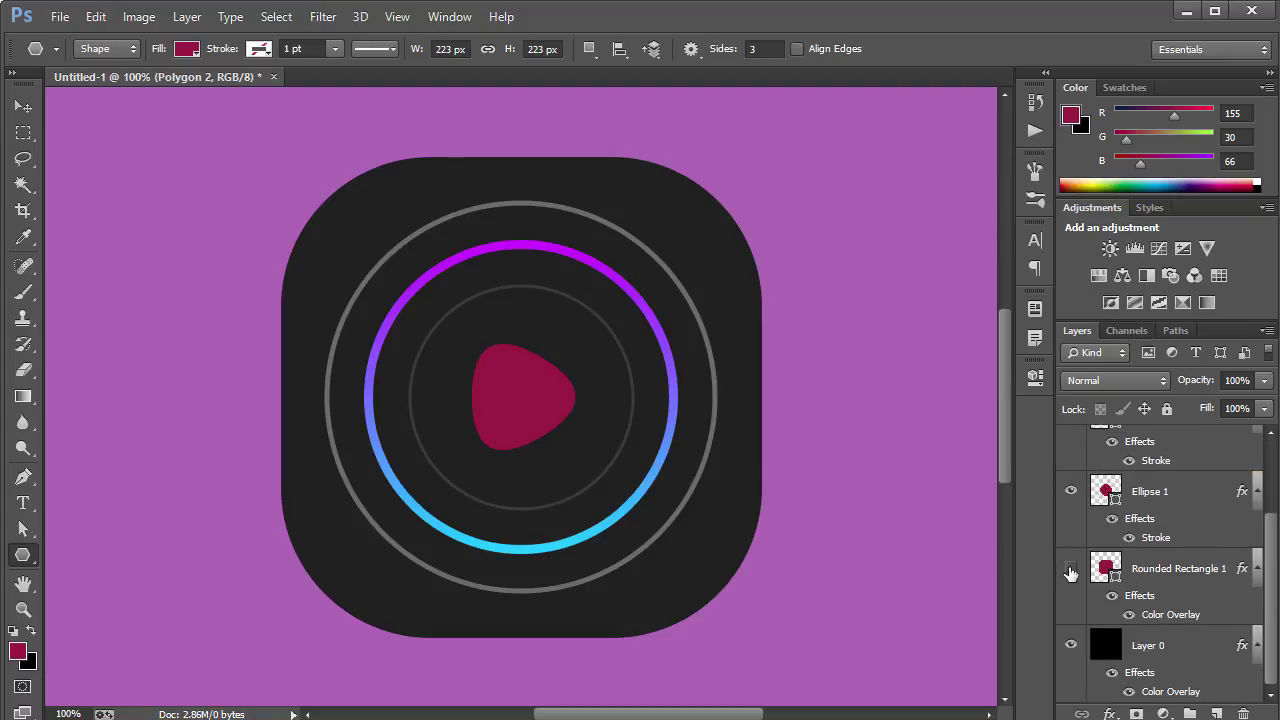
{"action": "left_click", "coordinate": [1071, 568]}
{"action": "left_click", "coordinate": [1071, 568]}
{"action": "double_click", "coordinate": [1142, 646]}
{"action": "type", "text": "BG"}
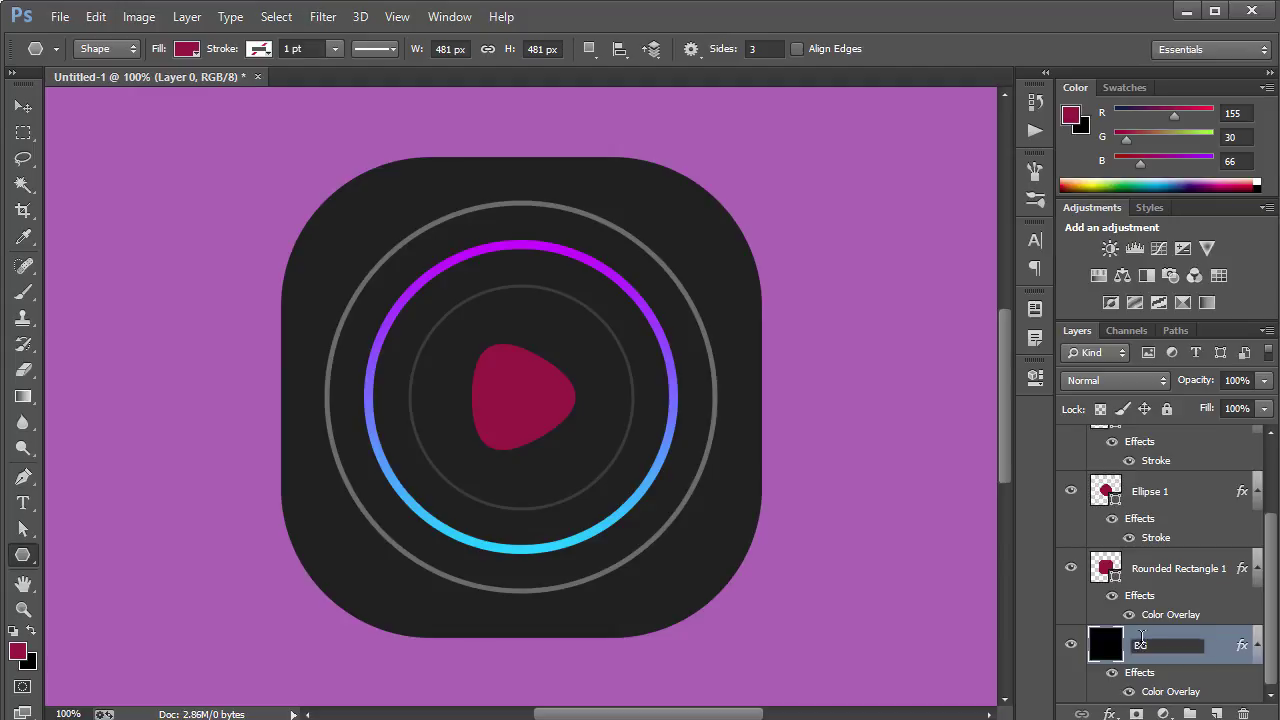
{"action": "key", "text": "Return"}
{"action": "left_click", "coordinate": [1071, 645]}
{"action": "left_click", "coordinate": [1071, 645]}
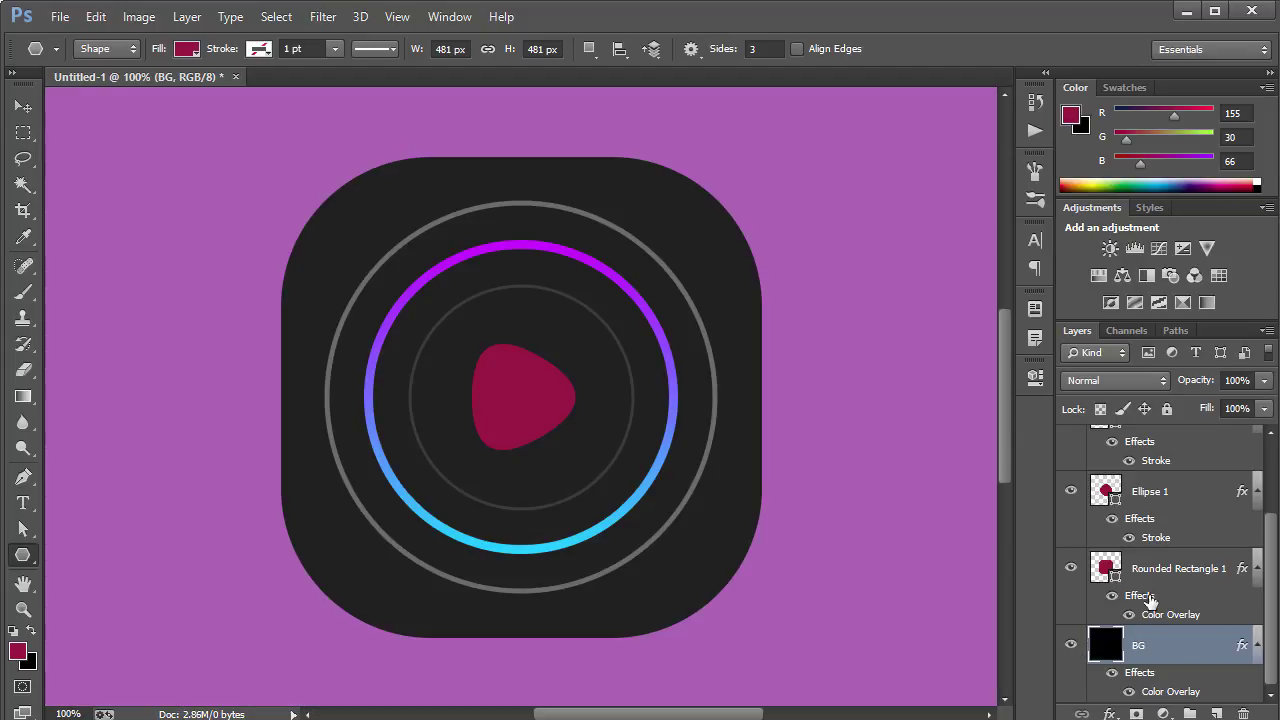
- Rename the dark rounded rectangle's layer as Base
{"action": "double_click", "coordinate": [1195, 570]}
{"action": "type", "text": "BAse"}
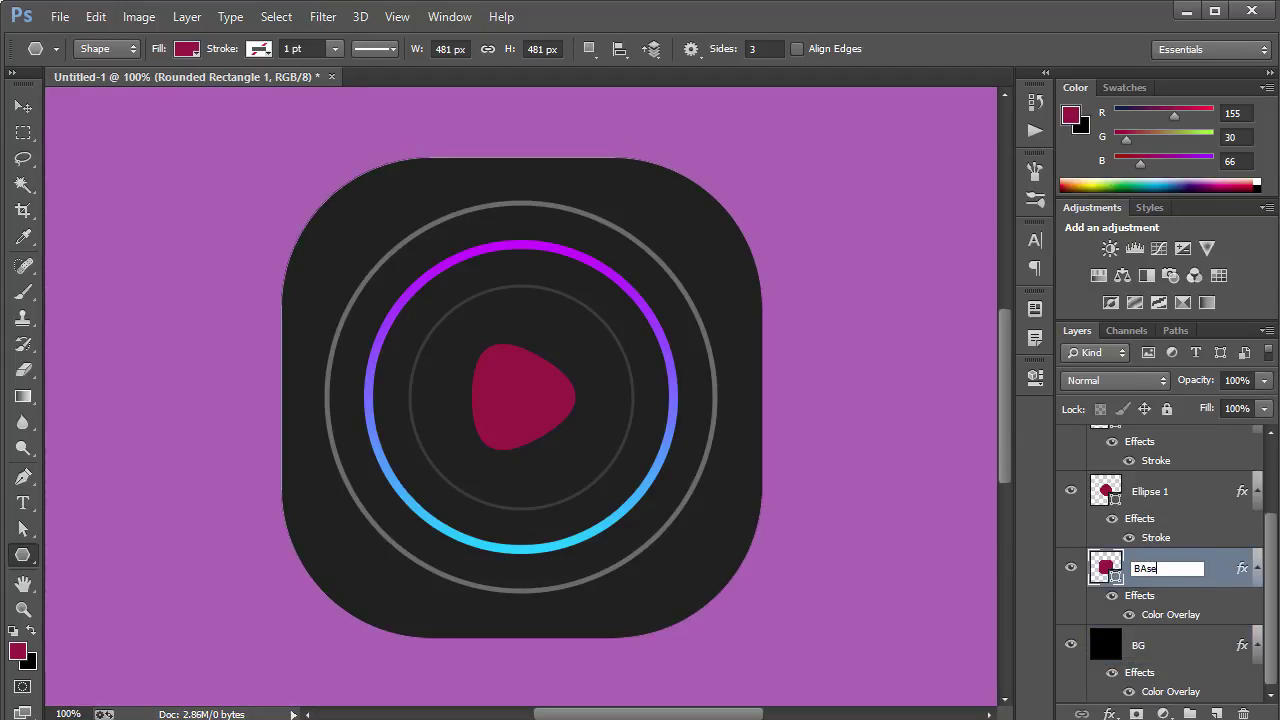
{"action": "key", "text": "Return"}
{"action": "double_click", "coordinate": [1150, 570]}
{"action": "type", "text": "NB"}
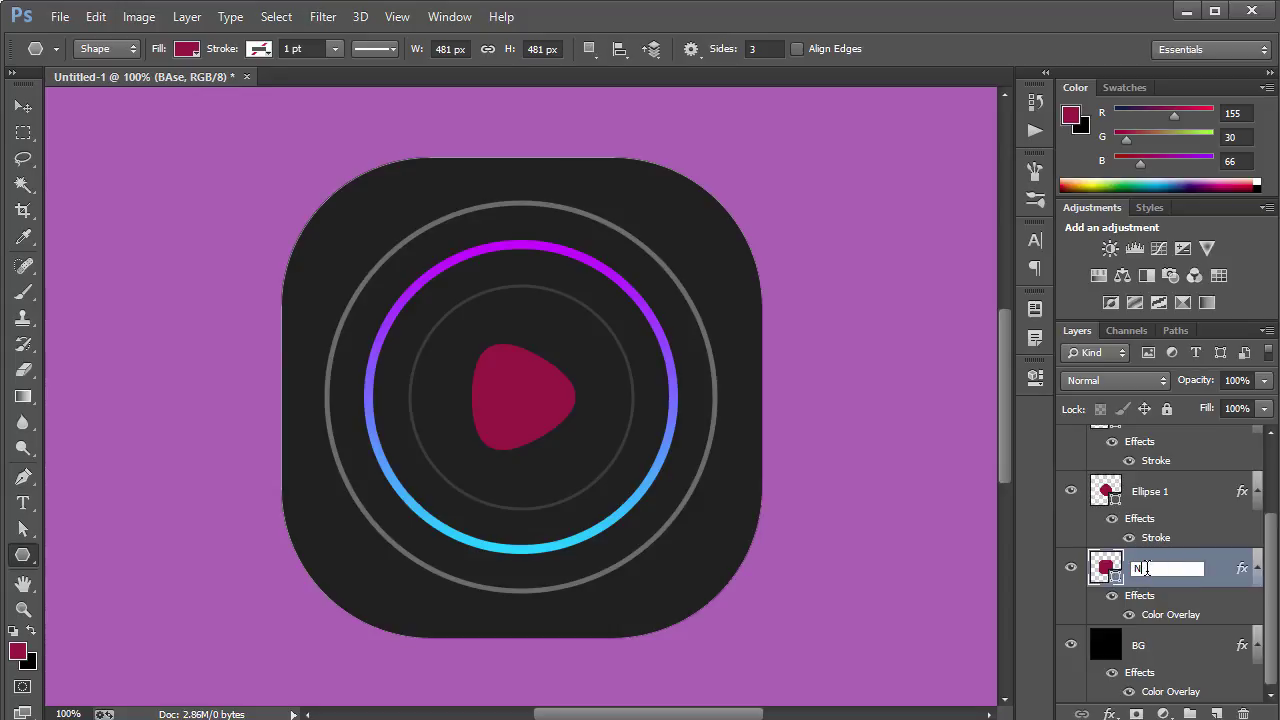
{"action": "key", "text": "BackSpace"}
{"action": "type", "text": "VB"}
{"action": "key", "text": "Return"}
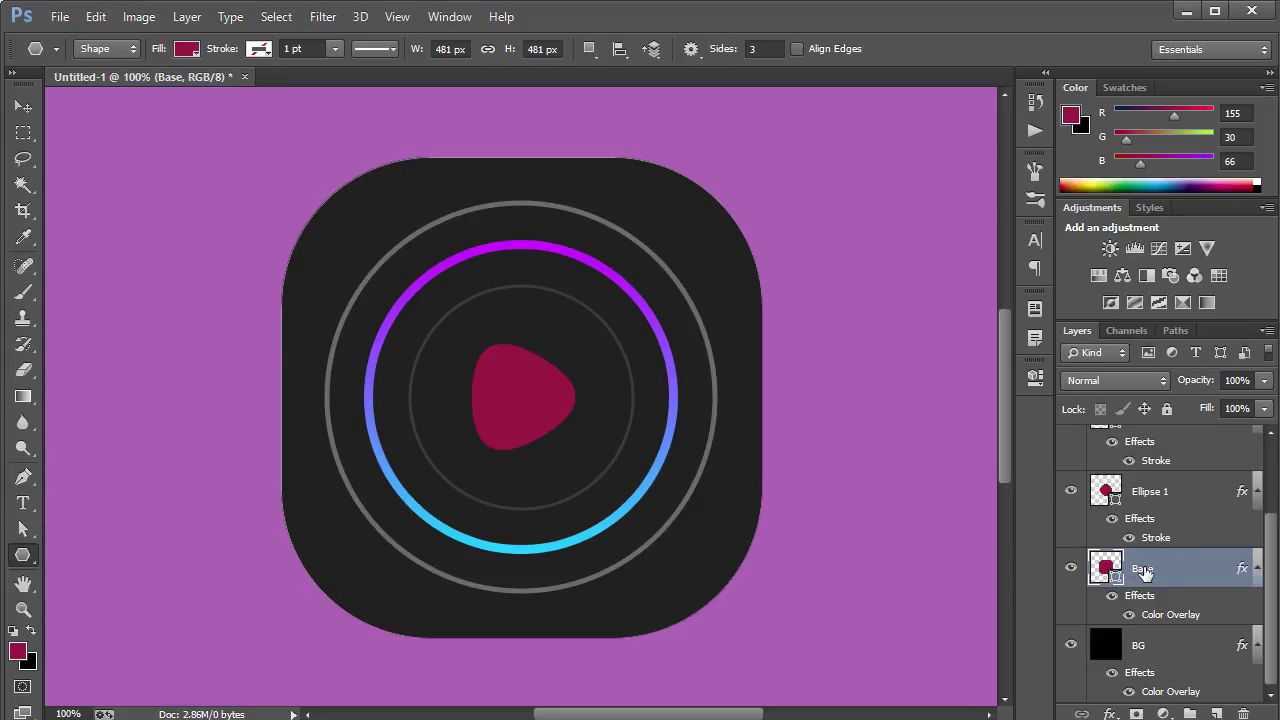
- Rename the outer gray ring's layer, Ellipse 1, as Circle 1
{"action": "double_click", "coordinate": [1160, 491]}
{"action": "type", "text": "Circ"}
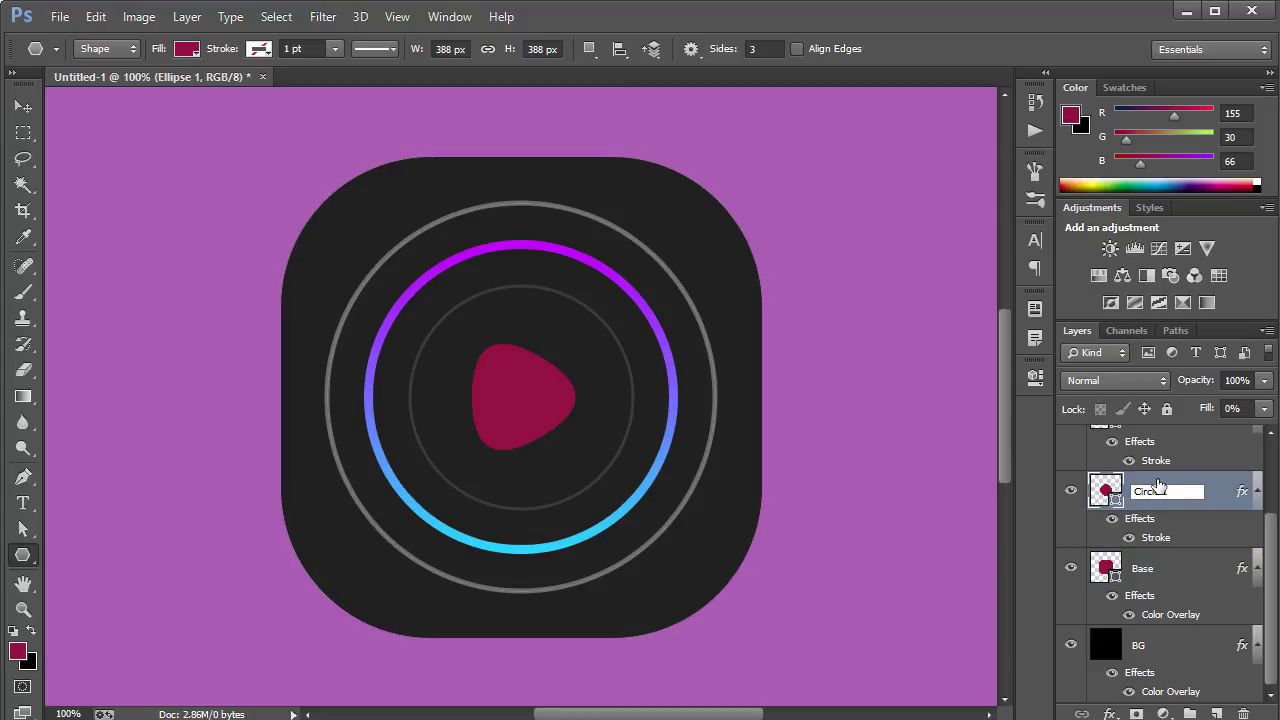
{"action": "type", "text": "le 1"}
{"action": "key", "text": "Return"}
- Check which ring Ellipse 1 copy 2 holds and rename that innermost ring's layer as Circle 3
{"action": "scroll", "coordinate": [1071, 500], "scroll_direction": "up", "scroll_amount": 2}
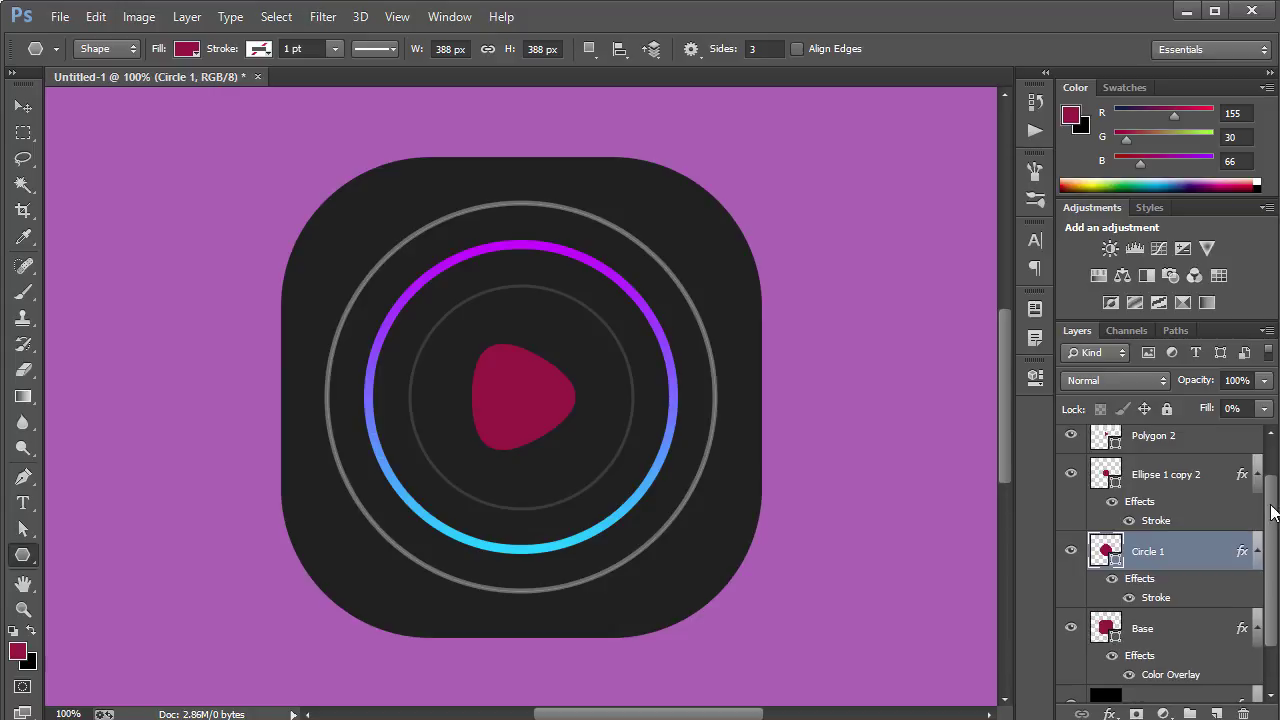
{"action": "left_click", "coordinate": [1071, 474]}
{"action": "left_click", "coordinate": [1071, 474]}
{"action": "double_click", "coordinate": [1165, 476]}
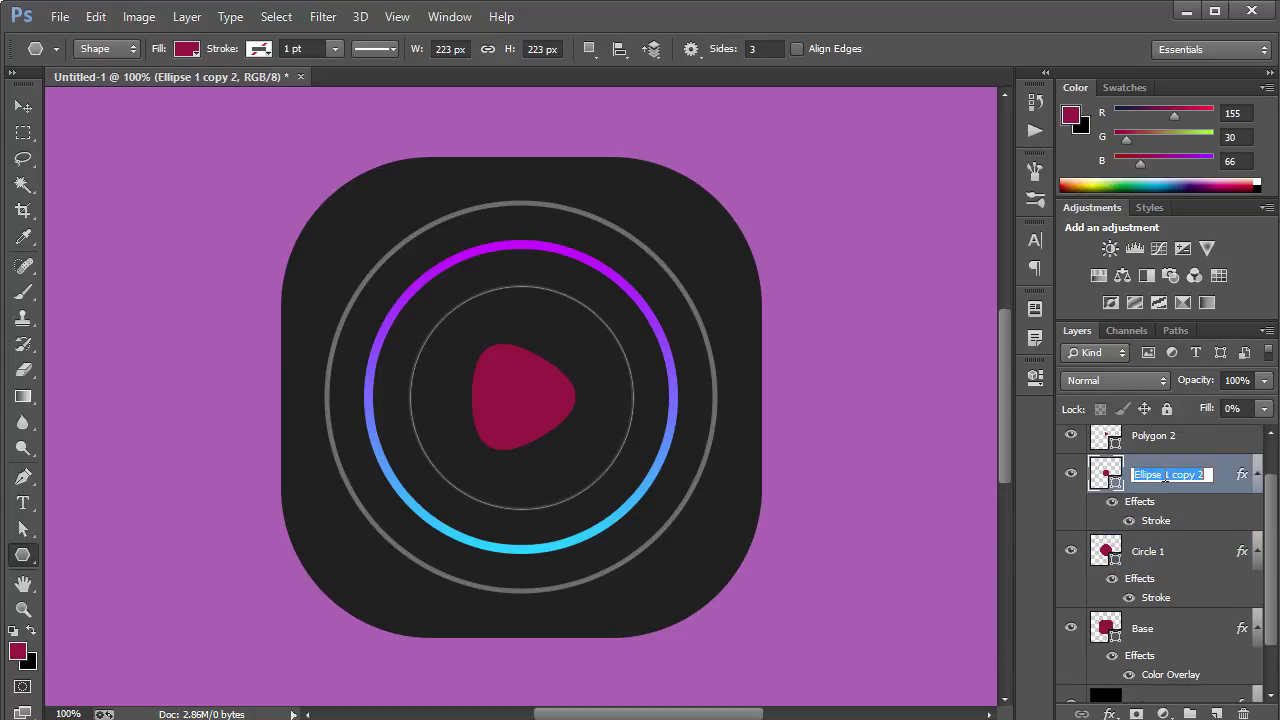
{"action": "type", "text": "Cir"}
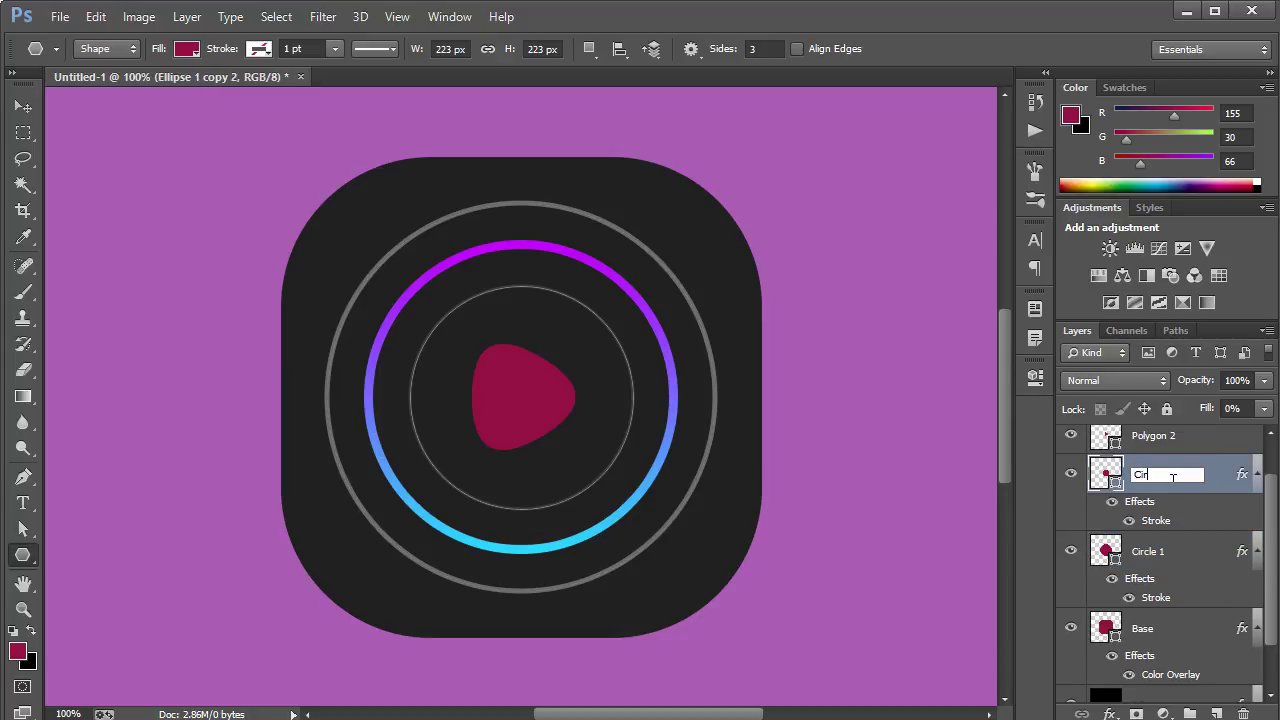
{"action": "type", "text": "cle 3"}
{"action": "key", "text": "Return"}
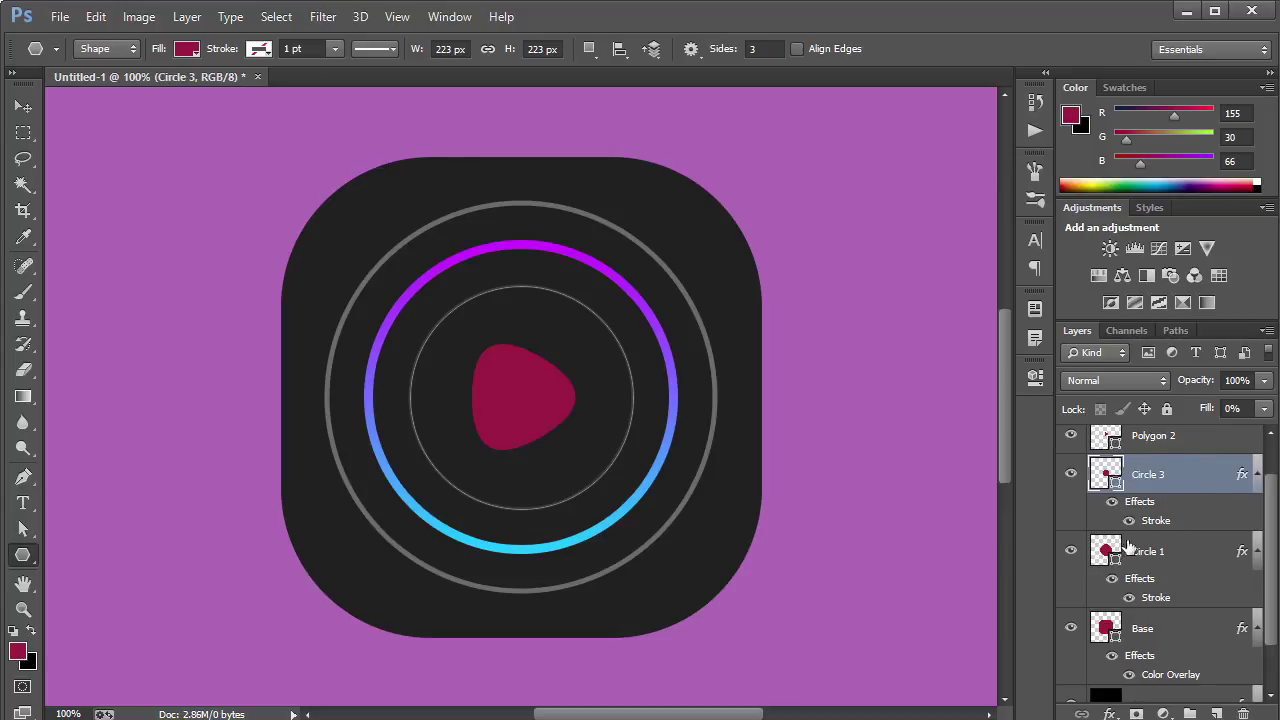
- Rename the gradient ring's layer as Circle 2 and move it between Circle 3 and Circle 1 in the layer stack
{"action": "left_click", "coordinate": [1071, 552]}
{"action": "left_click", "coordinate": [1071, 552]}
{"action": "left_click", "coordinate": [1071, 628]}
{"action": "left_click", "coordinate": [1071, 628]}
{"action": "scroll", "coordinate": [1277, 553], "scroll_direction": "up", "scroll_amount": 2}
{"action": "left_click", "coordinate": [1071, 445]}
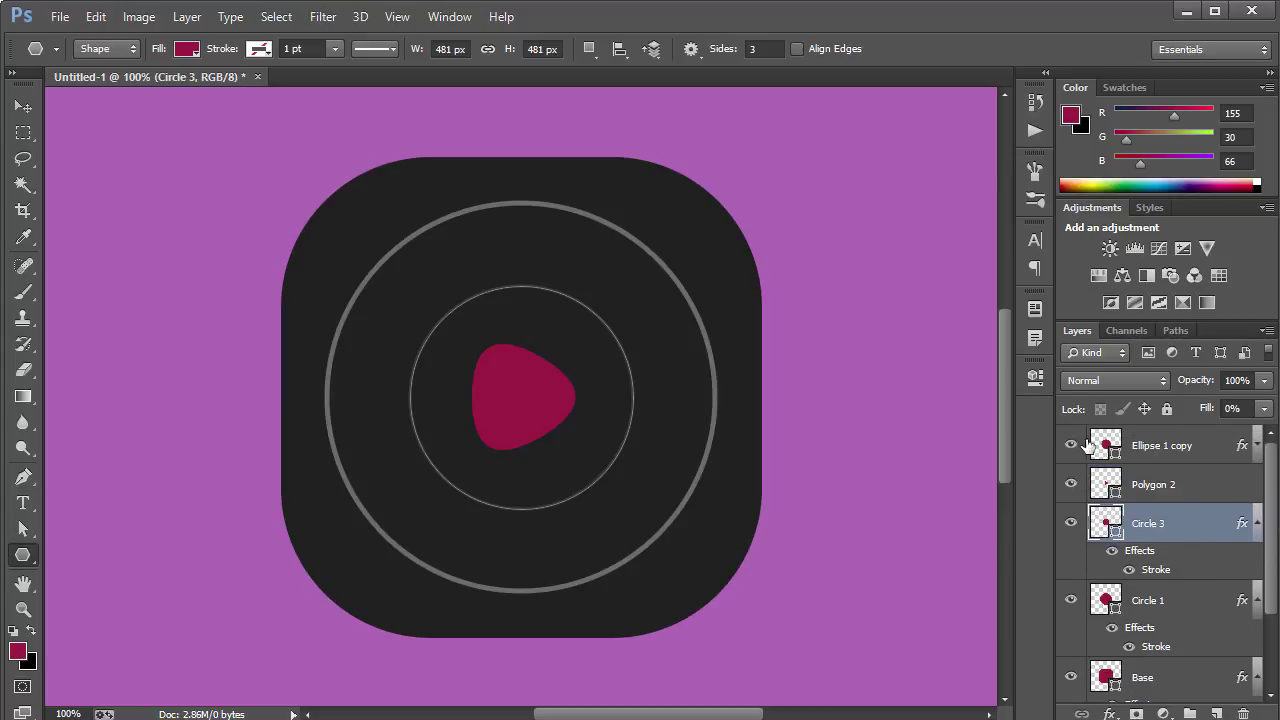
{"action": "left_click", "coordinate": [1071, 445]}
{"action": "double_click", "coordinate": [1148, 446]}
{"action": "type", "text": "Circle"}
{"action": "key", "text": "Return"}
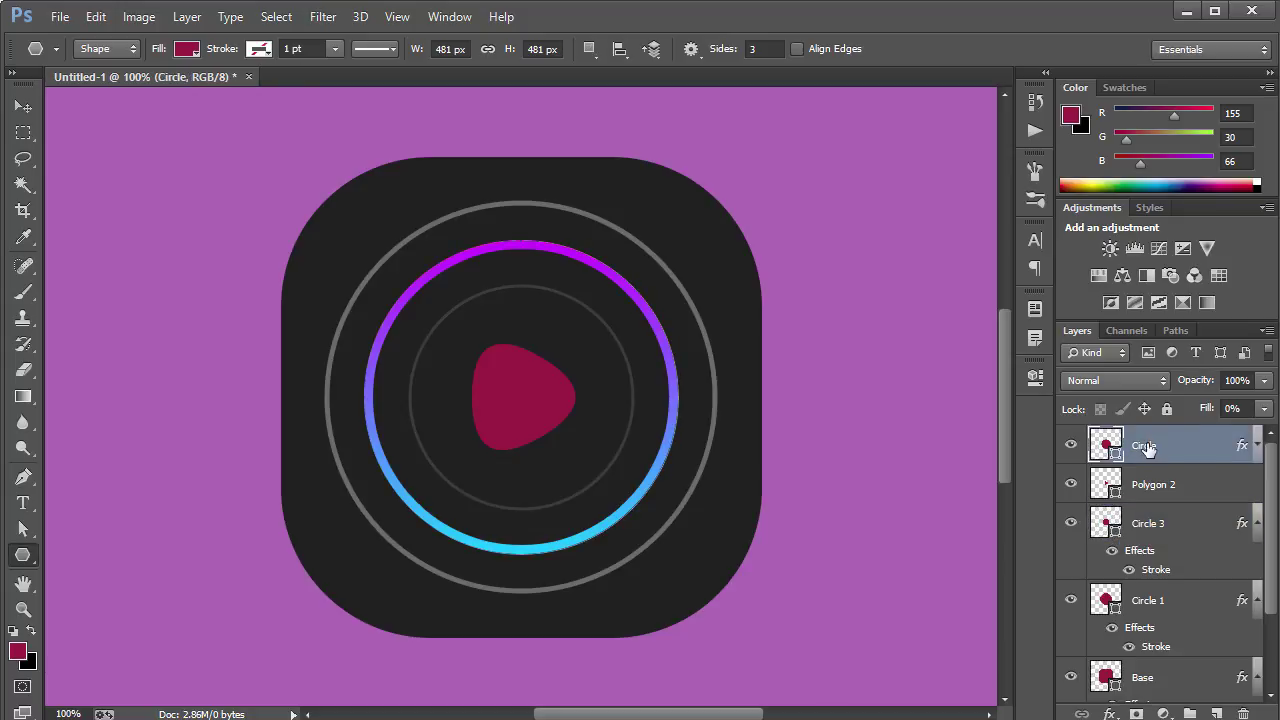
{"action": "double_click", "coordinate": [1148, 446]}
{"action": "key", "text": "Right"}
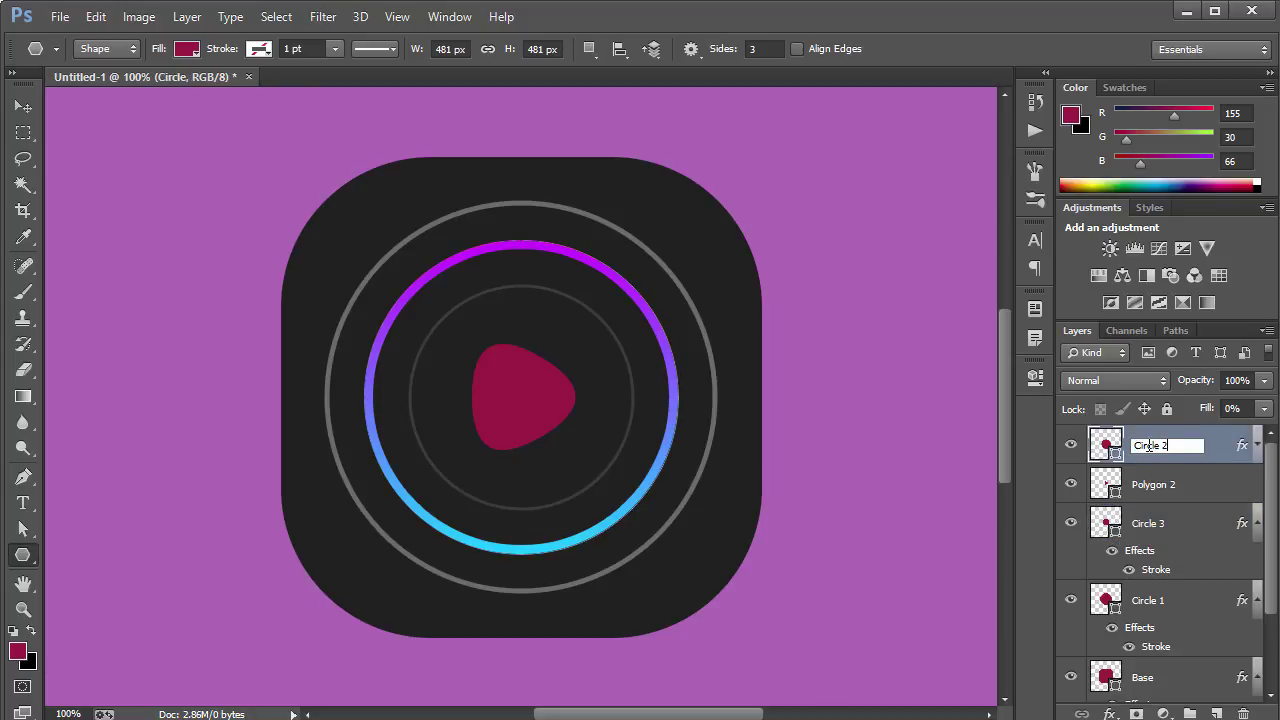
{"action": "key", "text": "Return"}
{"action": "left_click_drag", "start_coordinate": [1150, 448], "coordinate": [1152, 592]}
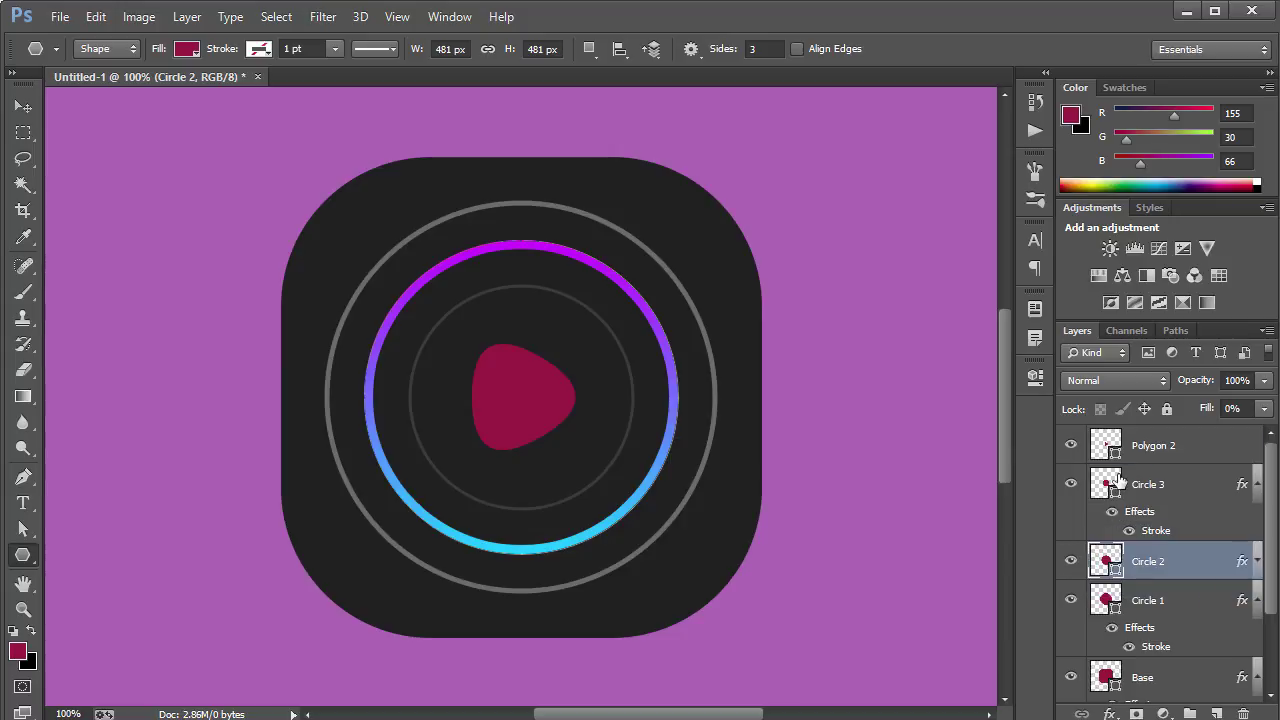
- Rename the rounded triangle's layer, Polygon 2, as Button
{"action": "left_click", "coordinate": [1148, 451]}
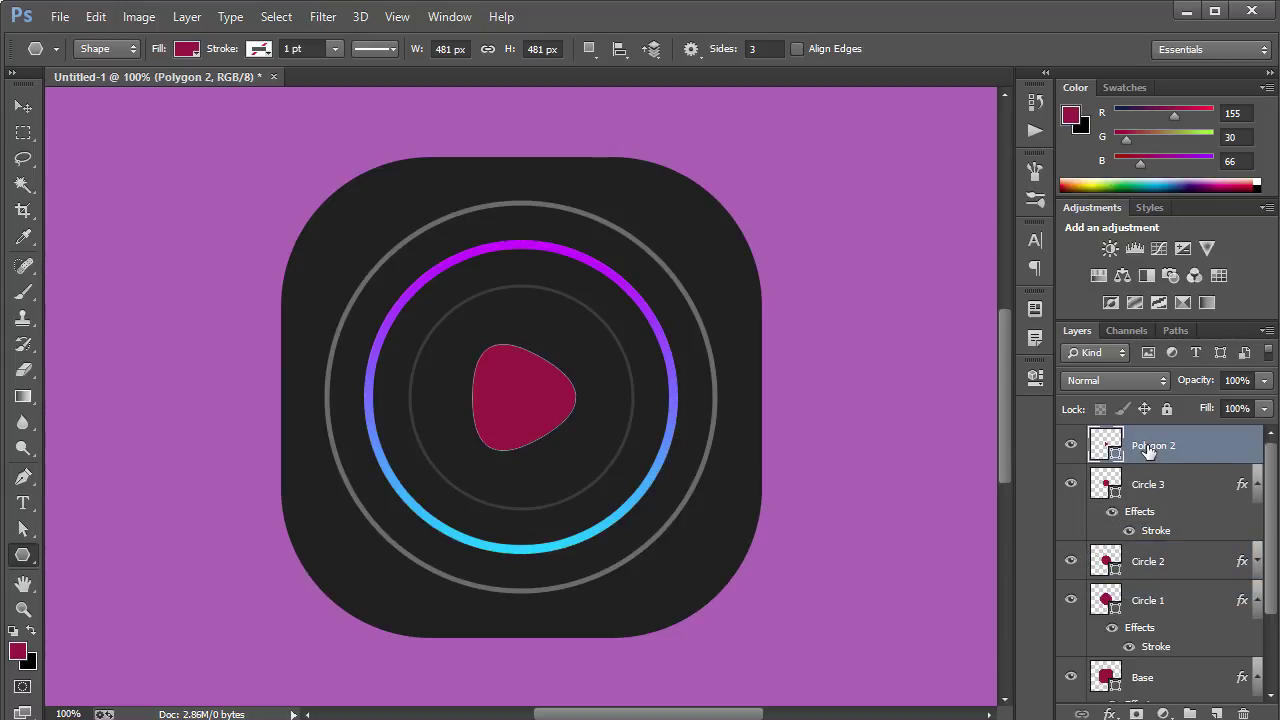
{"action": "double_click", "coordinate": [1150, 447]}
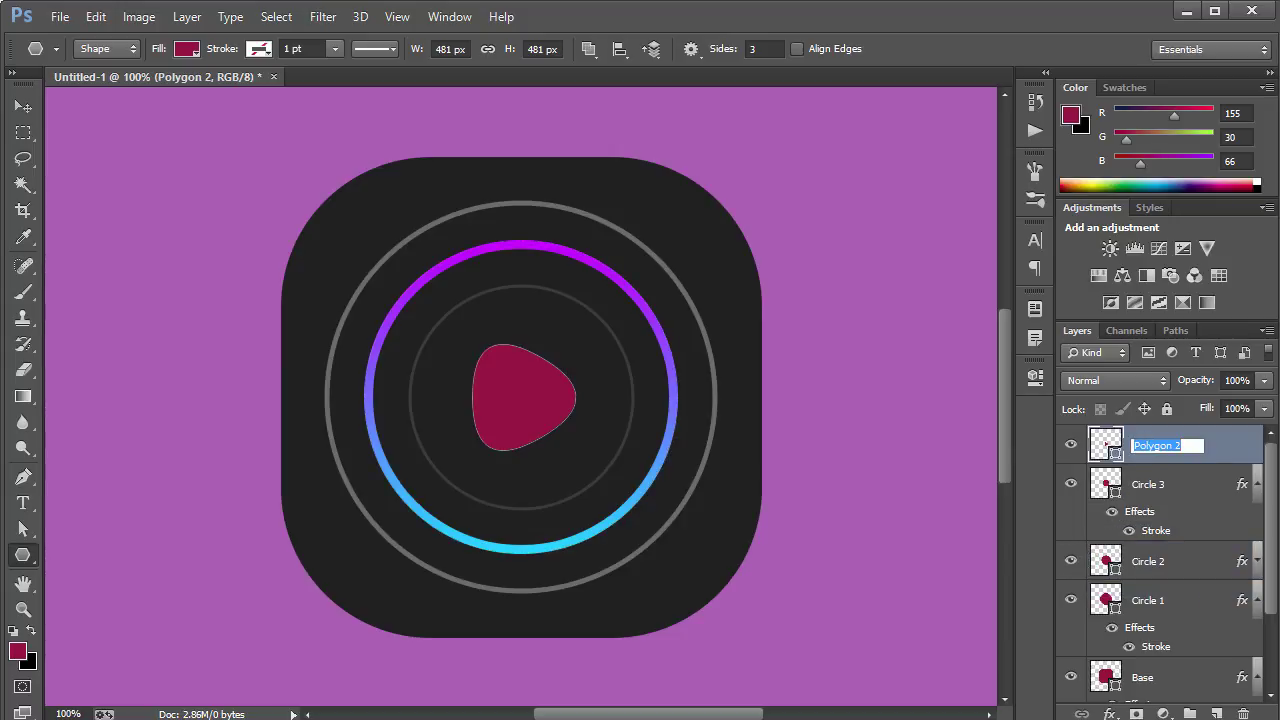
{"action": "type", "text": "Button"}
{"action": "key", "text": "Return"}
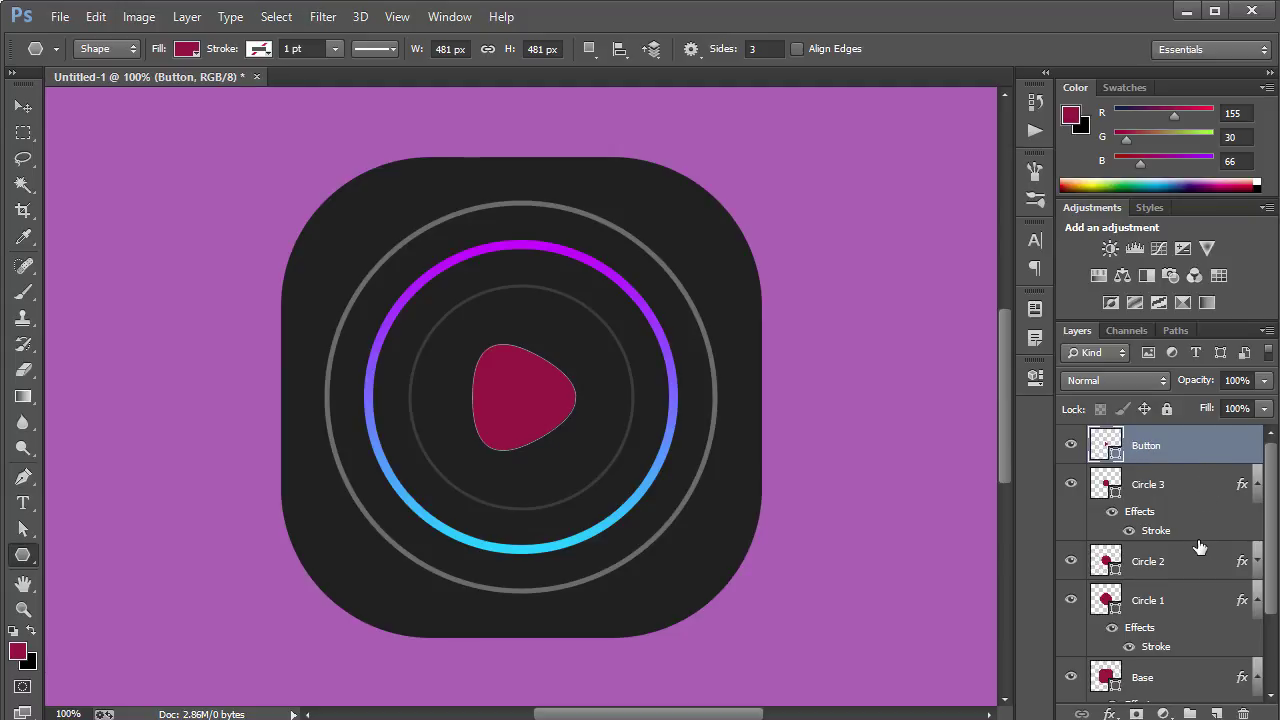
- Copy the layer style of Circle 2 and paste it onto the Button layer
{"action": "left_click", "coordinate": [1194, 610]}
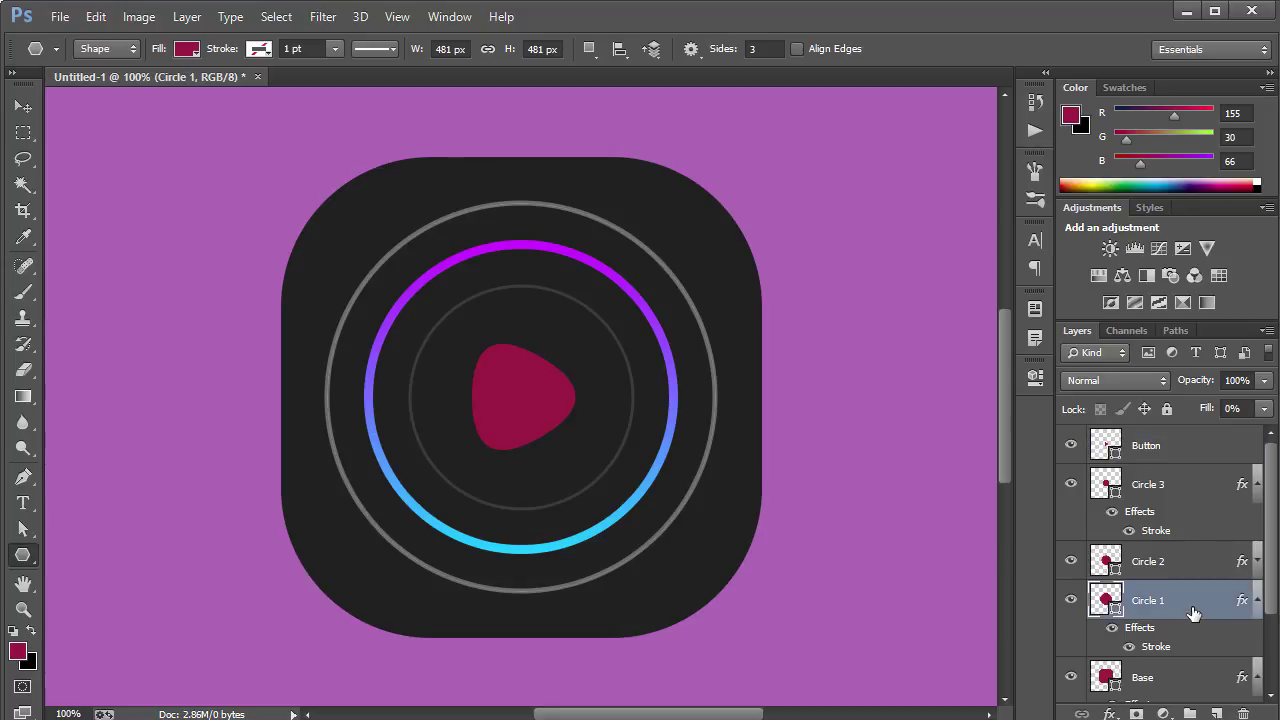
{"action": "right_click", "coordinate": [1183, 560]}
{"action": "left_click", "coordinate": [867, 431]}
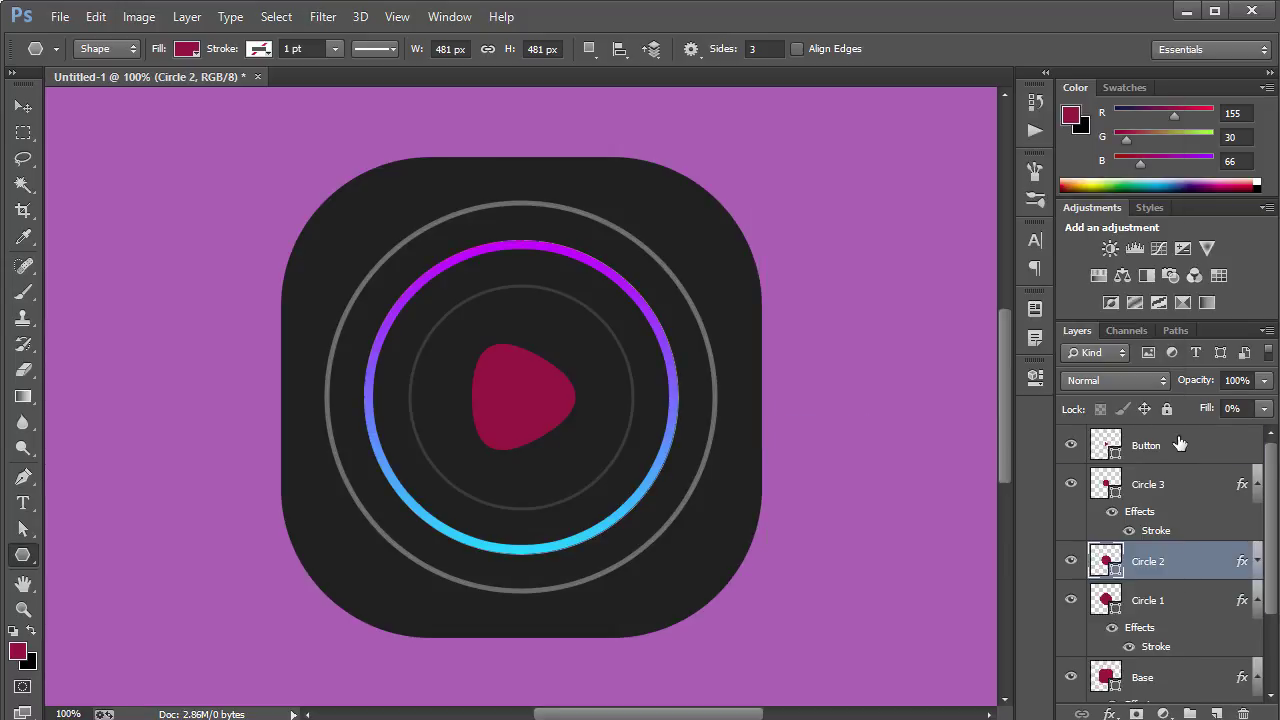
{"action": "right_click", "coordinate": [1198, 440]}
{"action": "left_click", "coordinate": [845, 451]}
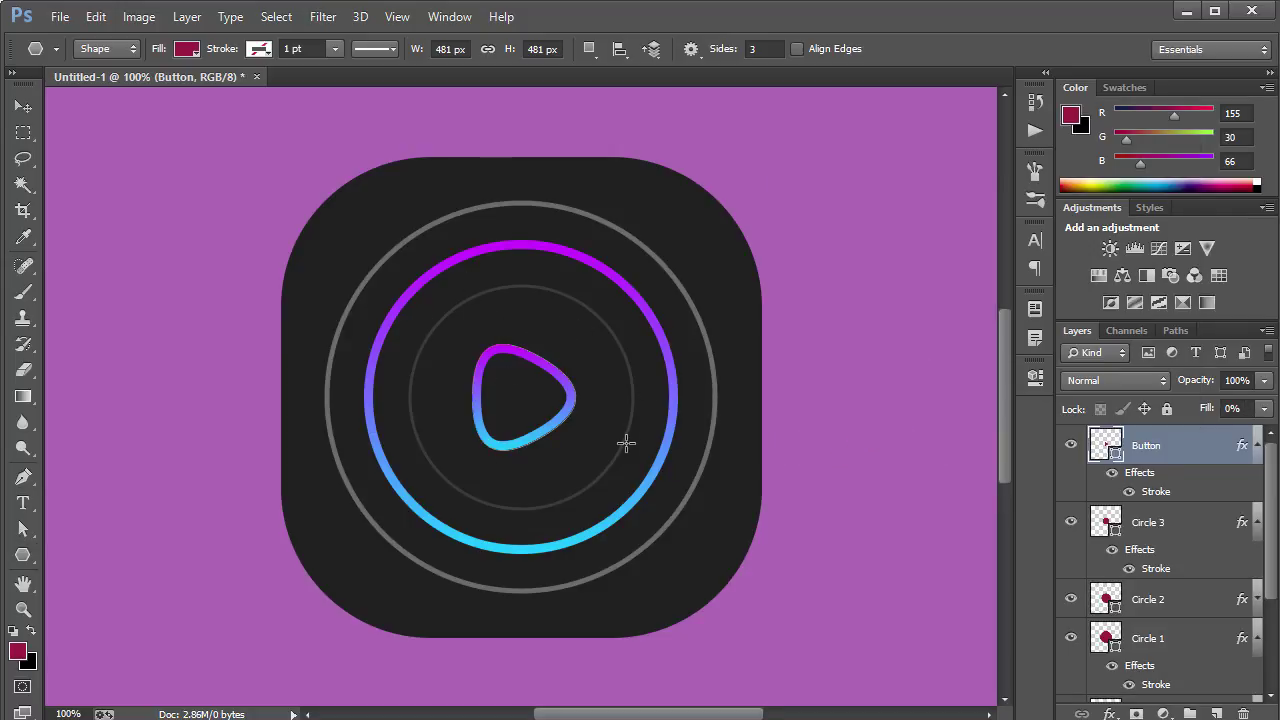
- Set the gradient stroke size of the Button layer to 12 px
{"action": "key", "text": "a"}
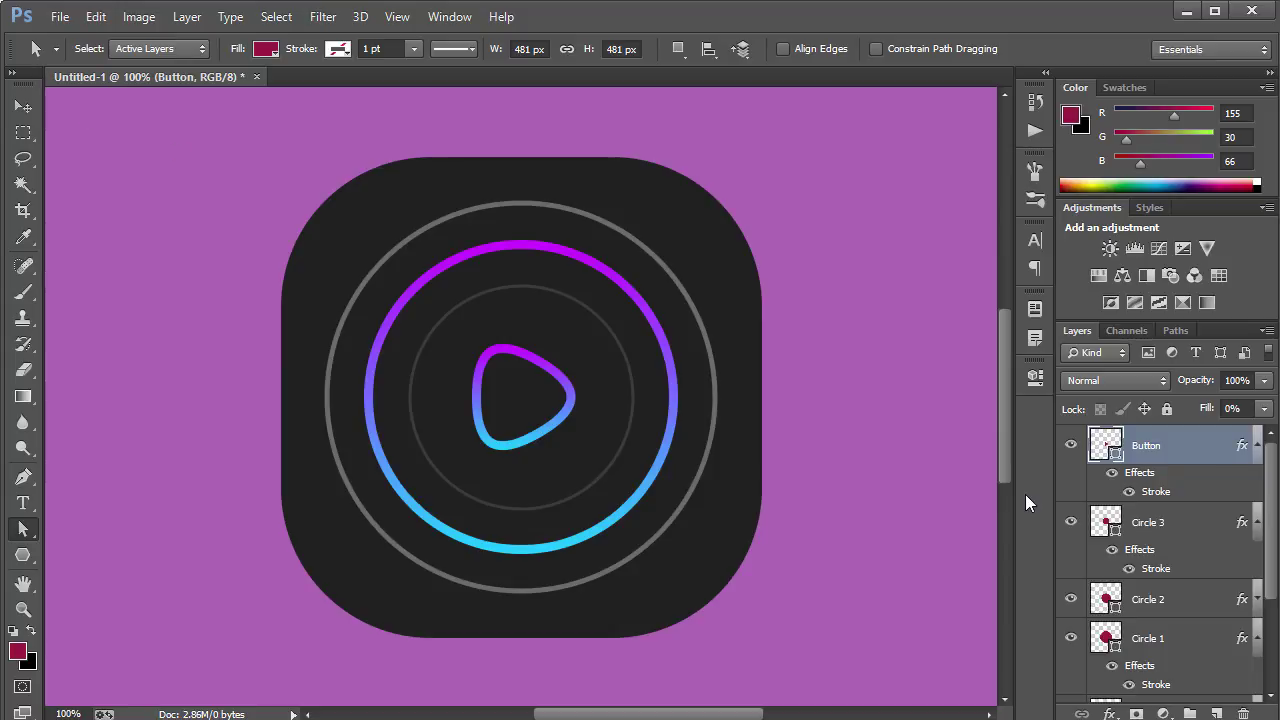
{"action": "double_click", "coordinate": [1228, 457]}
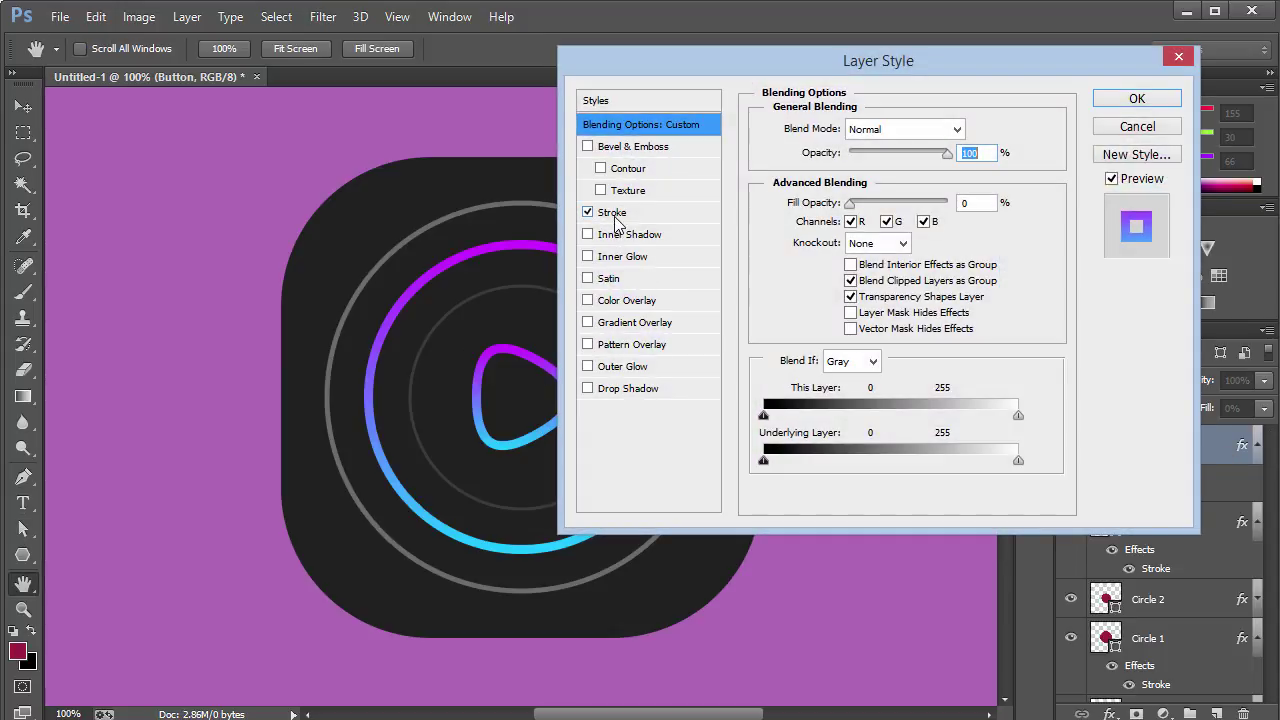
{"action": "left_click", "coordinate": [614, 214]}
{"action": "type", "text": "12"}
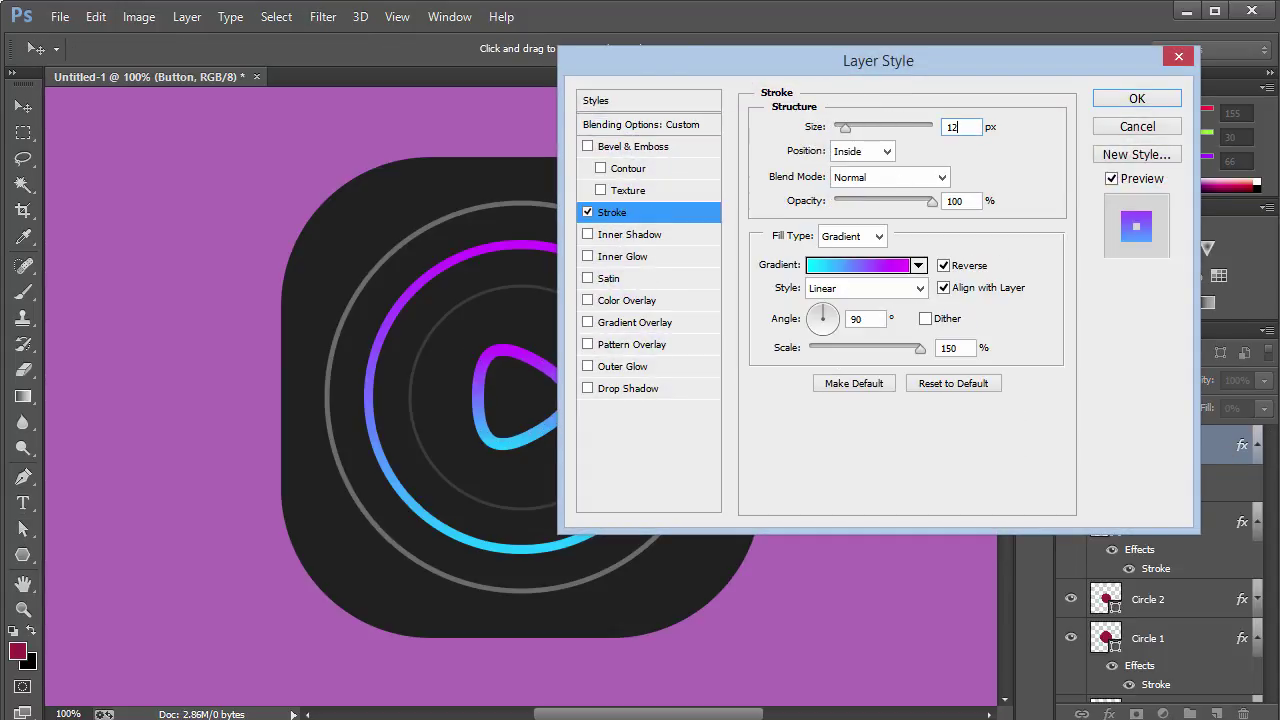
{"action": "key", "text": "Up"}
{"action": "key", "text": "Return"}
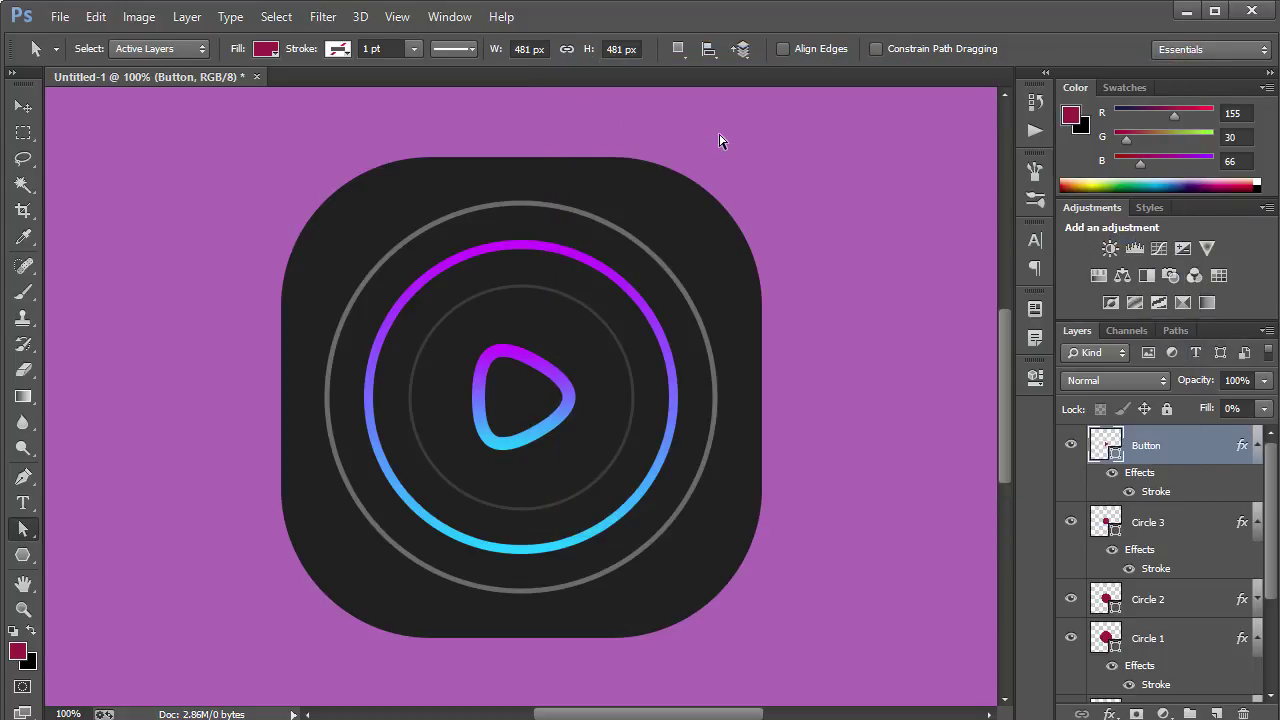
- Align the play triangle on the Button layer to the horizontal centre and try to nudge it right
{"action": "left_click", "coordinate": [23, 106]}
{"action": "left_click", "coordinate": [504, 49]}
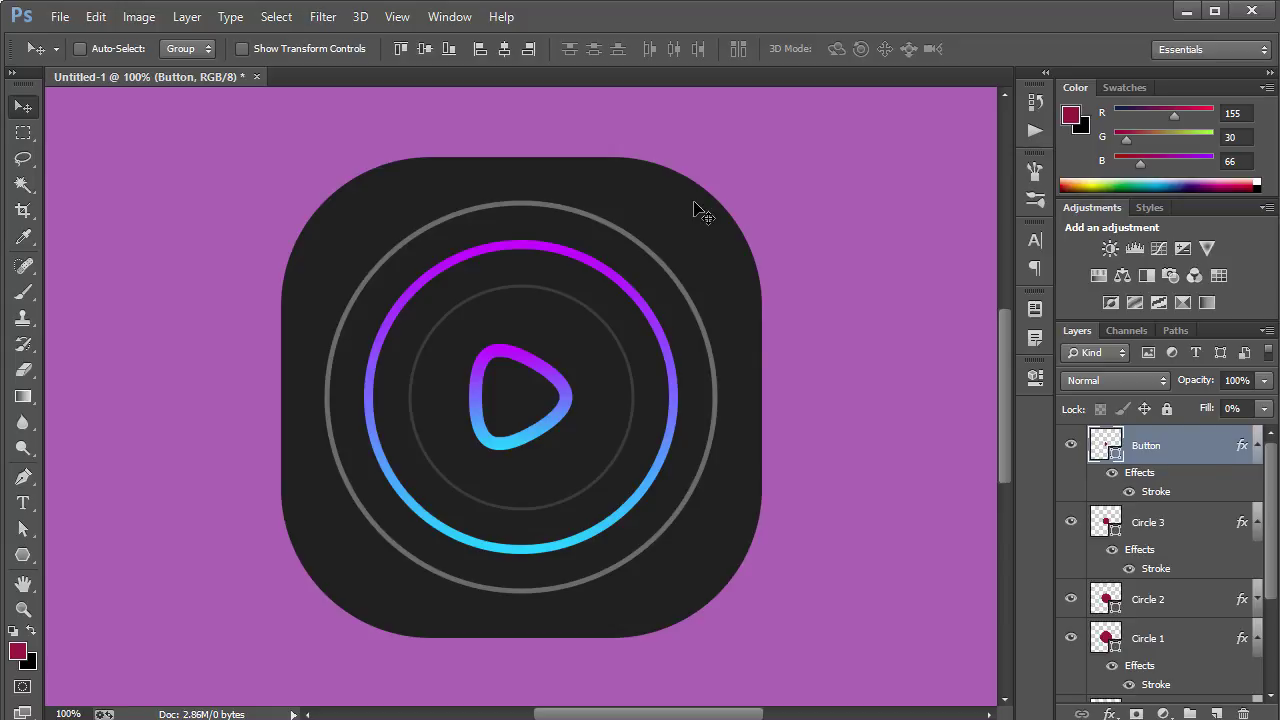
{"action": "key", "text": "Right"}
{"action": "key", "text": "Return"}
{"action": "key", "text": "Right"}
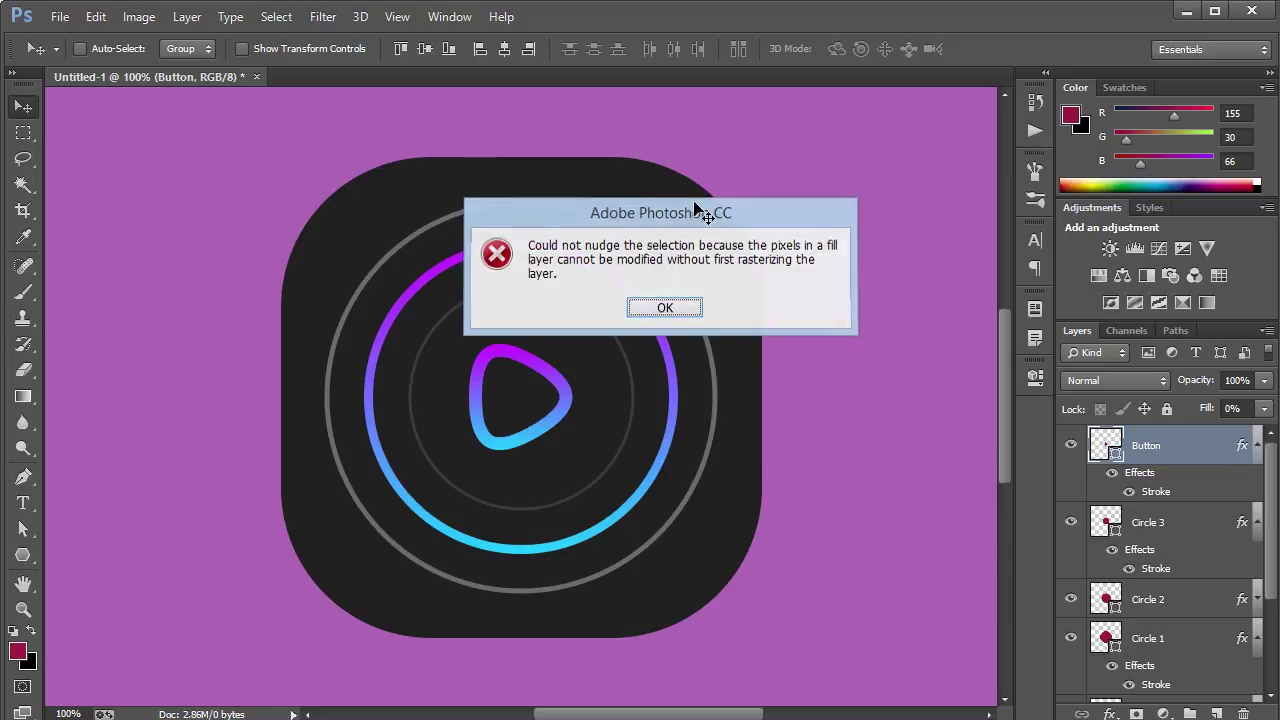
{"action": "key", "text": "Return"}
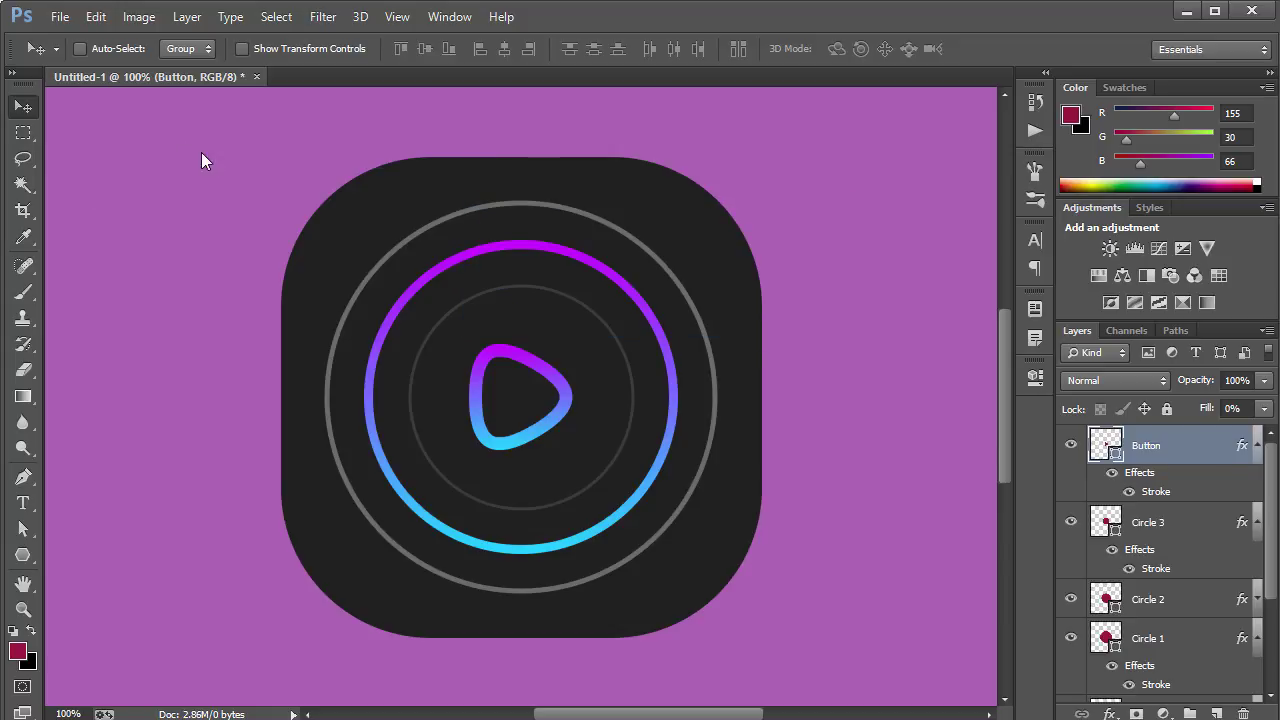
- Nudge the play triangle about 5 px to the right
{"action": "key", "text": "Right"}
{"action": "key", "text": "Right"}
{"action": "key", "text": "Right"}
{"action": "key", "text": "Right"}
{"action": "key", "text": "Right"}
{"action": "key", "text": "Right"}
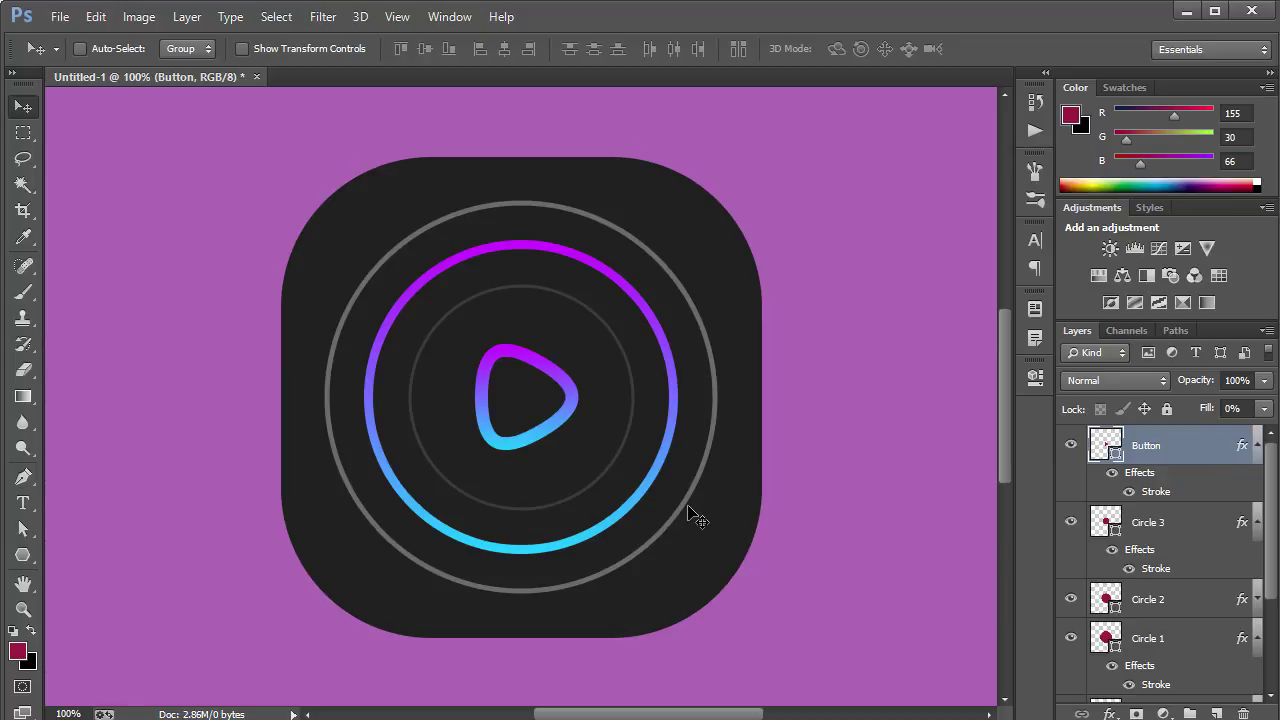
- Add a drop shadow to Circle 1 with a distance of 0 px and a size of 12 px
{"action": "double_click", "coordinate": [1214, 640]}
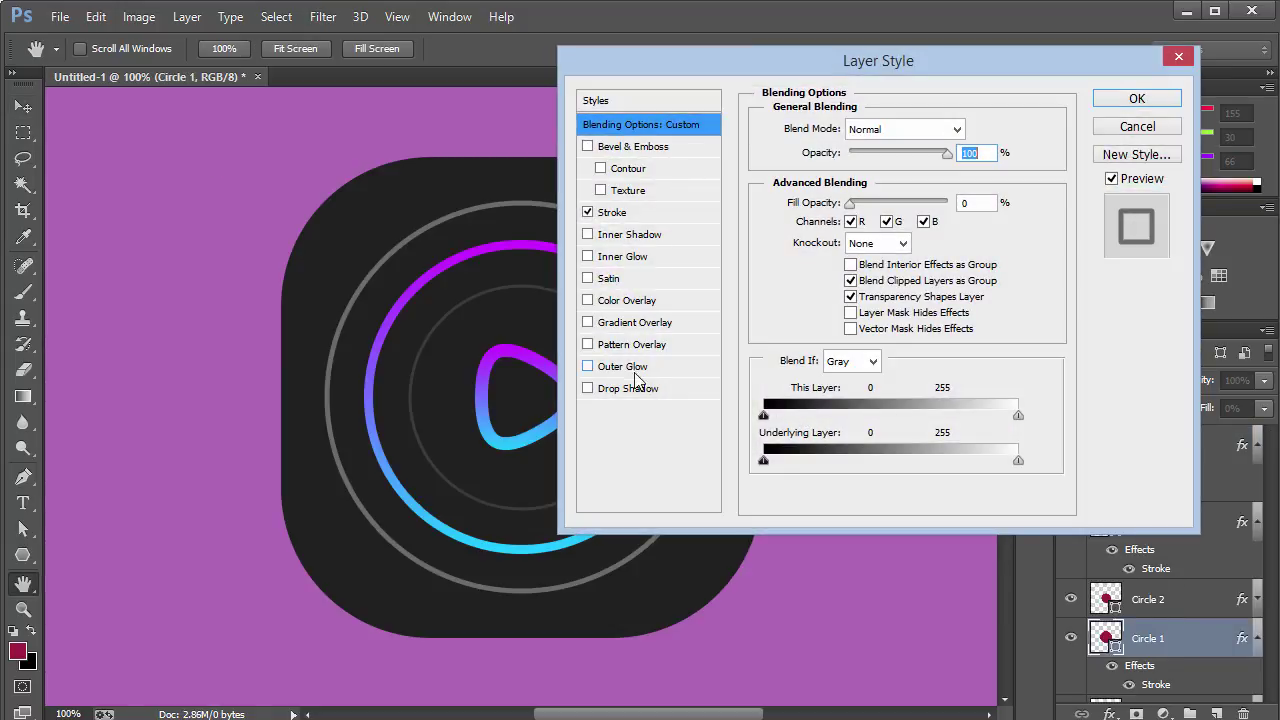
{"action": "left_click", "coordinate": [630, 389]}
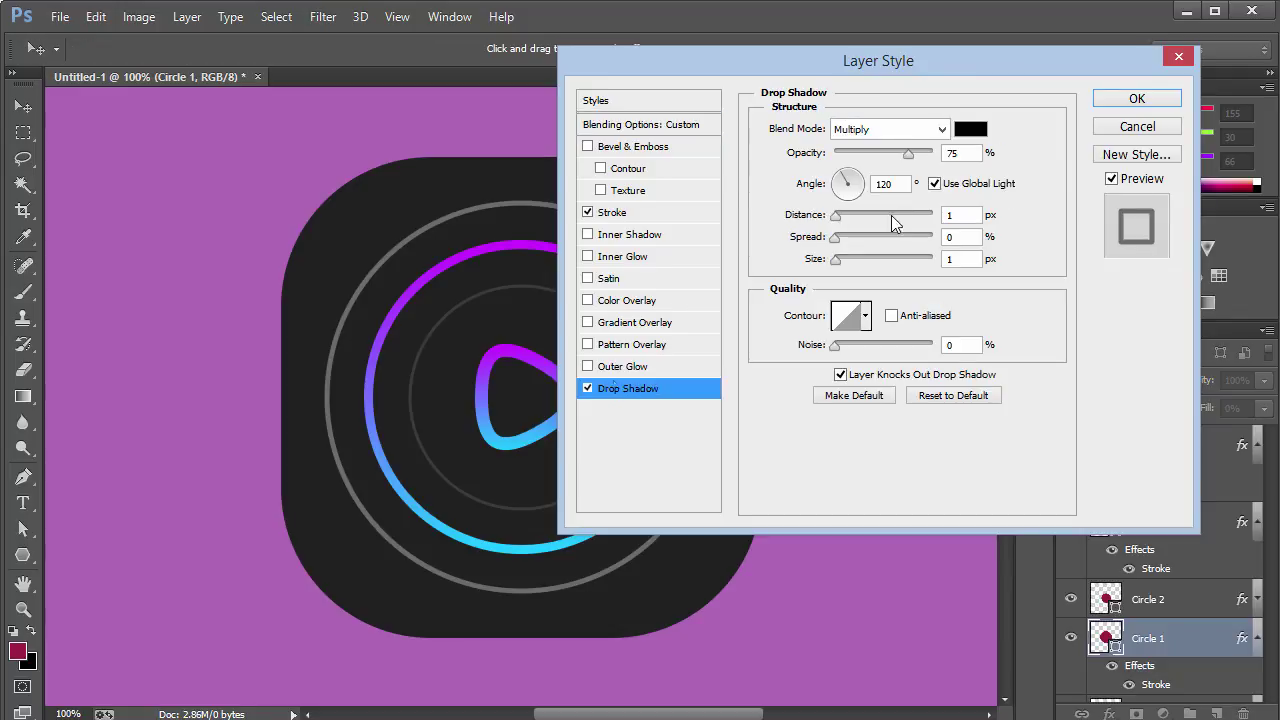
{"action": "double_click", "coordinate": [962, 215]}
{"action": "type", "text": "0"}
{"action": "key", "text": "Up"}
{"action": "key", "text": "Up"}
{"action": "key", "text": "Up"}
{"action": "key", "text": "Up"}
{"action": "key", "text": "Up"}
{"action": "key", "text": "Up"}
{"action": "key", "text": "Up"}
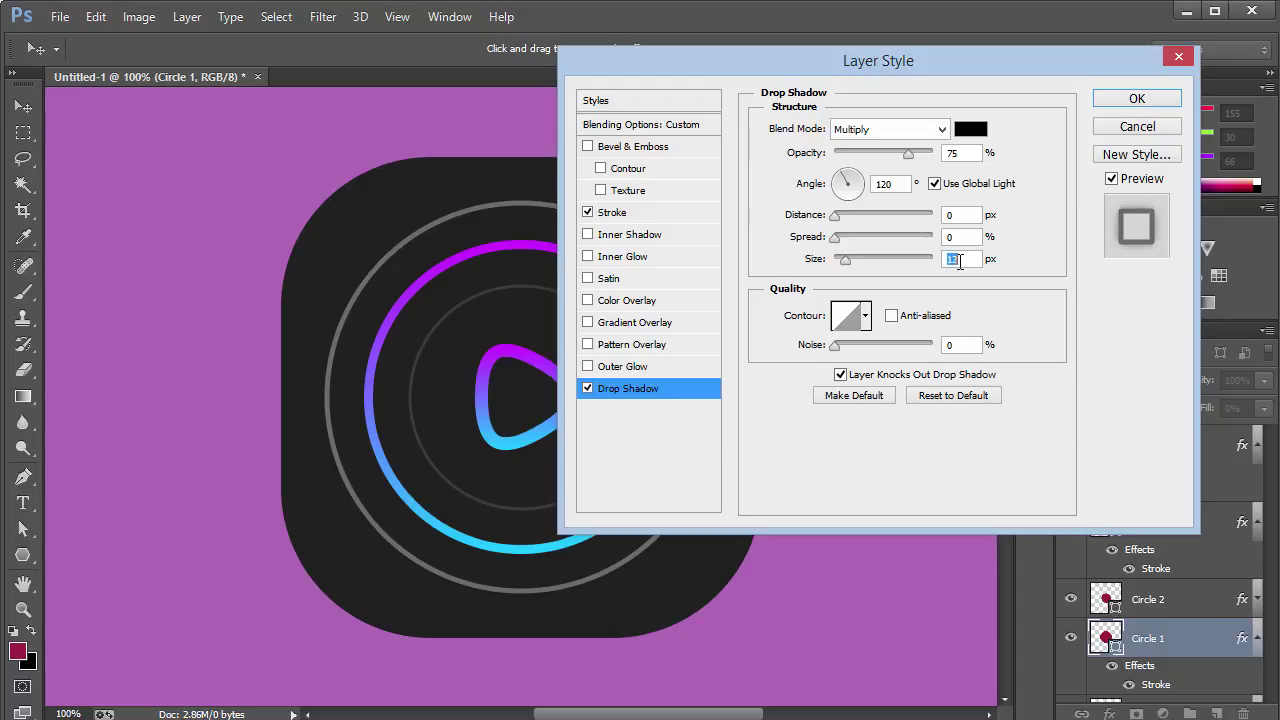
- Set the drop shadow of Circle 1 to 100% opacity and a size of 7 px
{"action": "left_click", "coordinate": [950, 153]}
{"action": "key", "text": "shift+Up"}
{"action": "key", "text": "shift+Up"}
{"action": "key", "text": "shift+Up"}
{"action": "left_click", "coordinate": [956, 259]}
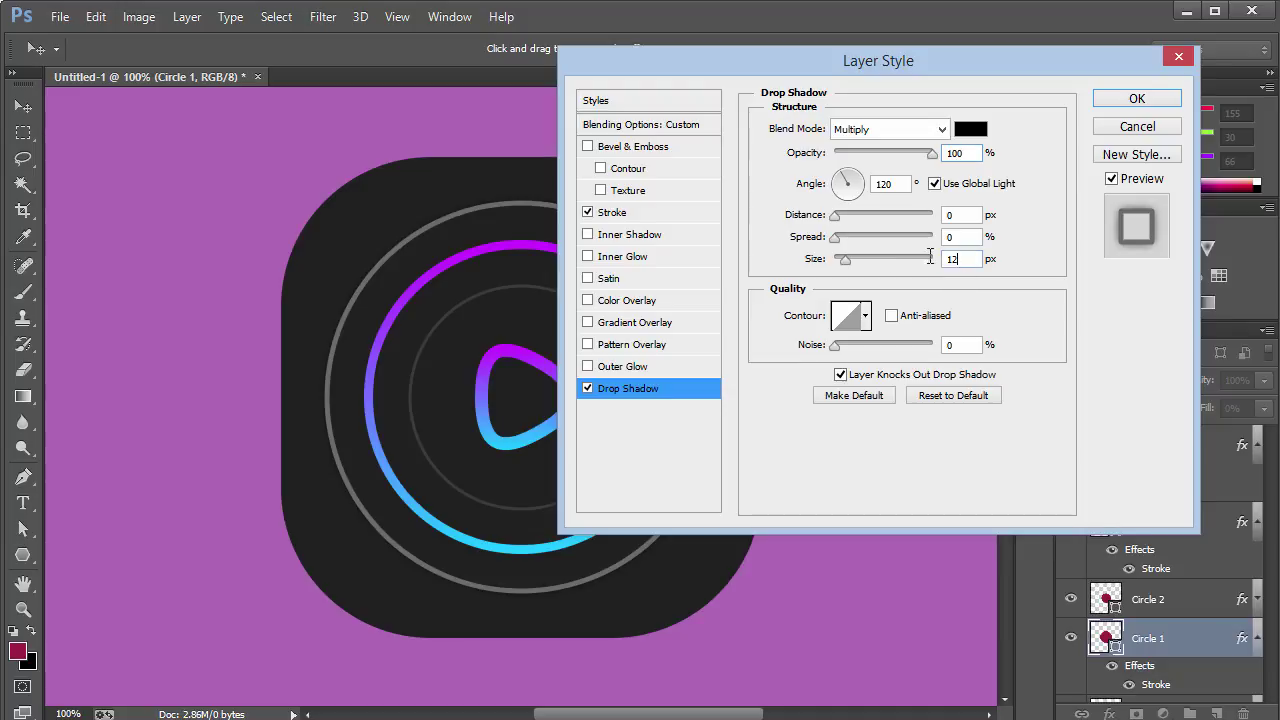
{"action": "type", "text": "10"}
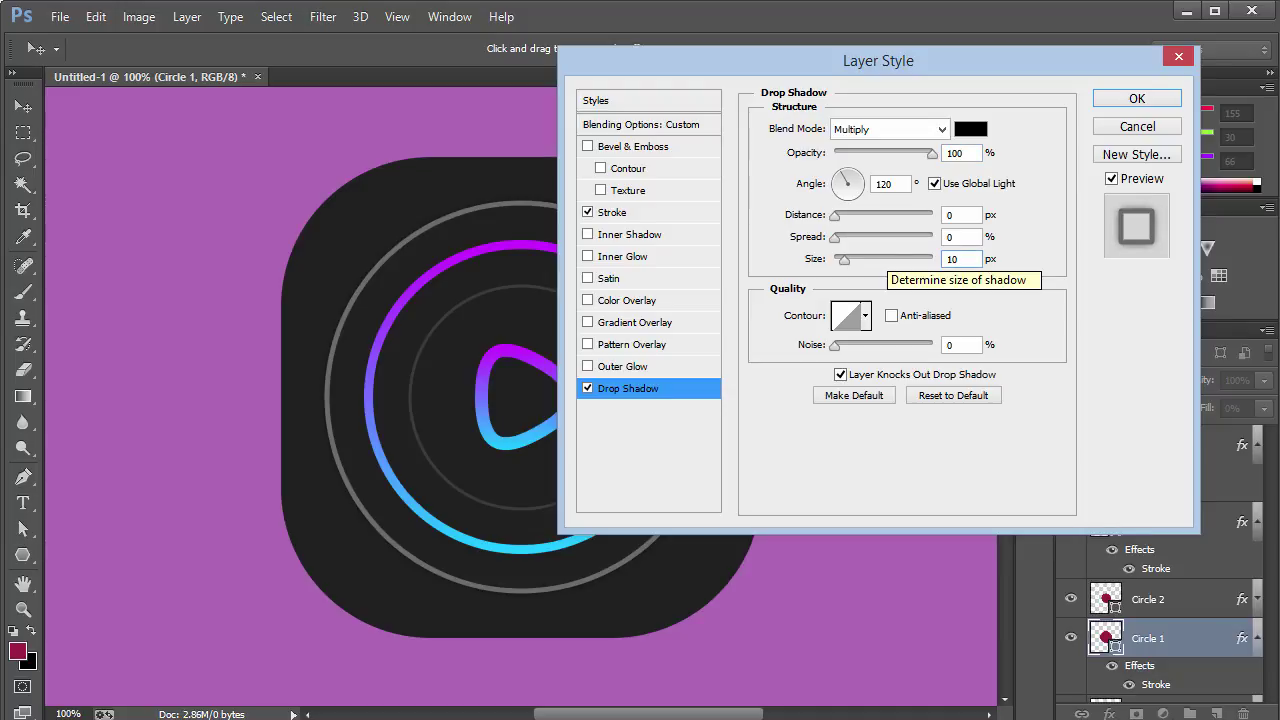
{"action": "key", "text": "BackSpace"}
{"action": "key", "text": "BackSpace"}
{"action": "type", "text": "6"}
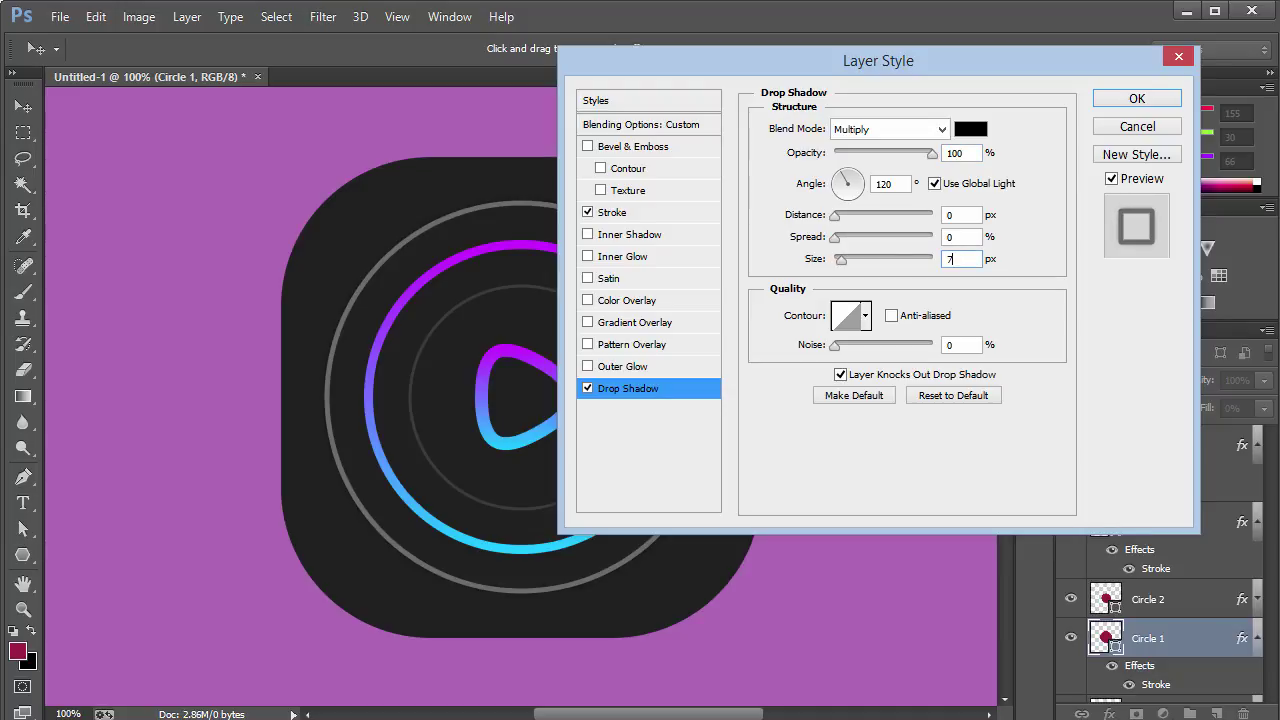
{"action": "key", "text": "Return"}
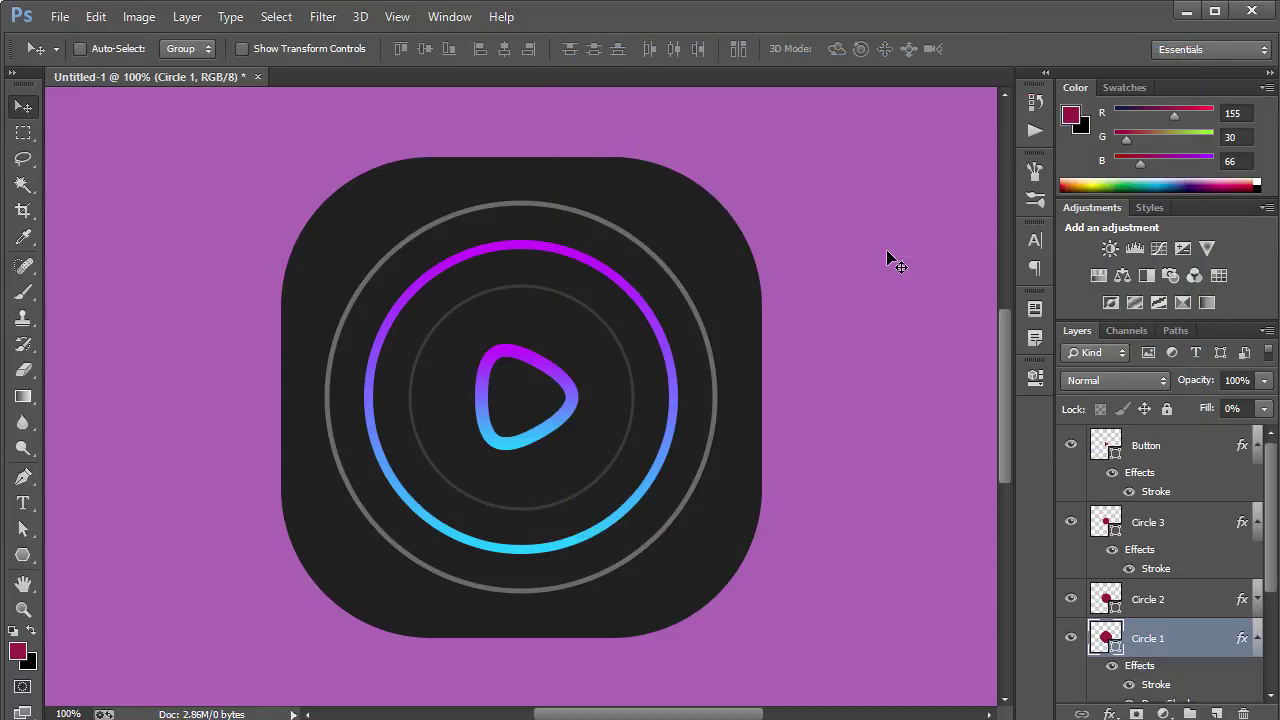
- Add a drop shadow to Circle 2 with 100% opacity, 0 px distance and 10 px size
{"action": "double_click", "coordinate": [1184, 593]}
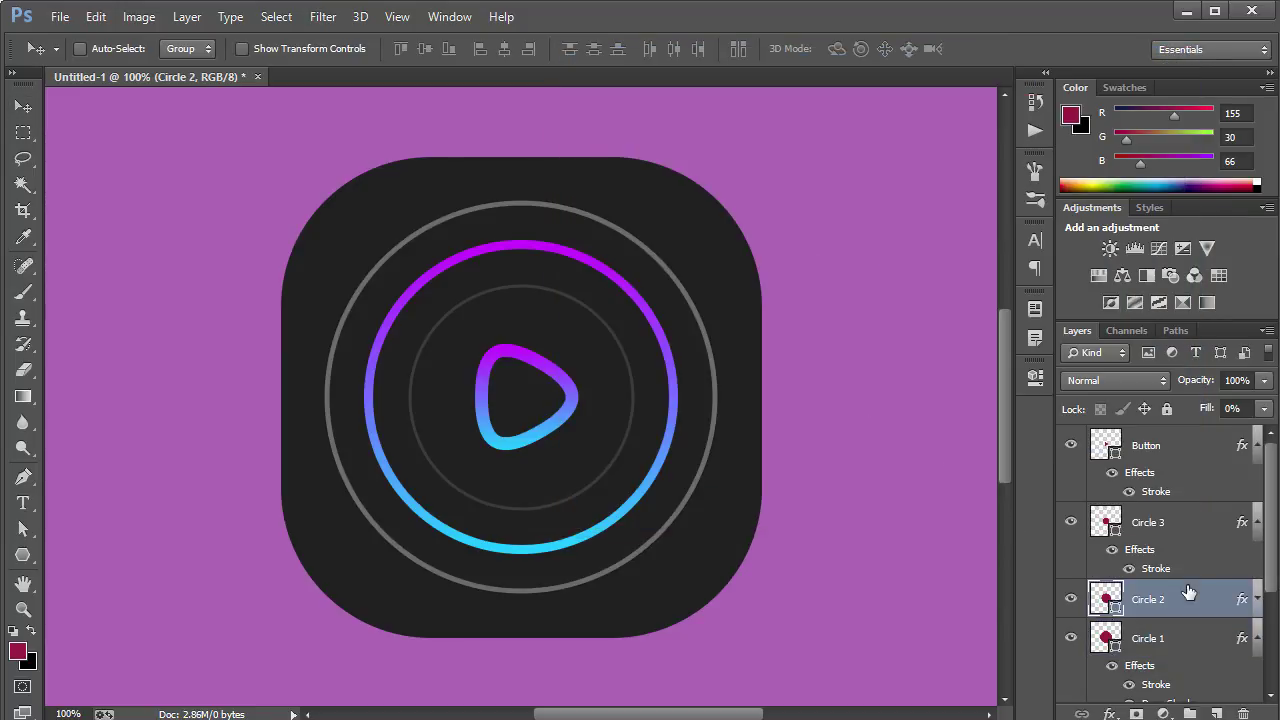
{"action": "left_click", "coordinate": [616, 391]}
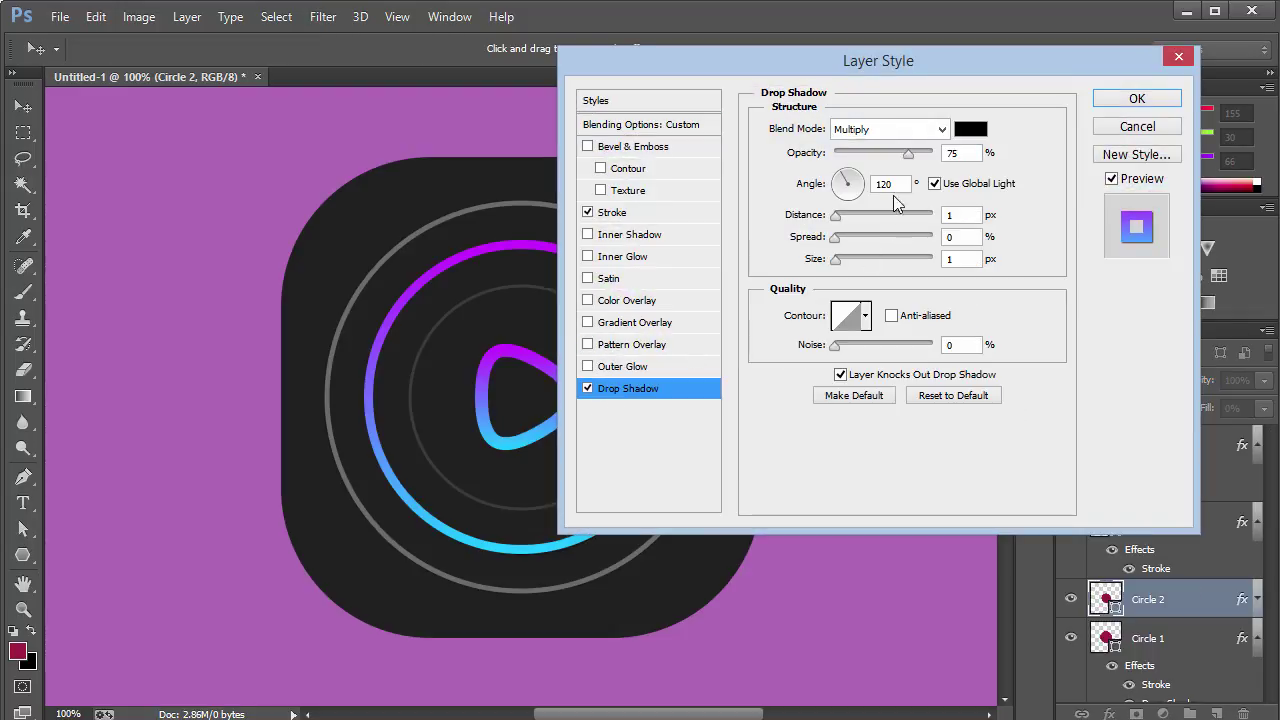
{"action": "type", "text": "0"}
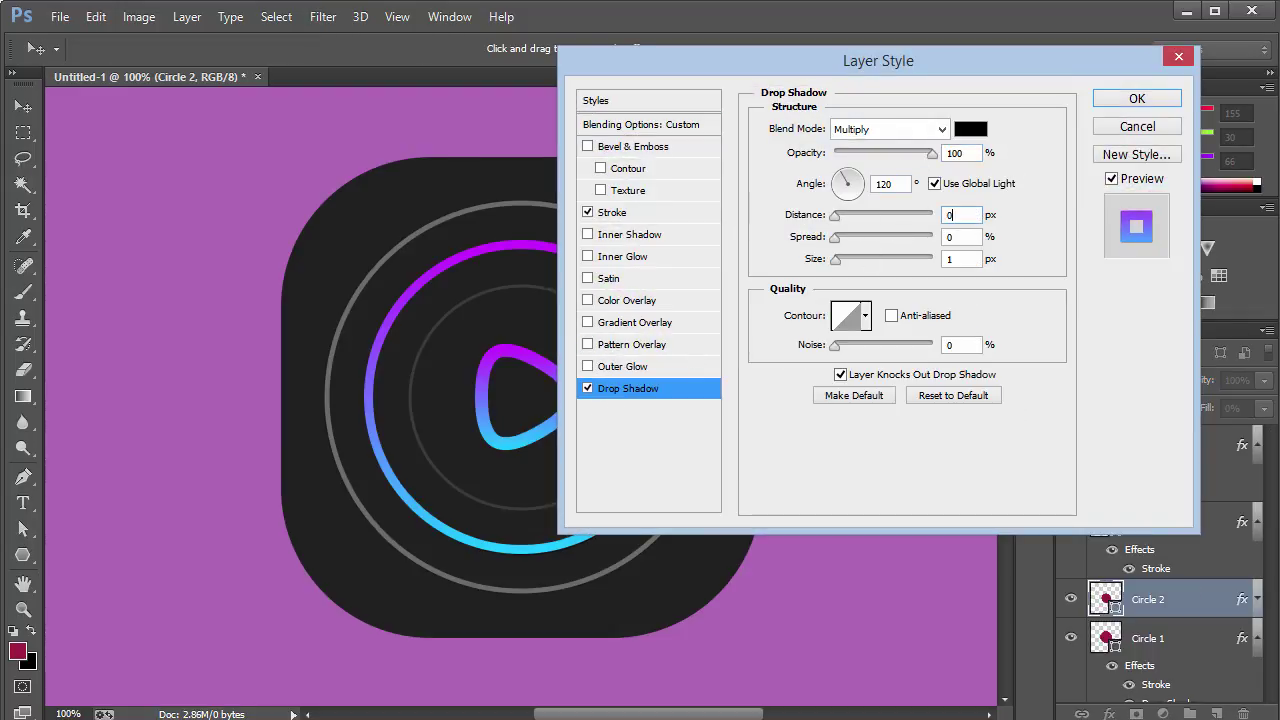
{"action": "key", "text": "Tab"}
{"action": "left_click", "coordinate": [964, 263]}
{"action": "key", "text": "Up"}
{"action": "key", "text": "Up"}
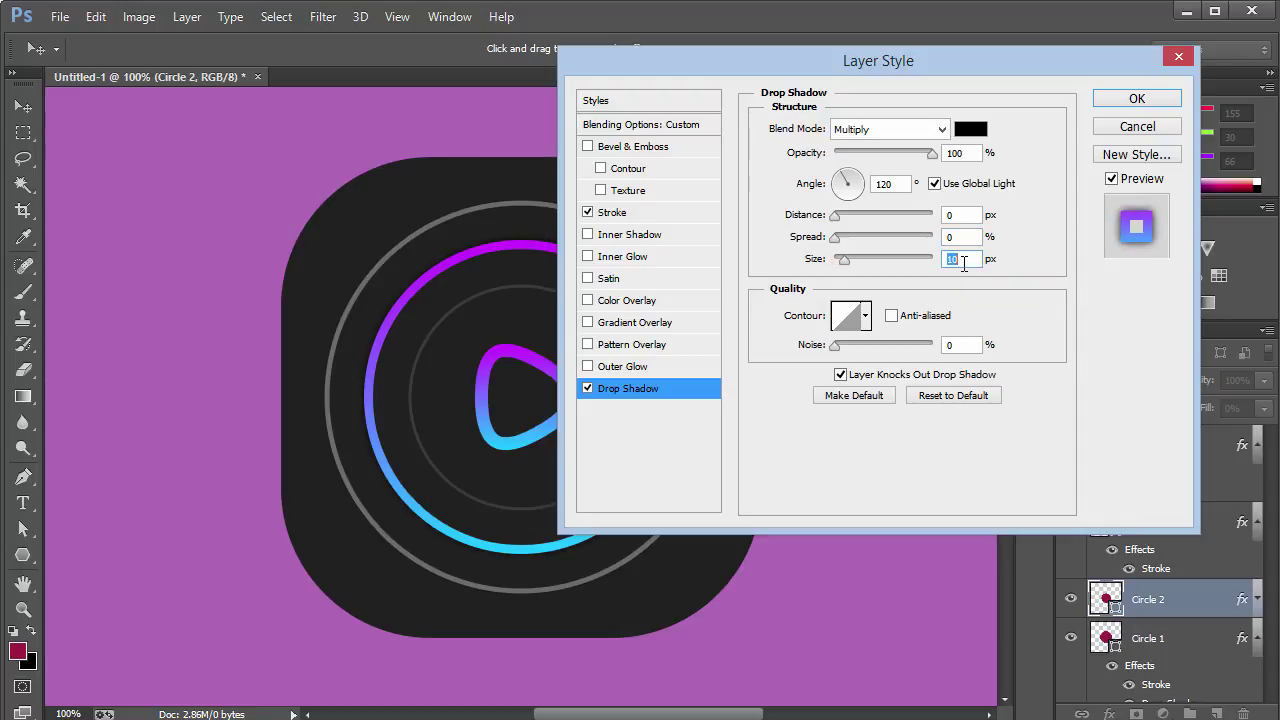
{"action": "key", "text": "Return"}
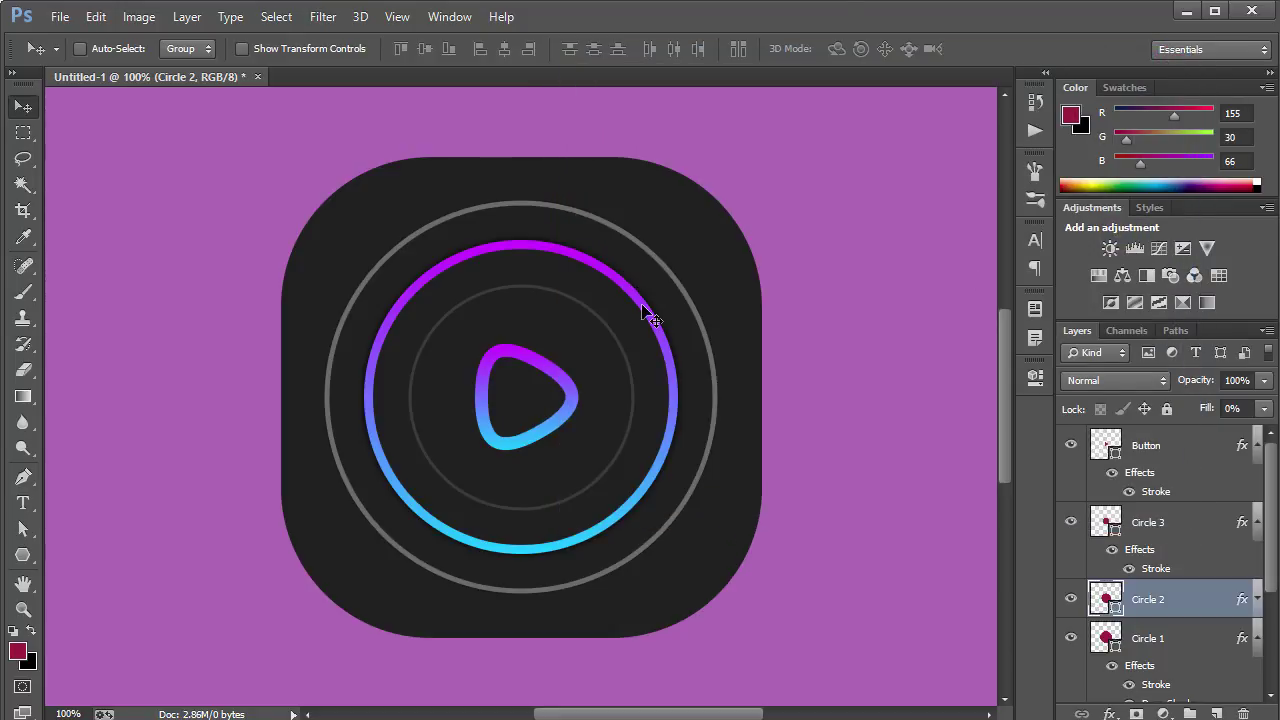
{"action": "double_click", "coordinate": [1185, 524]}
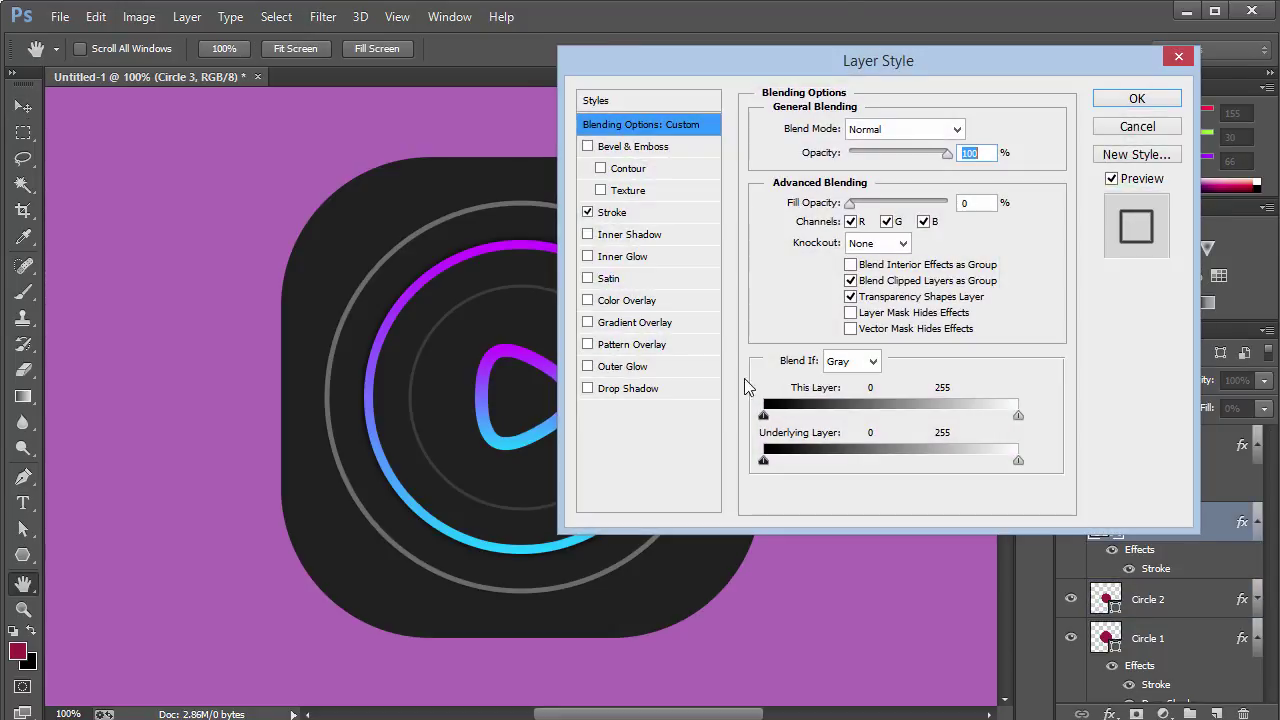
{"action": "left_click", "coordinate": [1120, 131]}
{"action": "right_click", "coordinate": [1205, 638]}
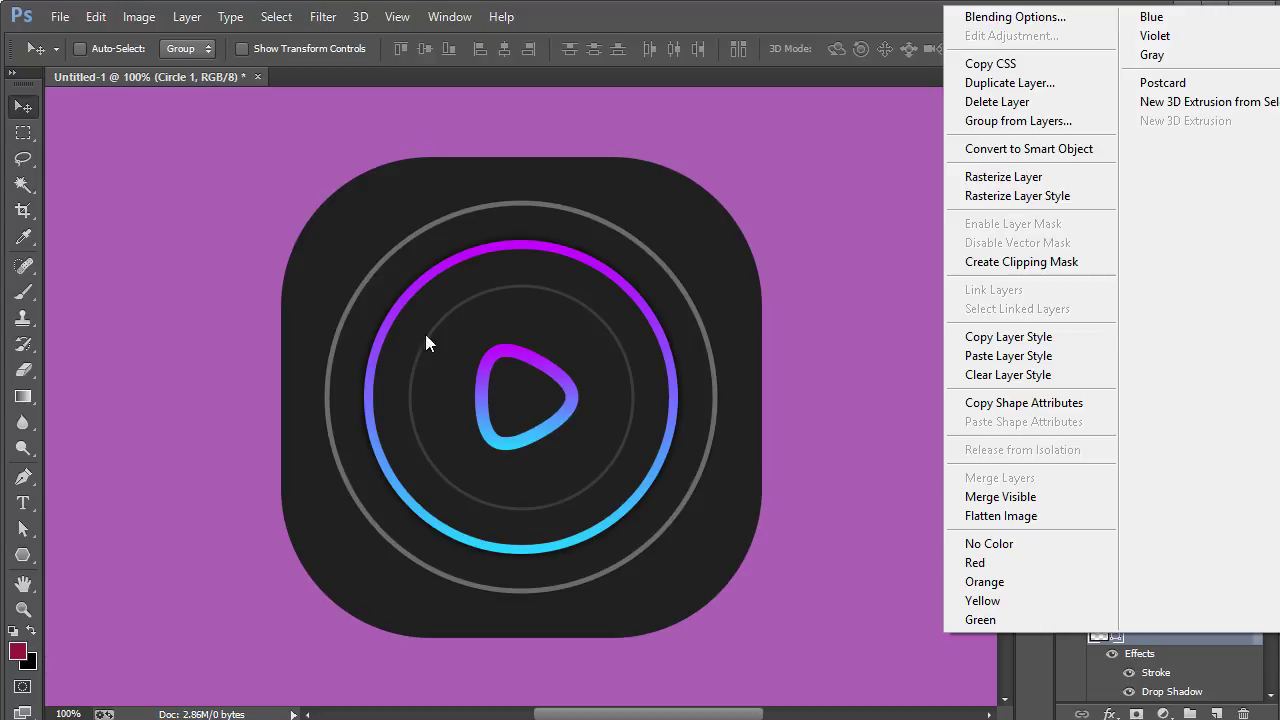
{"action": "left_click", "coordinate": [692, 260]}
- Add a drop shadow to Circle 3 with 100% opacity, 0 px distance and 6 px size
{"action": "double_click", "coordinate": [1208, 508]}
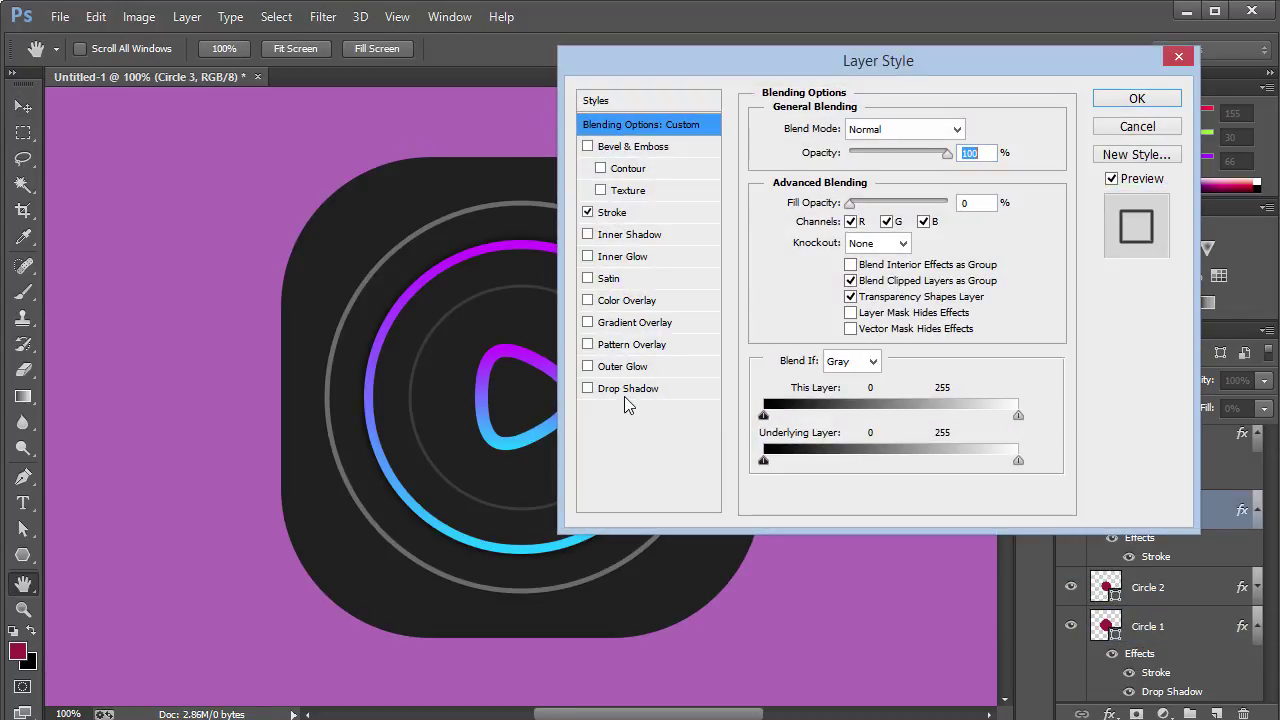
{"action": "left_click", "coordinate": [626, 392]}
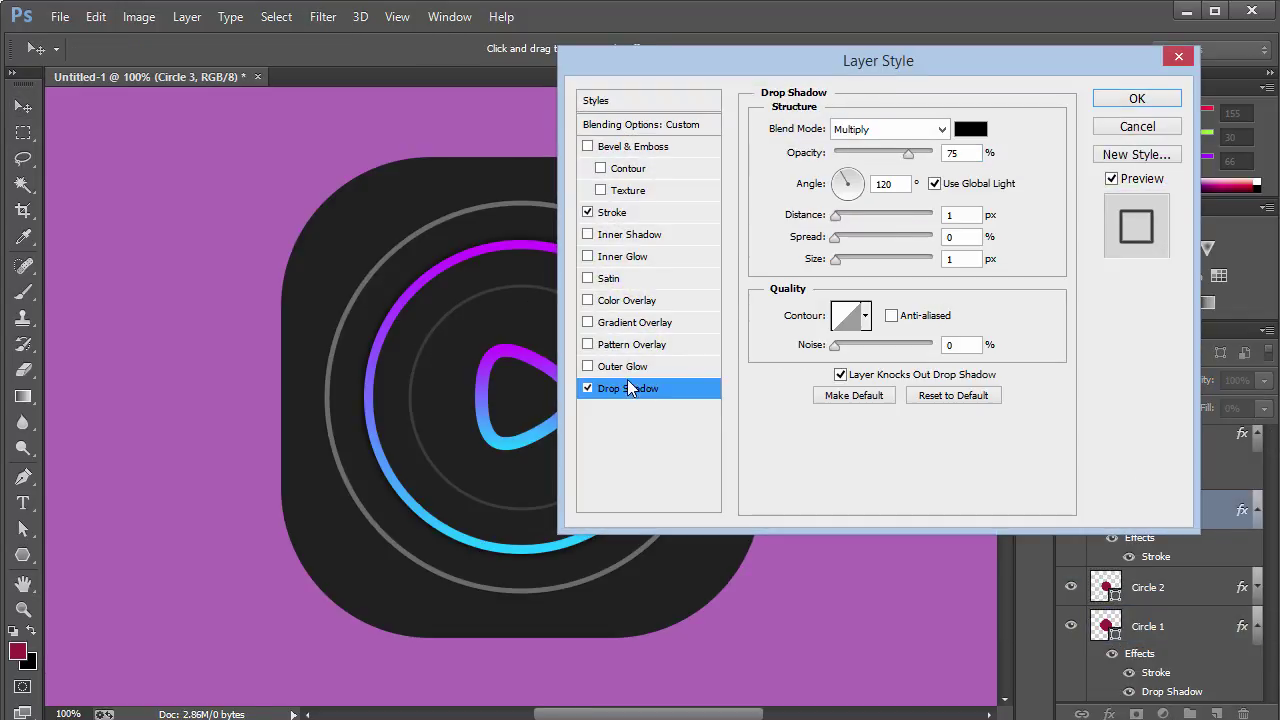
{"action": "left_click_drag", "start_coordinate": [907, 152], "coordinate": [938, 152]}
{"action": "type", "text": "0"}
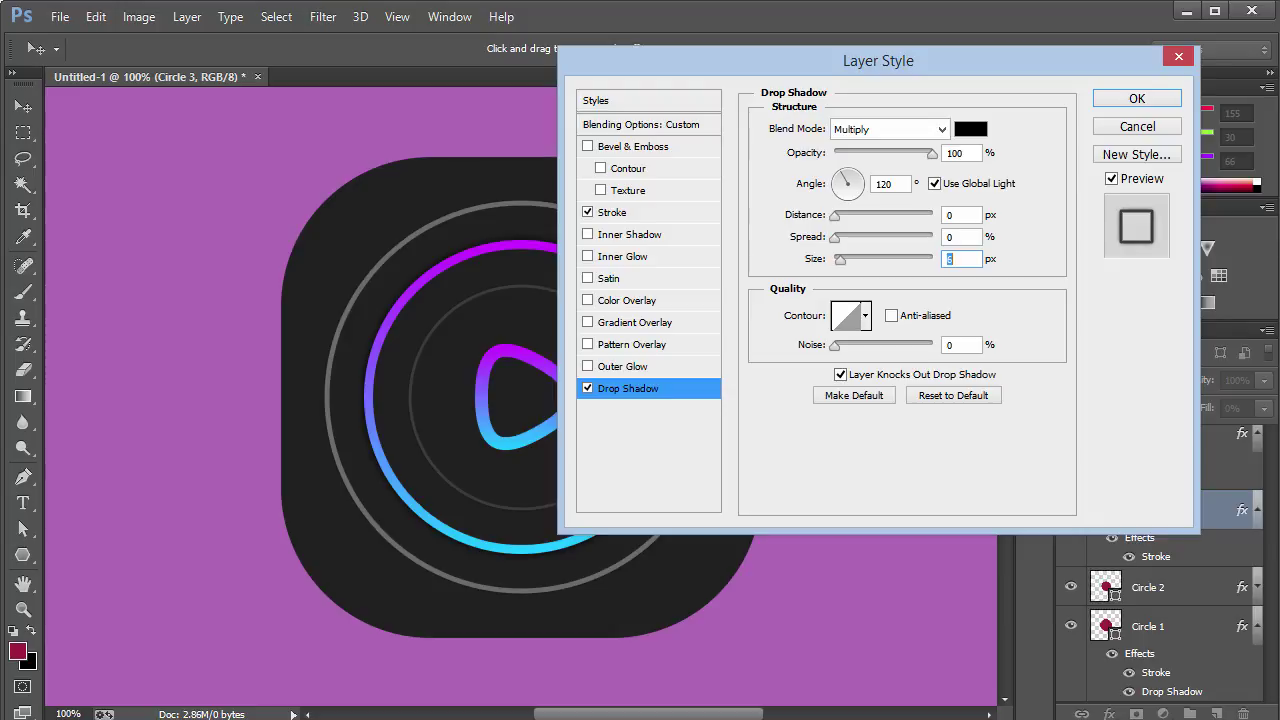
{"action": "key", "text": "Return"}
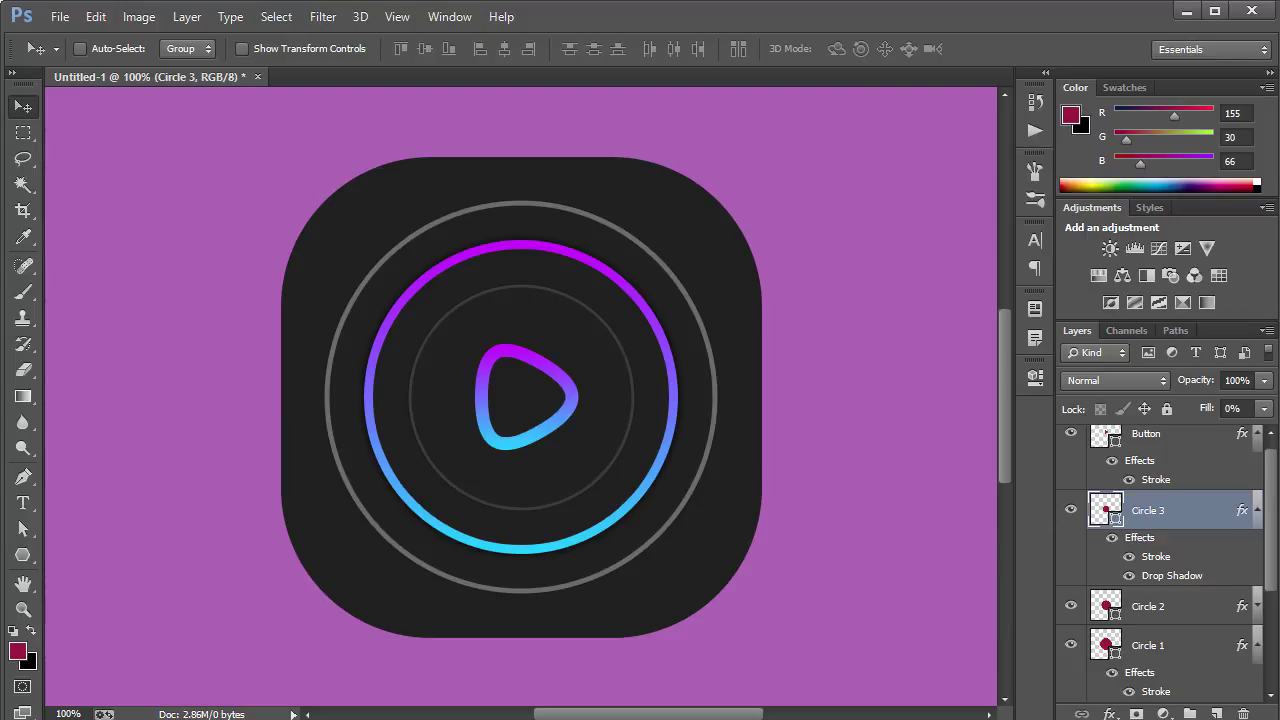
- Copy the layer style of Circle 2, including its drop shadow, and paste it onto the Button layer
{"action": "right_click", "coordinate": [1186, 500]}
{"action": "left_click", "coordinate": [851, 440]}
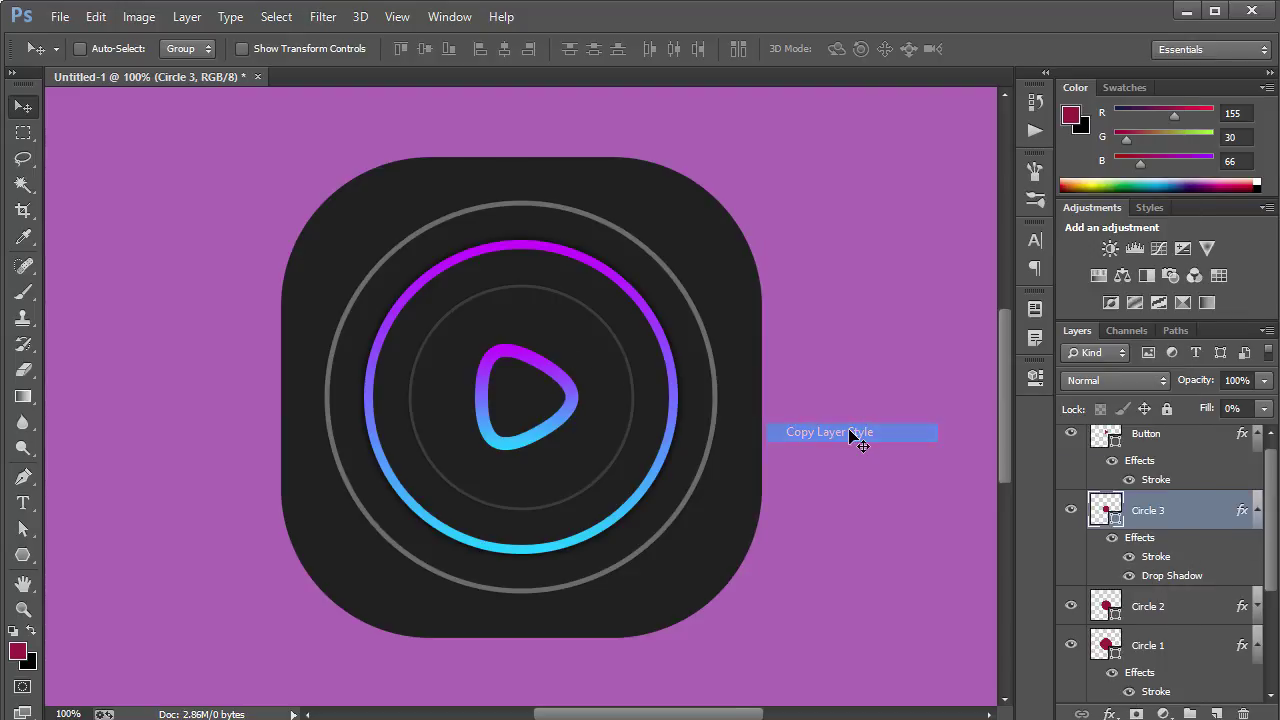
{"action": "left_click", "coordinate": [1257, 512]}
{"action": "right_click", "coordinate": [1204, 537]}
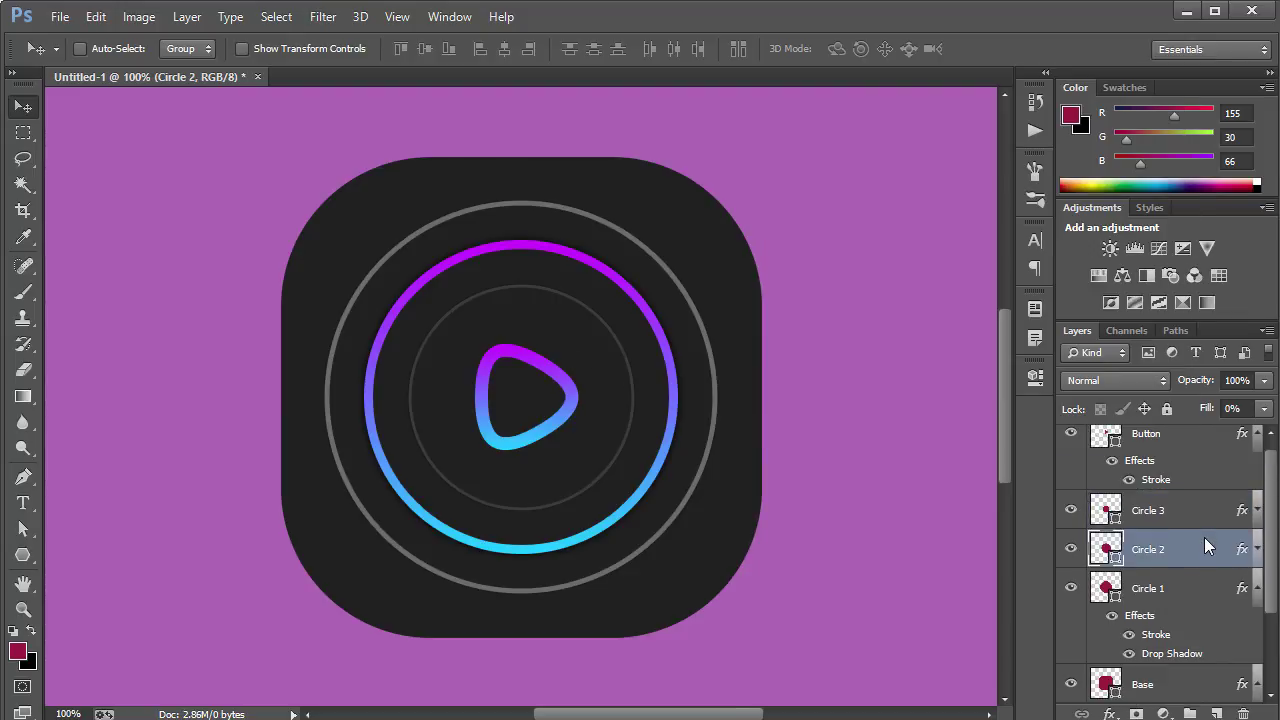
{"action": "left_click", "coordinate": [933, 429]}
{"action": "right_click", "coordinate": [1210, 447]}
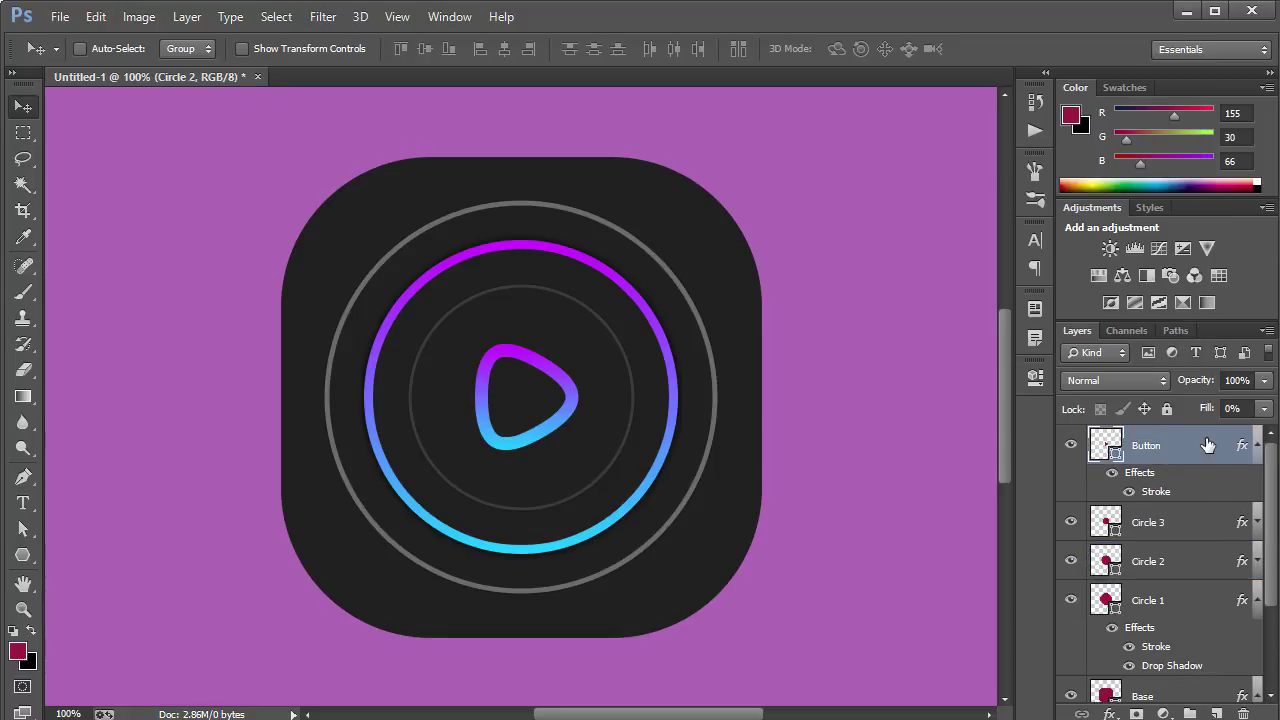
{"action": "left_click", "coordinate": [842, 455]}
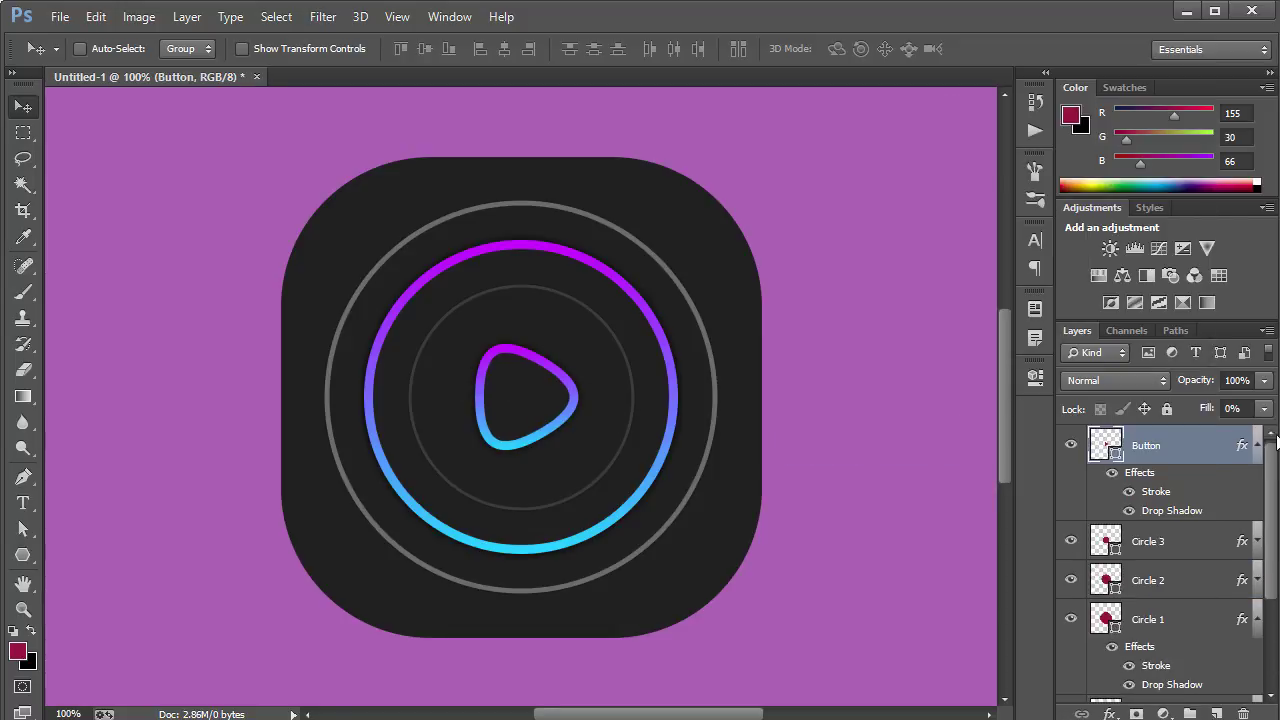
- Increase the stroke size of the Button layer slightly to thicken the triangle's gradient outline
{"action": "double_click", "coordinate": [1207, 440]}
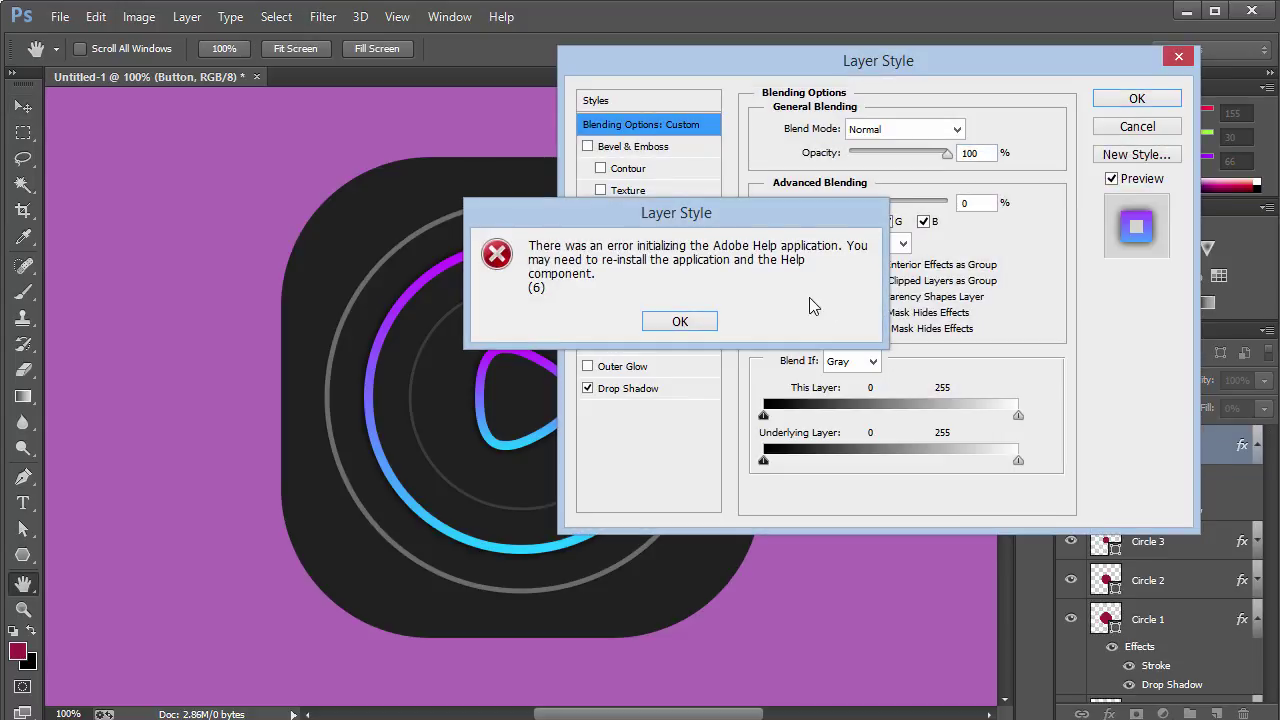
{"action": "left_click", "coordinate": [680, 321]}
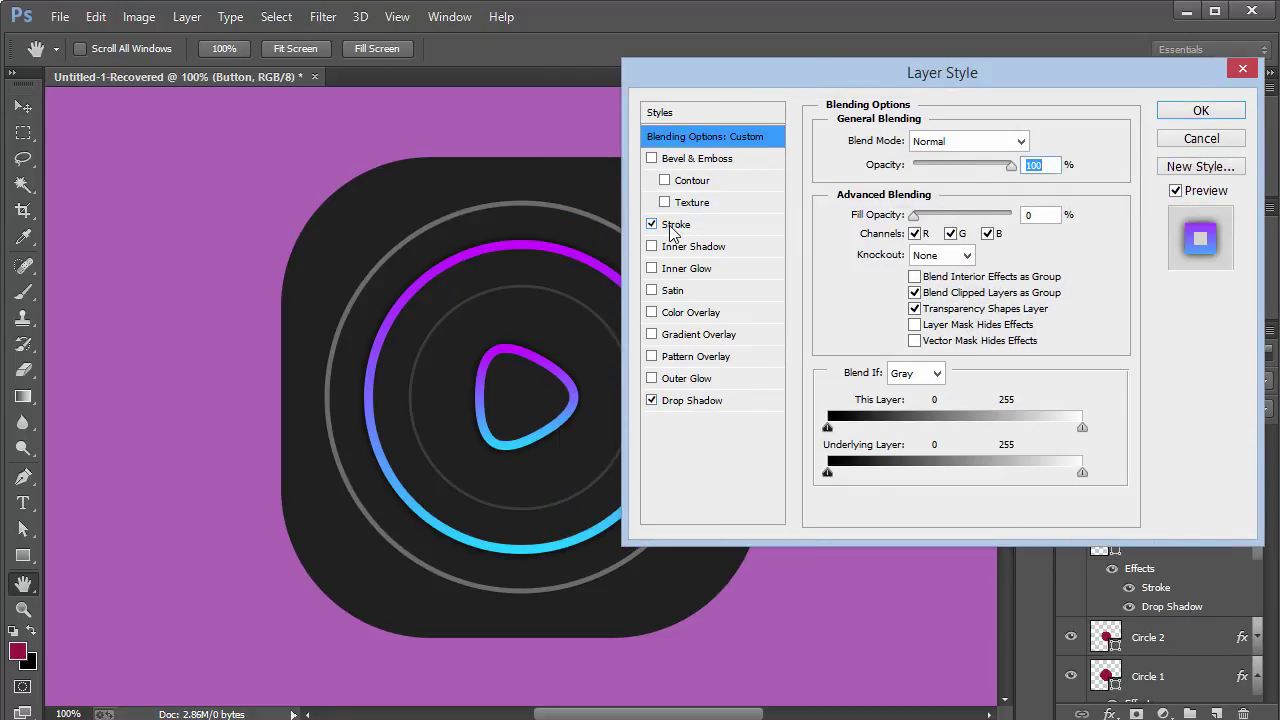
{"action": "left_click", "coordinate": [676, 224]}
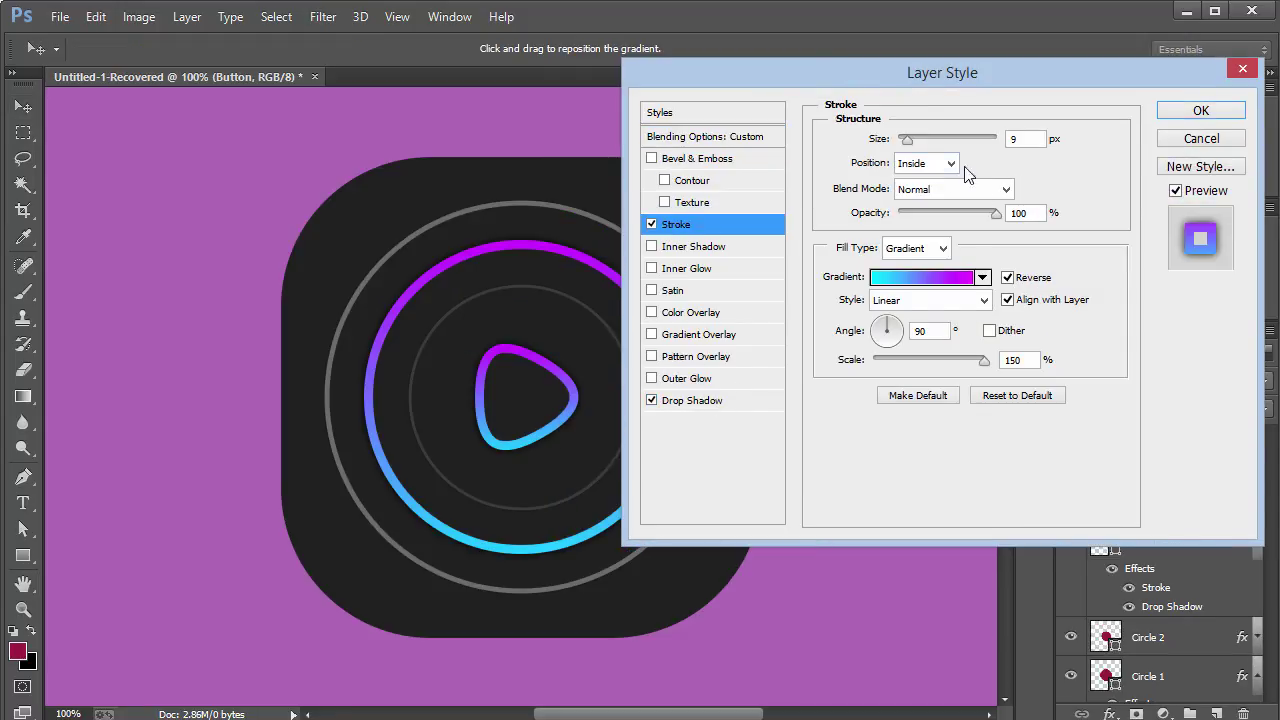
{"action": "key", "text": "Up"}
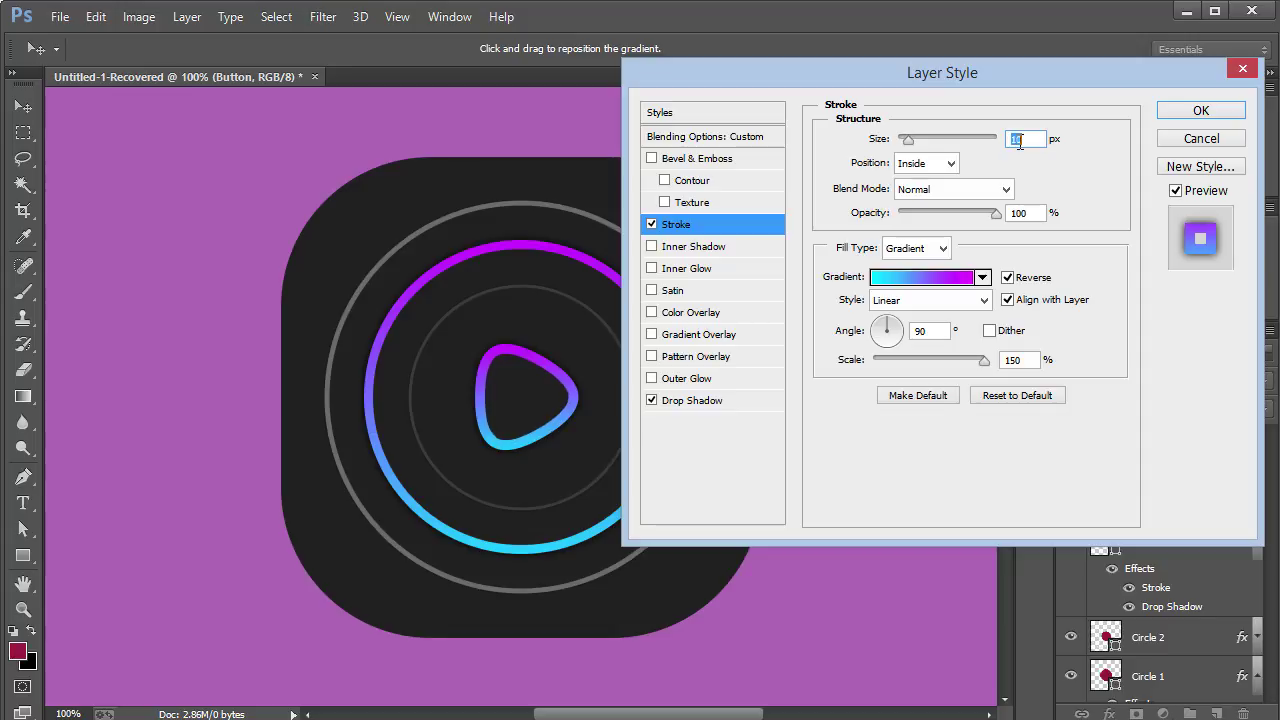
{"action": "key", "text": "Up"}
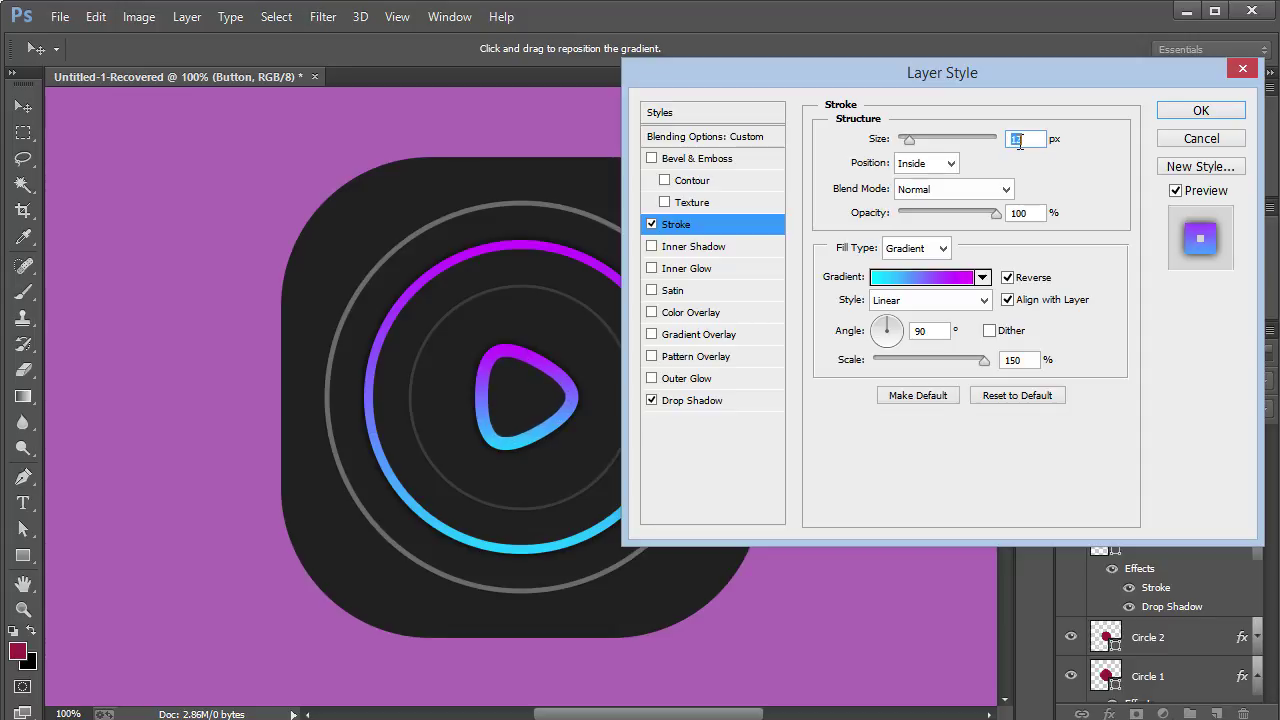
{"action": "key", "text": "Up"}
{"action": "key", "text": "Return"}
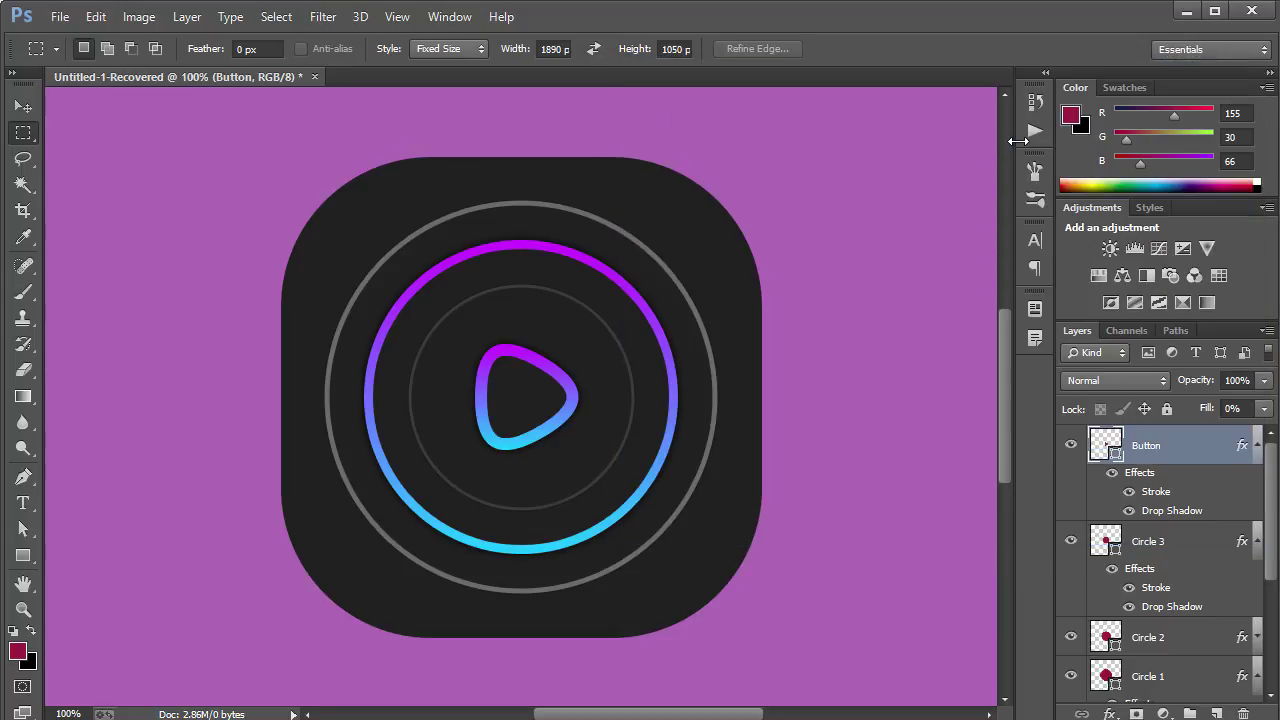
- Set the opacity of the Button layer's drop shadow to 75%
{"action": "double_click", "coordinate": [1192, 452]}
{"action": "left_click", "coordinate": [720, 400]}
{"action": "double_click", "coordinate": [1041, 162]}
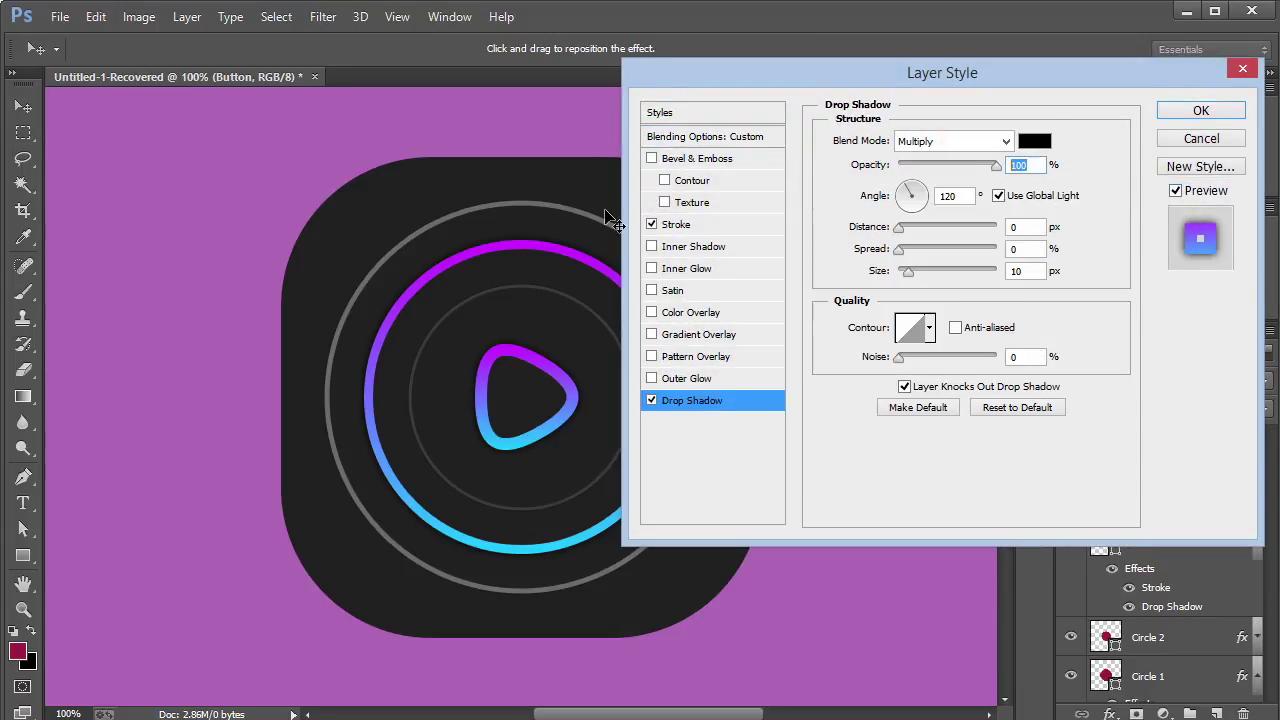
{"action": "type", "text": "75"}
{"action": "key", "text": "Return"}
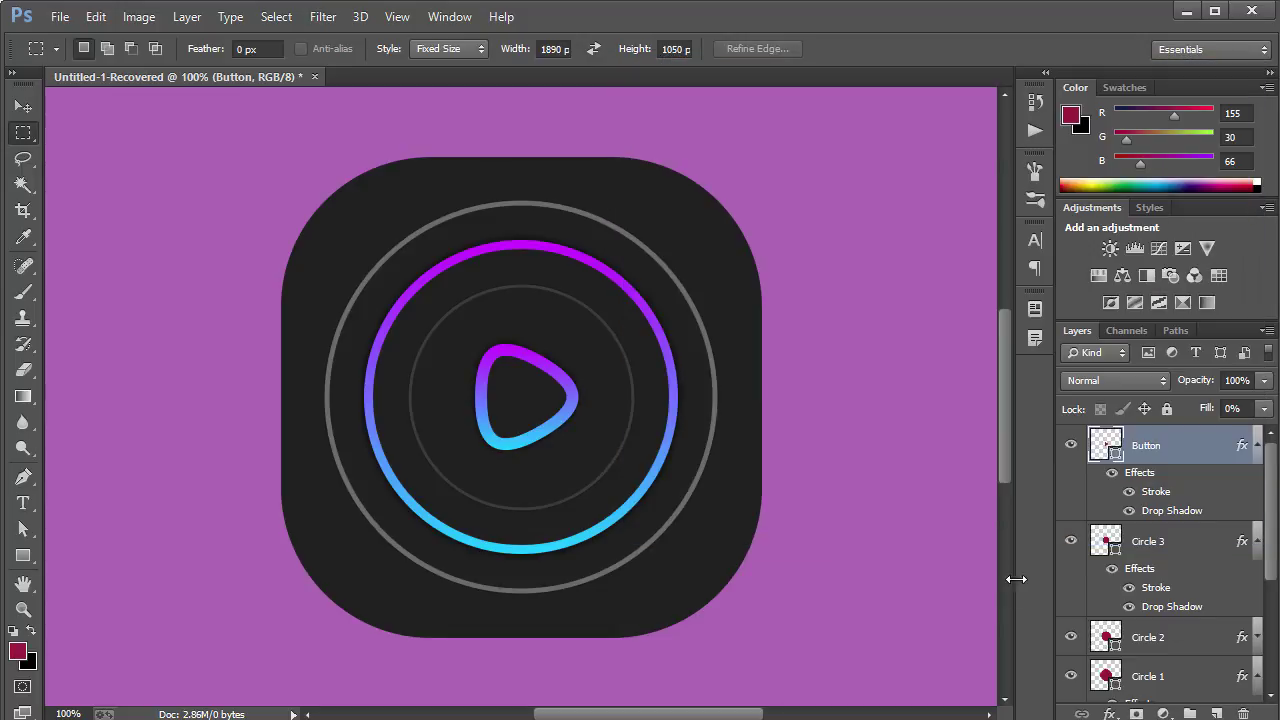
- Set the opacity of Circle 2's drop shadow to 75%
{"action": "left_click", "coordinate": [1198, 637]}
{"action": "key", "text": "space"}
{"action": "double_click", "coordinate": [1192, 637]}
{"action": "left_click", "coordinate": [700, 400]}
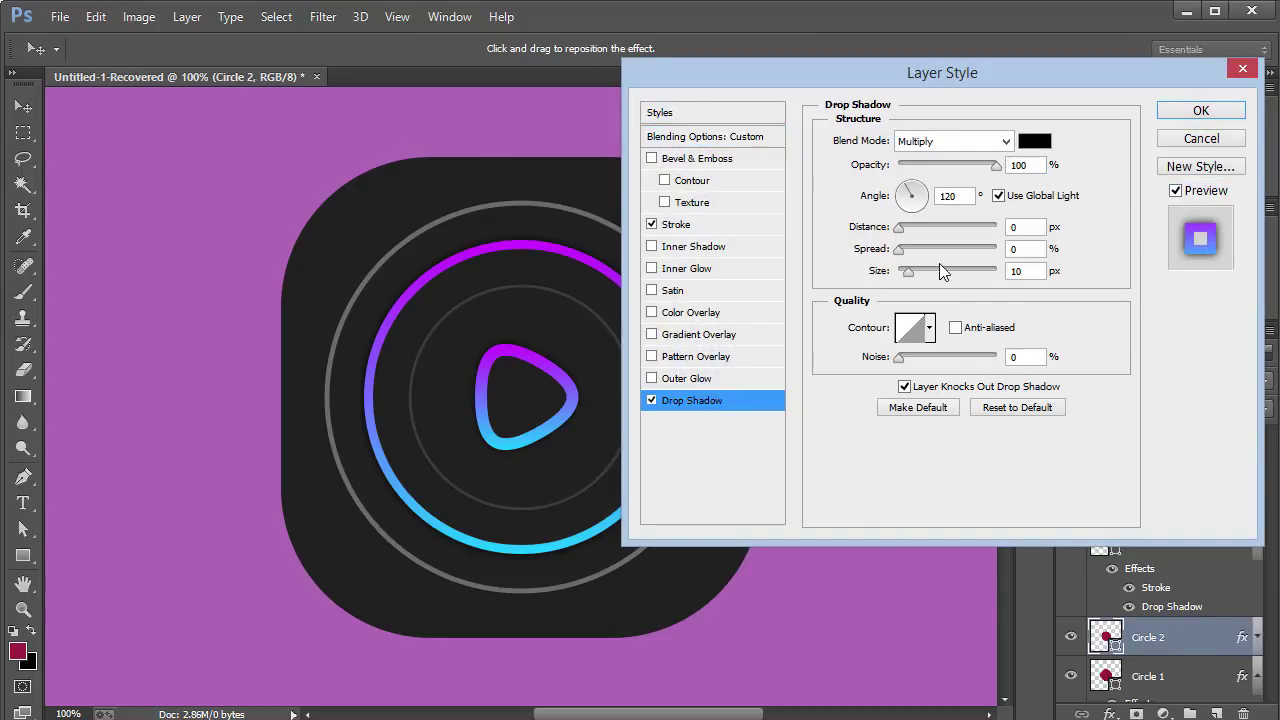
{"action": "type", "text": "75"}
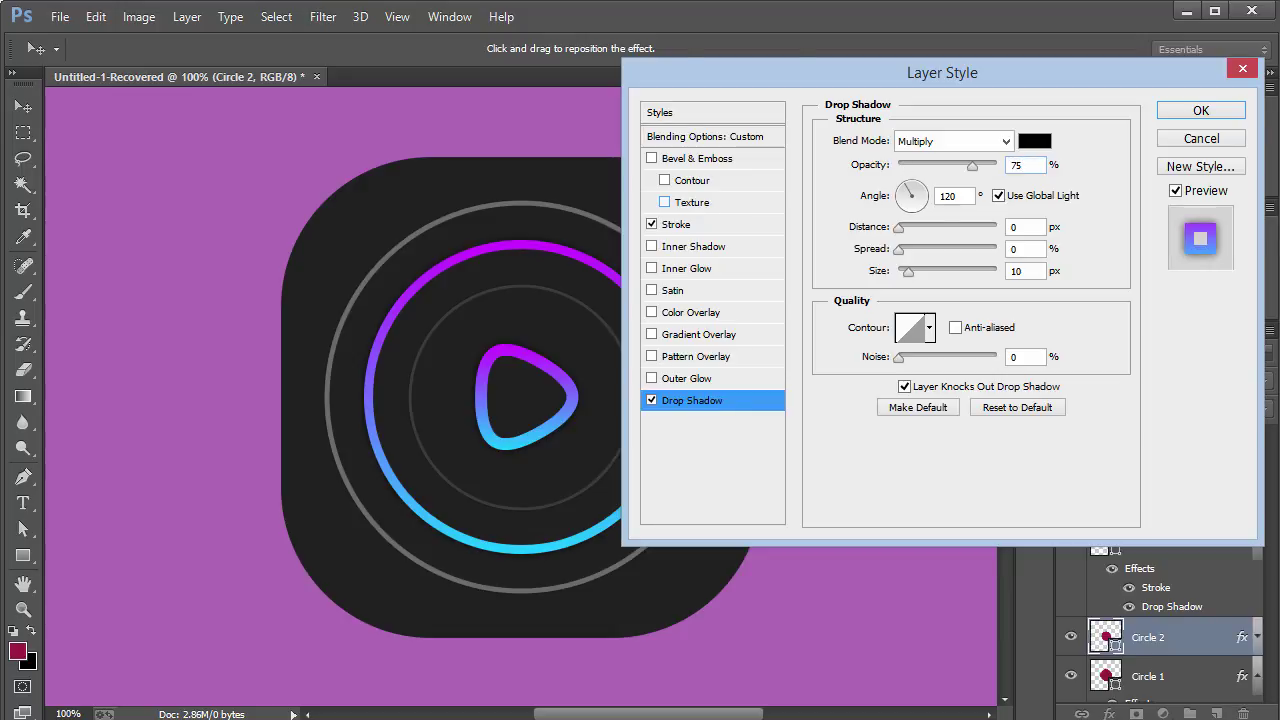
{"action": "key", "text": "Return"}
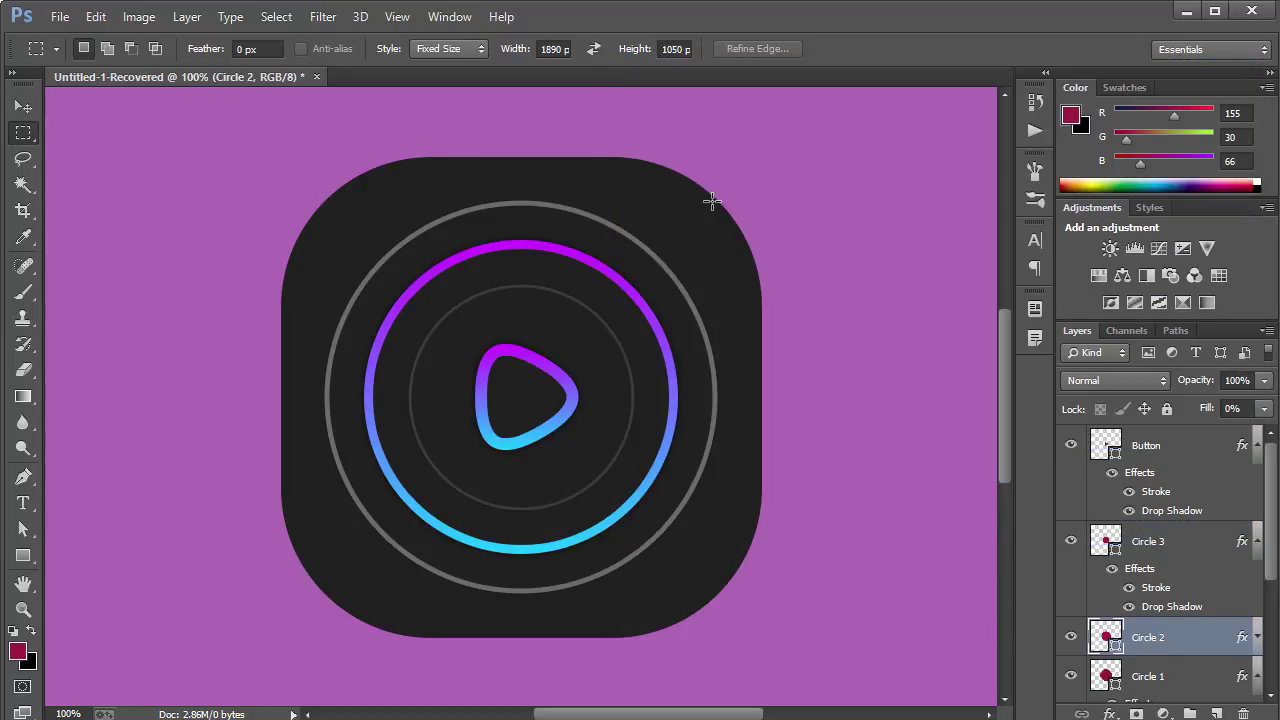
- Switch to the Move tool and collapse the effects lists of the Circle 3, Button, Circle 1 and Base layers
{"action": "key", "text": "v"}
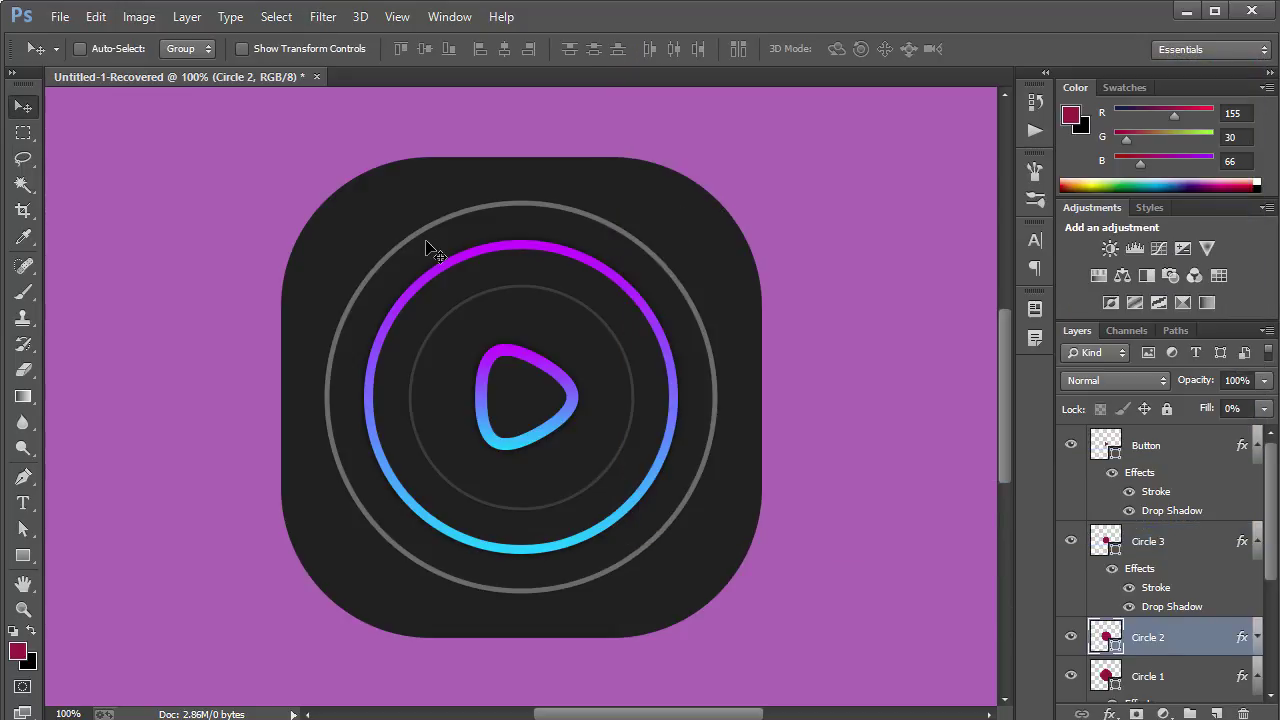
{"action": "left_click", "coordinate": [1257, 541]}
{"action": "left_click", "coordinate": [1257, 445]}
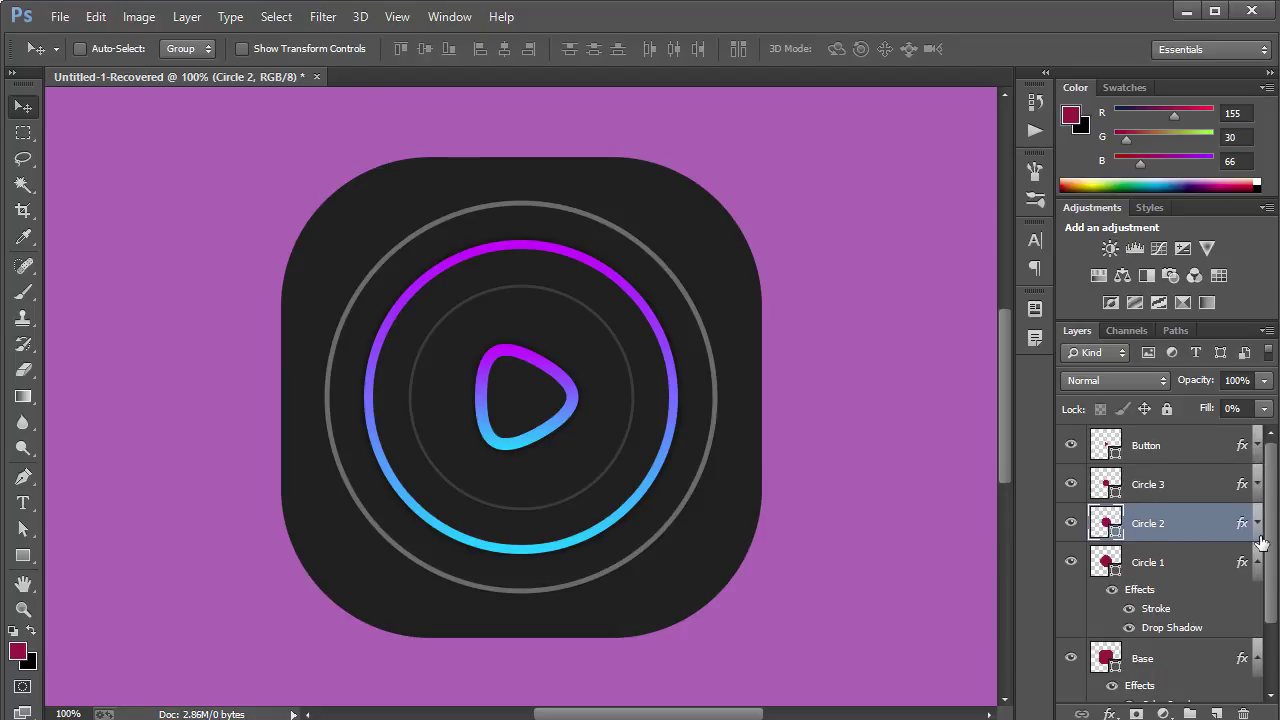
{"action": "left_click", "coordinate": [1257, 562]}
{"action": "left_click", "coordinate": [1257, 601]}
- Scale the Circle 1, Circle 2, Circle 3 and Button layers together to about 104% around their centre
{"action": "left_click", "coordinate": [1171, 601]}
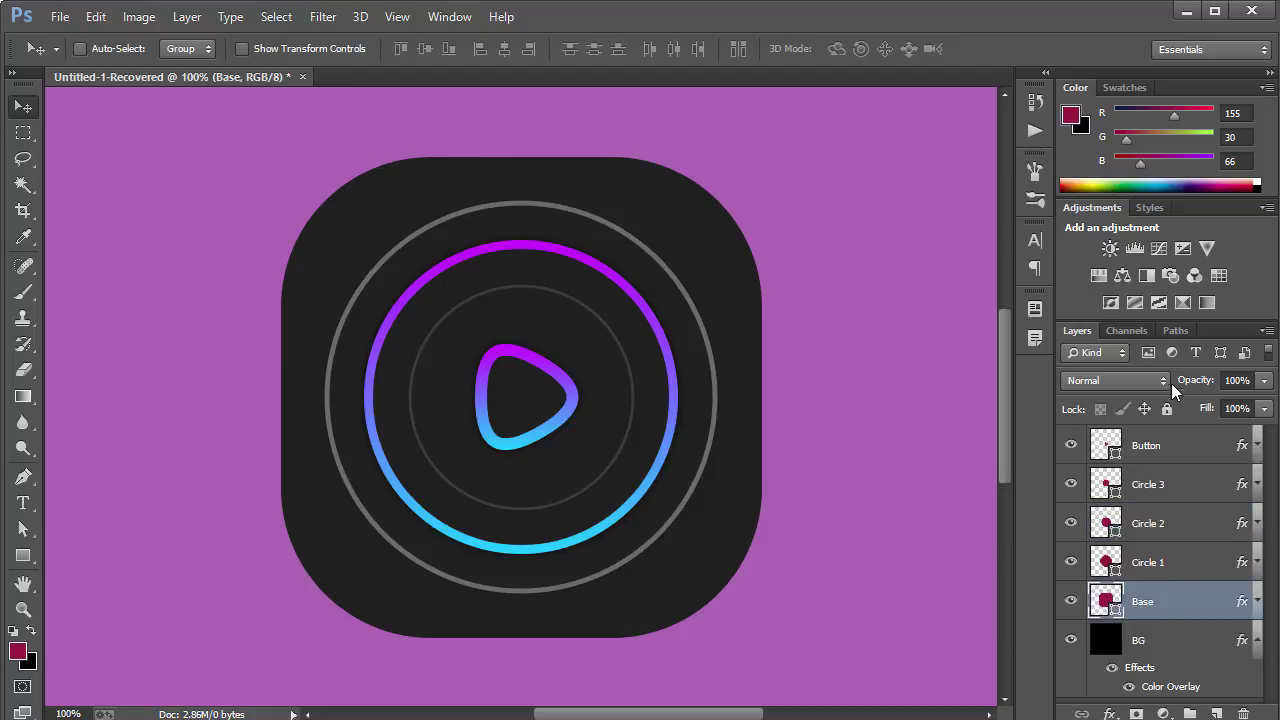
{"action": "left_click", "coordinate": [1180, 459], "text": "shift"}
{"action": "left_click", "coordinate": [1183, 576]}
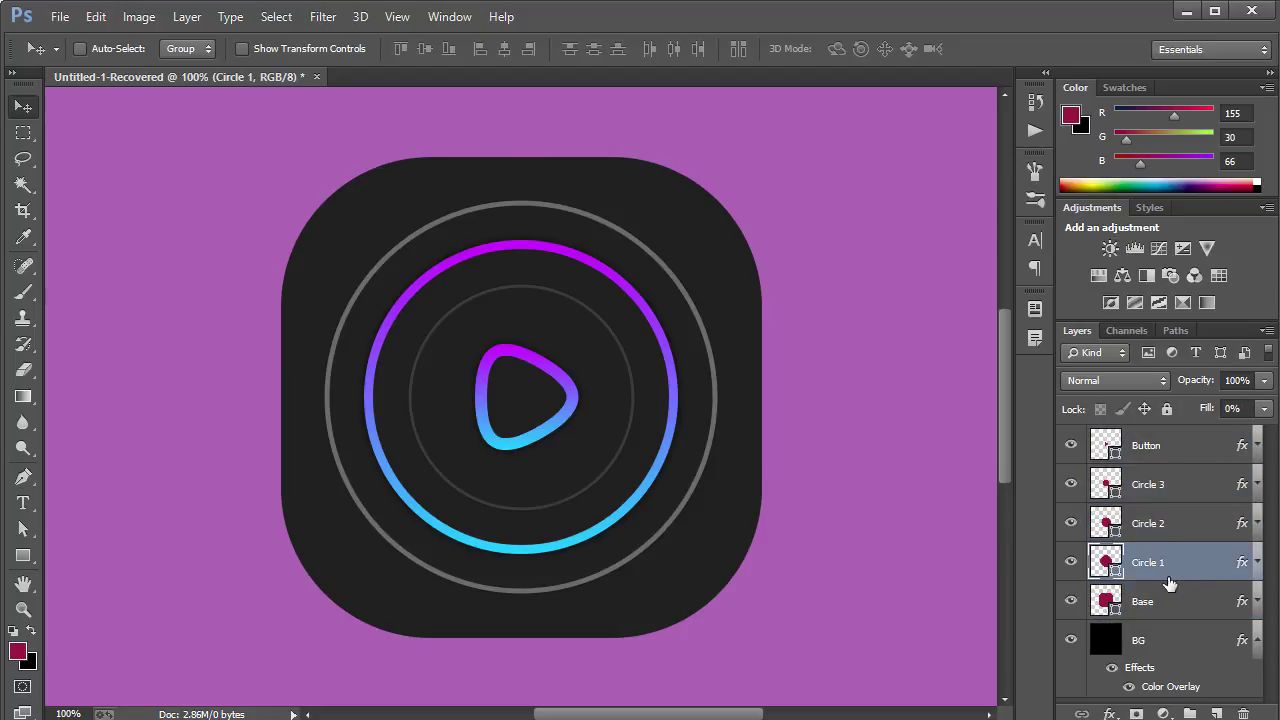
{"action": "left_click", "coordinate": [1180, 452], "text": "shift"}
{"action": "key", "text": "ctrl+t"}
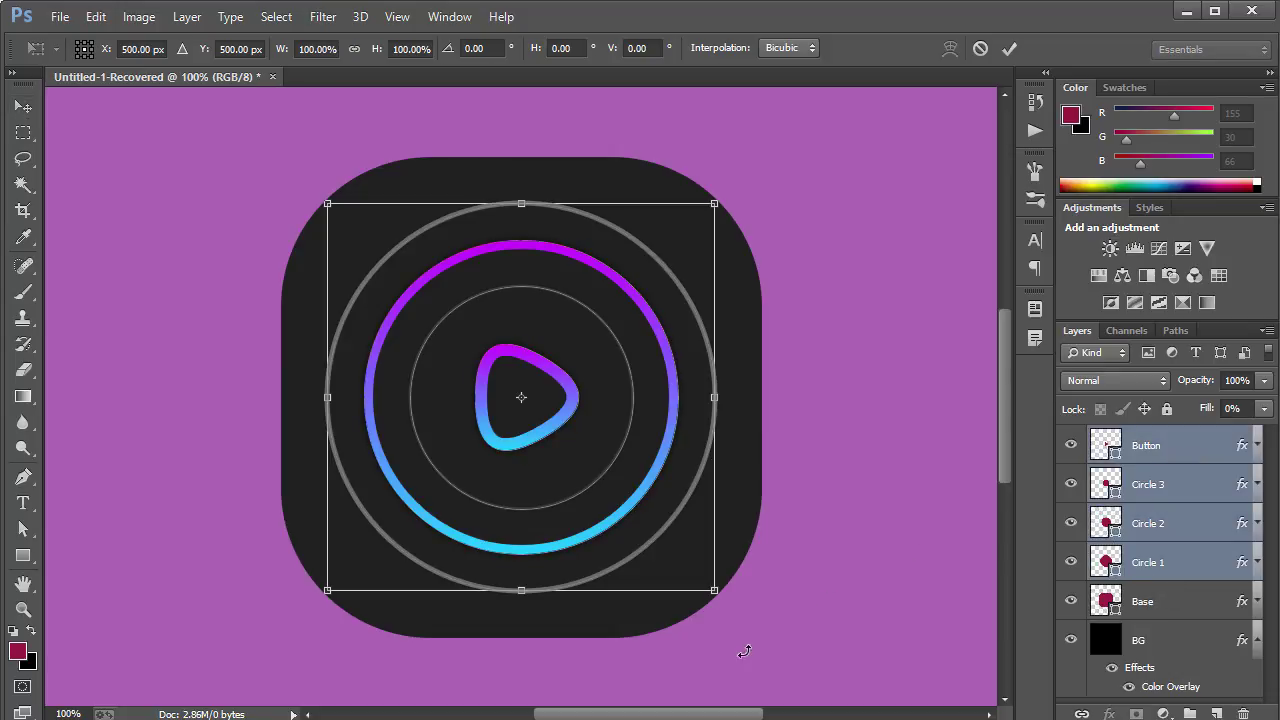
{"action": "left_click_drag", "start_coordinate": [714, 592], "coordinate": [727, 603]}
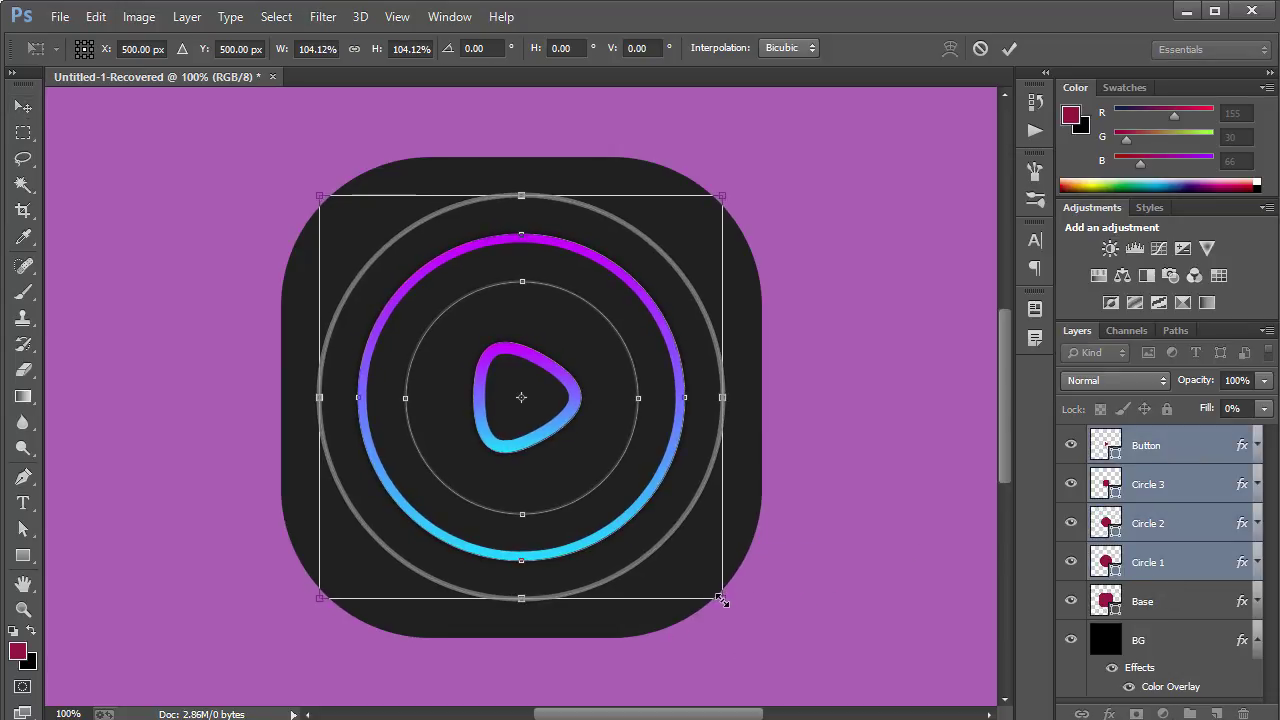
{"action": "key", "text": "Return"}
- Slightly enlarge the Circle 2, Circle 3 and Button layers together around their centre, leaving Circle 1 out of the selection
{"action": "left_click", "coordinate": [1180, 566], "text": "ctrl"}
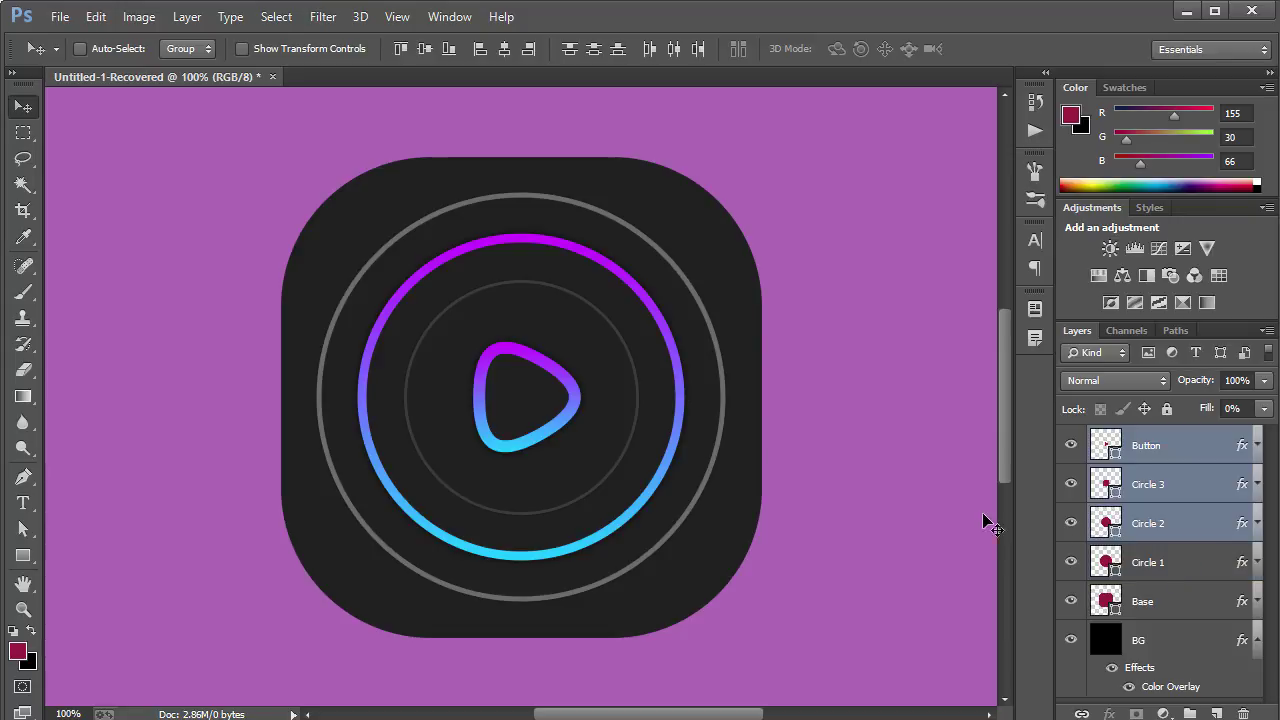
{"action": "key", "text": "ctrl+t"}
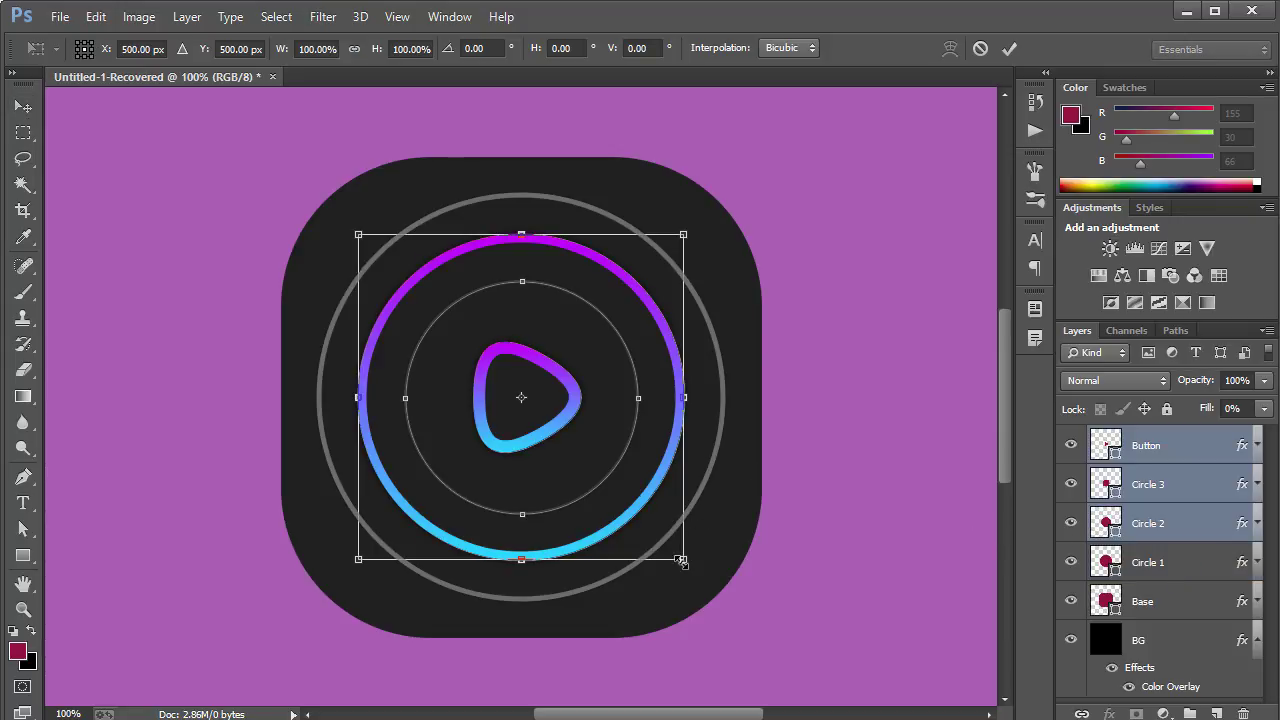
{"action": "left_click_drag", "start_coordinate": [681, 562], "coordinate": [694, 578]}
{"action": "key", "text": "Return"}
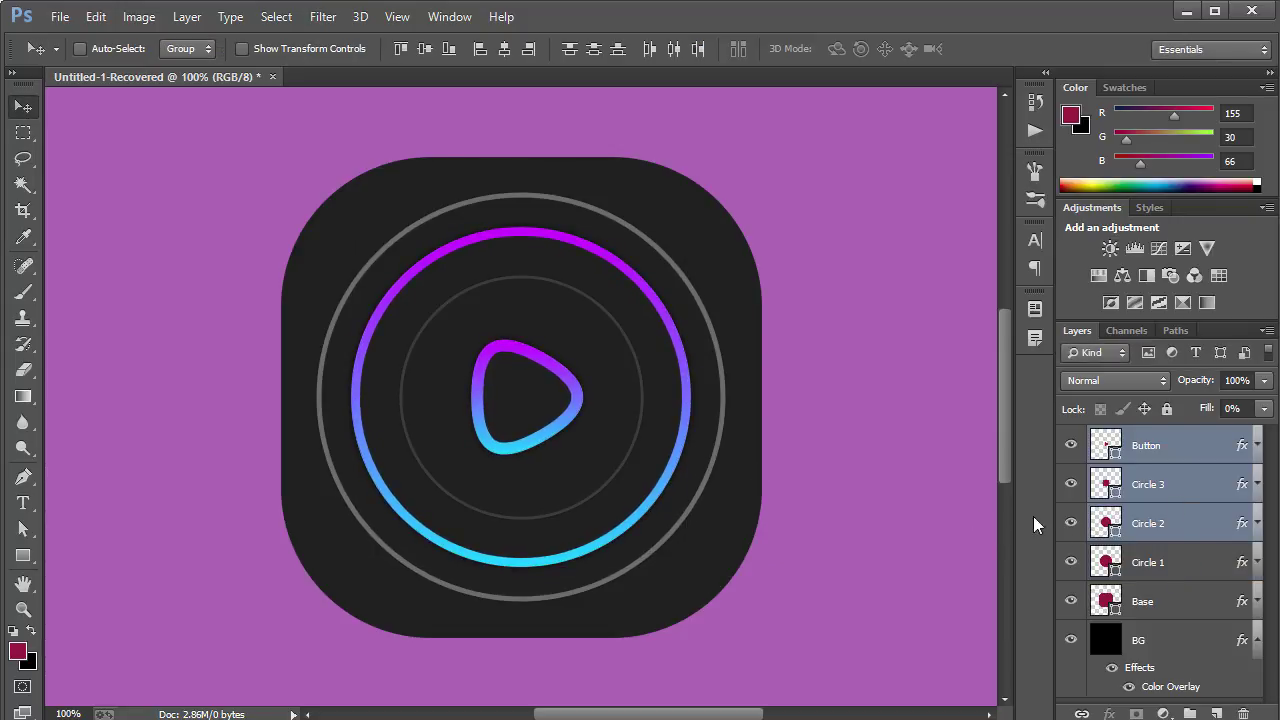
- Scale only the Button layer's triangle to about 131% width and 130% height around its centre
{"action": "left_click", "coordinate": [1178, 519]}
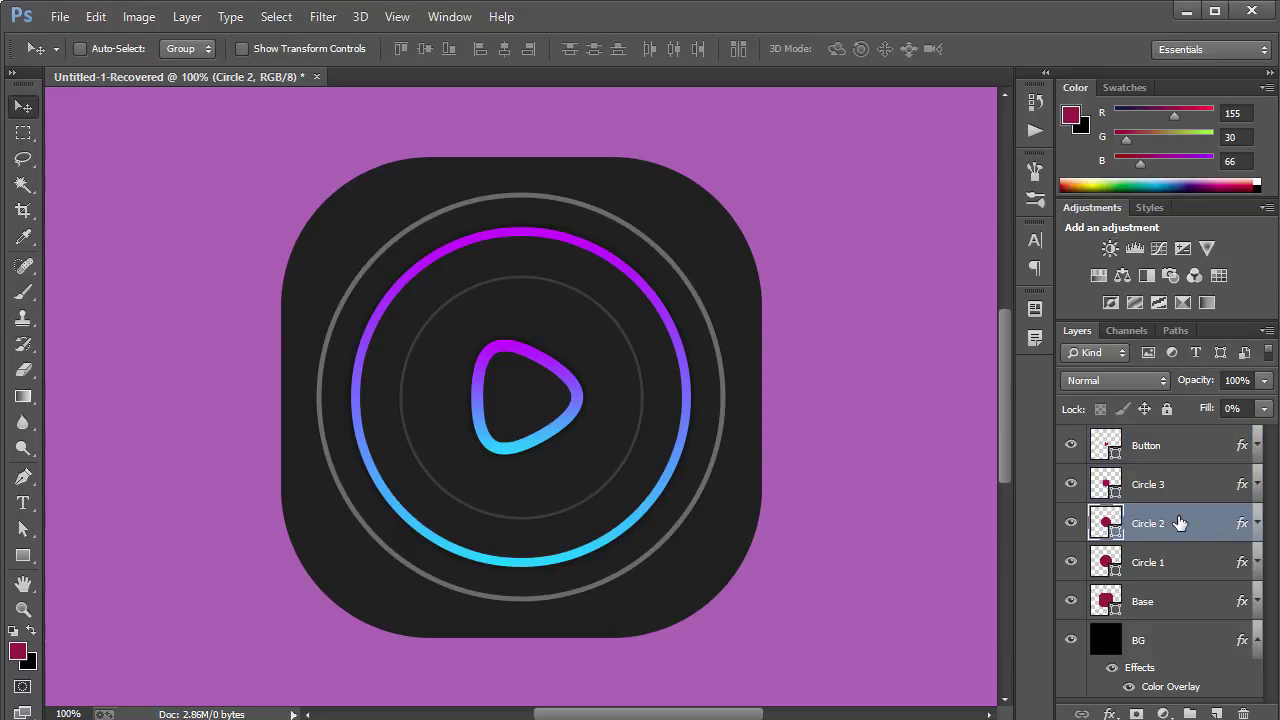
{"action": "left_click", "coordinate": [1183, 459]}
{"action": "key", "text": "ctrl+t"}
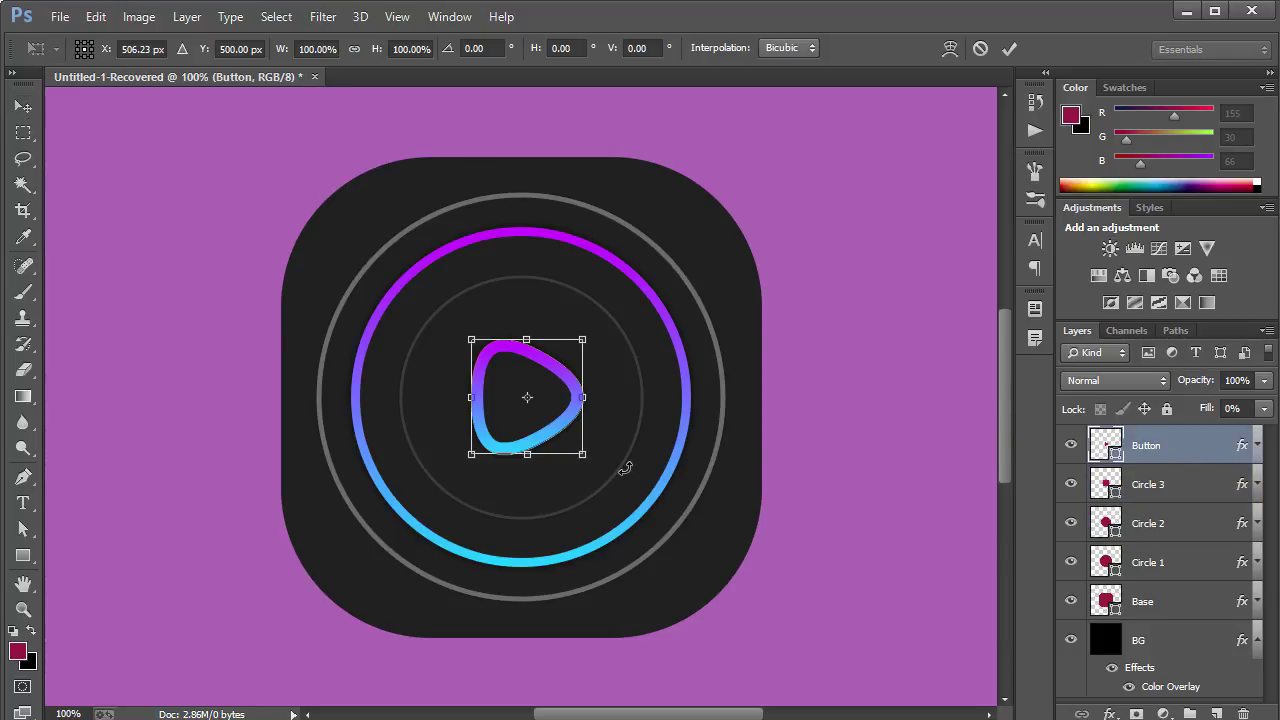
{"action": "left_click_drag", "start_coordinate": [586, 455], "coordinate": [609, 471]}
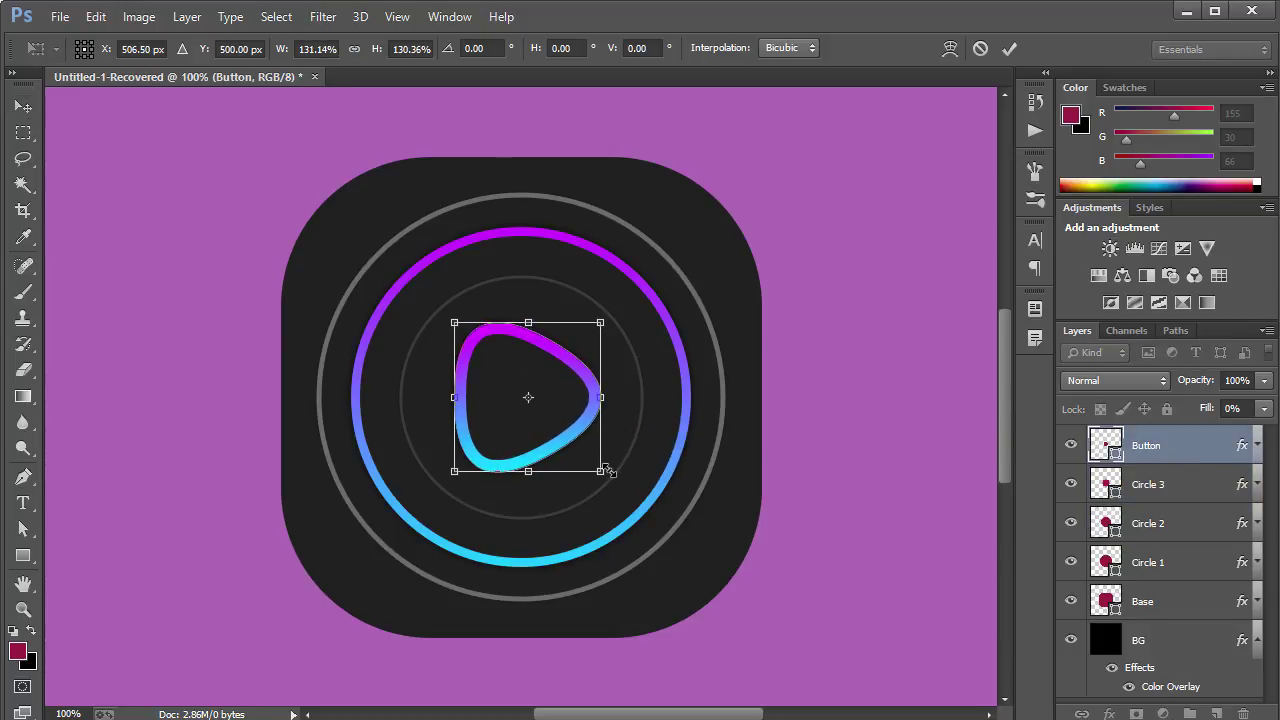
{"action": "key", "text": "Return"}
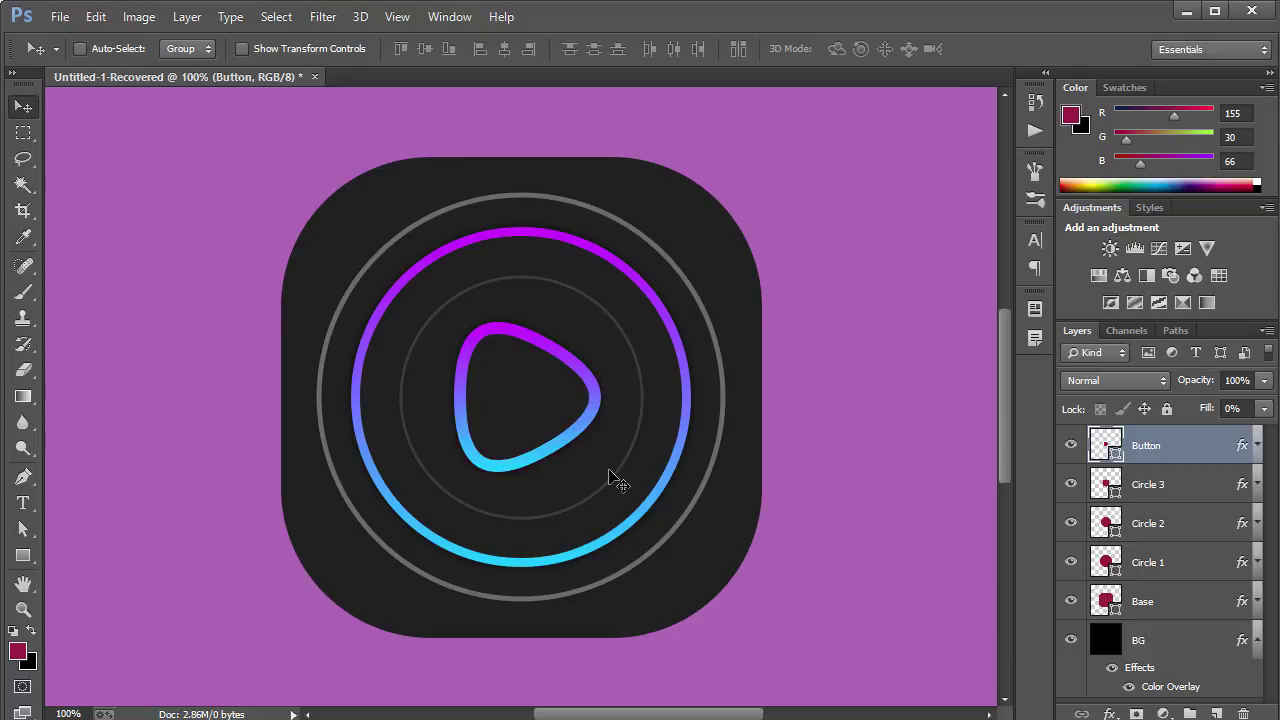
- Try a smaller triangle nested in the first by duplicating, shrinking and nudging the Button layer, and delete the duplicate
{"action": "key", "text": "ctrl+j"}
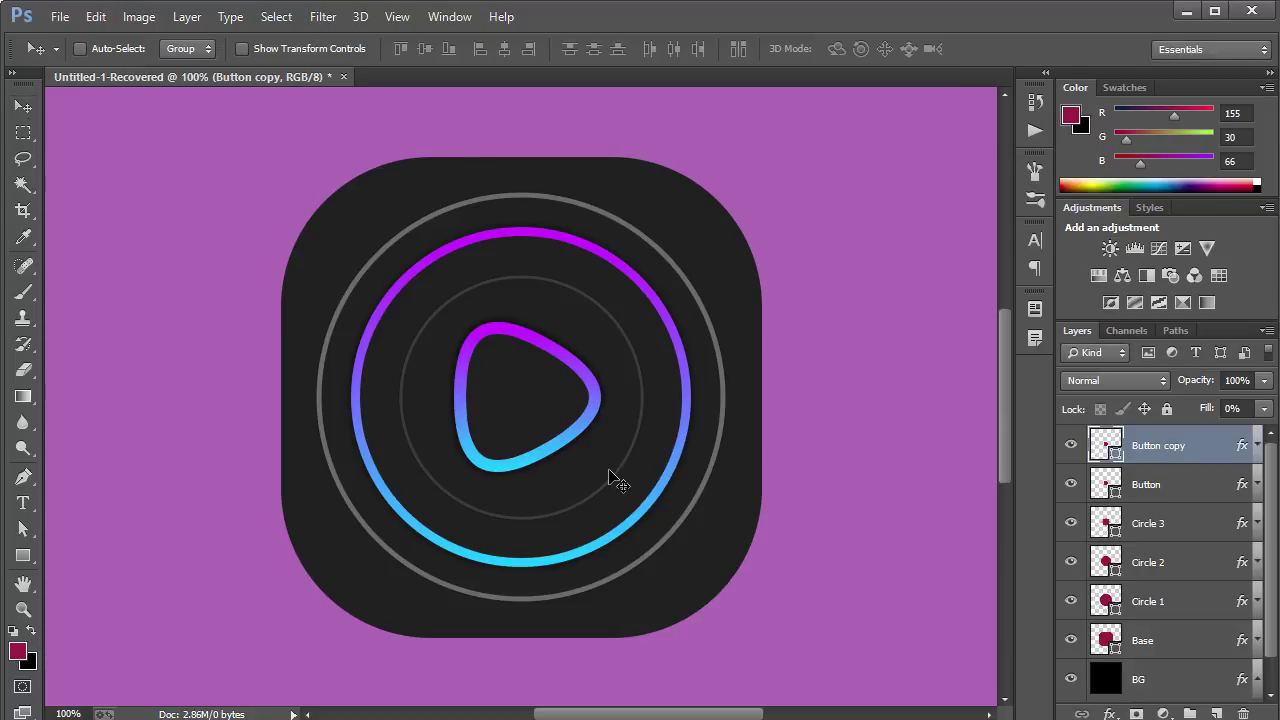
{"action": "key", "text": "ctrl+t"}
{"action": "left_click_drag", "start_coordinate": [603, 471], "coordinate": [575, 450]}
{"action": "key", "text": "Return"}
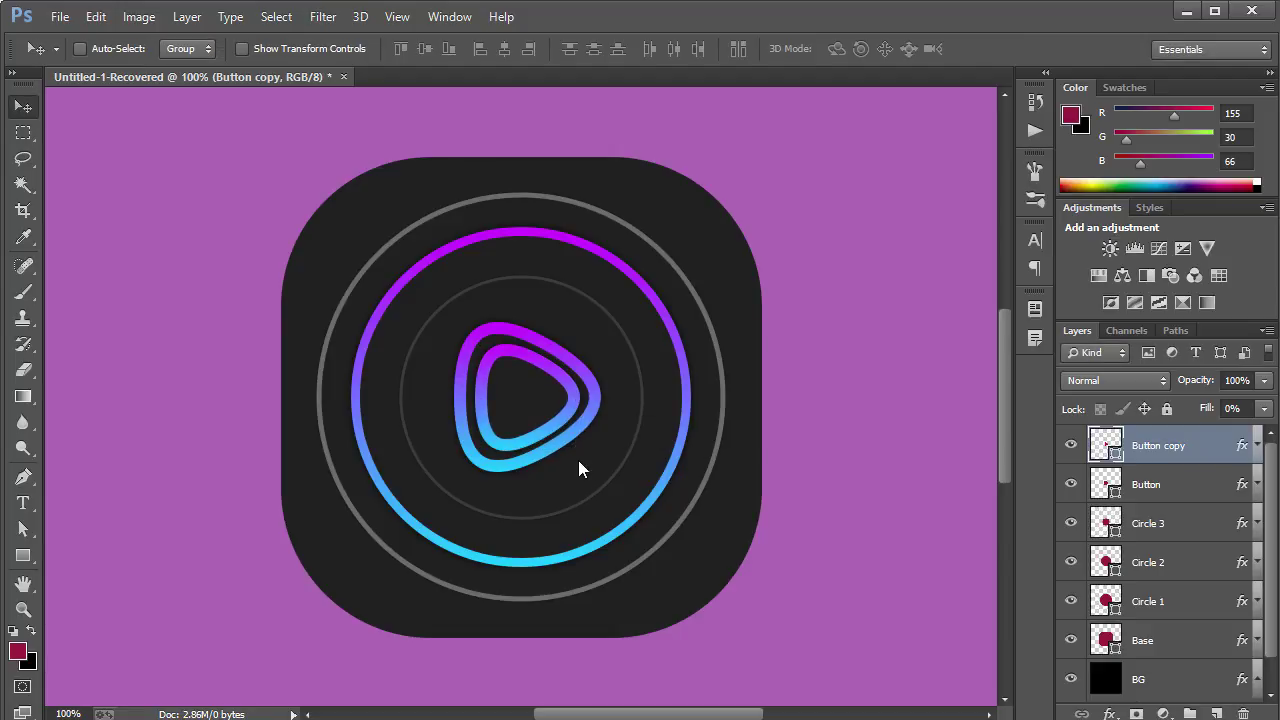
{"action": "key", "text": "Right"}
{"action": "key", "text": "Right"}
{"action": "key", "text": "Right"}
{"action": "key", "text": "Right"}
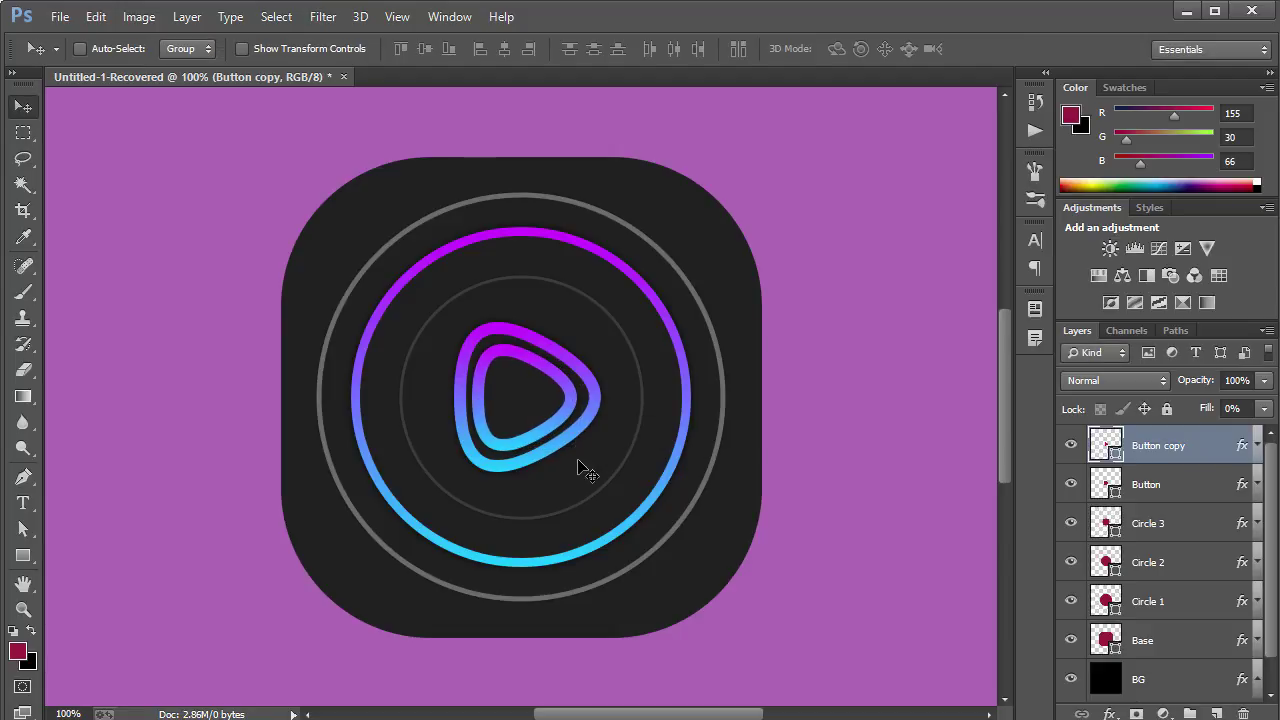
{"action": "key", "text": "Delete"}
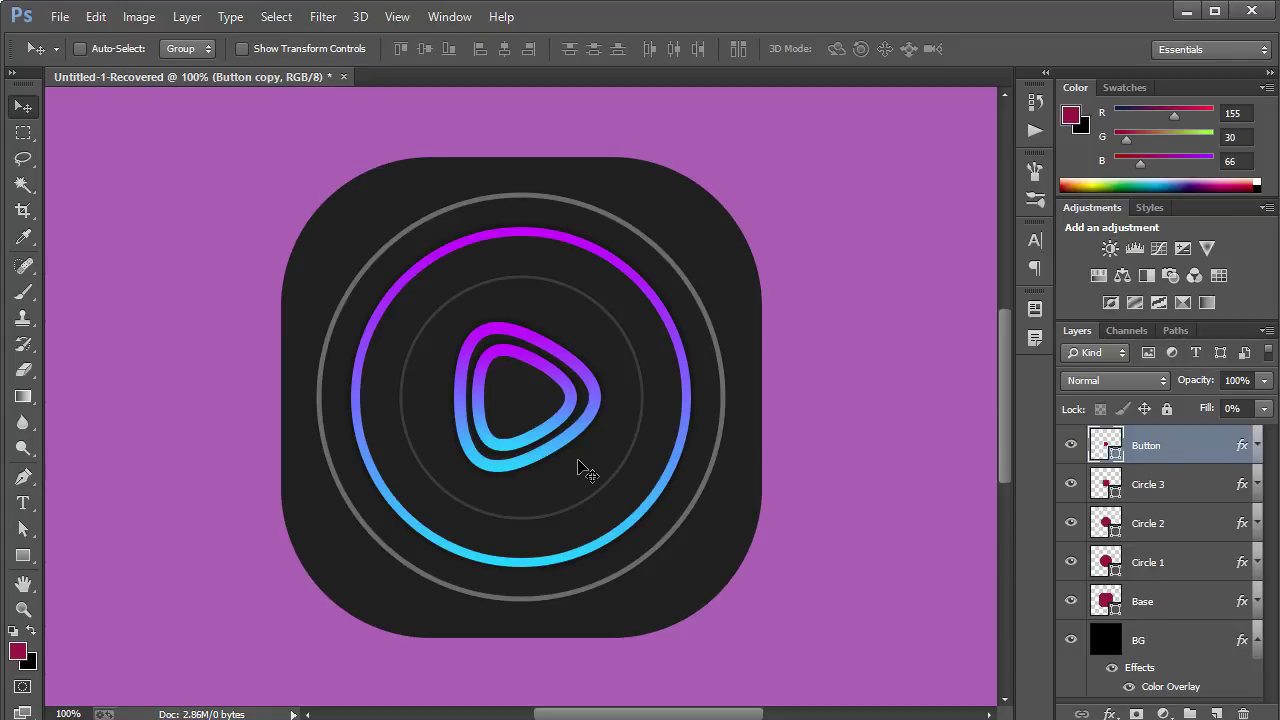
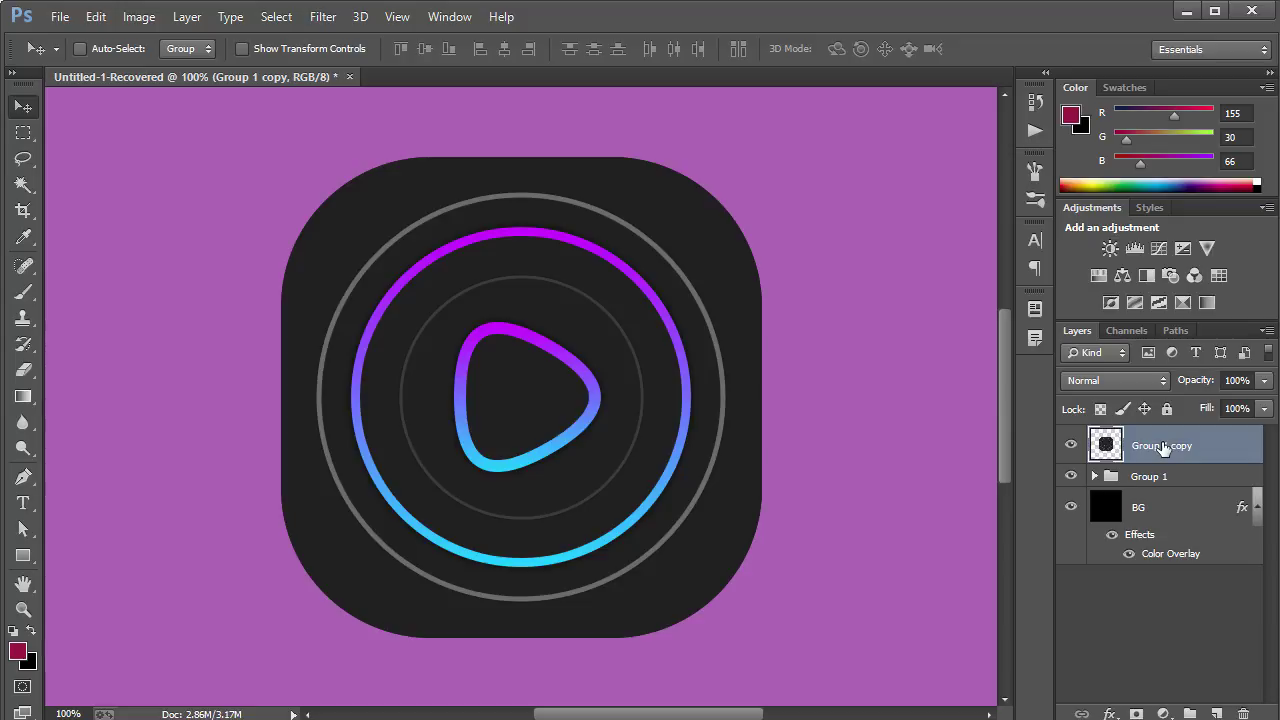
{"action": "left_click_drag", "start_coordinate": [566, 370], "coordinate": [914, 366]}
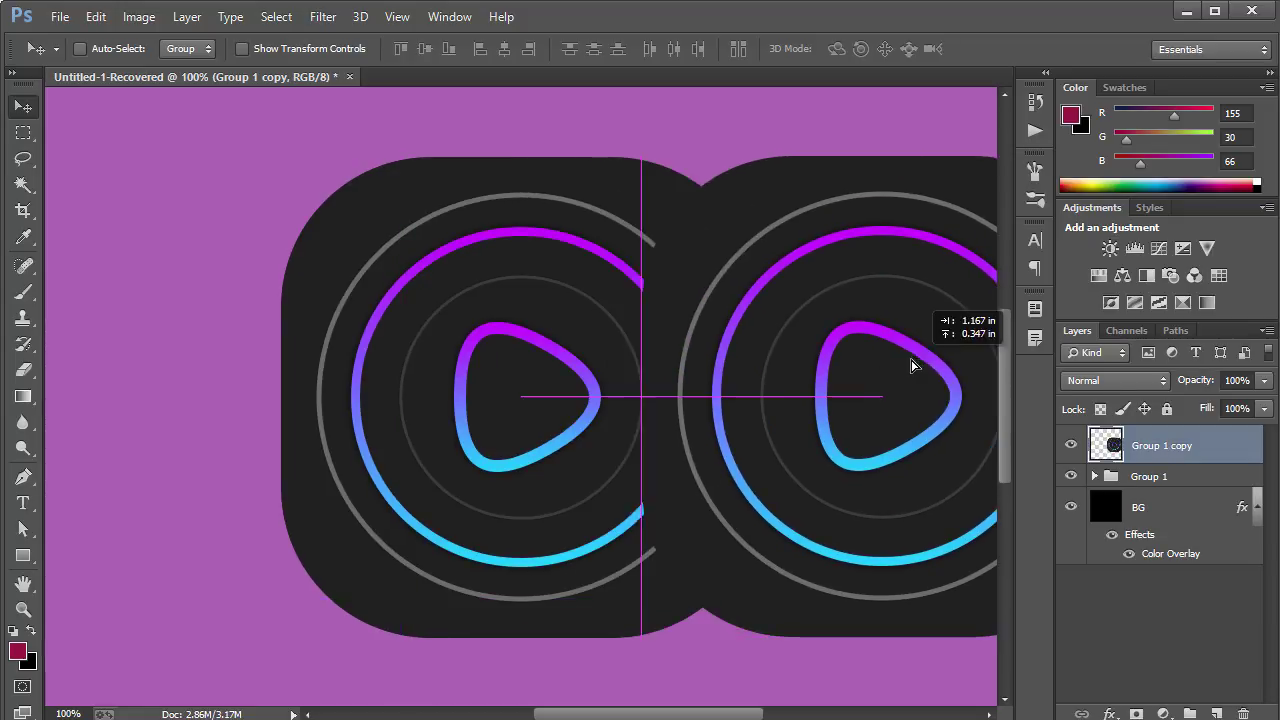
{"action": "key", "text": "ctrl+z"}
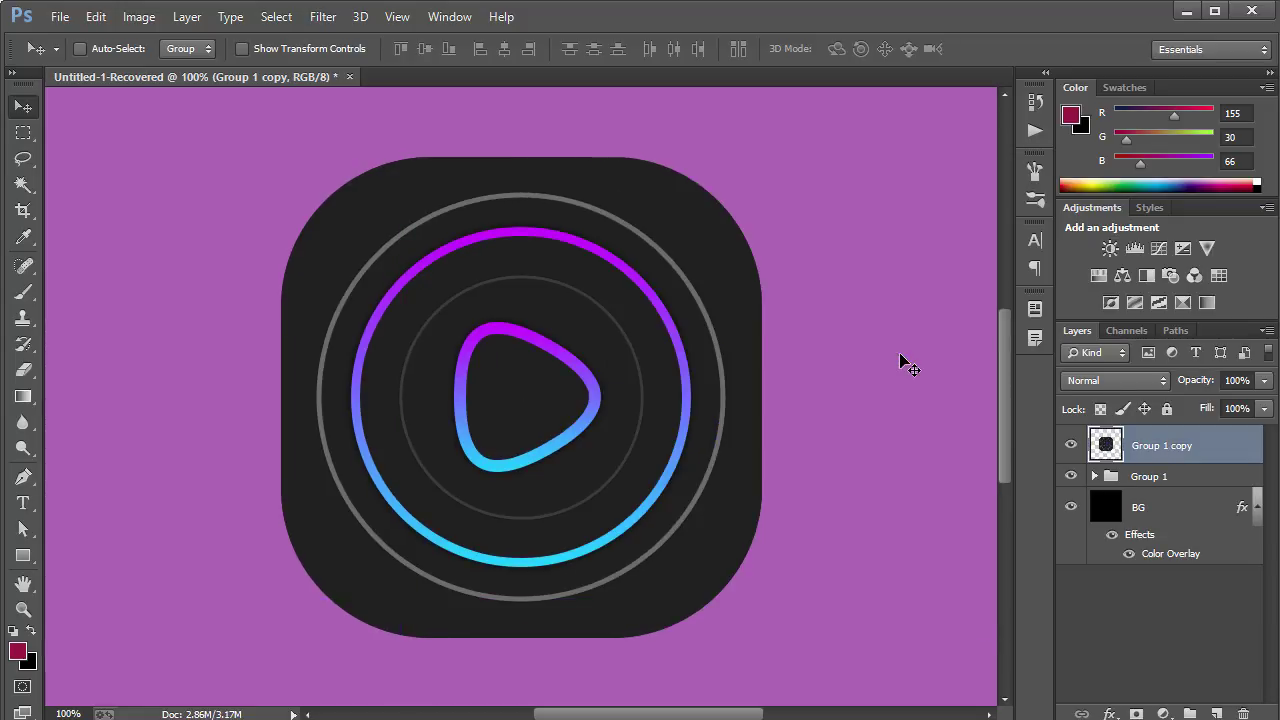
{"action": "double_click", "coordinate": [1212, 447]}
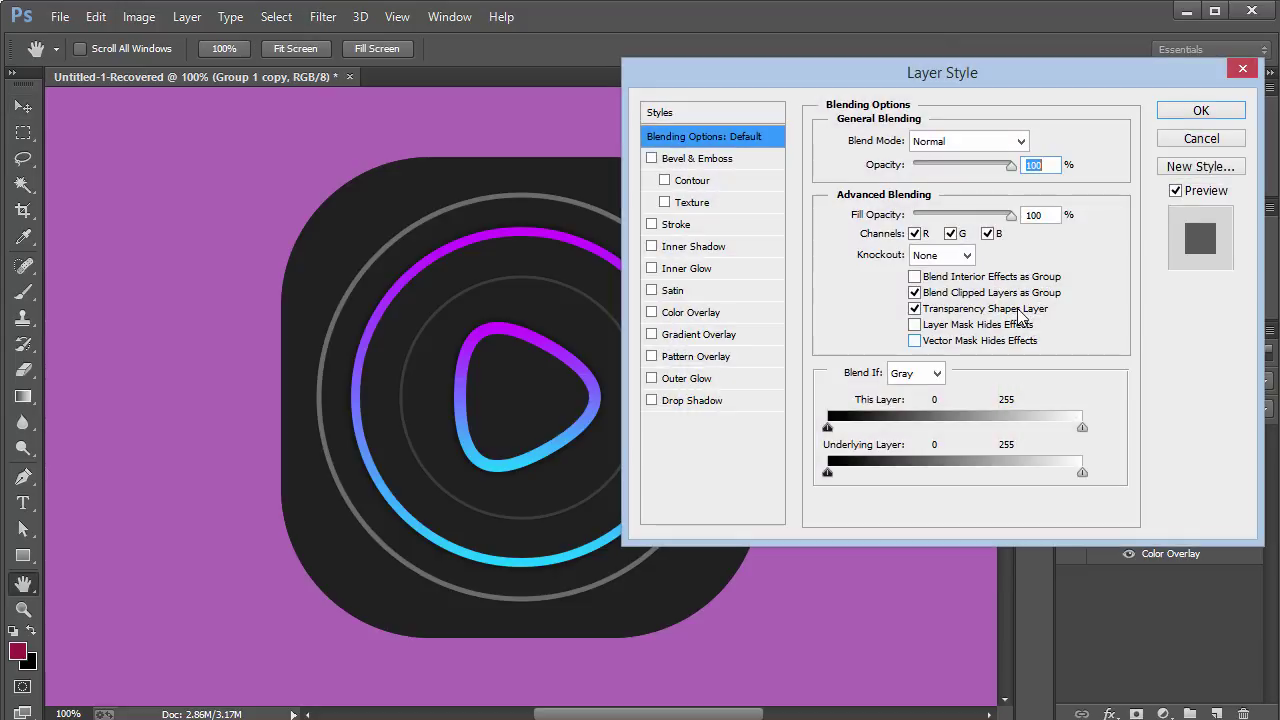
{"action": "left_click", "coordinate": [1200, 138]}
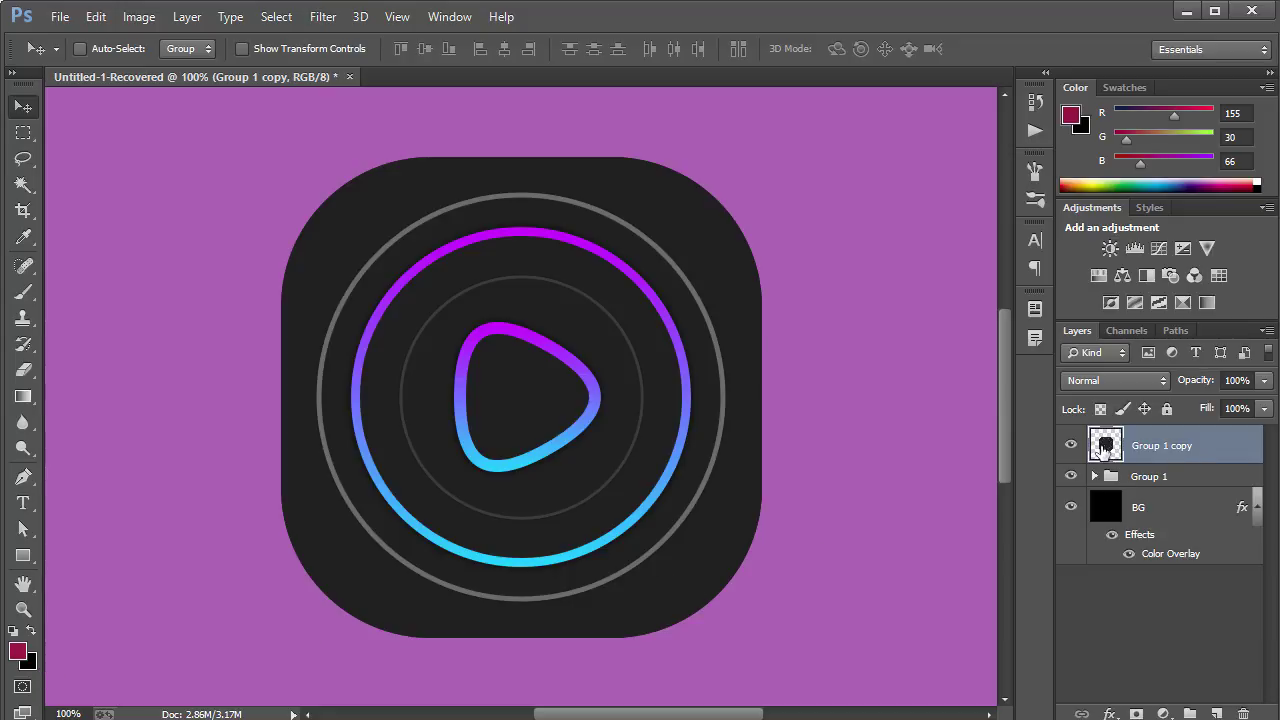
- Load the outline of the Group 1 copy layer as a selection and fill it with the black background color
{"action": "left_click", "coordinate": [1106, 443], "text": "ctrl"}
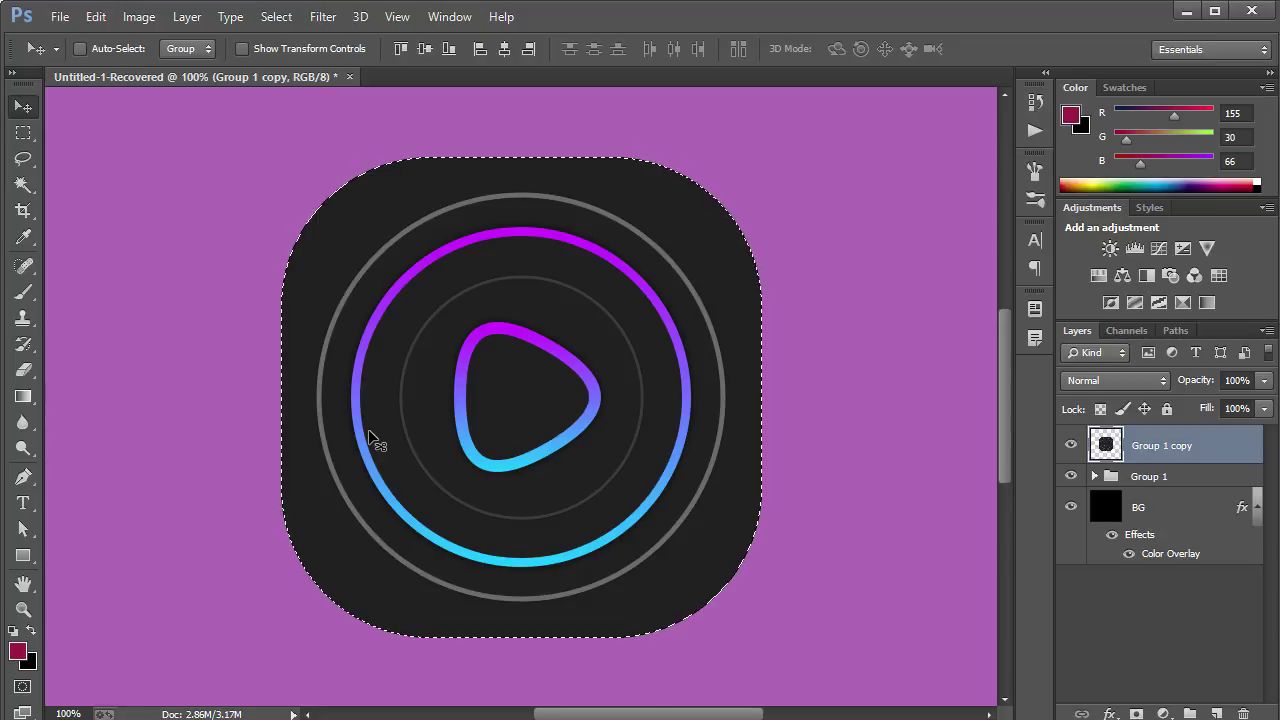
{"action": "key", "text": "ctrl+BackSpace"}
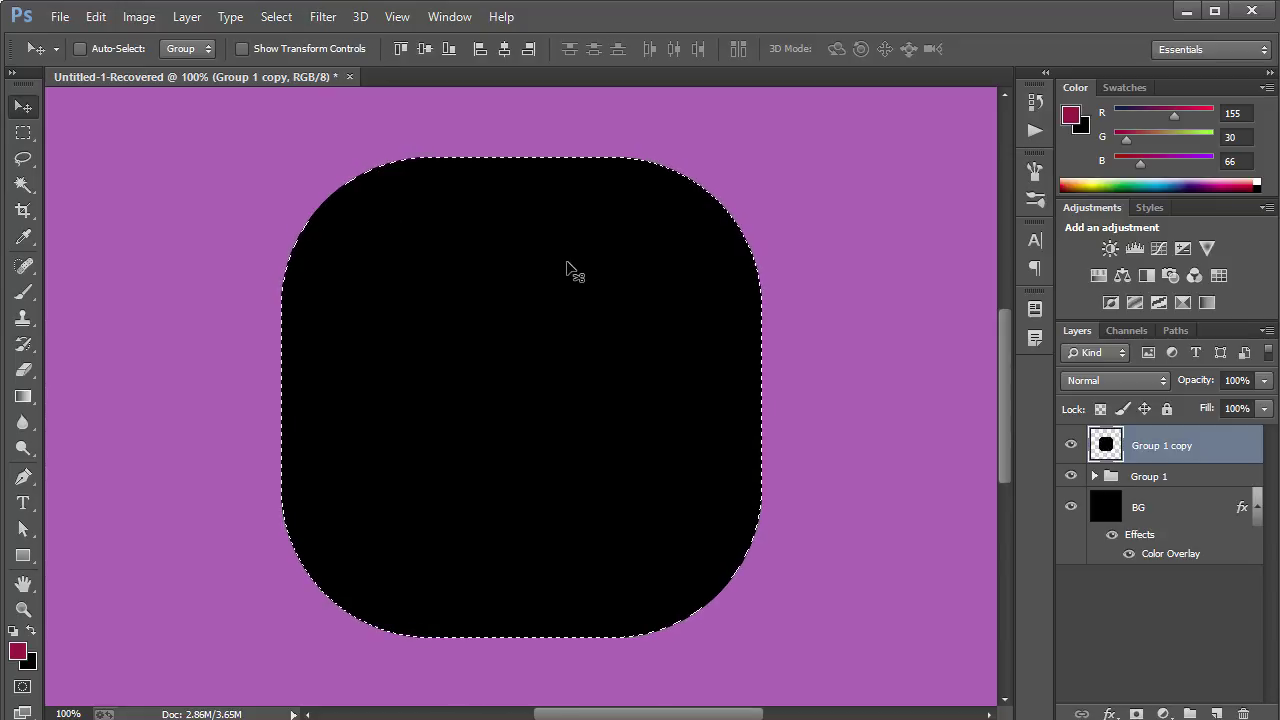
- Deselect the black silhouette and squash it vertically from its upper edge into a thin strip along the icon's base
{"action": "key", "text": "ctrl+d"}
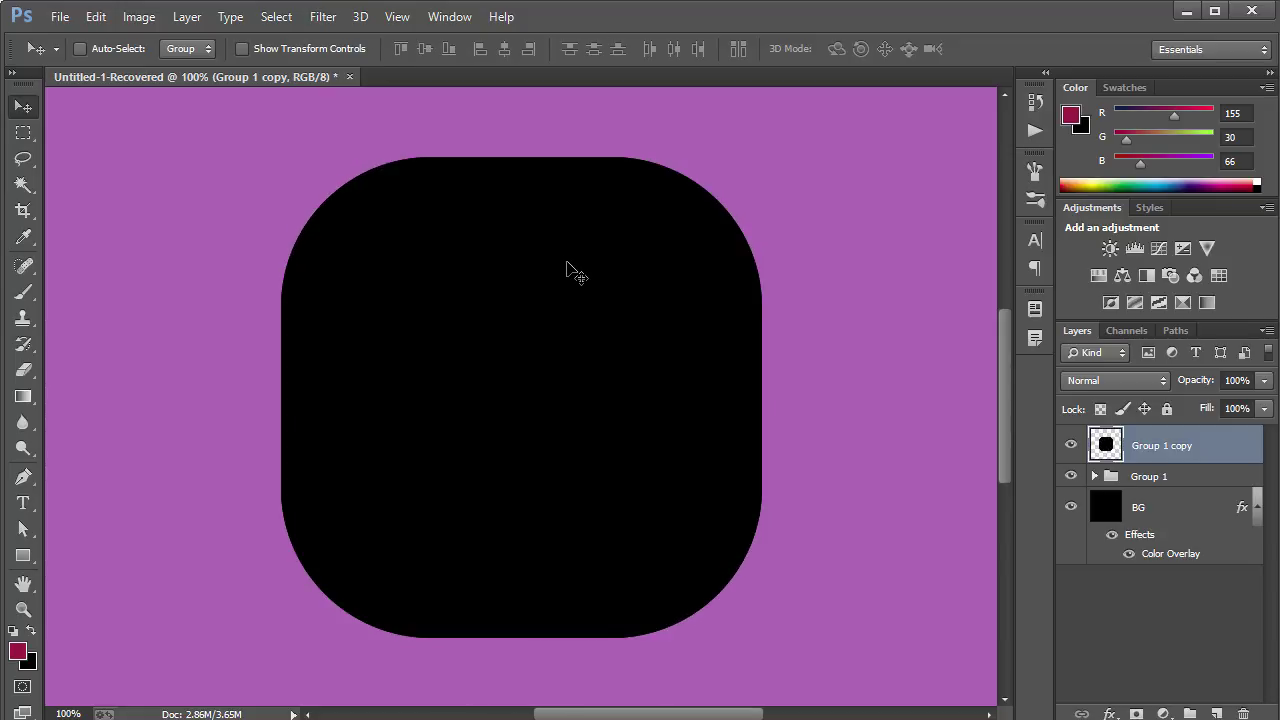
{"action": "key", "text": "ctrl+t"}
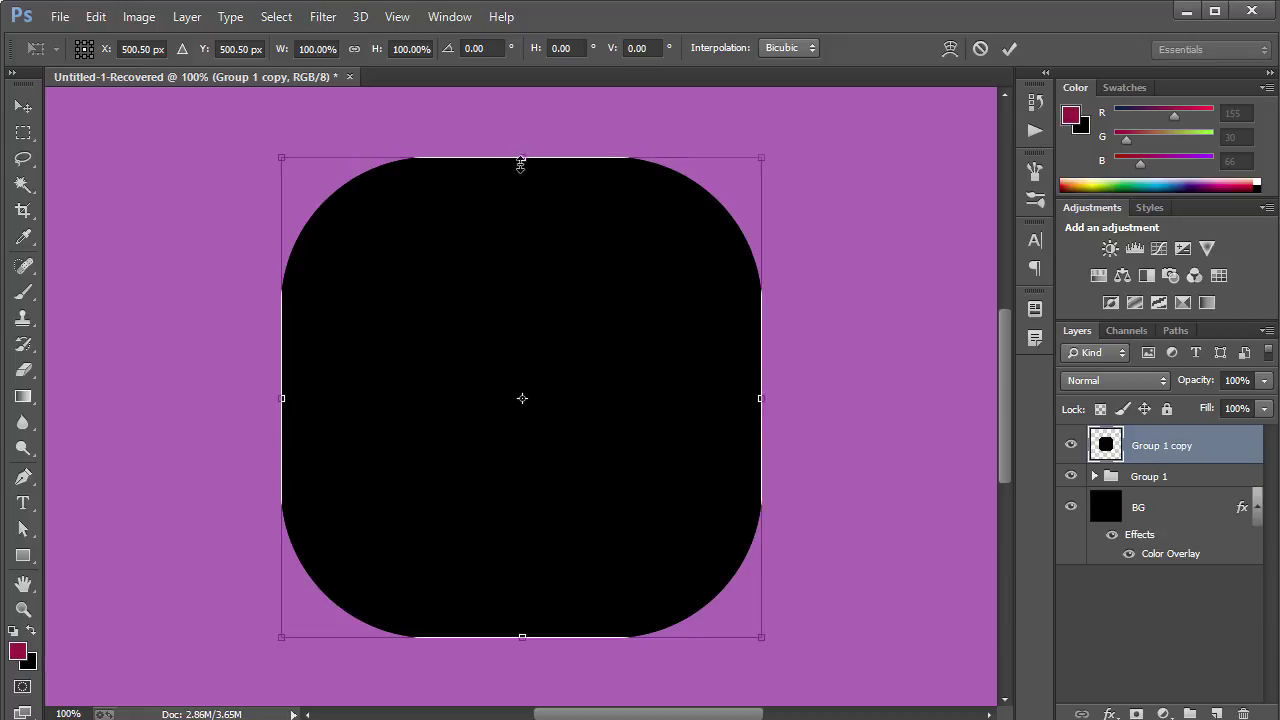
{"action": "left_click_drag", "start_coordinate": [520, 160], "coordinate": [530, 606]}
{"action": "key", "text": "Return"}
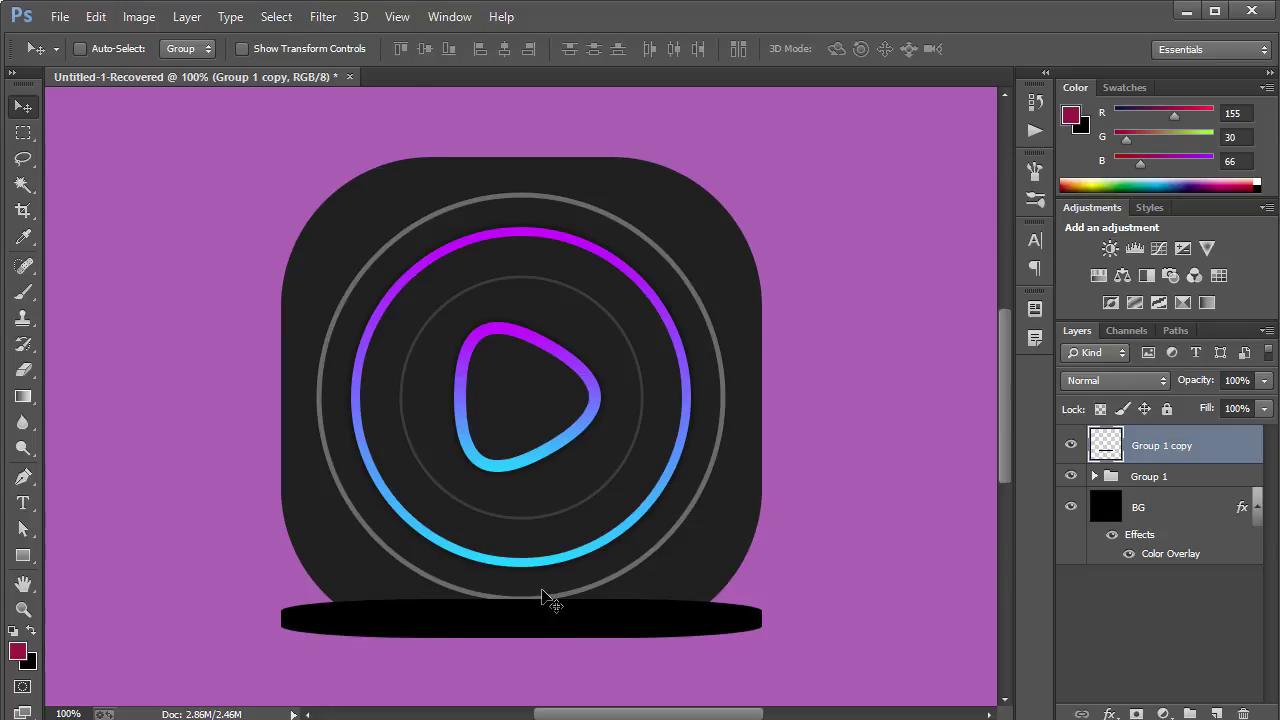
- Soften the flattened black strip with a Gaussian Blur of 20 pixels radius
{"action": "left_click", "coordinate": [322, 17]}
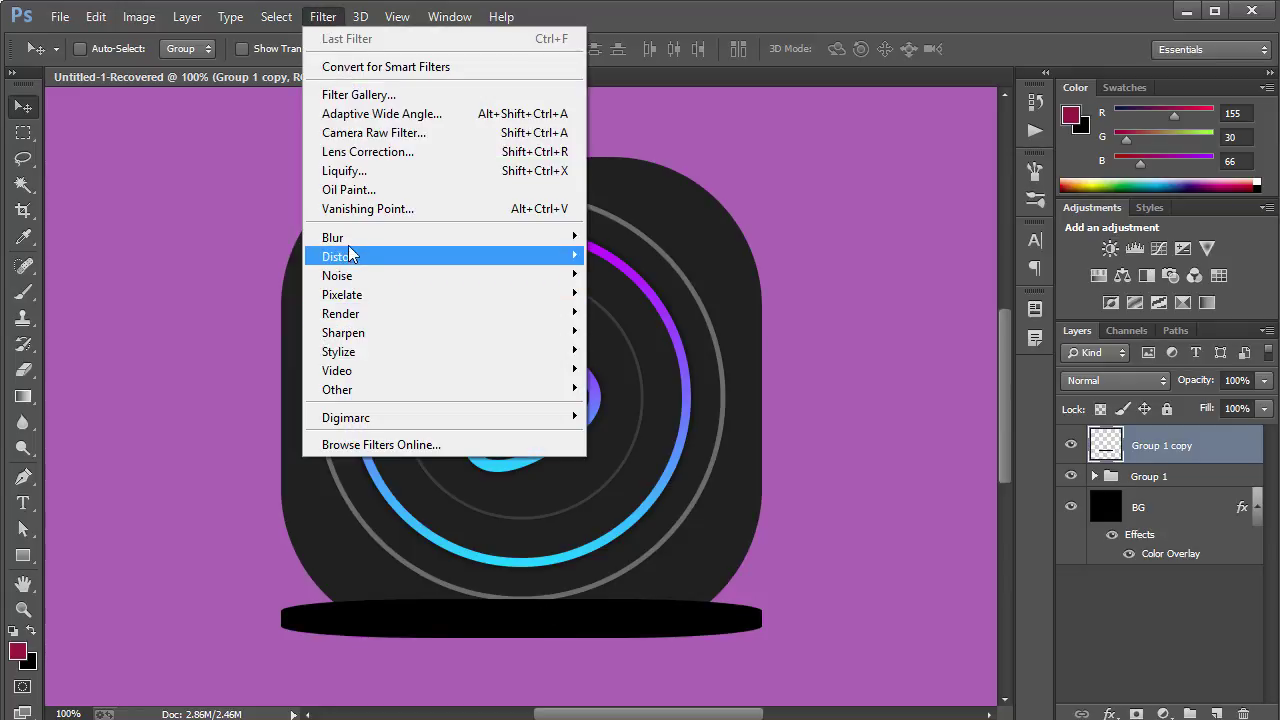
{"action": "mouse_move", "coordinate": [352, 240]}
{"action": "left_click", "coordinate": [670, 375]}
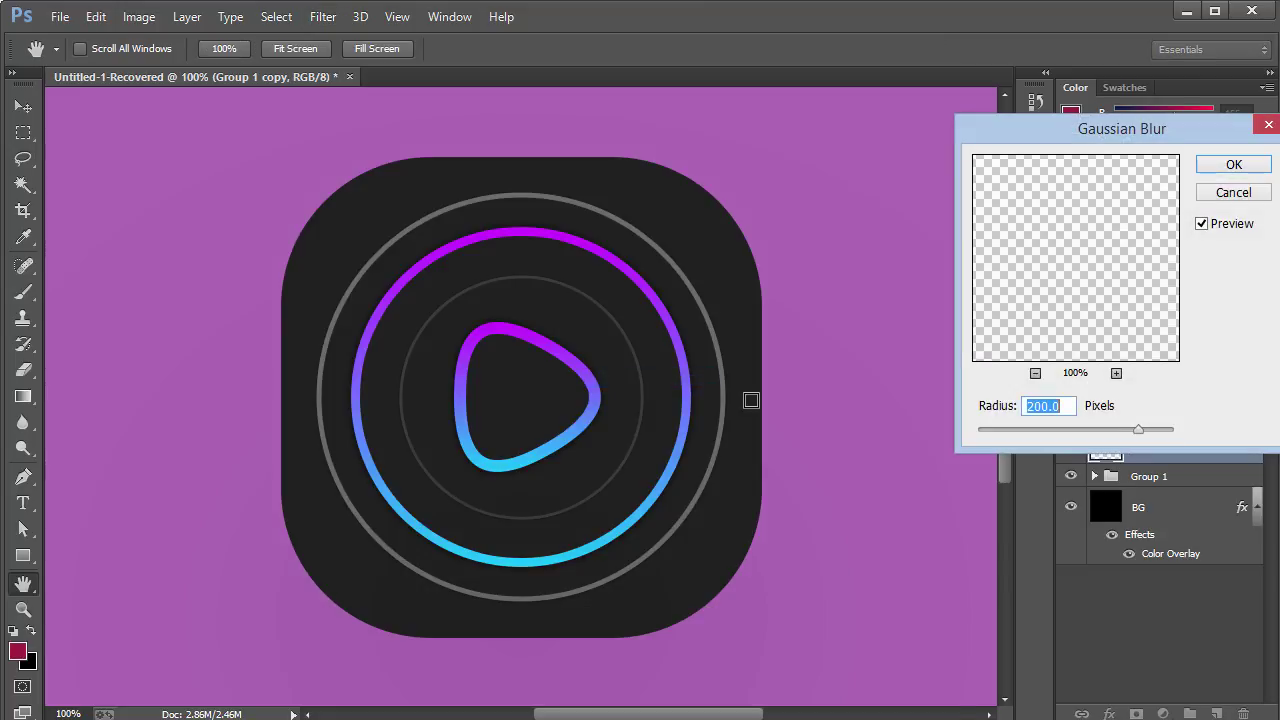
{"action": "type", "text": "100"}
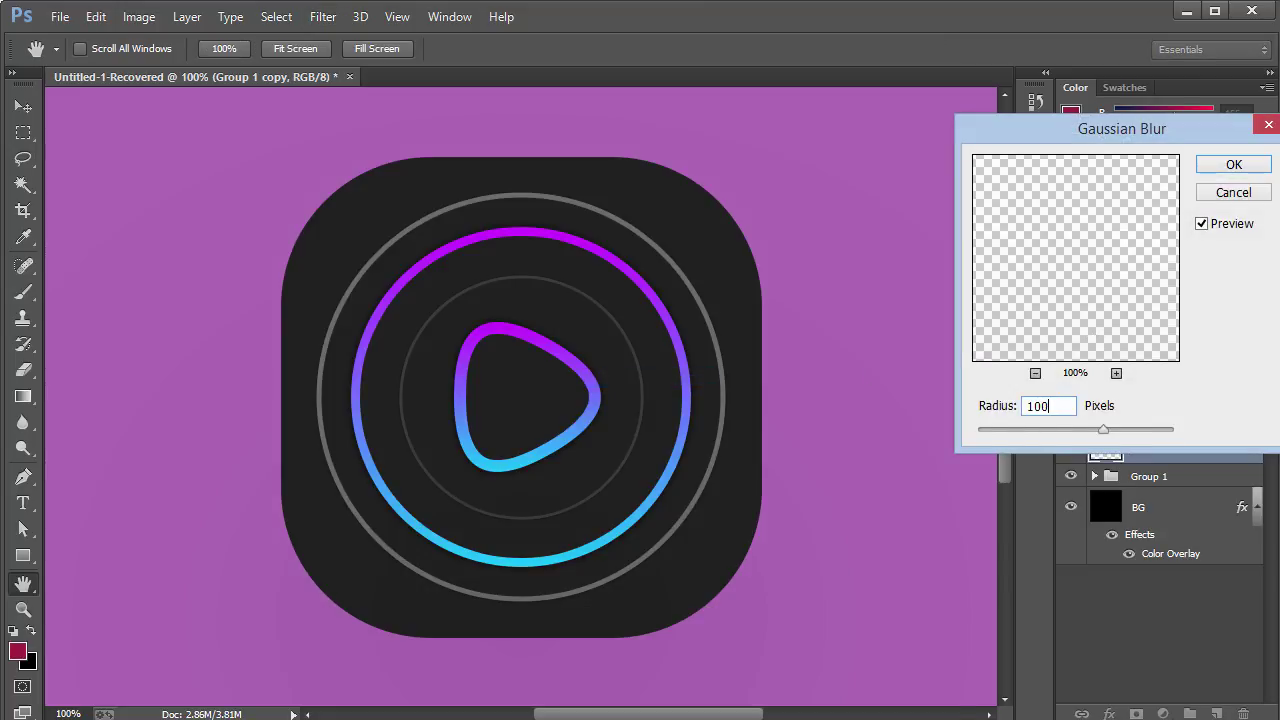
{"action": "key", "text": "BackSpace"}
{"action": "key", "text": "BackSpace"}
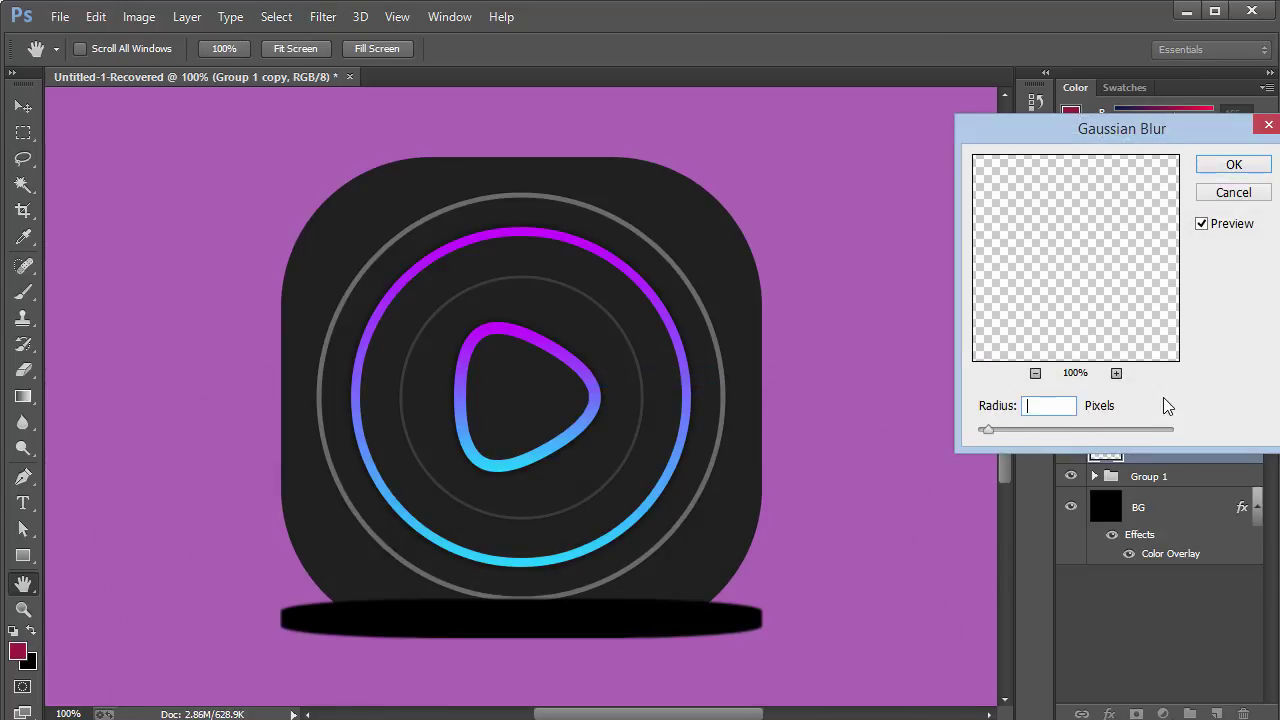
{"action": "type", "text": "20"}
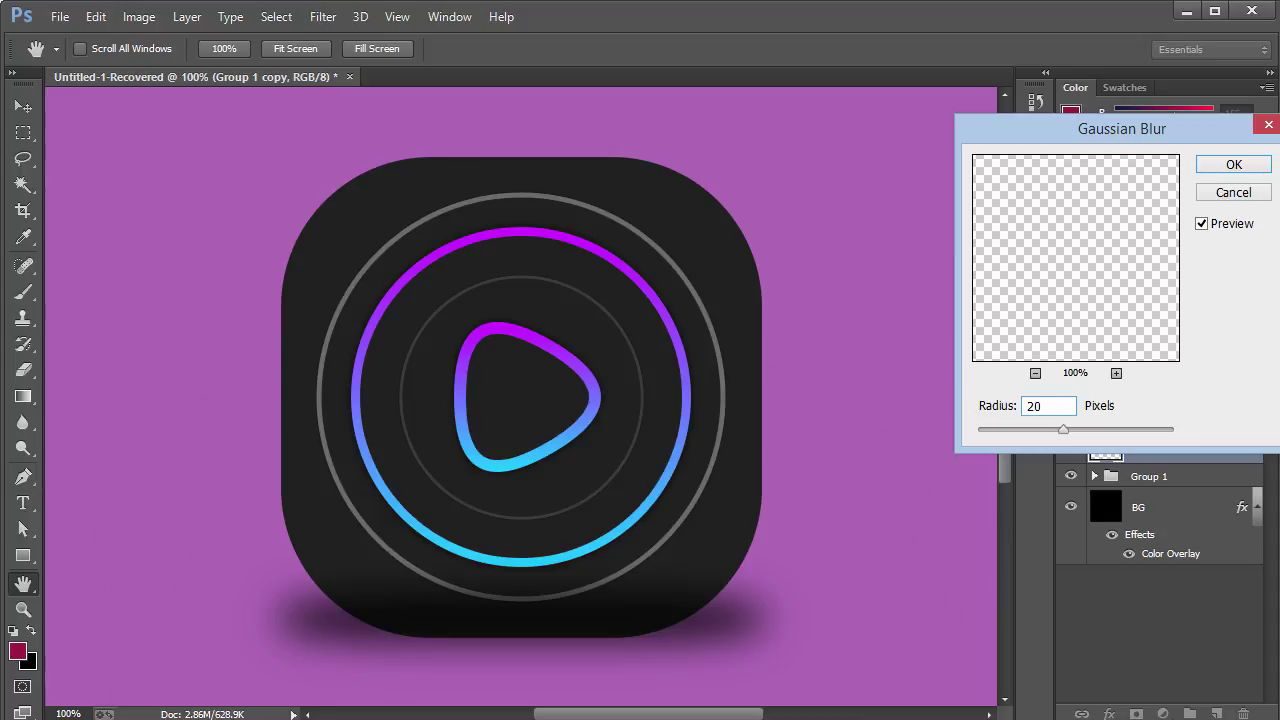
{"action": "key", "text": "Return"}
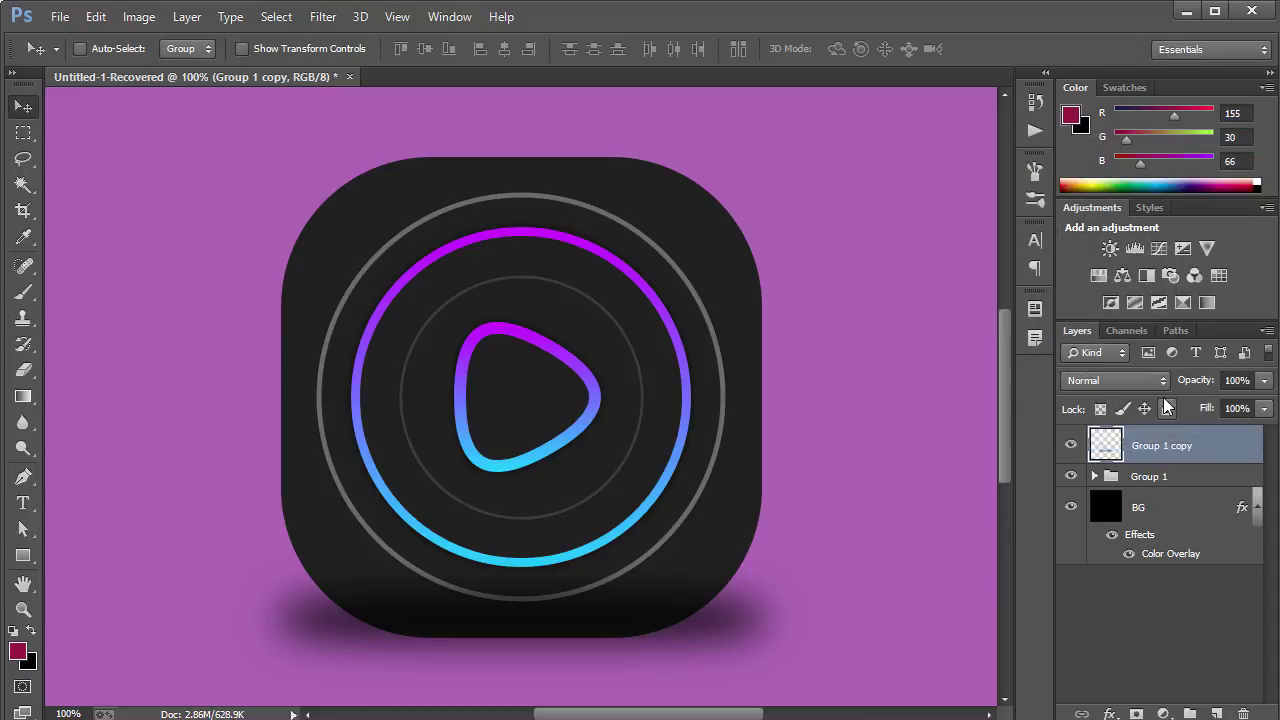
- Rename the Group 1 copy layer as Shadow and move it below Group 1 in the layer order
{"action": "double_click", "coordinate": [1162, 446]}
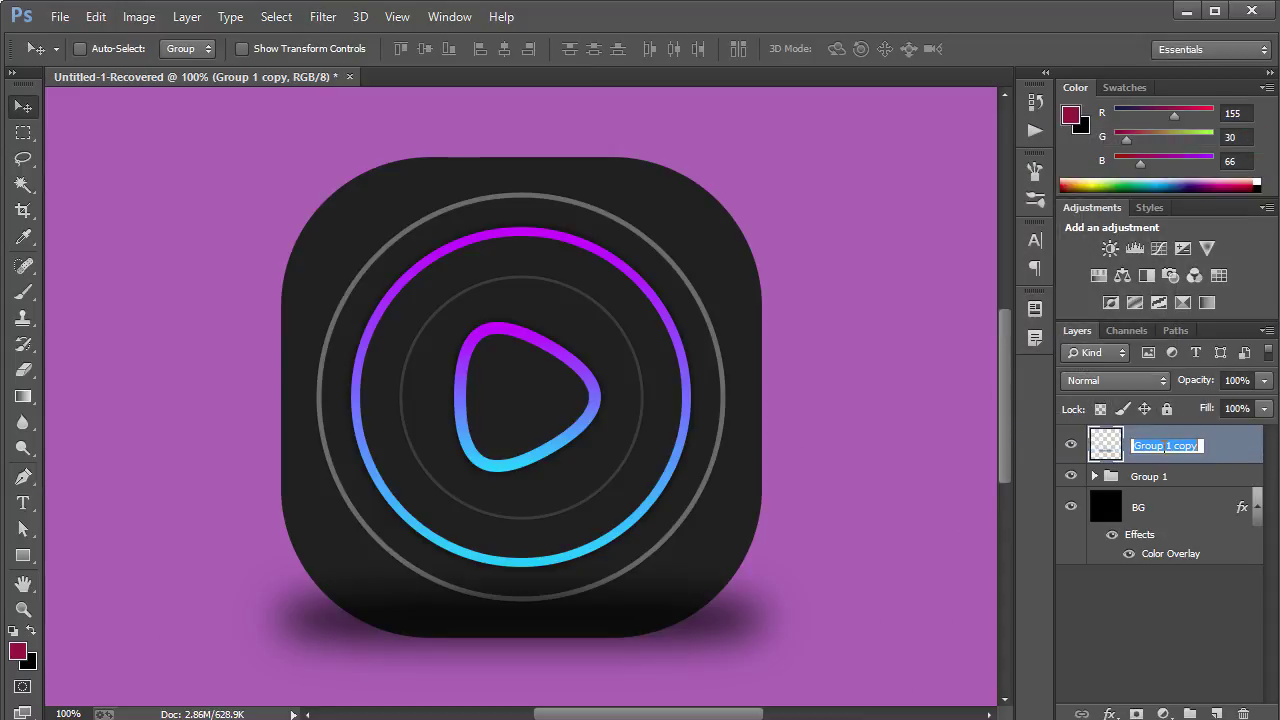
{"action": "type", "text": "Shadow"}
{"action": "key", "text": "Return"}
{"action": "left_click_drag", "start_coordinate": [1163, 449], "coordinate": [1145, 488]}
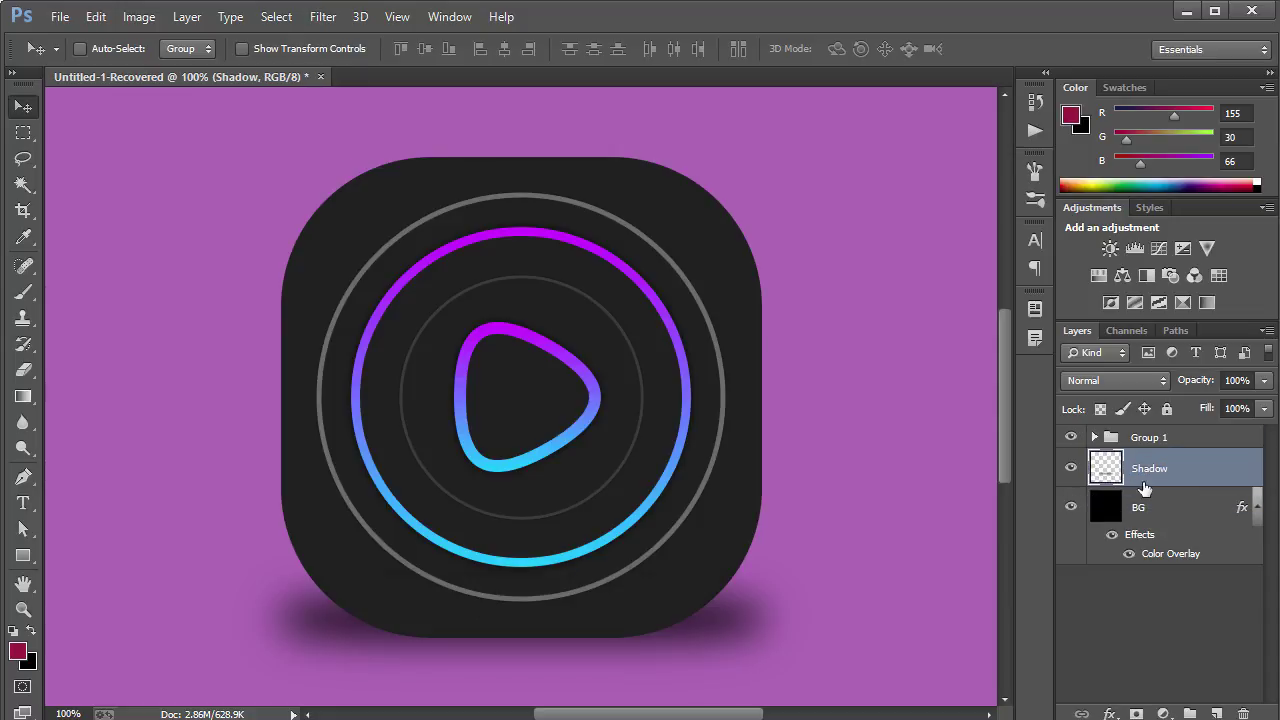
- Nudge the Shadow layer slightly downward and set its opacity to 60%
{"action": "key", "text": "Down"}
{"action": "key", "text": "Down"}
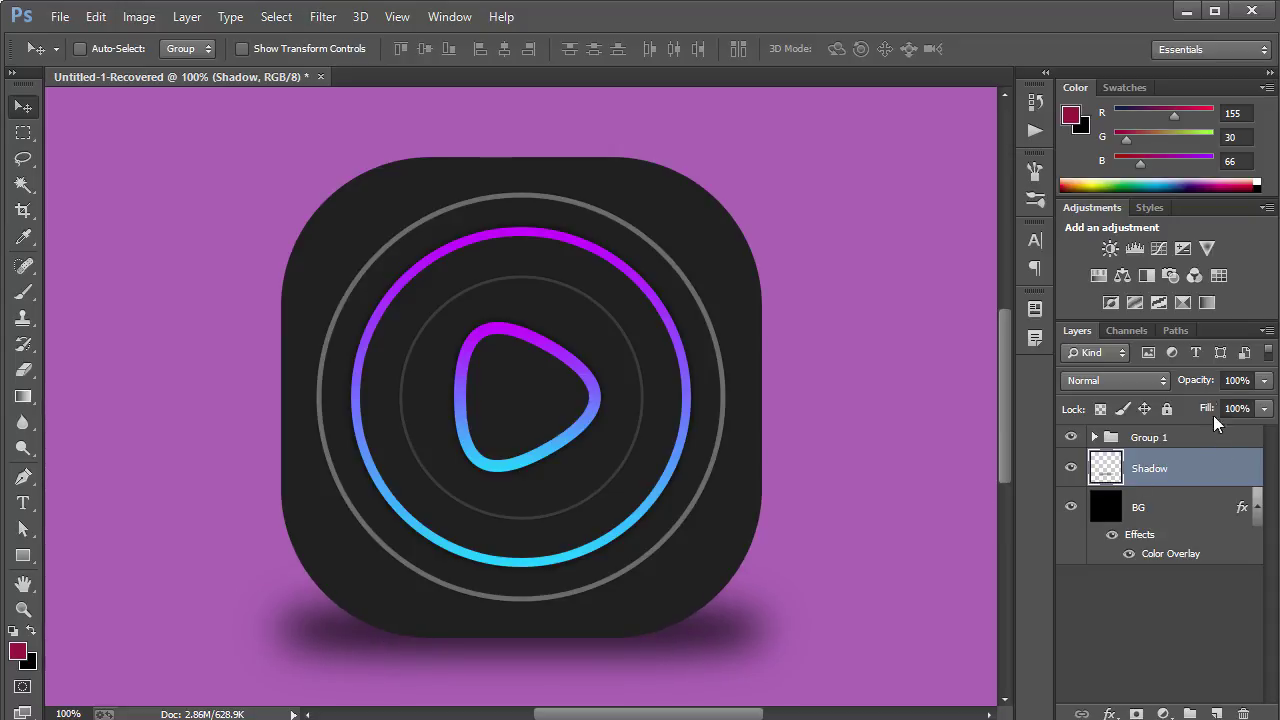
{"action": "left_click", "coordinate": [1203, 386]}
{"action": "type", "text": "50"}
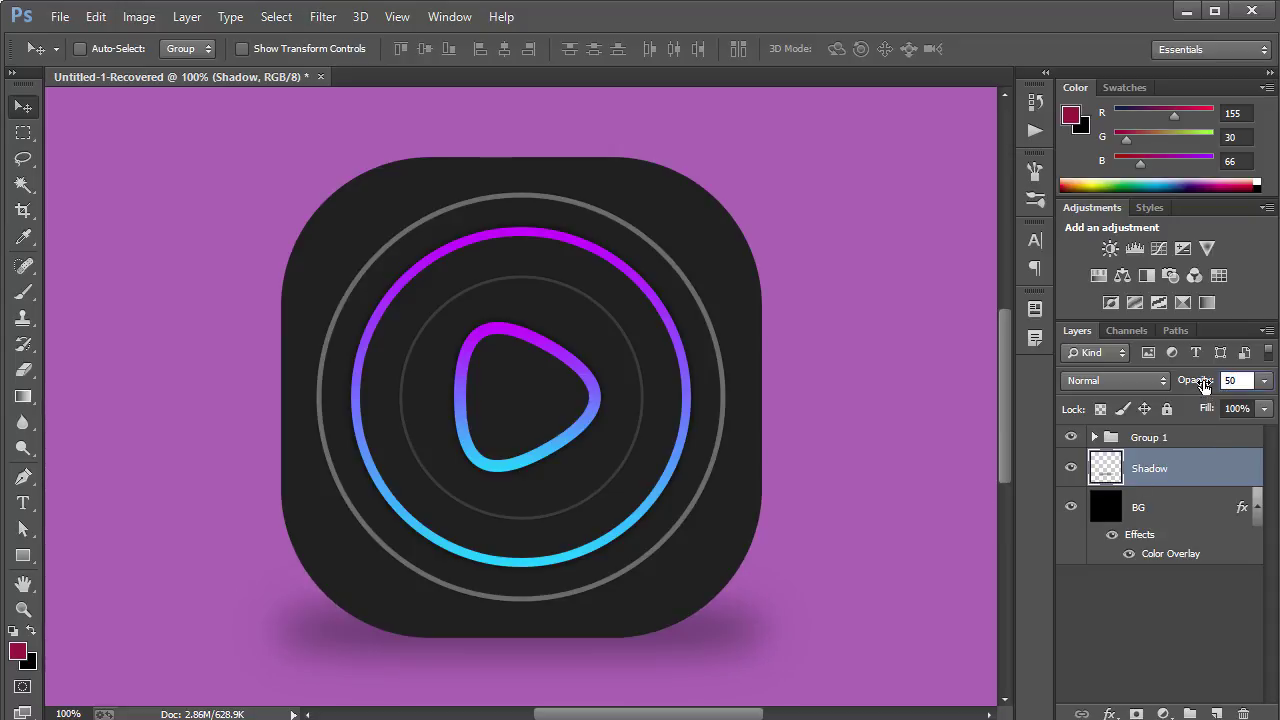
{"action": "key", "text": "Return"}
{"action": "left_click", "coordinate": [1203, 386]}
{"action": "type", "text": "70"}
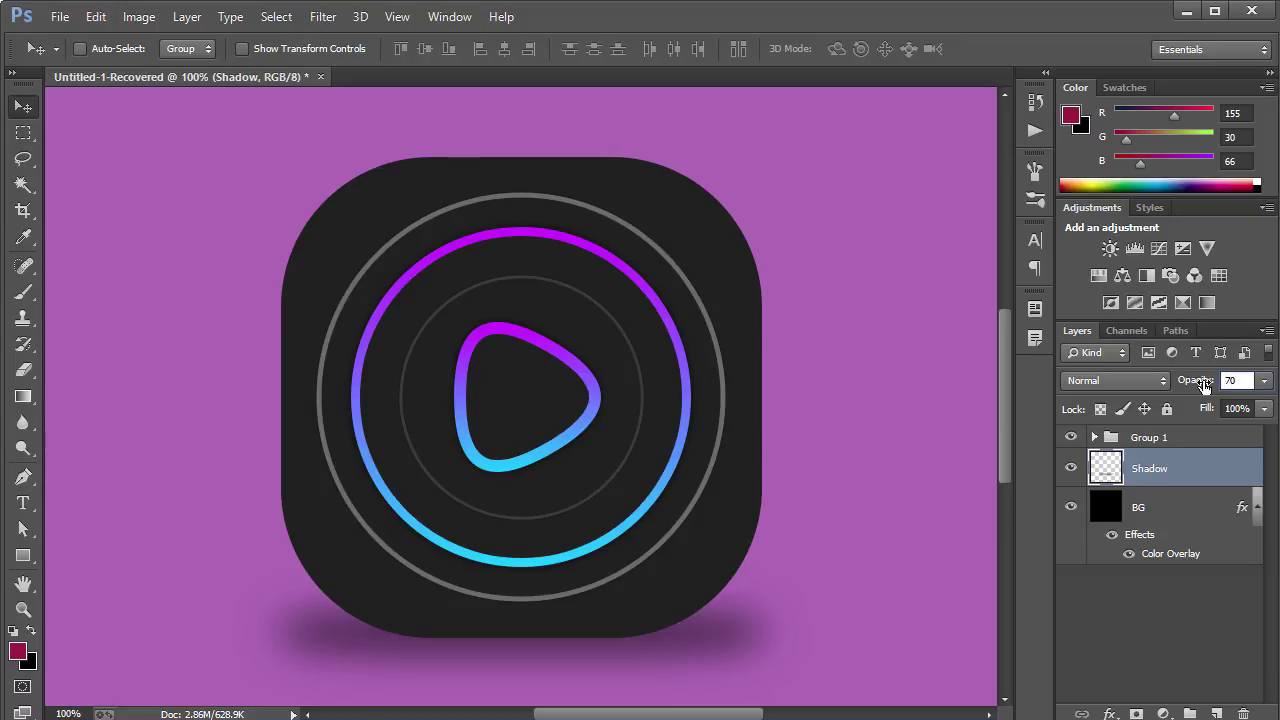
{"action": "key", "text": "BackSpace"}
{"action": "type", "text": "60"}
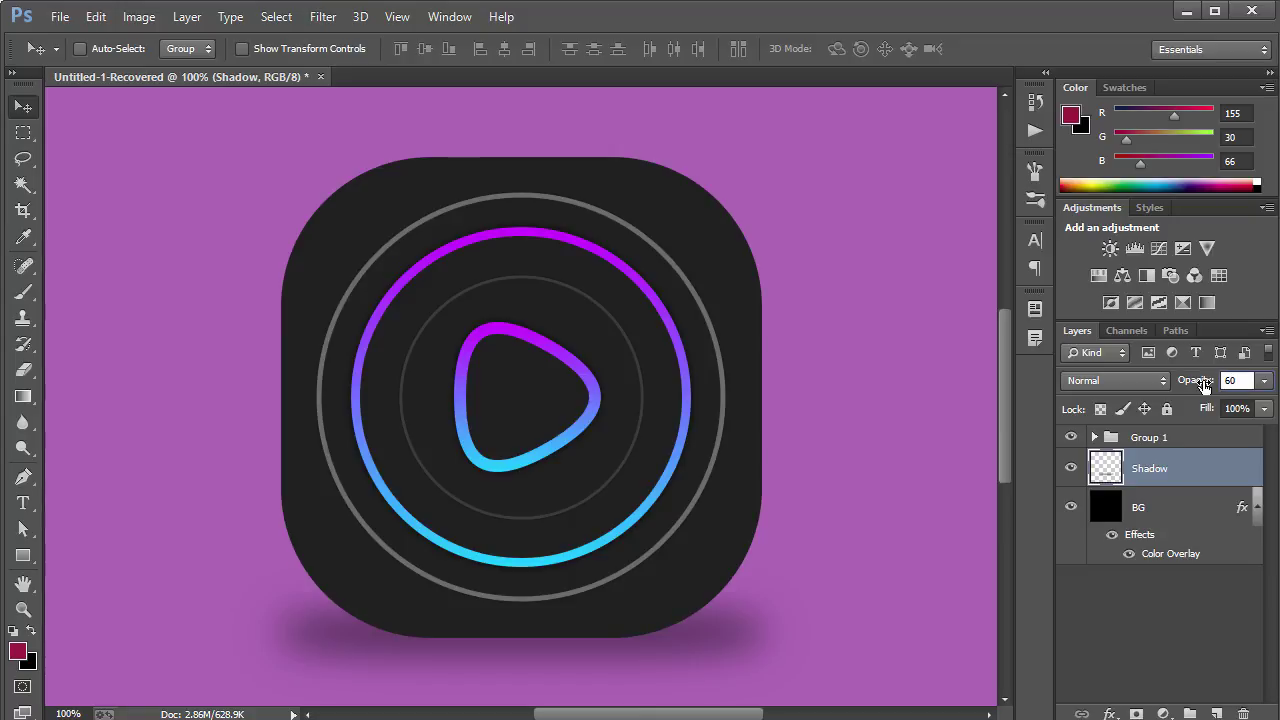
- Flatten the Shadow layer vertically into a thinner strip hugging the icon's lower edge
{"action": "key", "text": "ctrl+t"}
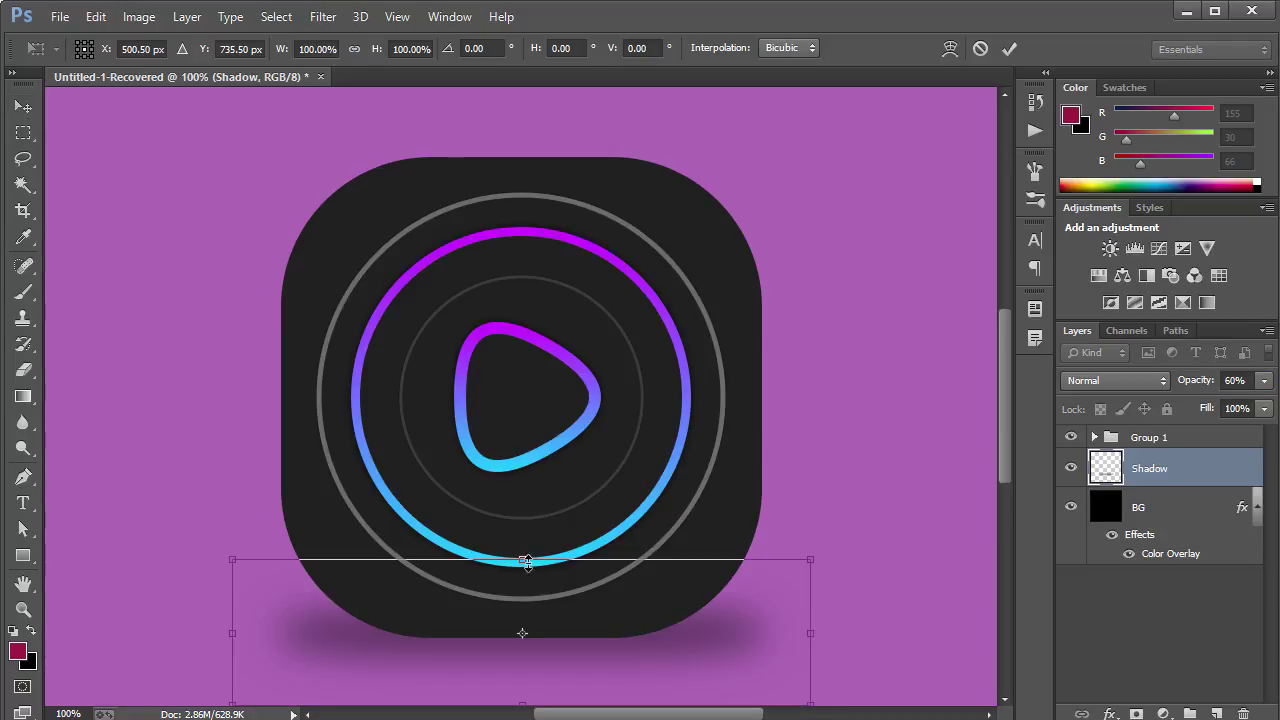
{"action": "left_click_drag", "start_coordinate": [522, 560], "coordinate": [520, 651]}
{"action": "key", "text": "Return"}
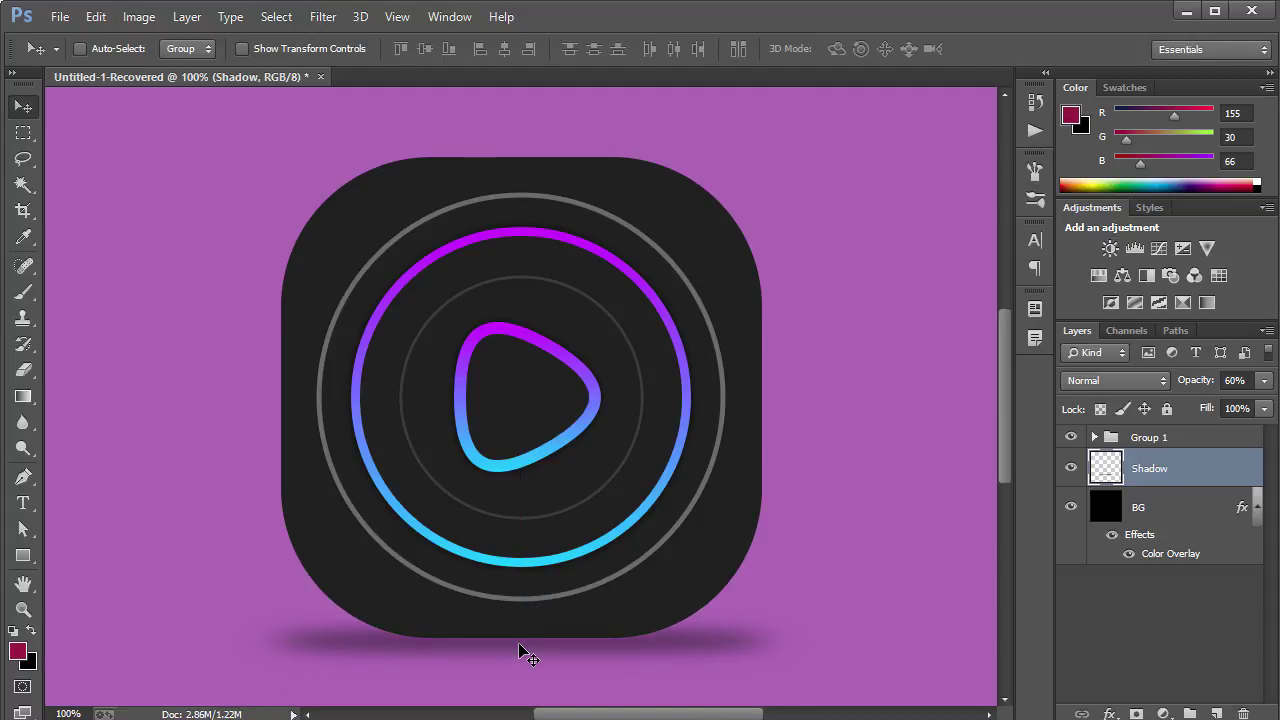
- Stretch the Shadow layer's lower edge slightly downward and reduce the layer's opacity to 40%
{"action": "key", "text": "ctrl+0"}
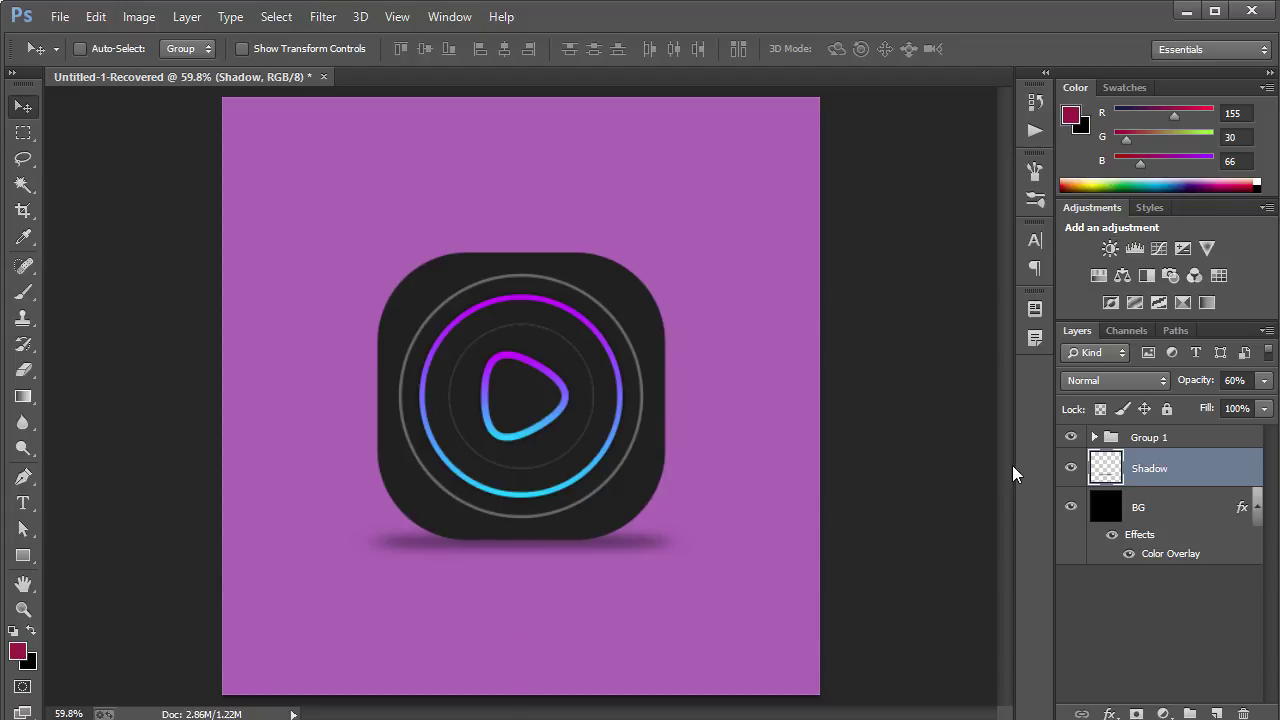
{"action": "key", "text": "ctrl+t"}
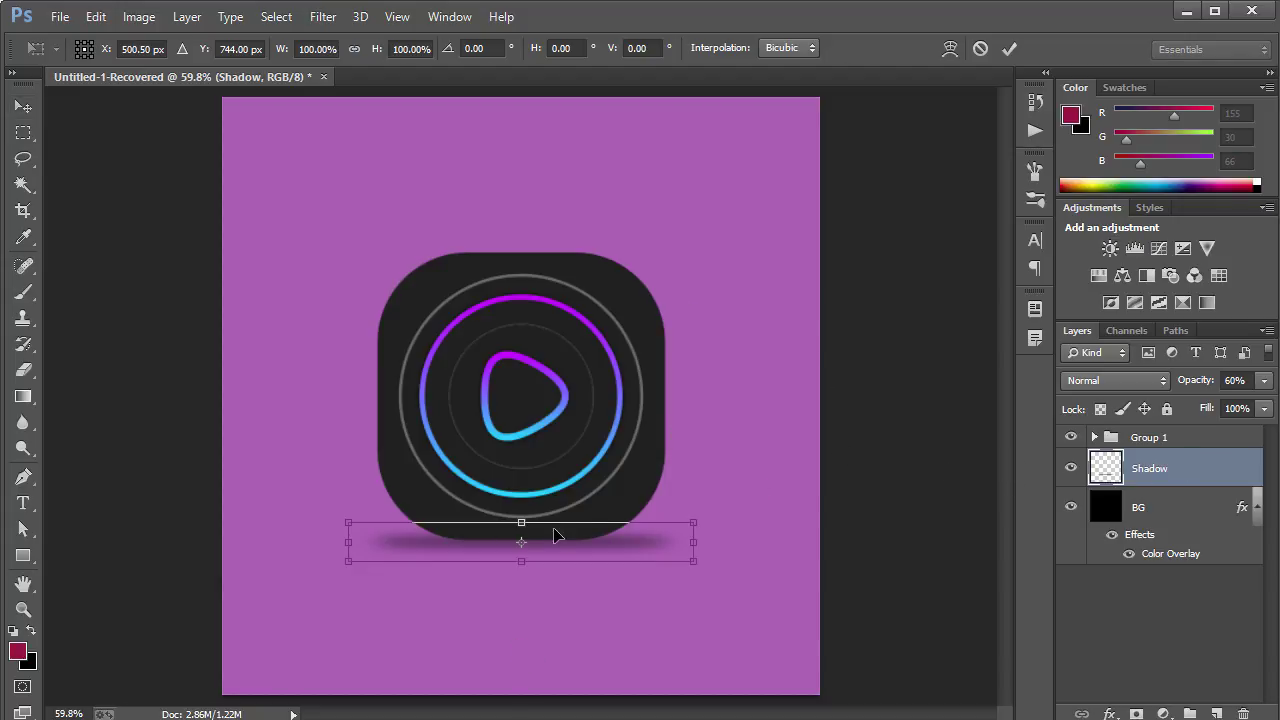
{"action": "left_click_drag", "start_coordinate": [520, 562], "coordinate": [521, 573]}
{"action": "key", "text": "Return"}
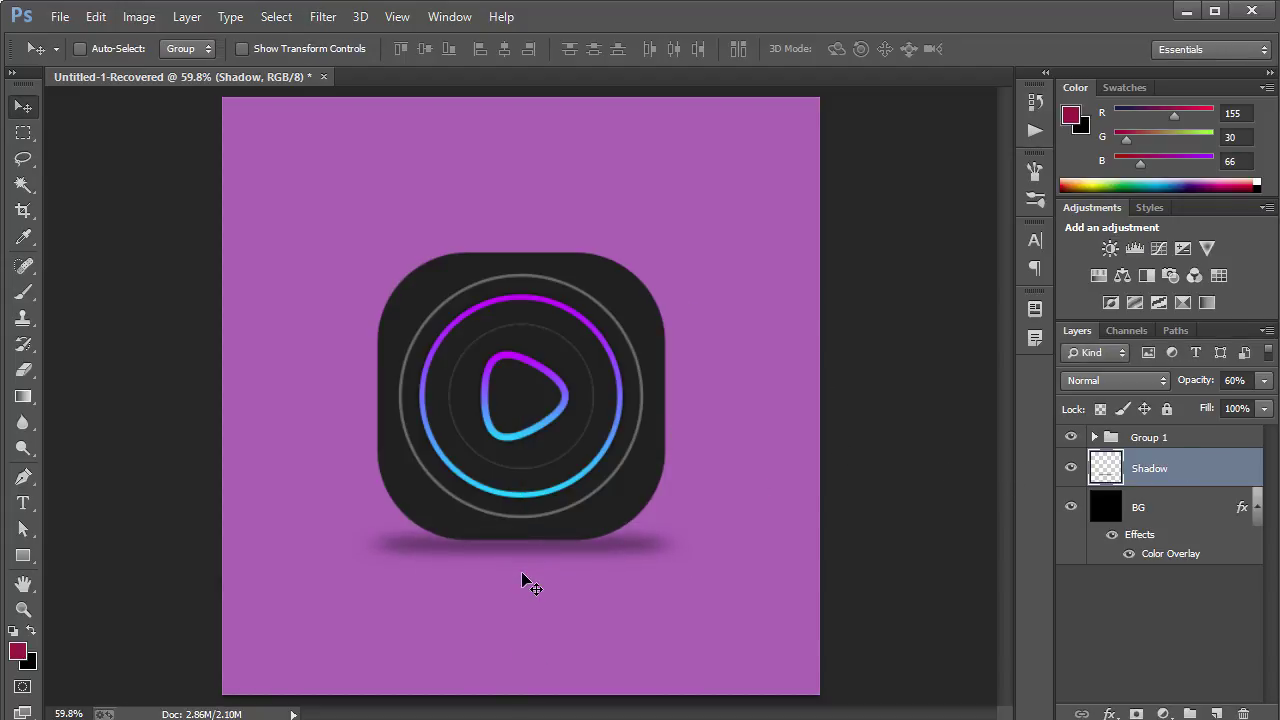
{"action": "left_click_drag", "start_coordinate": [1202, 387], "coordinate": [1196, 387]}
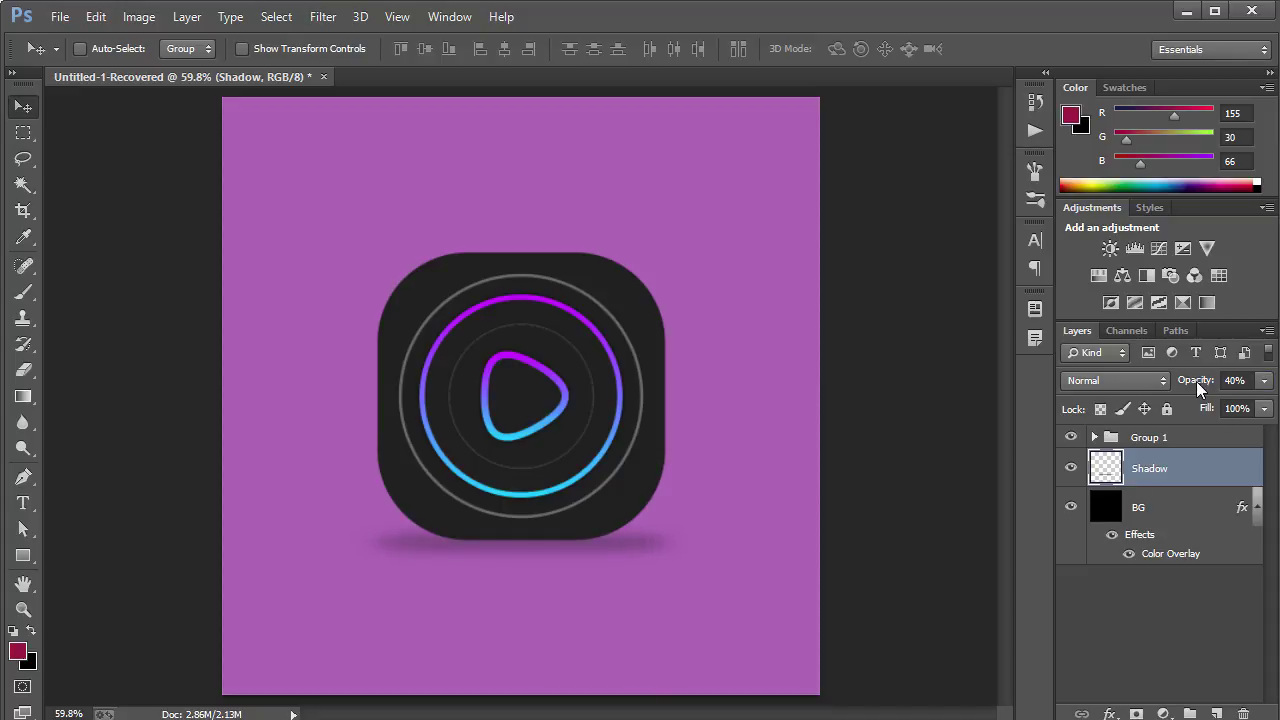